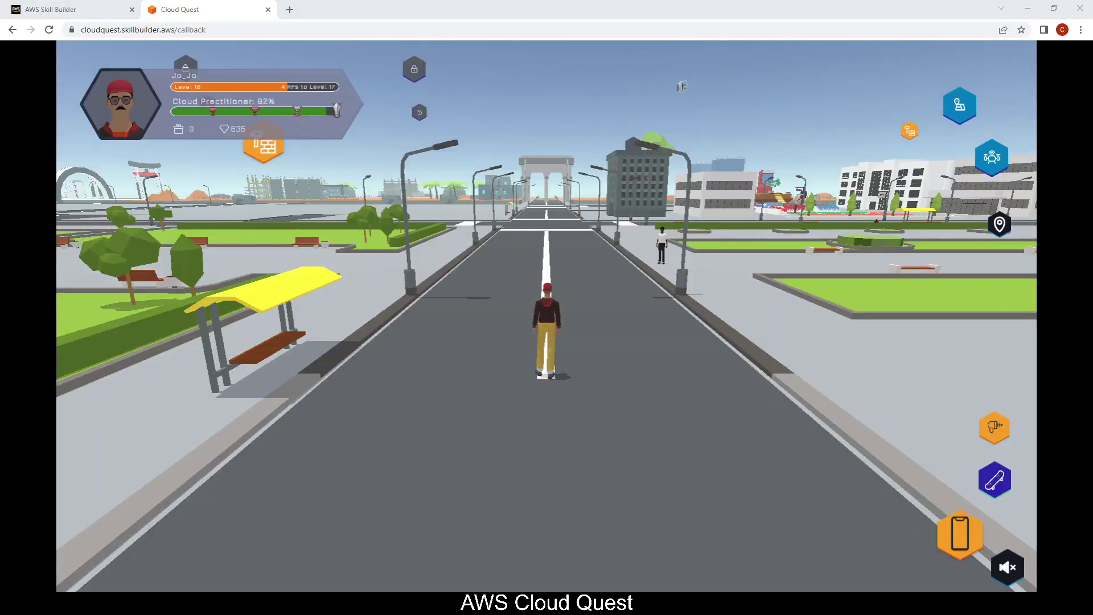
Step: Route to the Connecting VPCs assignment and start the conversation with its client
{"action": "left_click", "coordinate": [962, 538]}
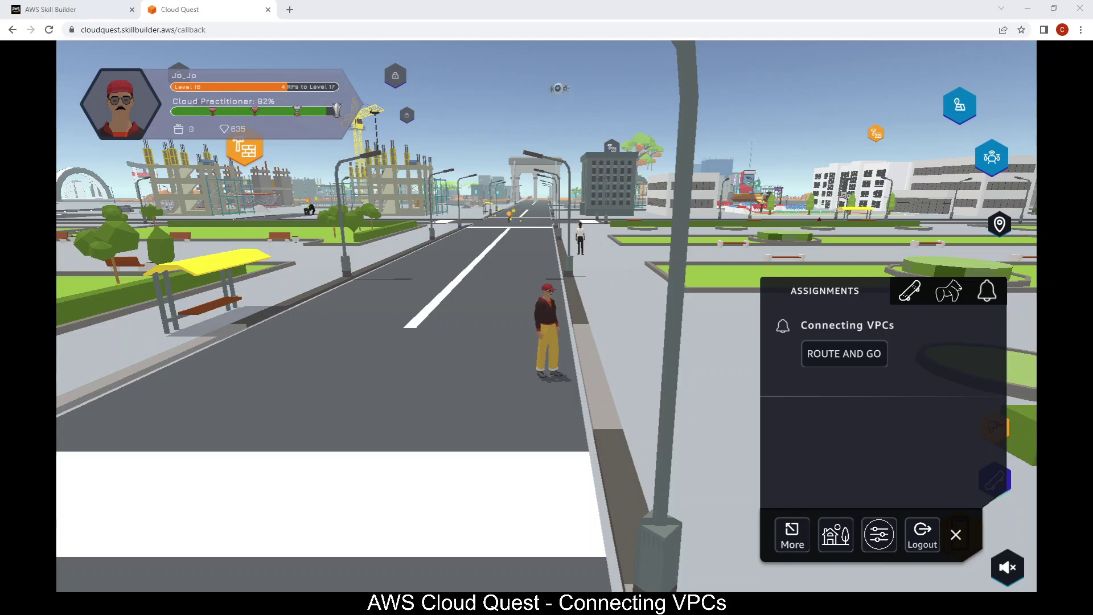
{"action": "left_click", "coordinate": [845, 352]}
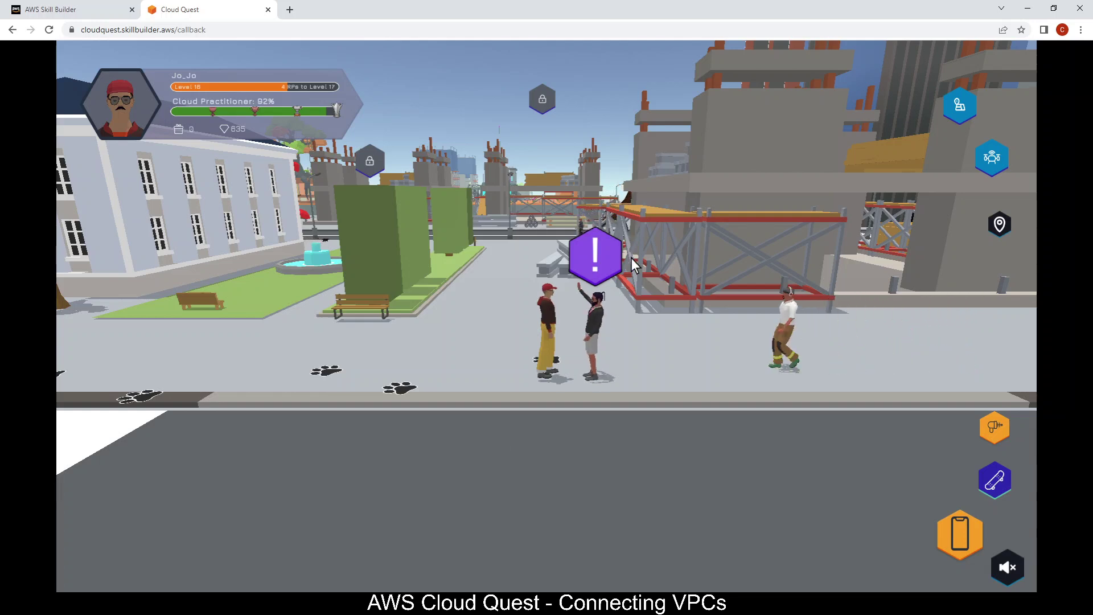
{"action": "left_click", "coordinate": [595, 244]}
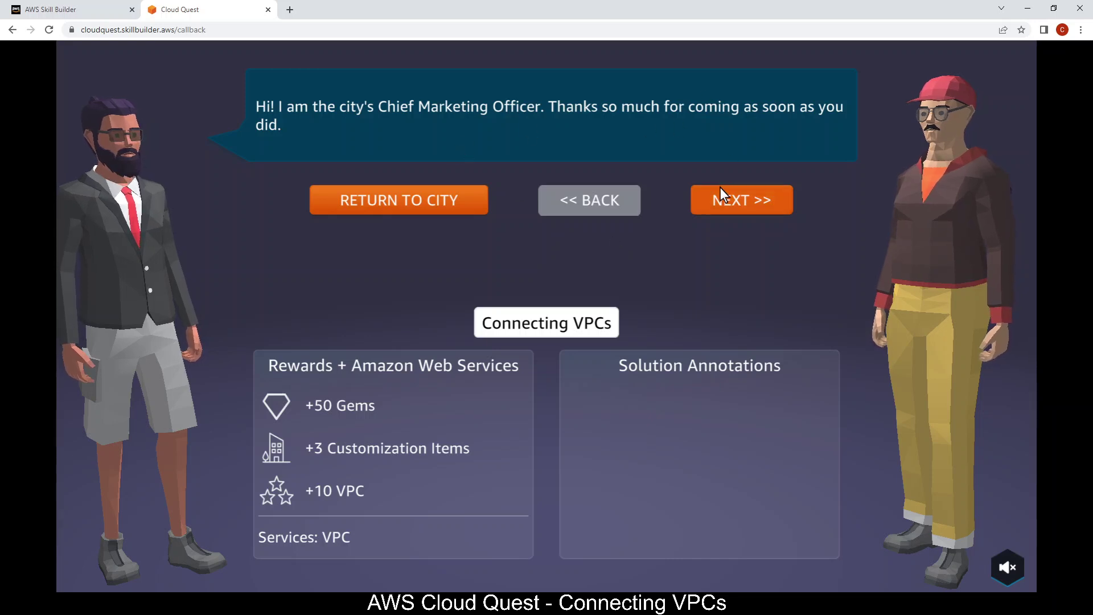
Step: Read through the client's Connecting VPCs dialogue, accept the assignment, and go to the solution center
{"action": "left_click", "coordinate": [754, 195]}
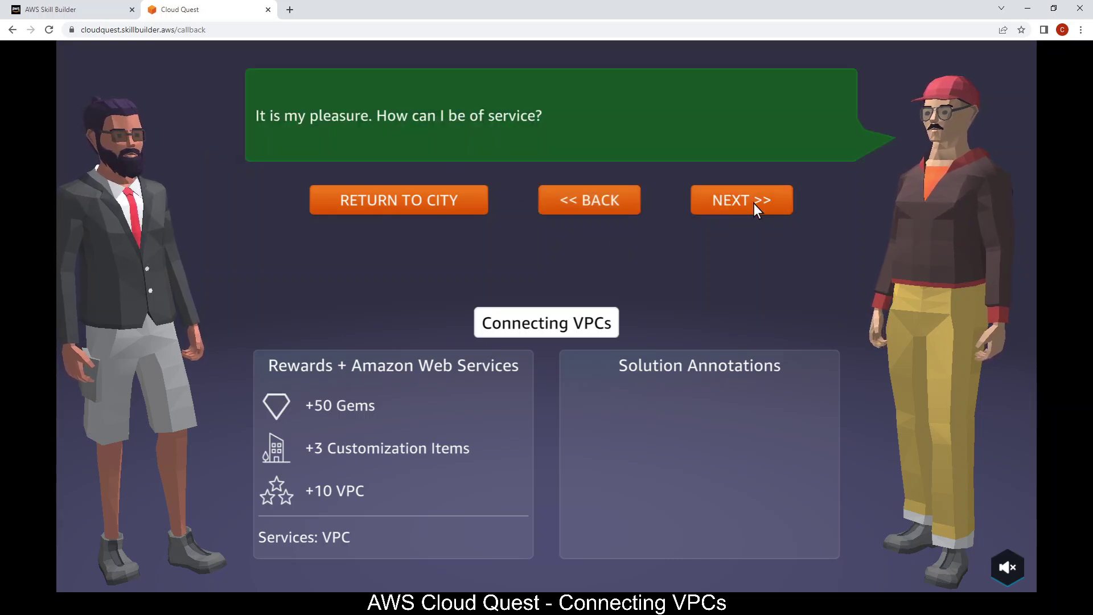
{"action": "left_click", "coordinate": [739, 199]}
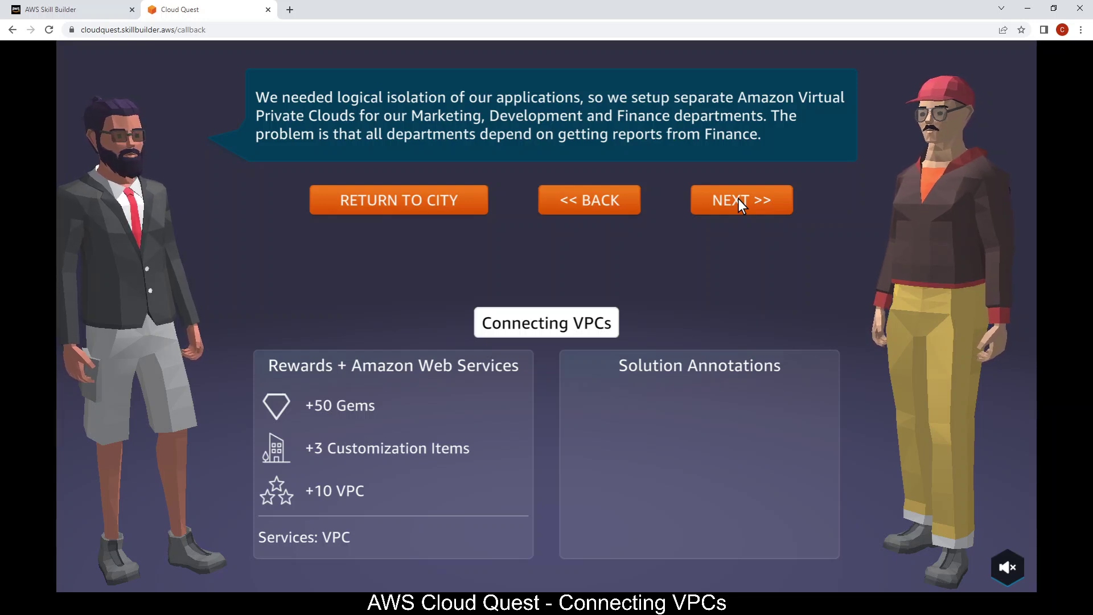
{"action": "left_click", "coordinate": [739, 199]}
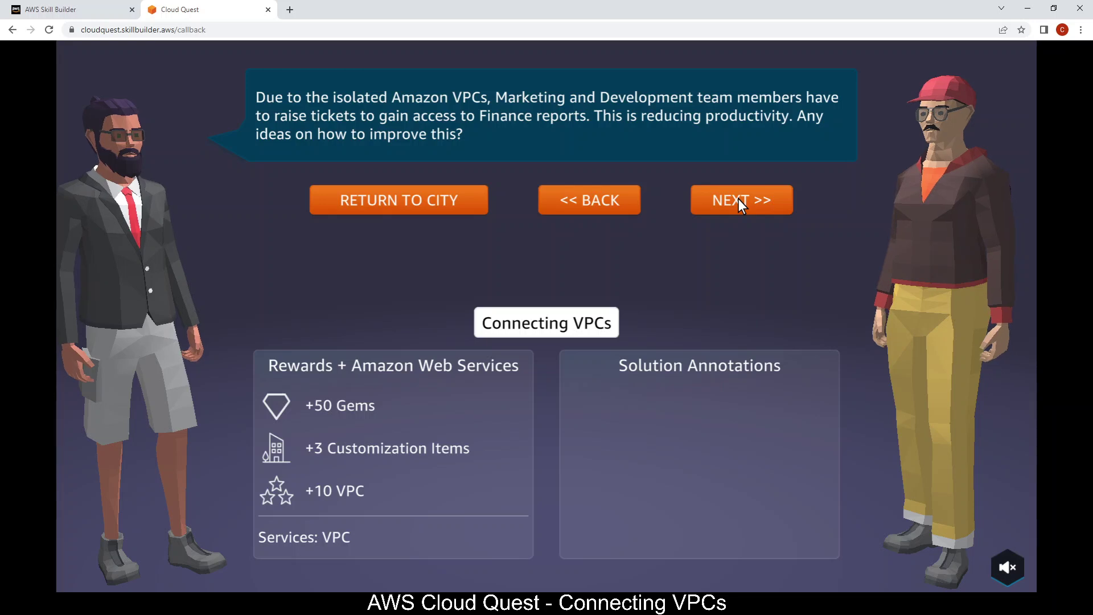
{"action": "left_click", "coordinate": [739, 200]}
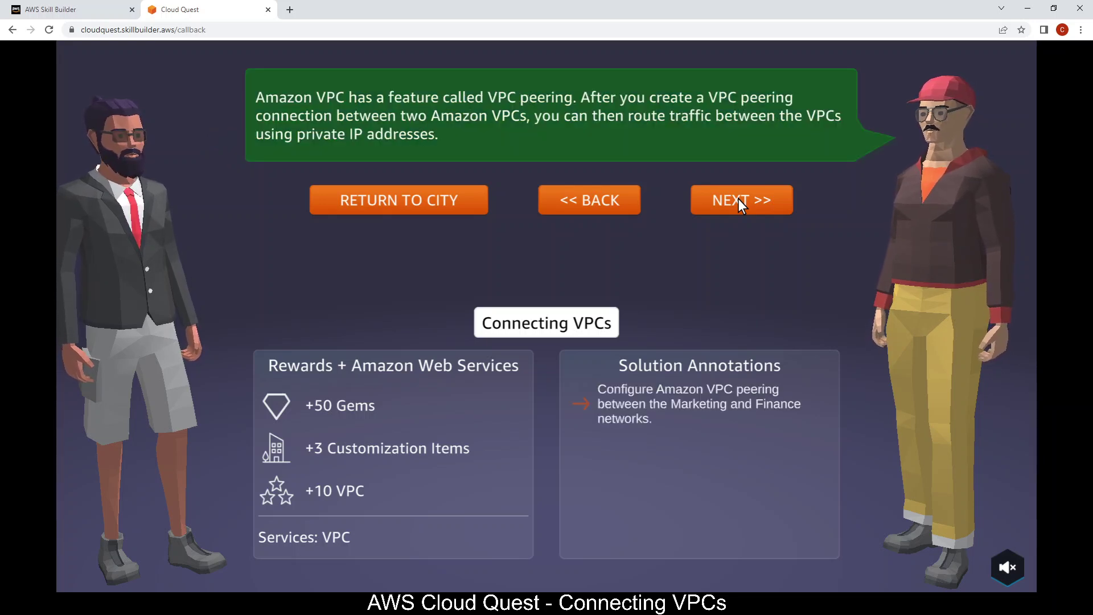
{"action": "left_click", "coordinate": [739, 202]}
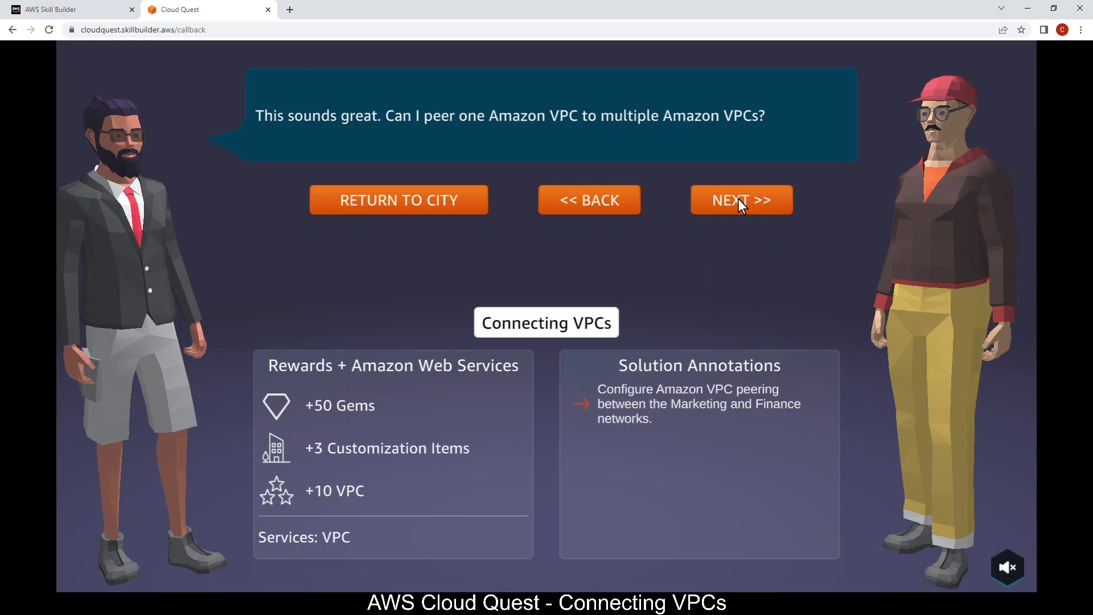
{"action": "left_click", "coordinate": [739, 199]}
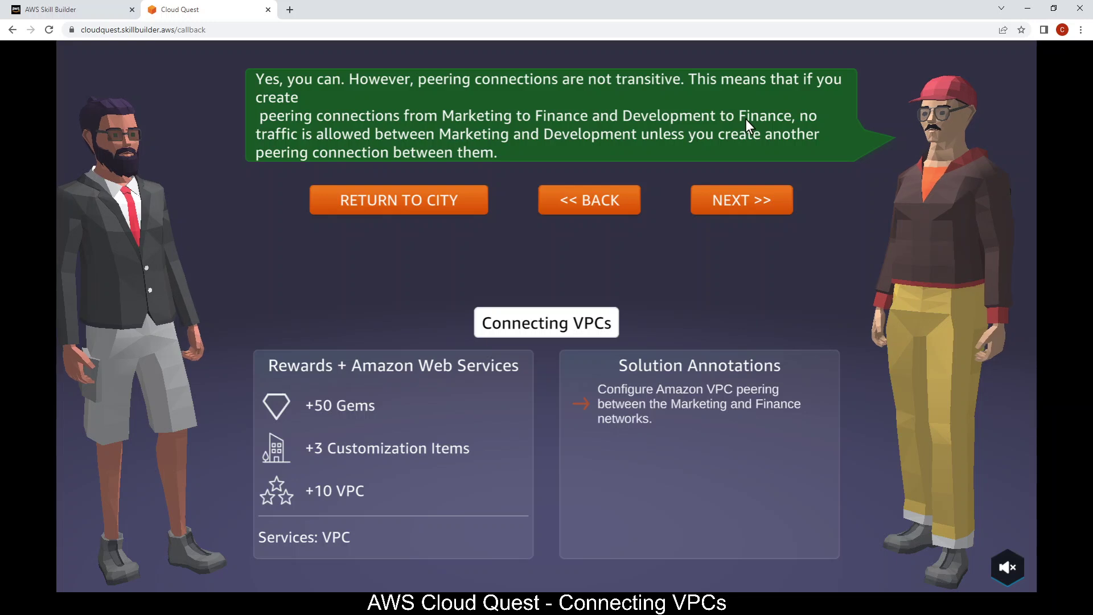
{"action": "left_click", "coordinate": [747, 201]}
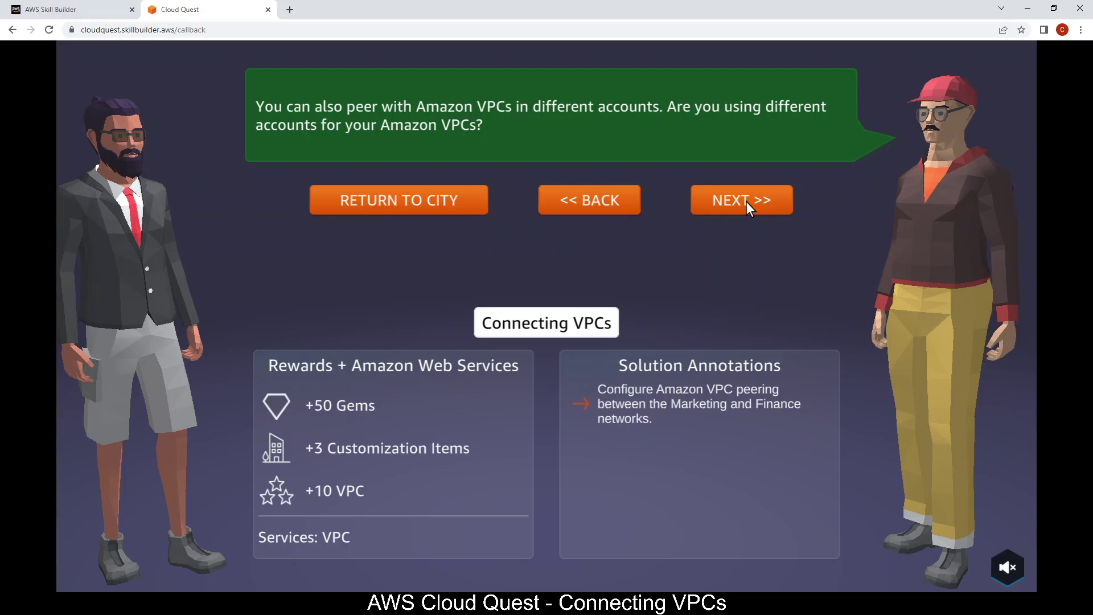
{"action": "left_click", "coordinate": [743, 199]}
{"action": "left_click", "coordinate": [743, 196]}
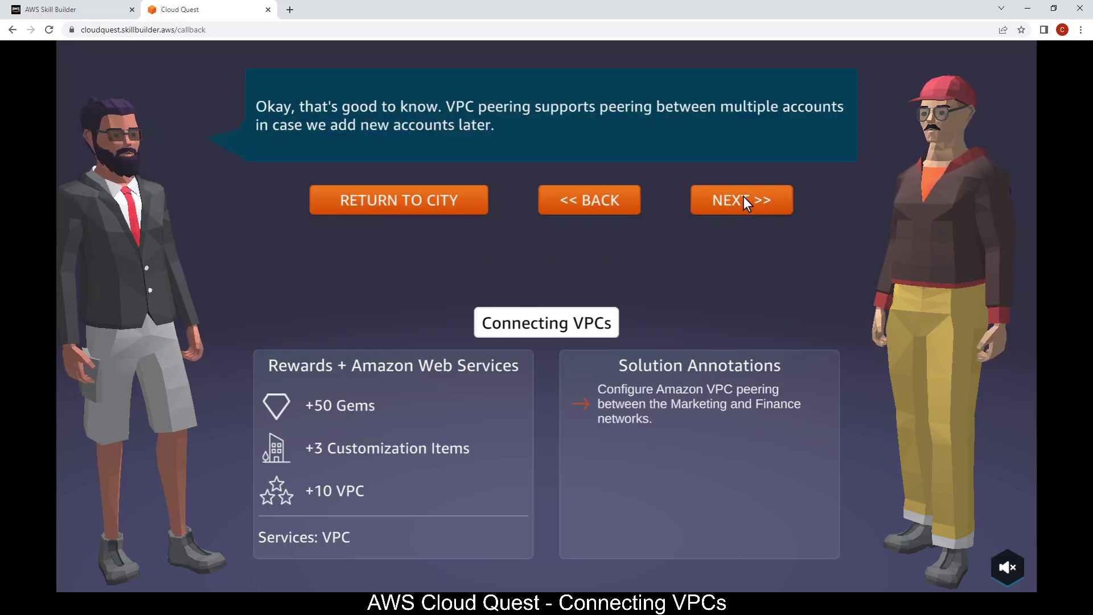
{"action": "left_click", "coordinate": [742, 199]}
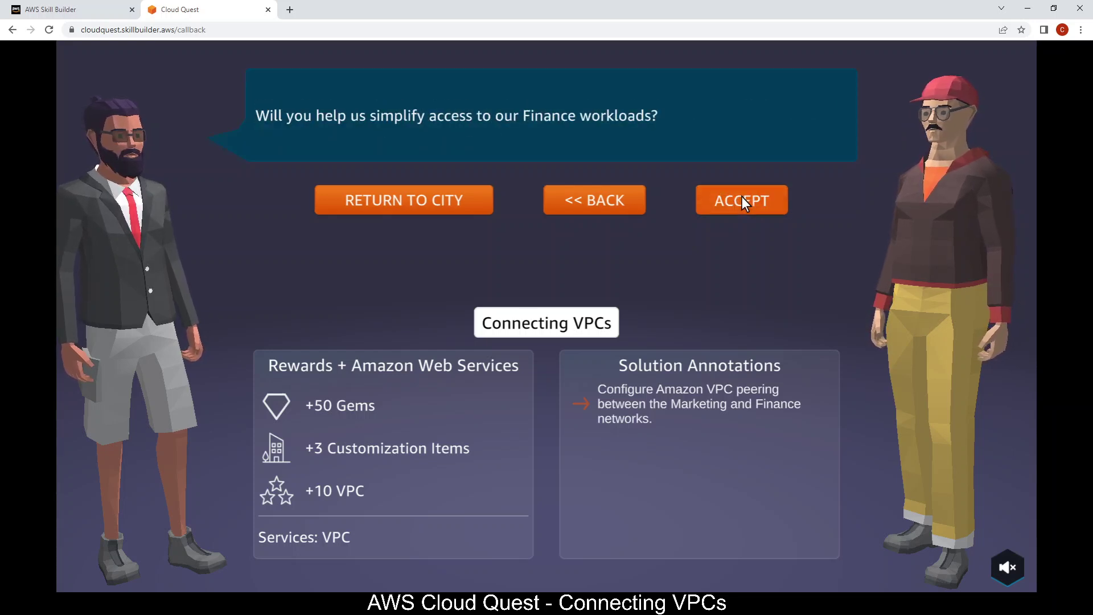
{"action": "left_click", "coordinate": [760, 205]}
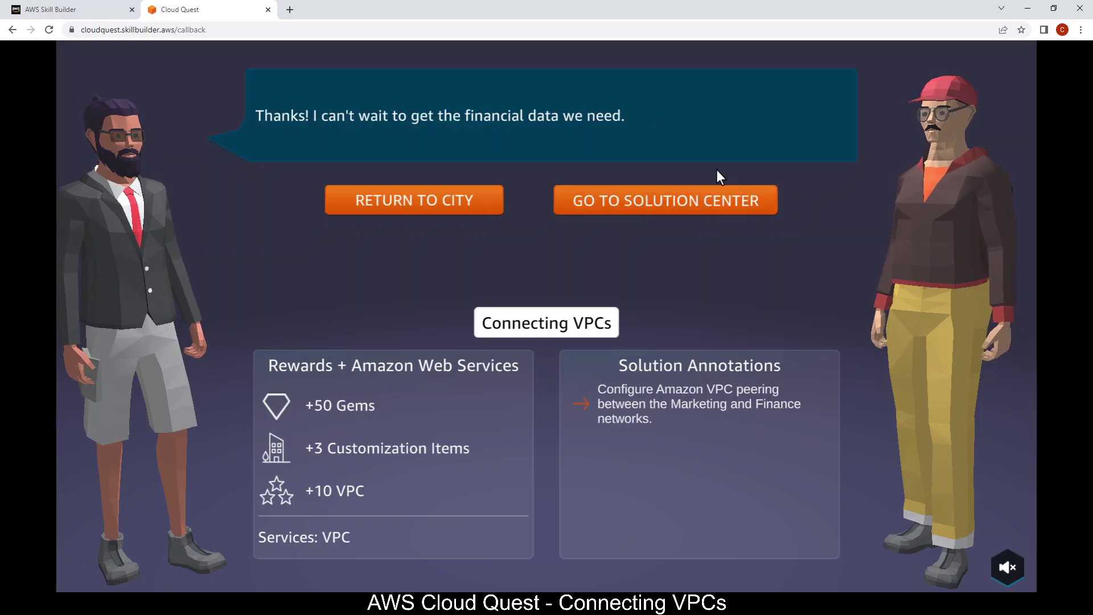
{"action": "left_click", "coordinate": [717, 199]}
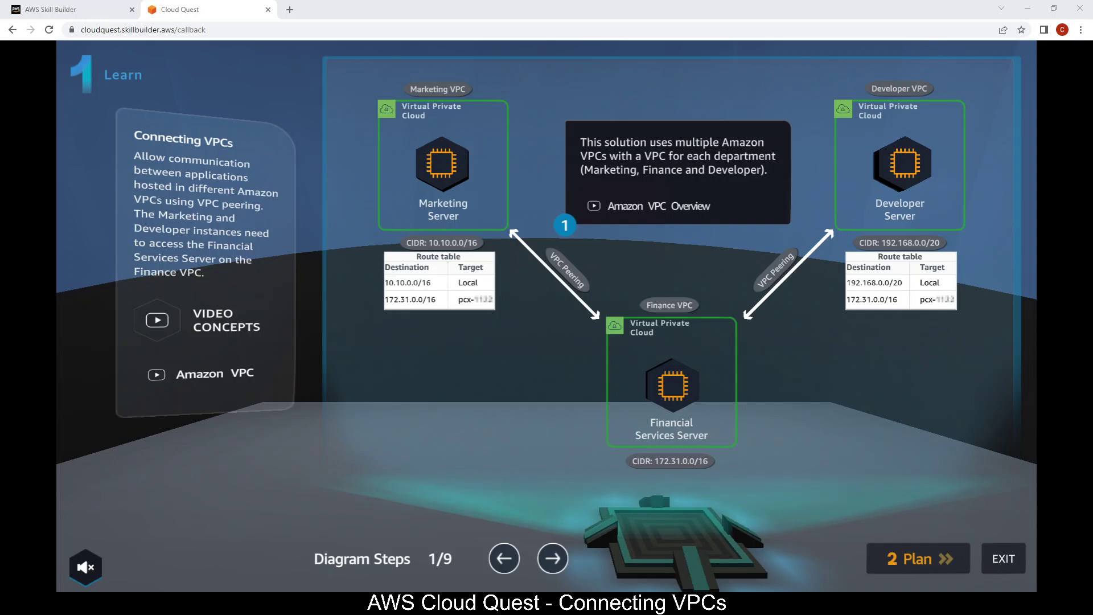
Step: Review all nine Connecting VPCs diagram steps and look at the solution's video concepts
{"action": "left_click", "coordinate": [551, 557]}
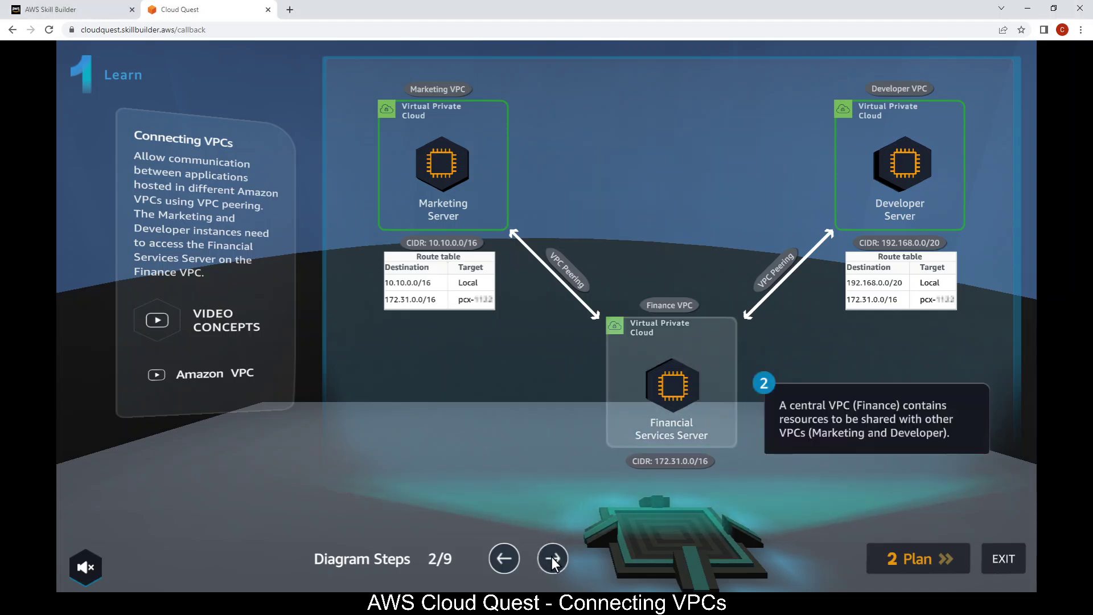
{"action": "left_click", "coordinate": [552, 556]}
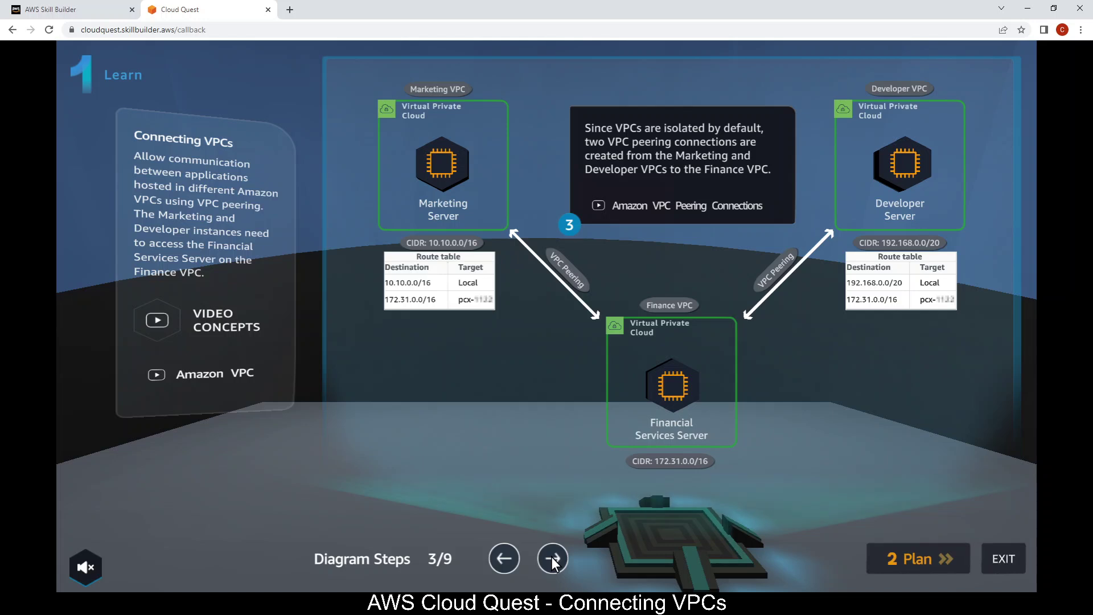
{"action": "left_click", "coordinate": [552, 557]}
{"action": "left_click", "coordinate": [551, 556]}
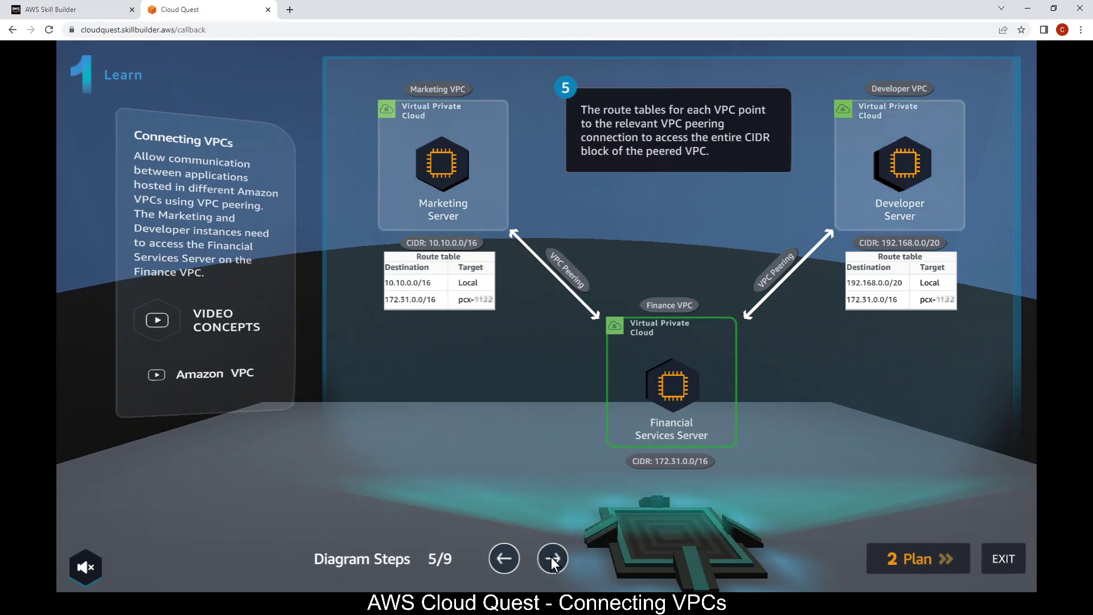
{"action": "left_click", "coordinate": [552, 557]}
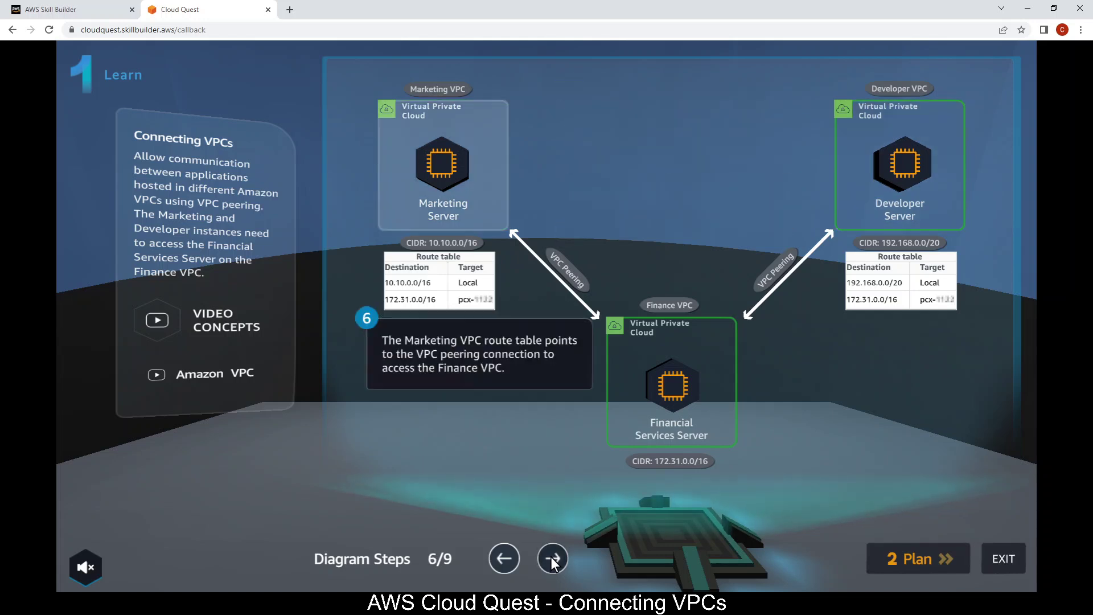
{"action": "left_click", "coordinate": [552, 557]}
{"action": "left_click", "coordinate": [551, 557]}
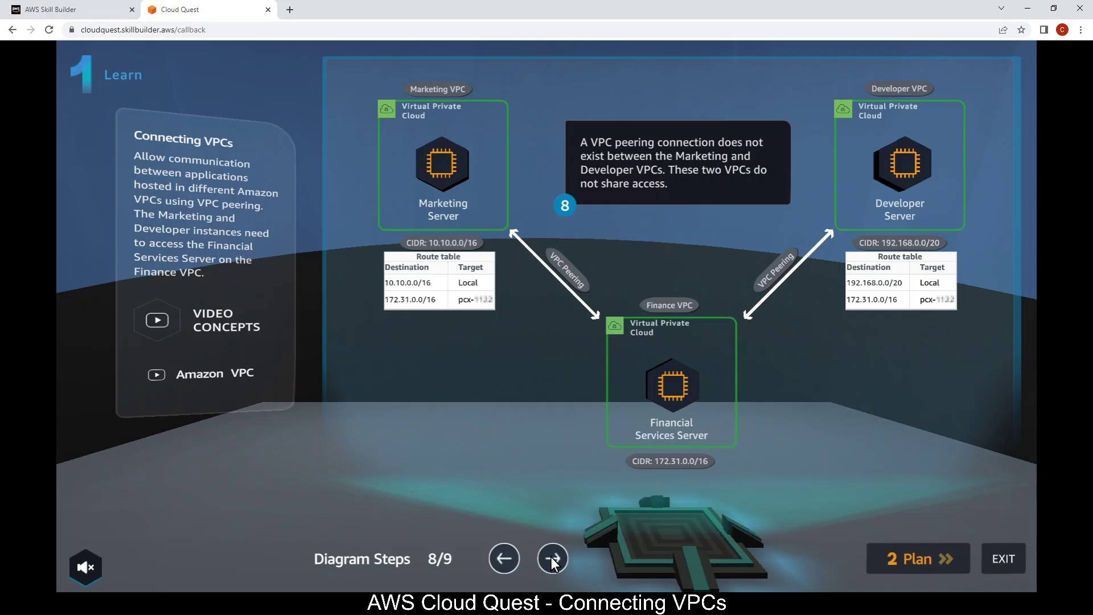
{"action": "left_click", "coordinate": [551, 556]}
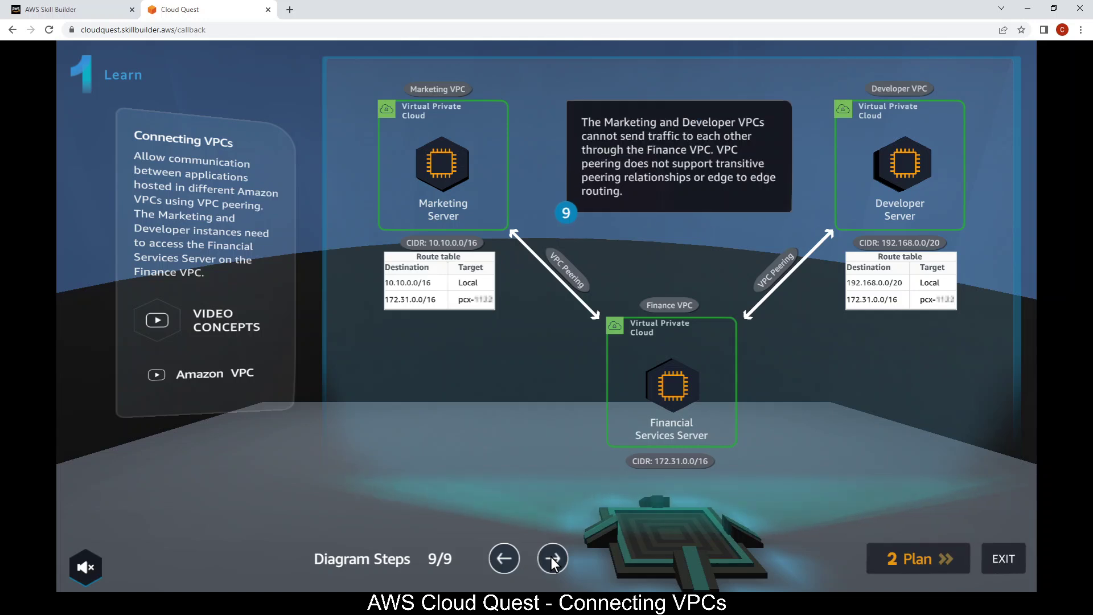
{"action": "left_click", "coordinate": [207, 315]}
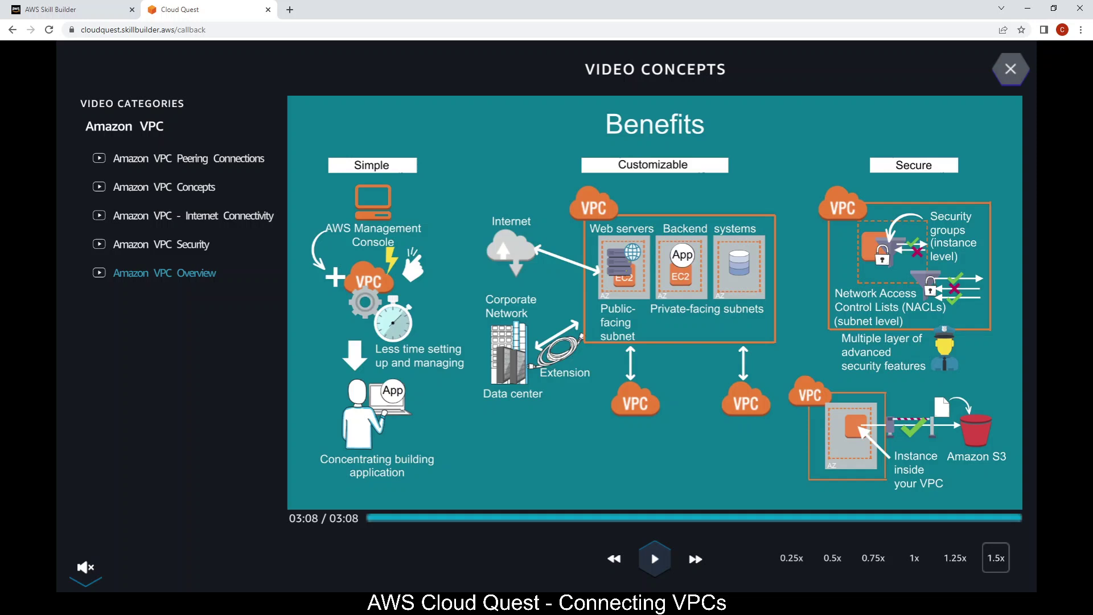
{"action": "left_click", "coordinate": [1011, 69]}
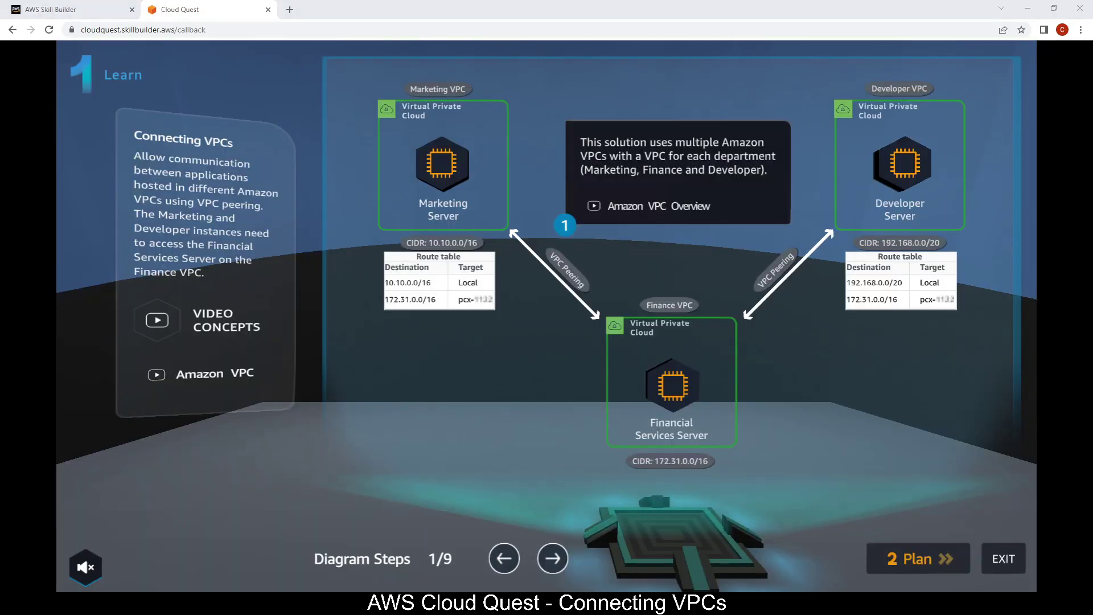
Step: Advance through the Plan stage to Practice, start the lab, and launch its AWS console
{"action": "left_click", "coordinate": [895, 544]}
{"action": "left_click", "coordinate": [928, 560]}
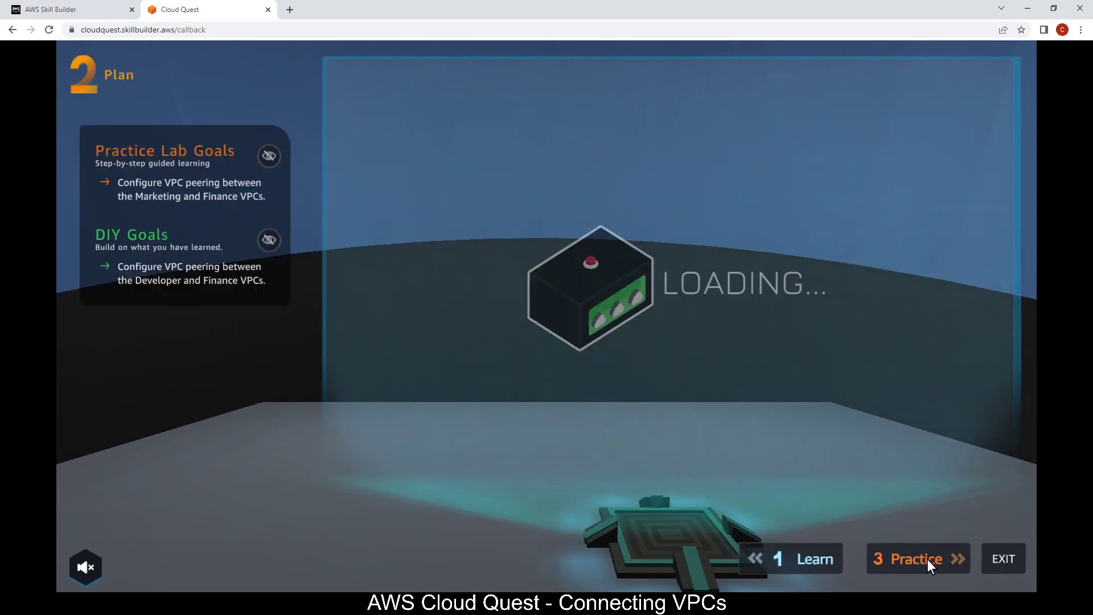
{"action": "left_click", "coordinate": [926, 559]}
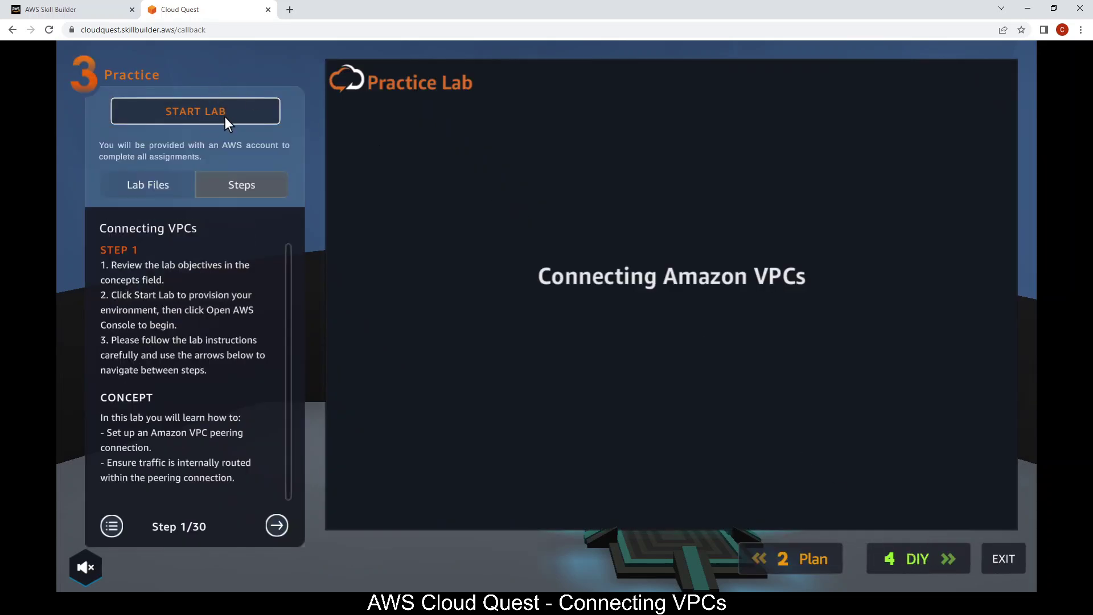
{"action": "left_click", "coordinate": [210, 111]}
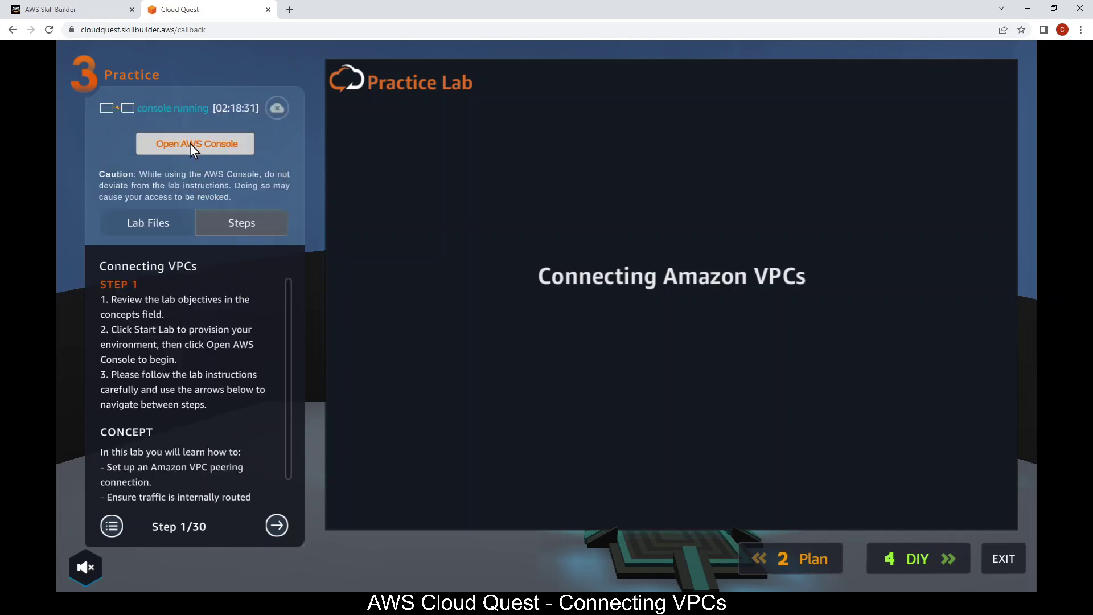
{"action": "left_click", "coordinate": [190, 144]}
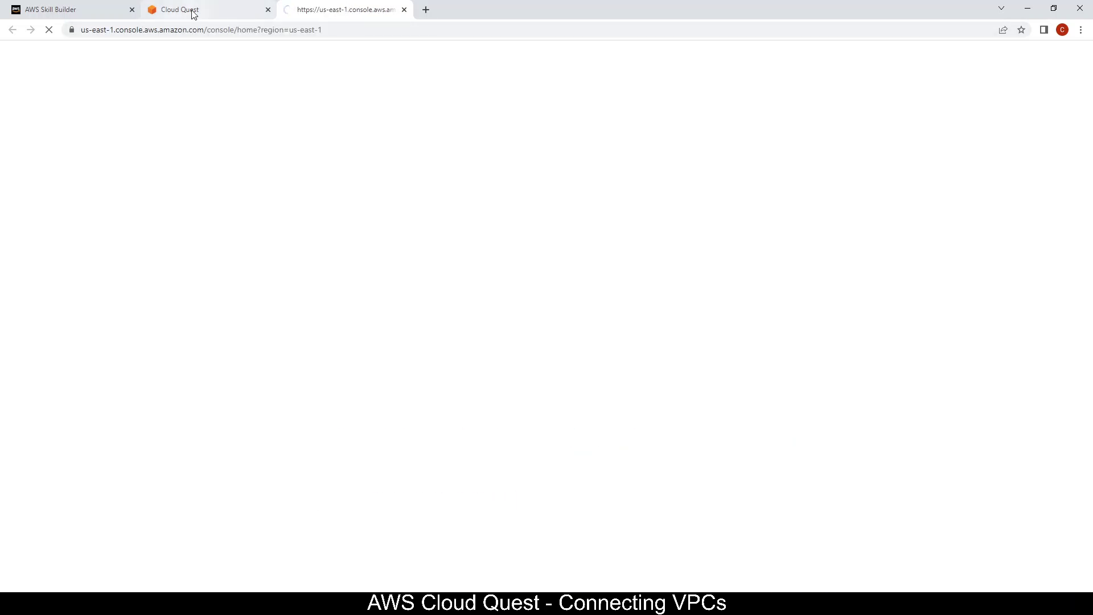
Step: Read lab step 2 in Cloud Quest, and in the AWS console search for "vpc" and open the VPC service
{"action": "left_click", "coordinate": [194, 14]}
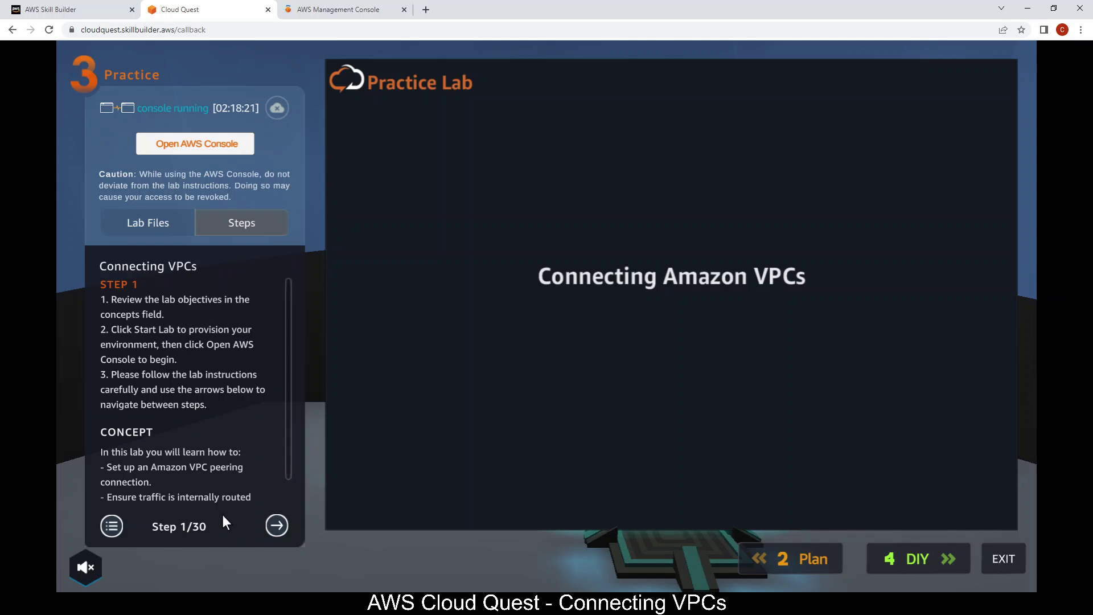
{"action": "left_click", "coordinate": [271, 525]}
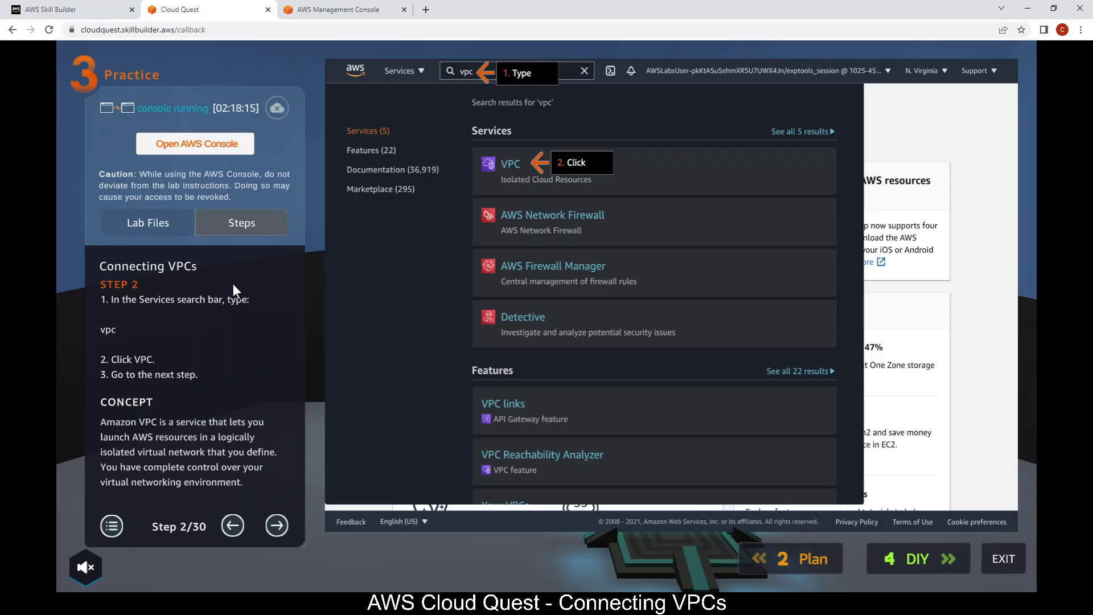
{"action": "left_click", "coordinate": [314, 7]}
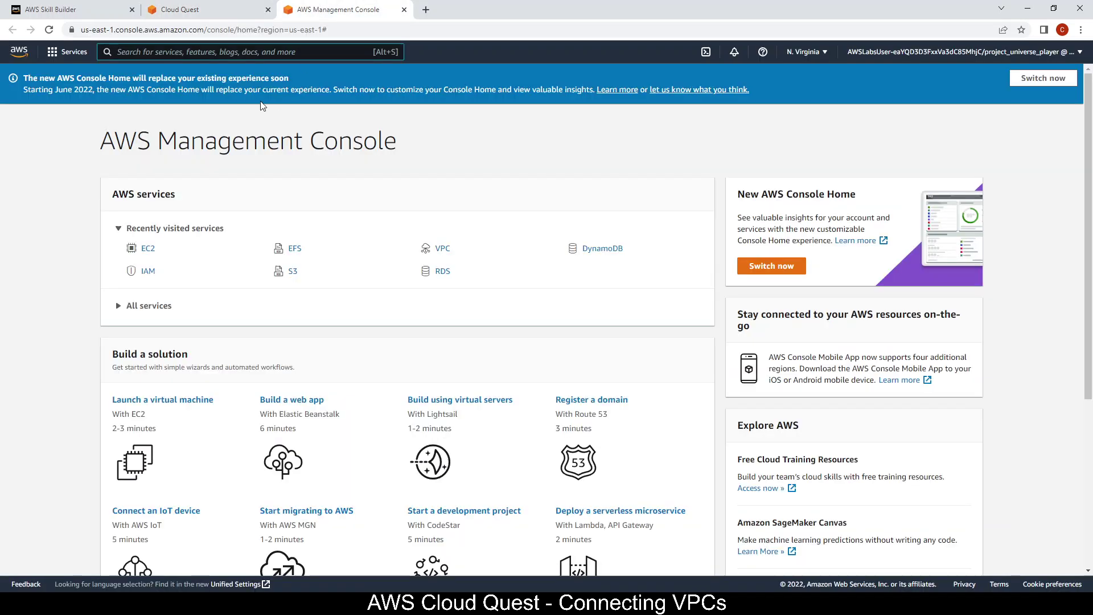
{"action": "type", "text": "vpc"}
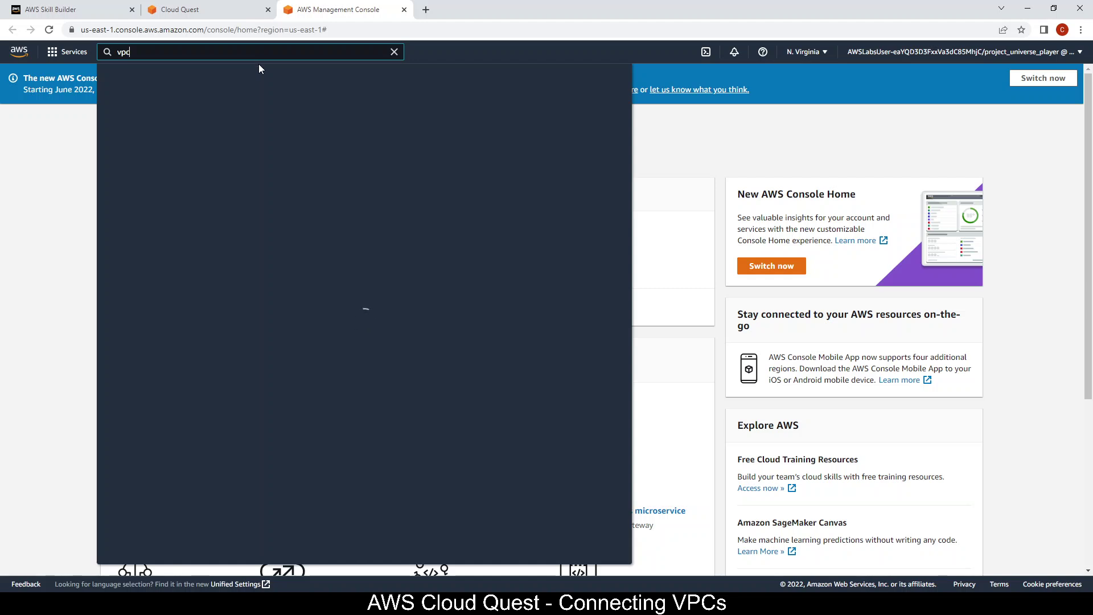
{"action": "left_click", "coordinate": [280, 140]}
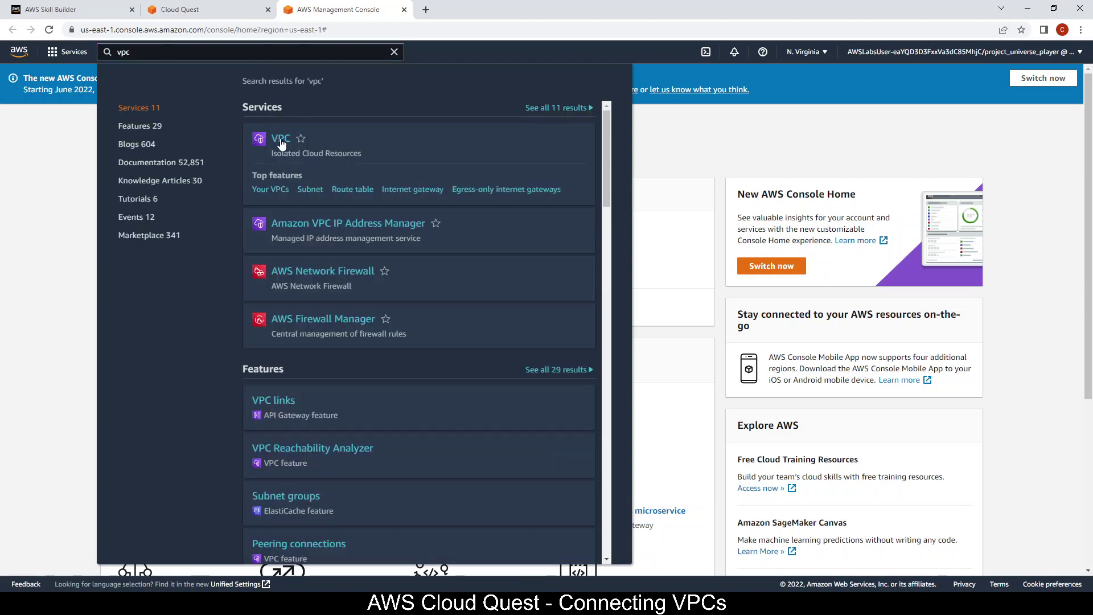
Step: Read lab step 3 in Cloud Quest and display the Your VPCs list in the AWS console
{"action": "left_click", "coordinate": [188, 9]}
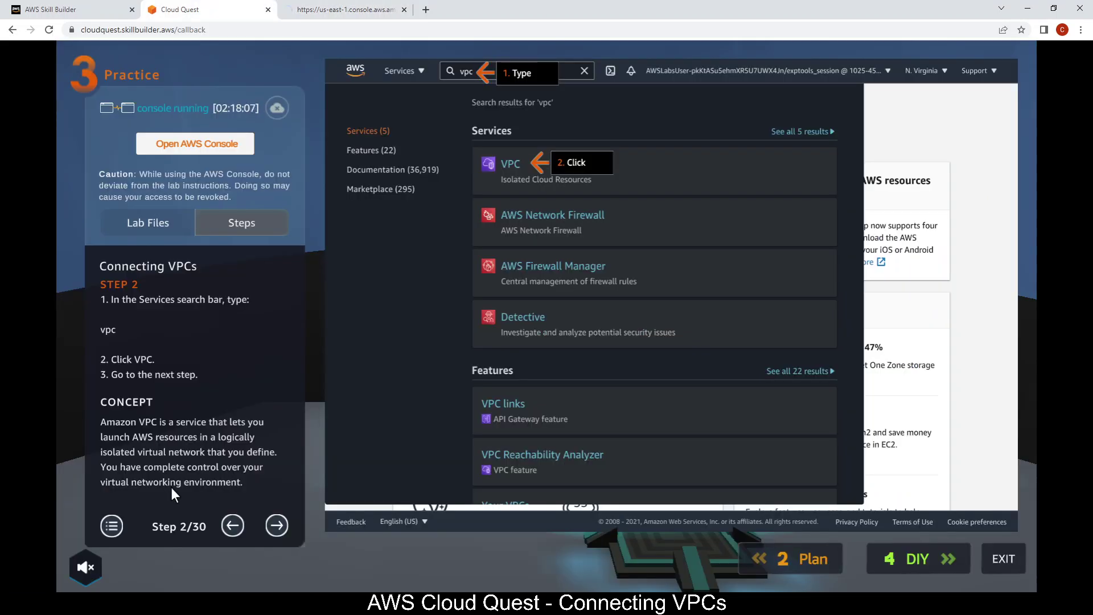
{"action": "left_click", "coordinate": [276, 525]}
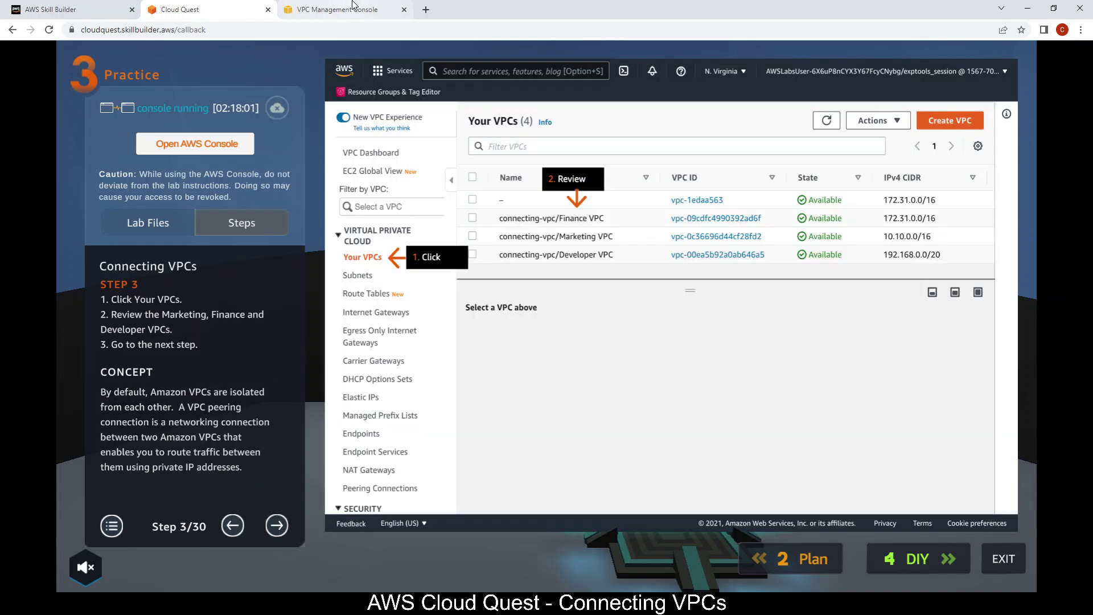
{"action": "left_click", "coordinate": [352, 5]}
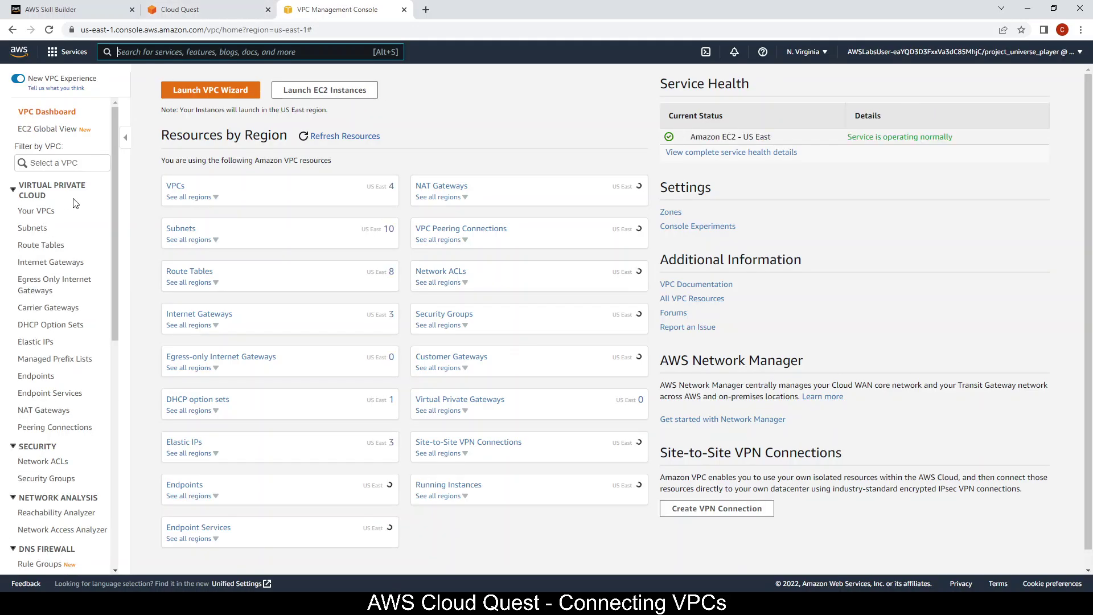
{"action": "left_click", "coordinate": [40, 216]}
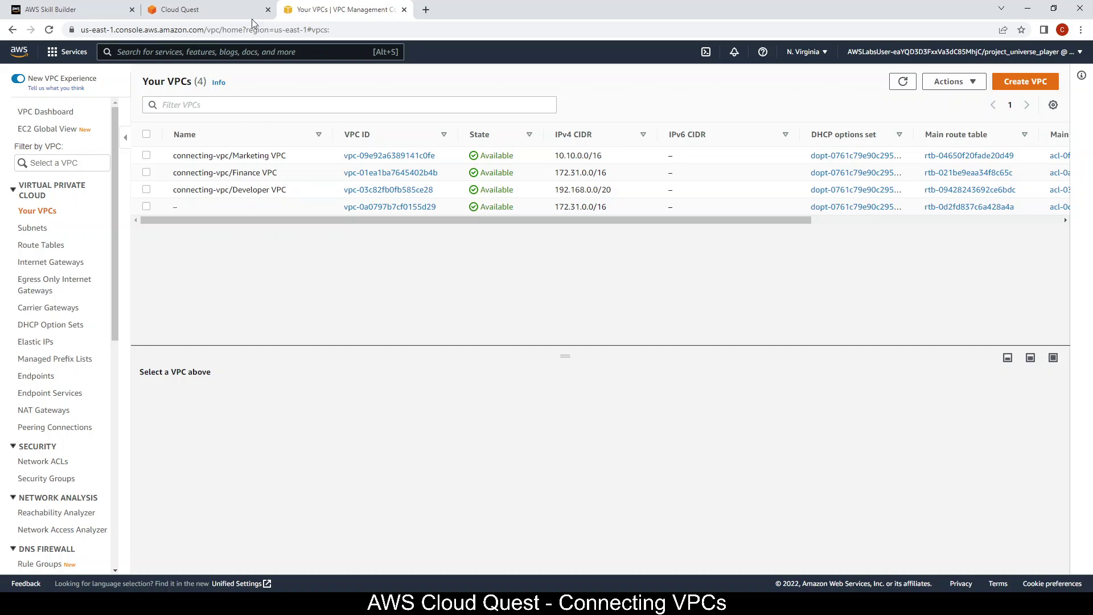
Step: Read lab step 4 in Cloud Quest, and in the AWS console search for "ec2" and open the EC2 service
{"action": "left_click", "coordinate": [226, 8]}
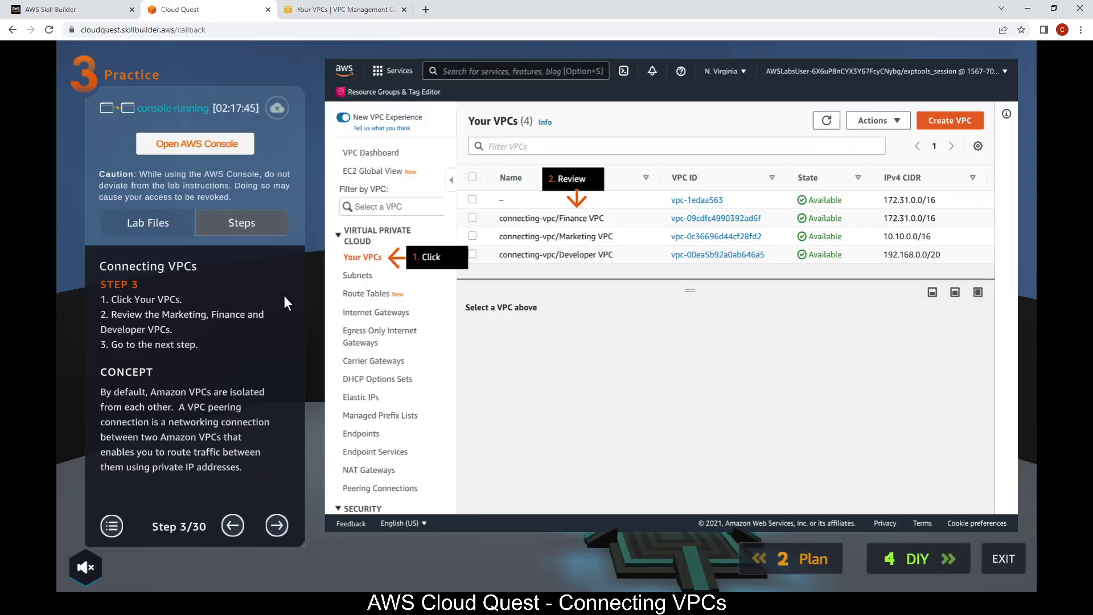
{"action": "left_click", "coordinate": [278, 524]}
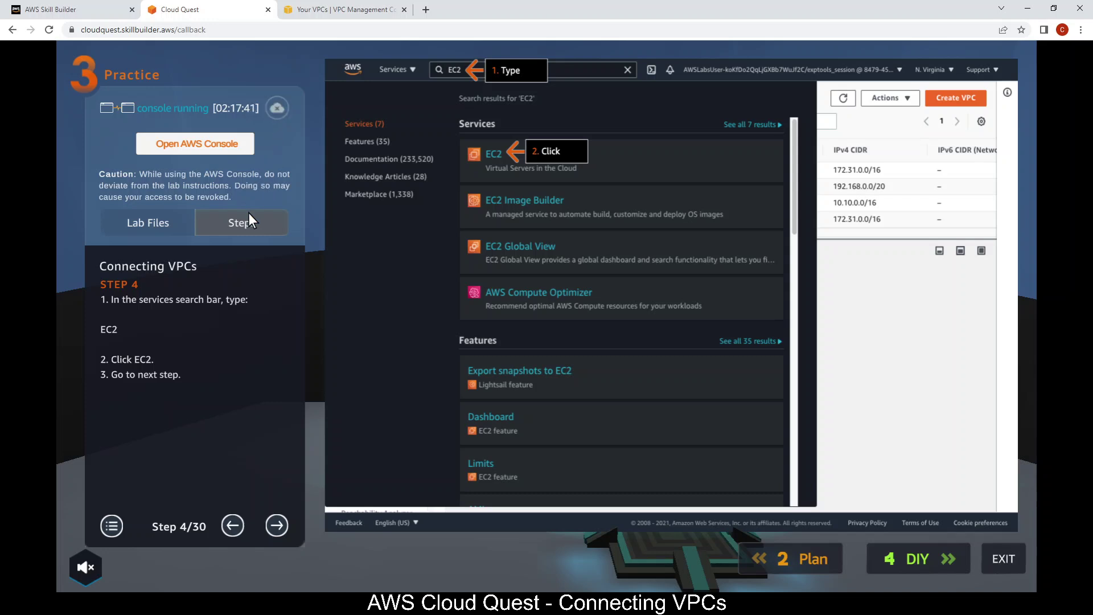
{"action": "left_click", "coordinate": [305, 8]}
{"action": "left_click", "coordinate": [221, 54]}
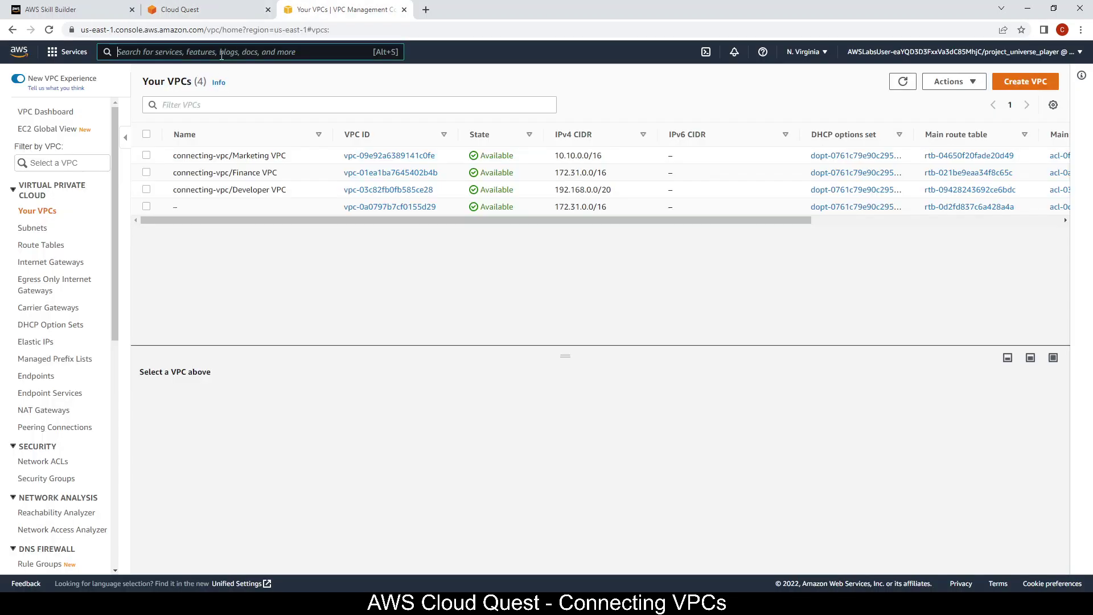
{"action": "type", "text": "ec2"}
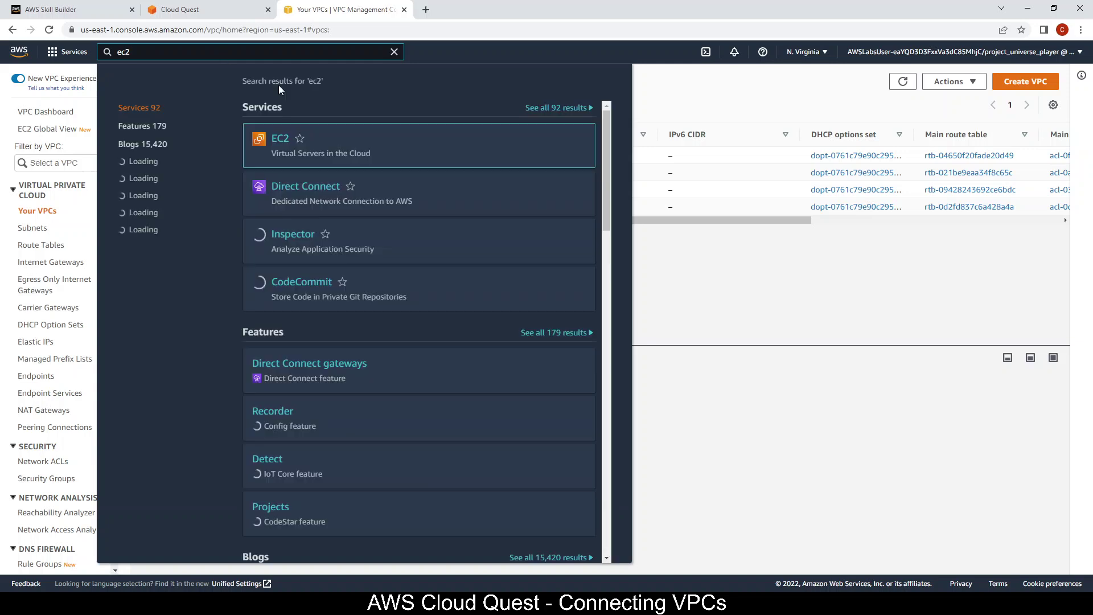
{"action": "left_click", "coordinate": [281, 140]}
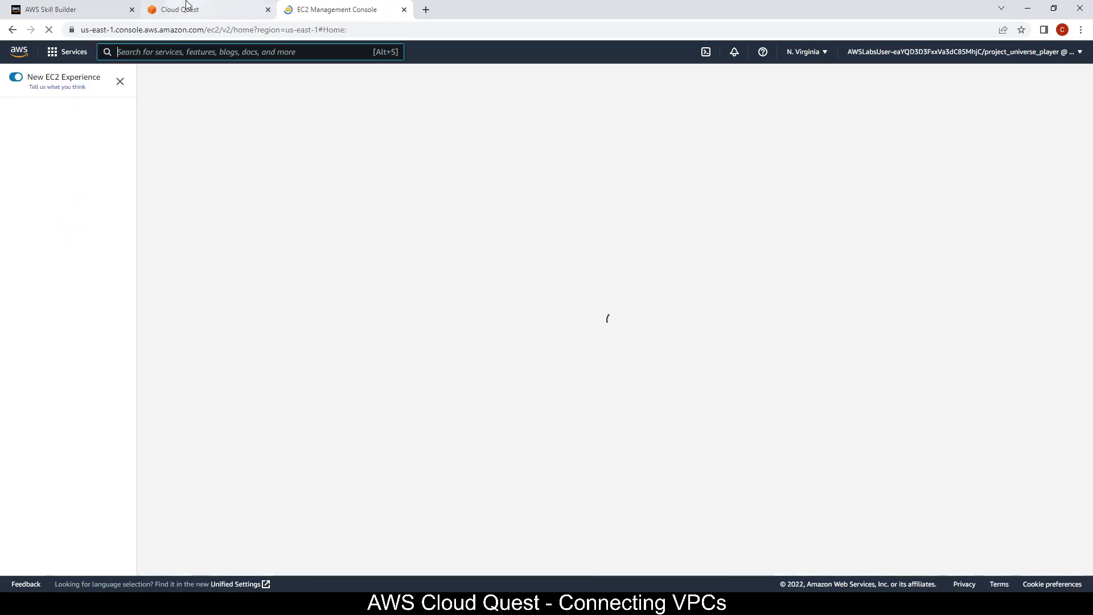
Step: Read lab step 5 in Cloud Quest and display the running instances from the EC2 dashboard
{"action": "left_click", "coordinate": [186, 5]}
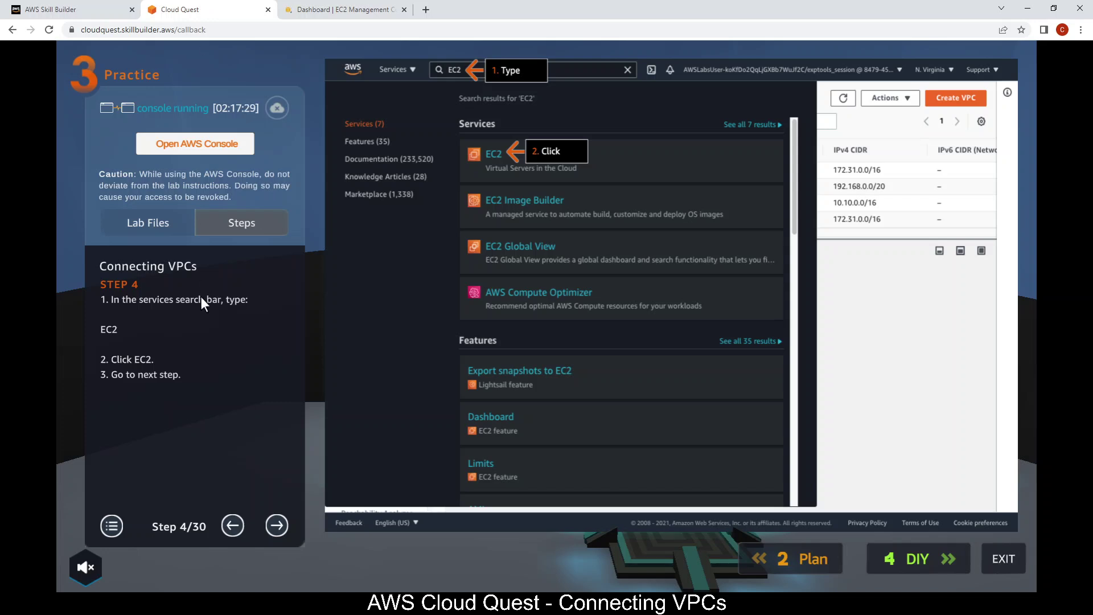
{"action": "left_click", "coordinate": [278, 521]}
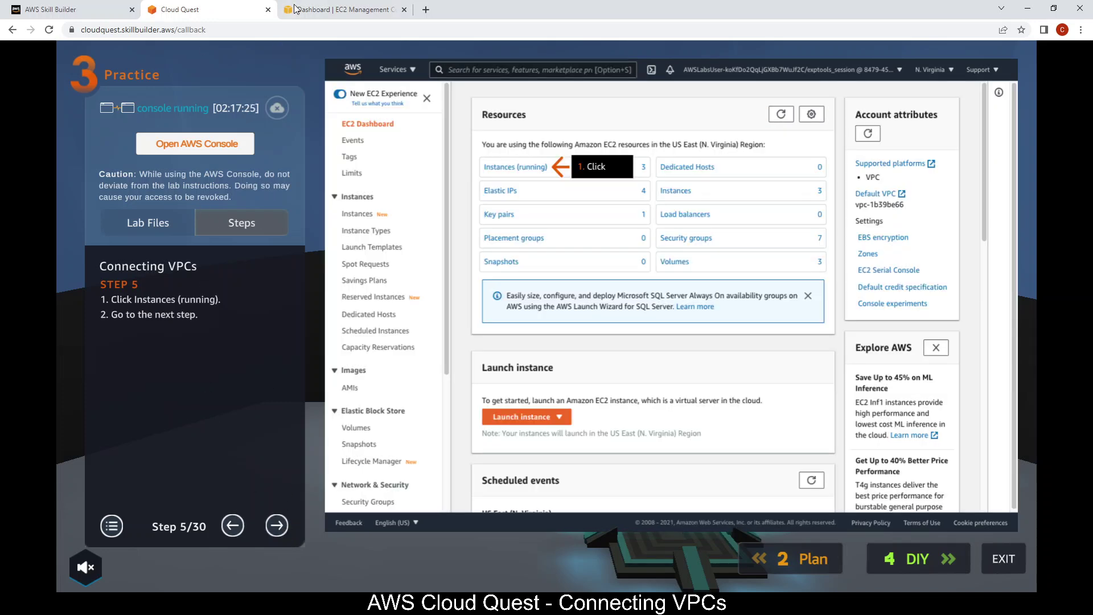
{"action": "left_click", "coordinate": [328, 7]}
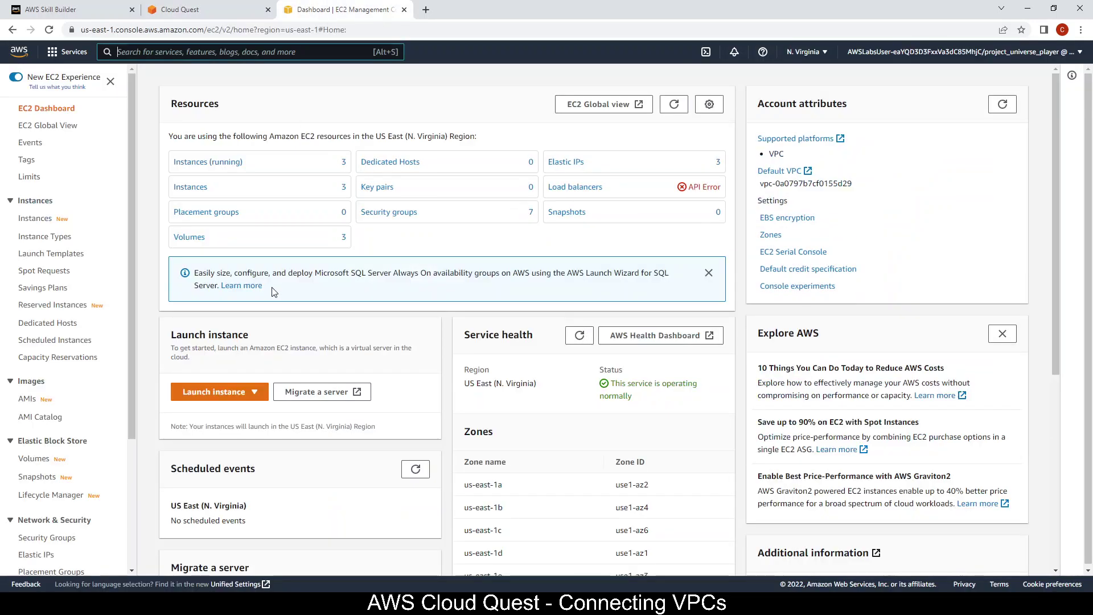
{"action": "left_click", "coordinate": [208, 162]}
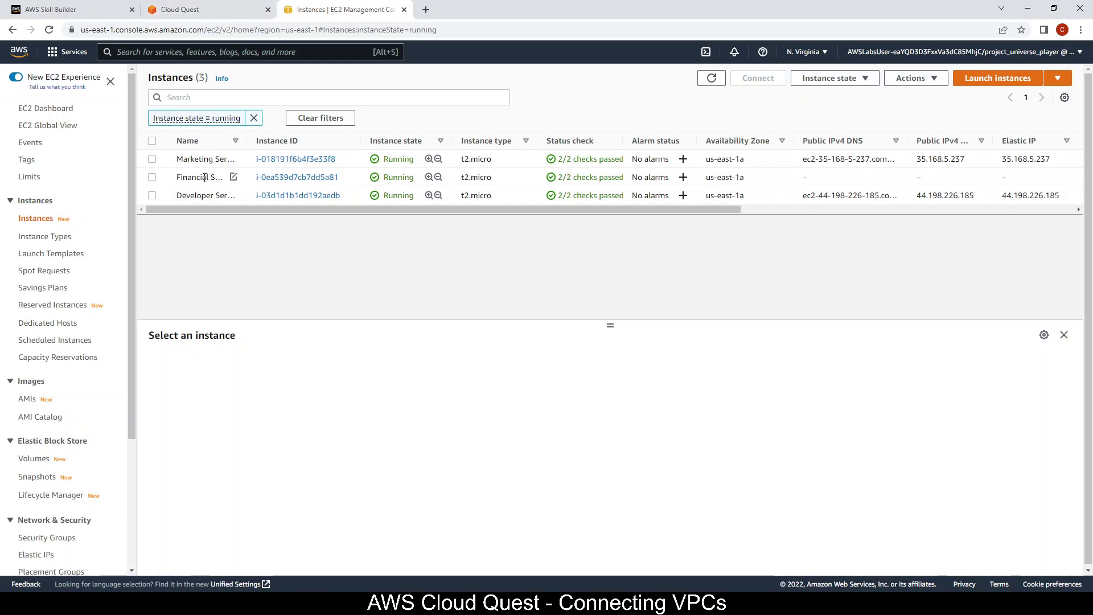
Step: Read lab step 6 in Cloud Quest, and in the instances list select the Financial Services Server to review its details
{"action": "left_click", "coordinate": [178, 7]}
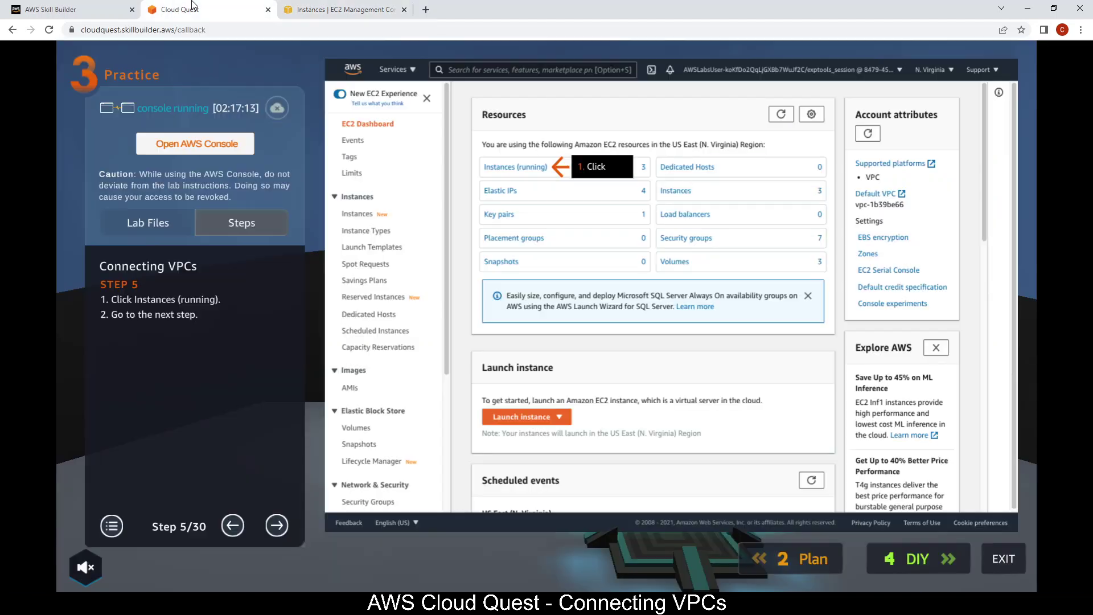
{"action": "left_click", "coordinate": [276, 525]}
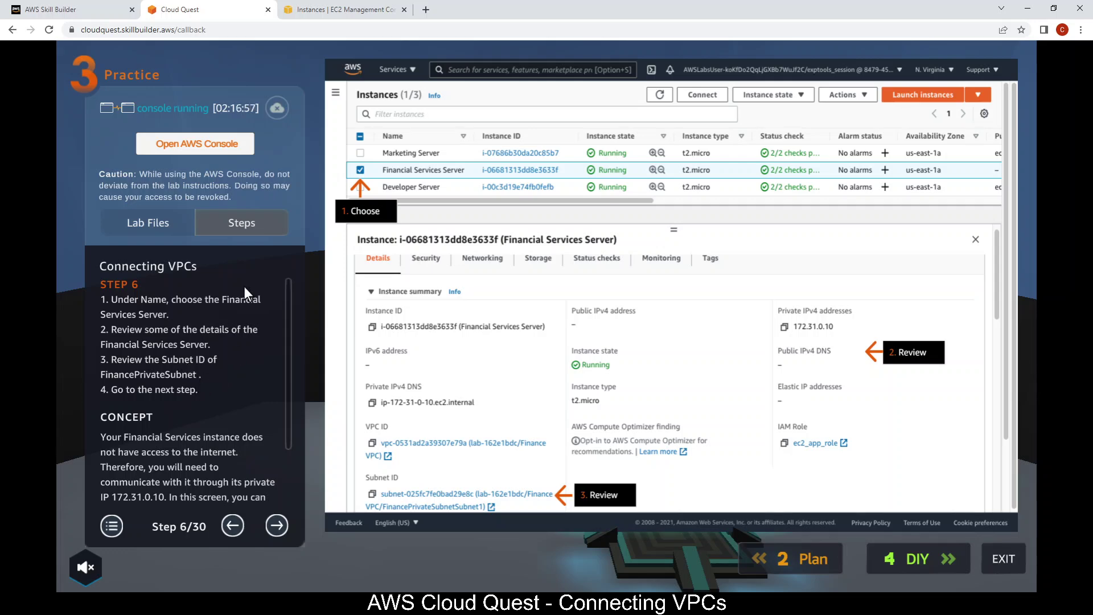
{"action": "left_click", "coordinate": [341, 9]}
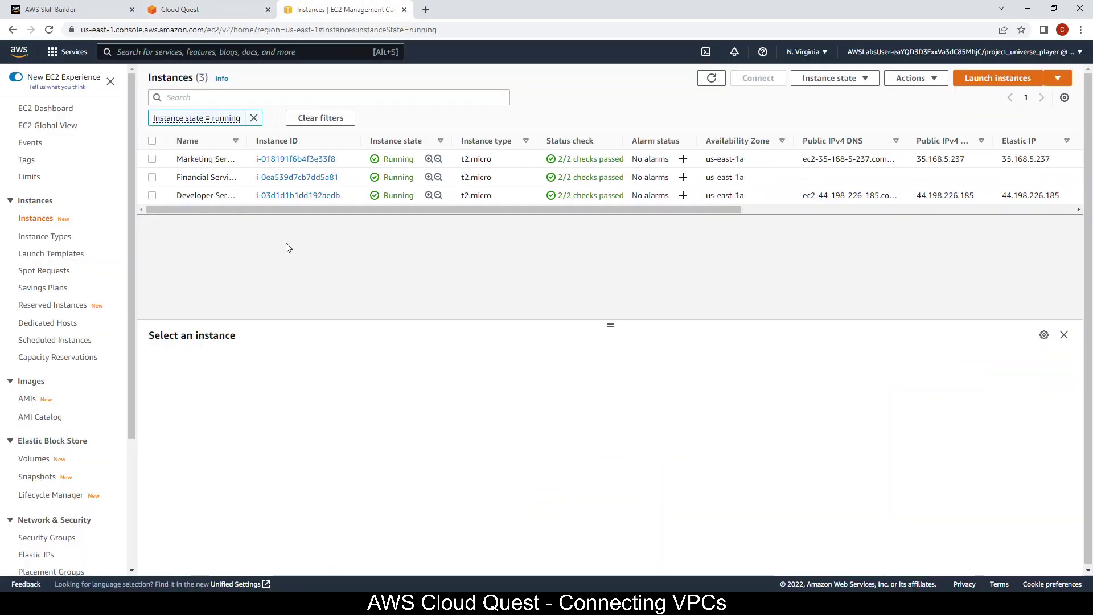
{"action": "left_click", "coordinate": [152, 177]}
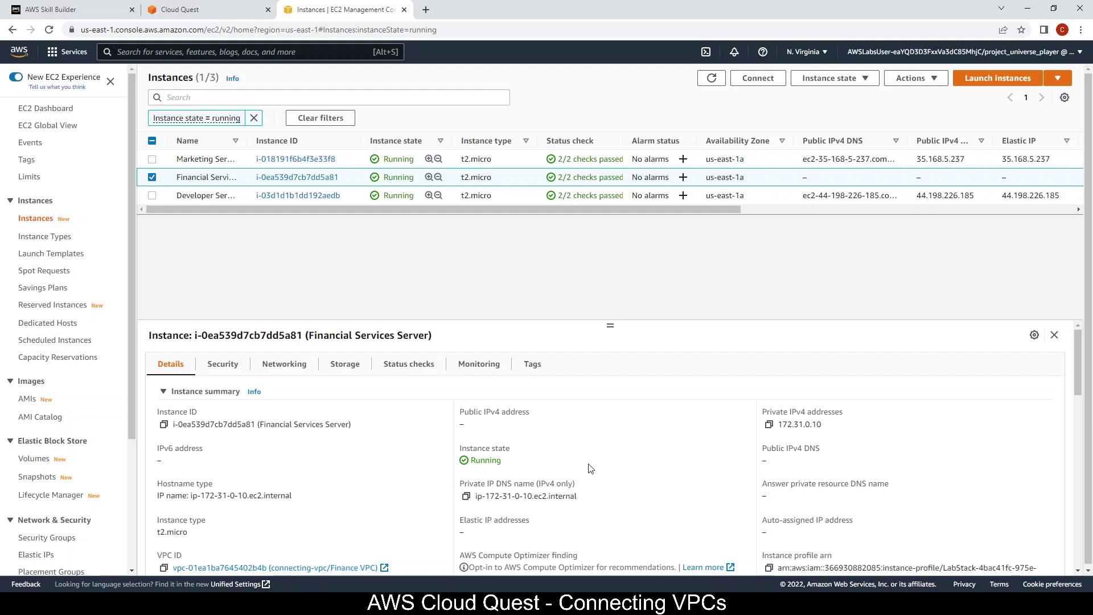
{"action": "left_click", "coordinate": [292, 371]}
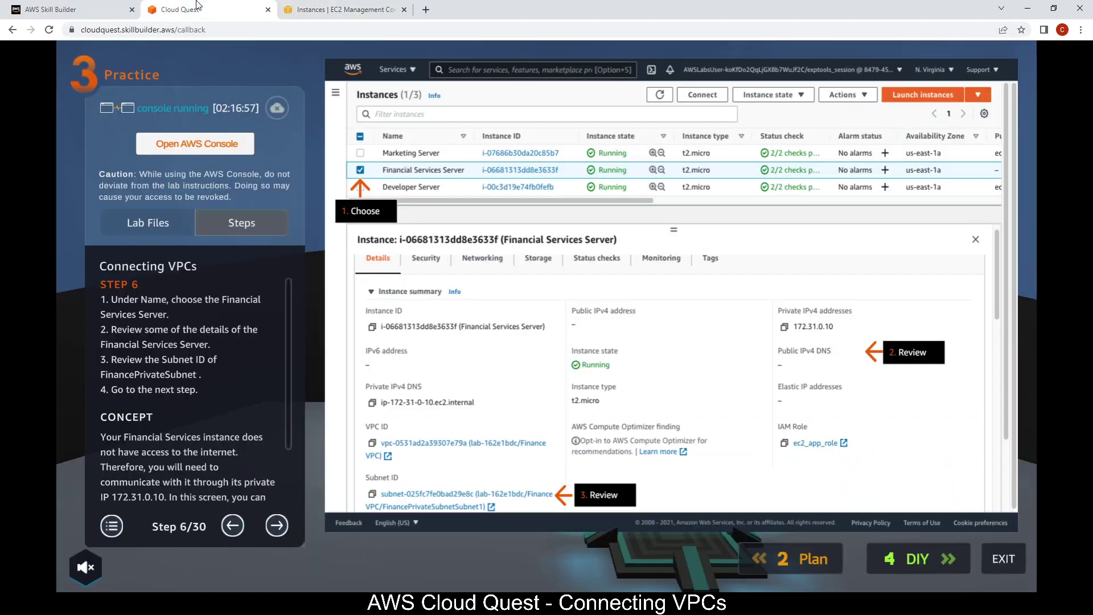
Step: Read lab step 7 in Cloud Quest, and in the instances list select only the Marketing Server and review its VPC
{"action": "left_click", "coordinate": [239, 9]}
{"action": "left_click", "coordinate": [276, 524]}
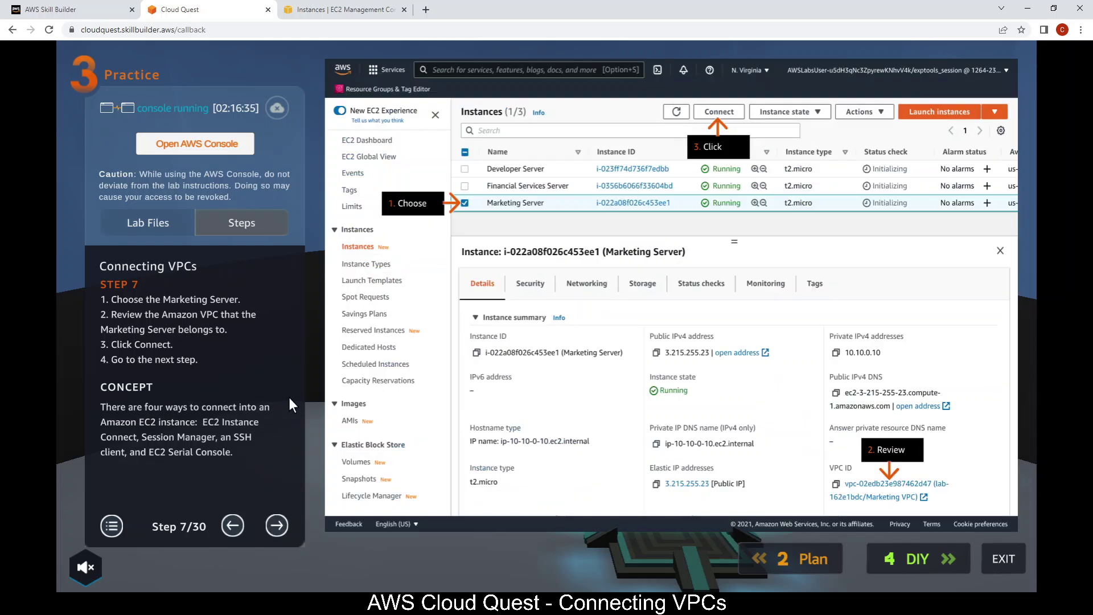
{"action": "left_click", "coordinate": [322, 8]}
{"action": "left_click", "coordinate": [151, 168]}
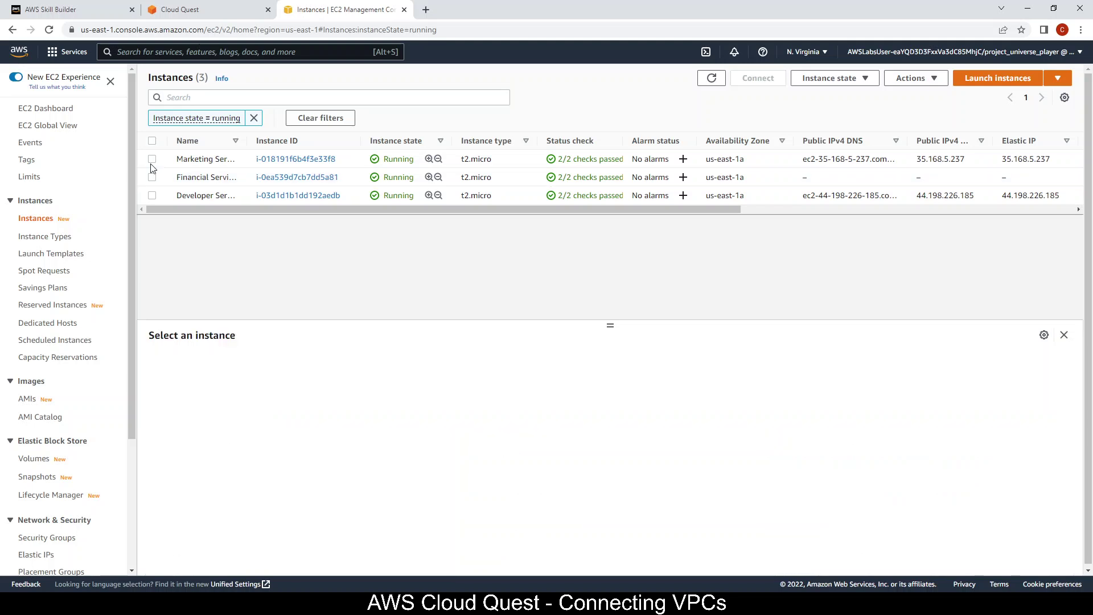
{"action": "left_click", "coordinate": [152, 160]}
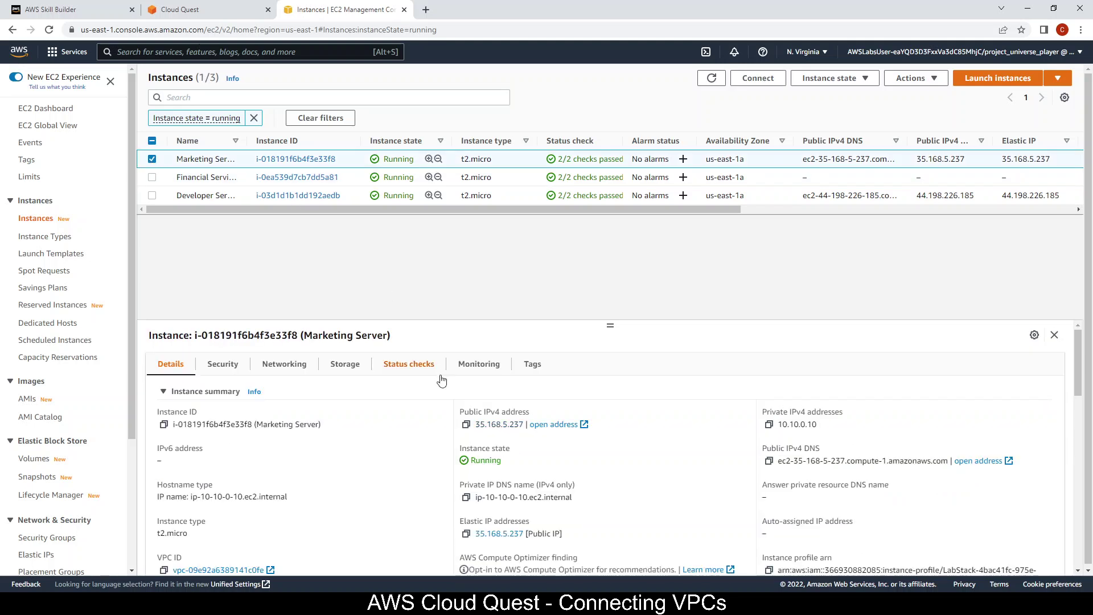
{"action": "scroll", "coordinate": [386, 468], "scroll_direction": "down", "scroll_amount": 1}
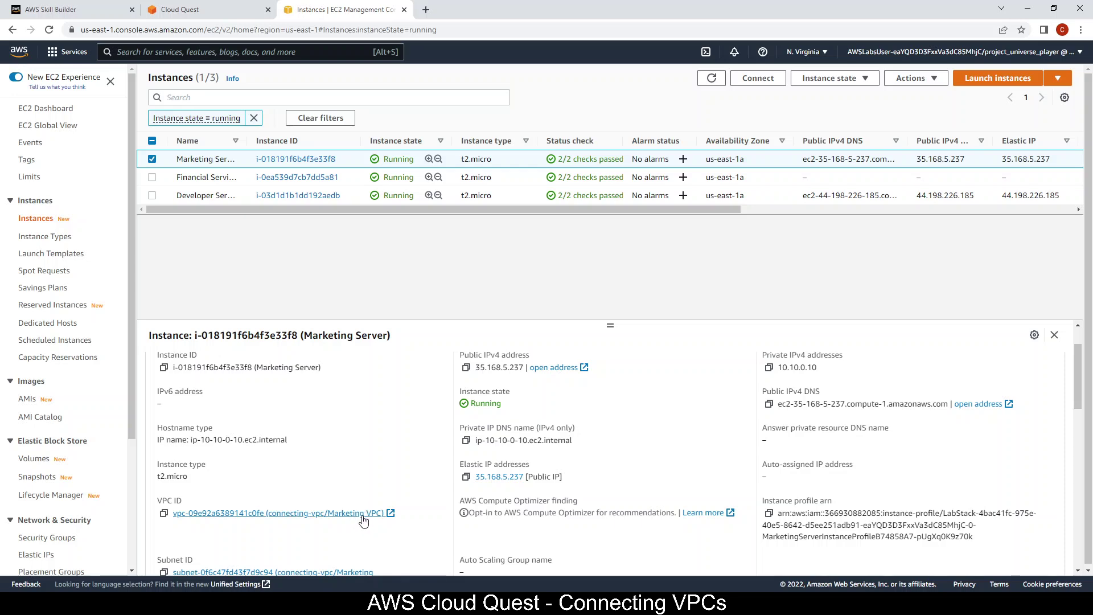
Step: Recheck lab steps 7 and 8 in Cloud Quest and open the Connect to instance page for the Marketing Server
{"action": "left_click", "coordinate": [196, 8]}
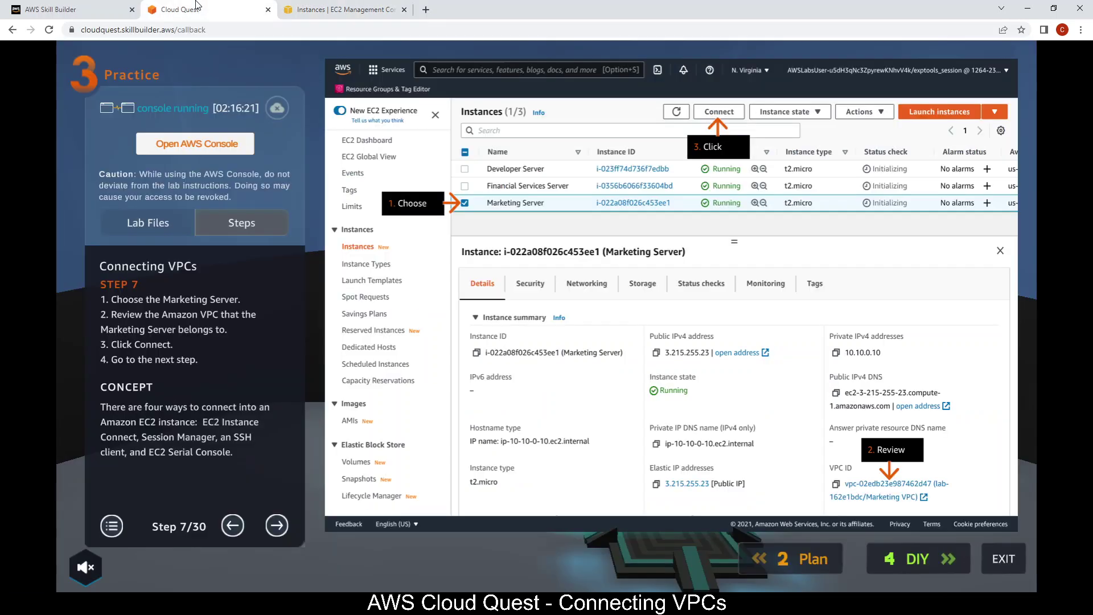
{"action": "left_click", "coordinate": [277, 524]}
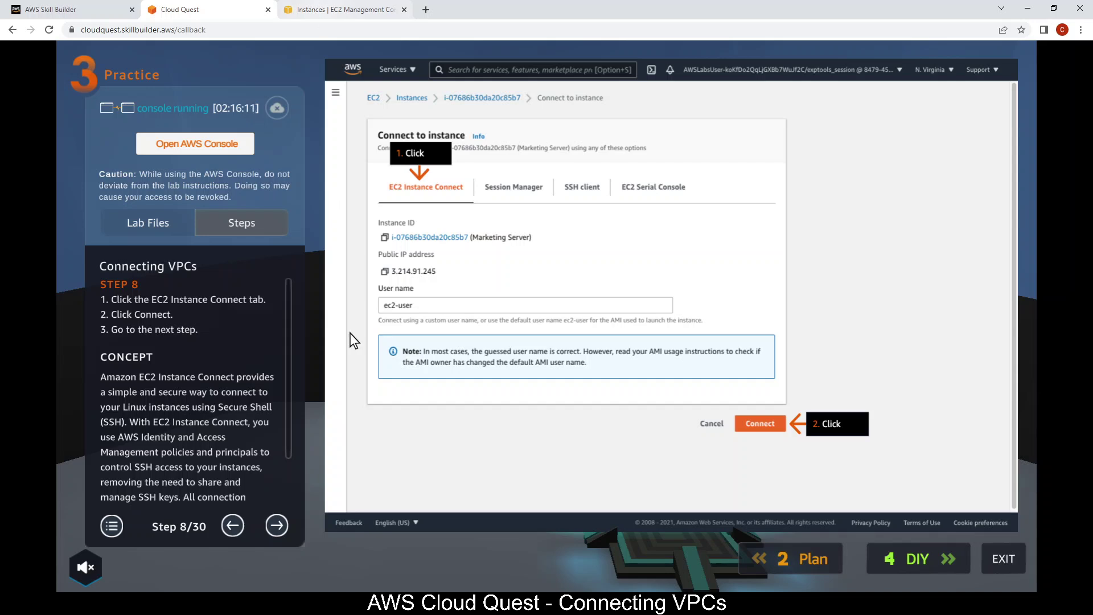
{"action": "left_click", "coordinate": [230, 525]}
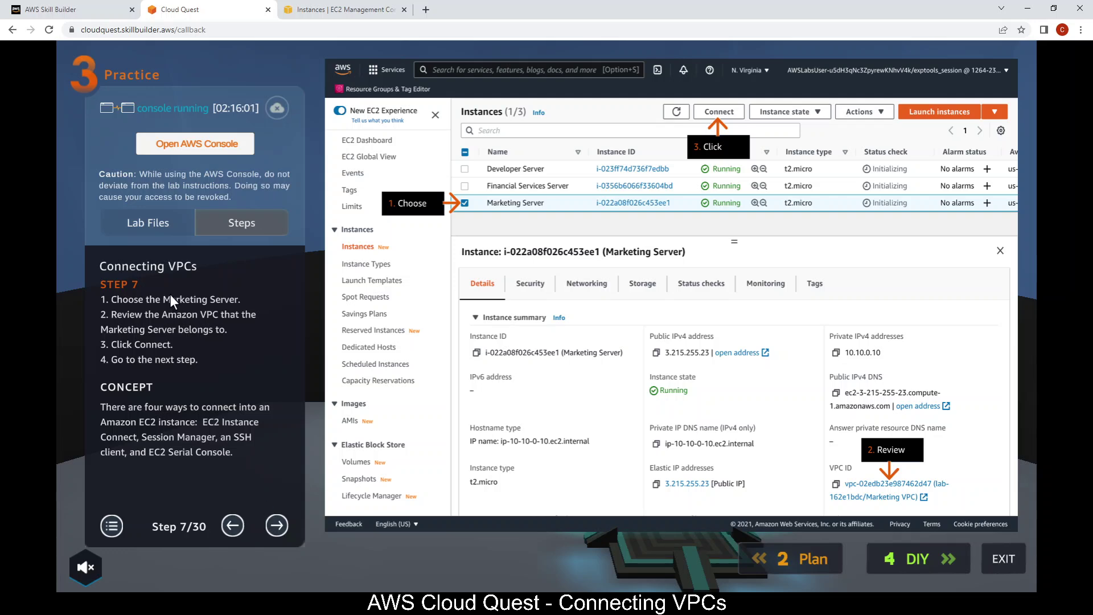
{"action": "left_click", "coordinate": [341, 9]}
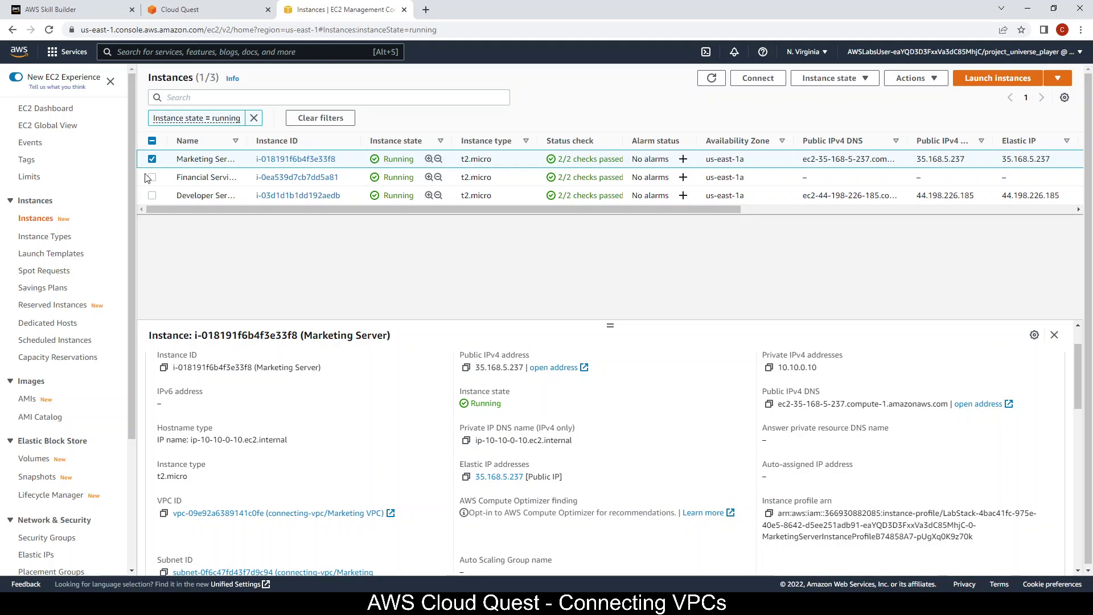
{"action": "left_click", "coordinate": [236, 8]}
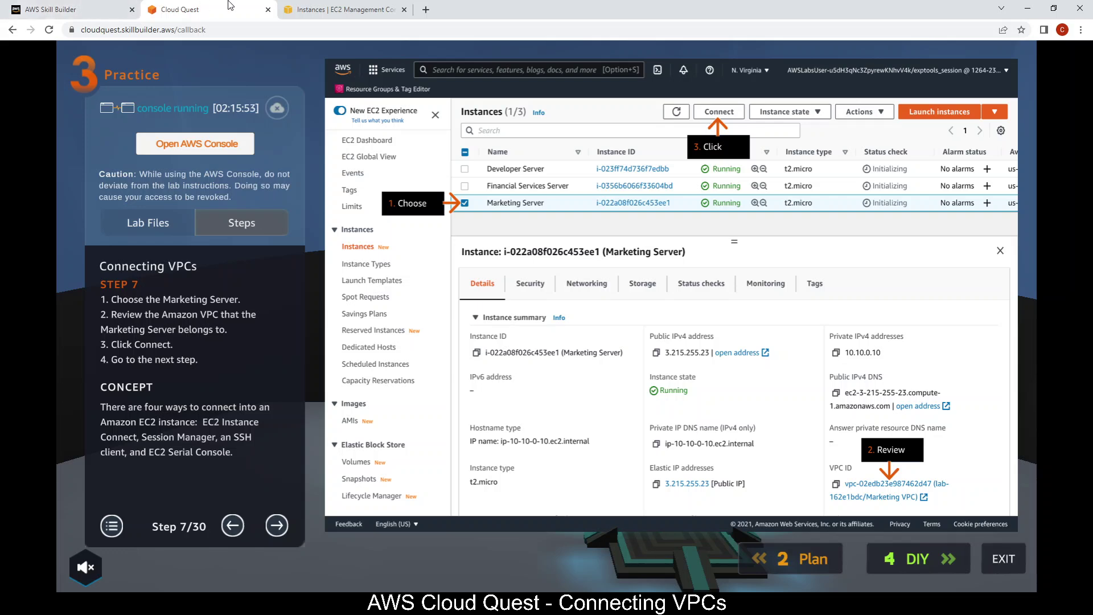
{"action": "left_click", "coordinate": [325, 5]}
{"action": "left_click", "coordinate": [760, 80]}
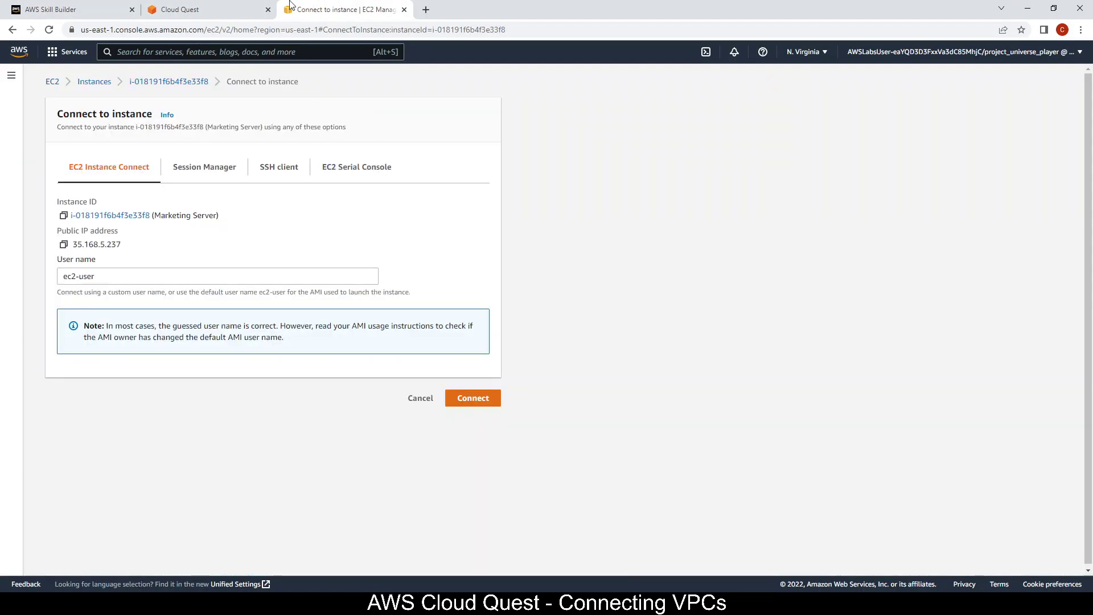
Step: Read lab step 8 in Cloud Quest and connect to the Marketing Server through EC2 Instance Connect as ec2-user
{"action": "left_click", "coordinate": [203, 4]}
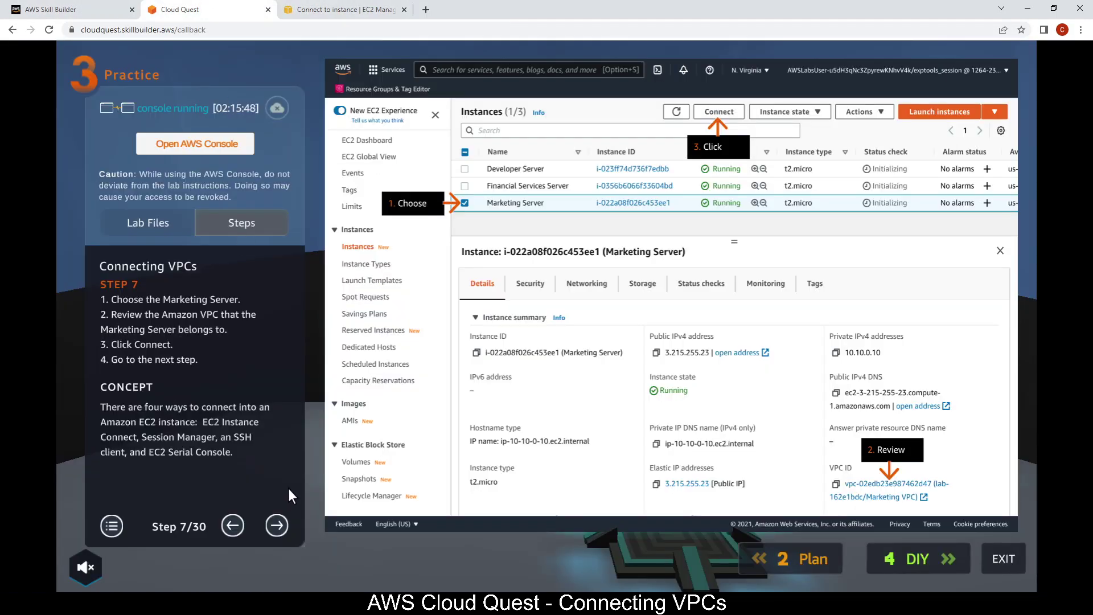
{"action": "left_click", "coordinate": [276, 525]}
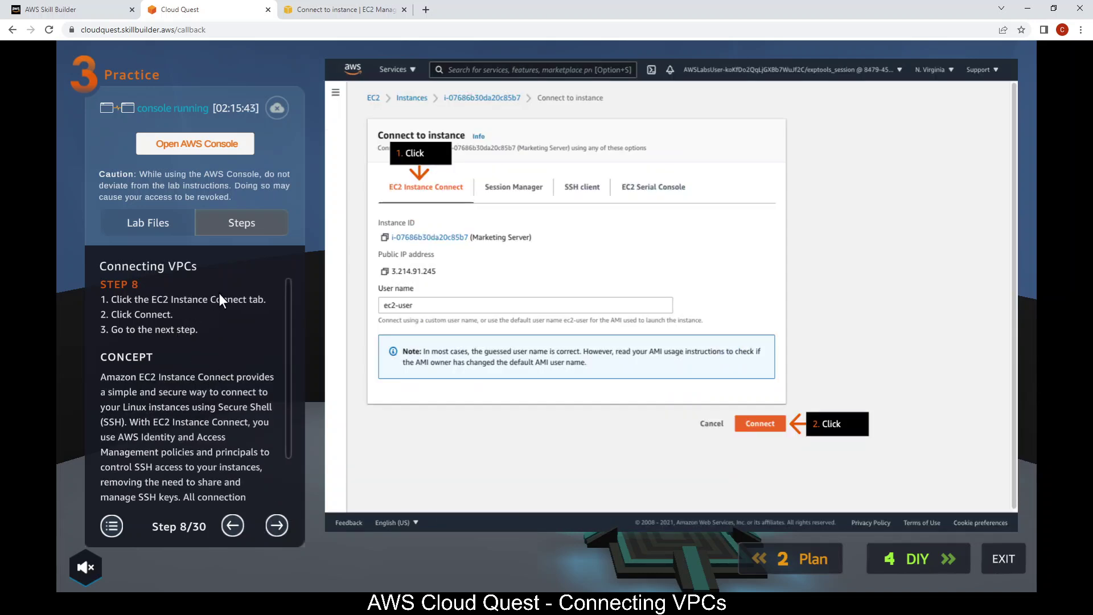
{"action": "left_click", "coordinate": [326, 7]}
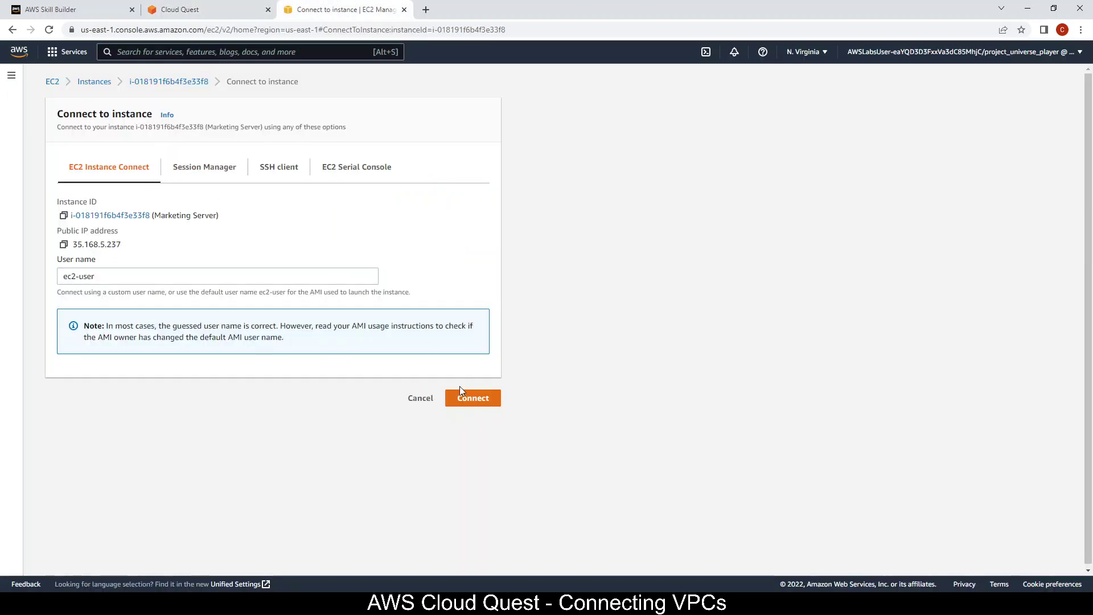
{"action": "left_click", "coordinate": [464, 400]}
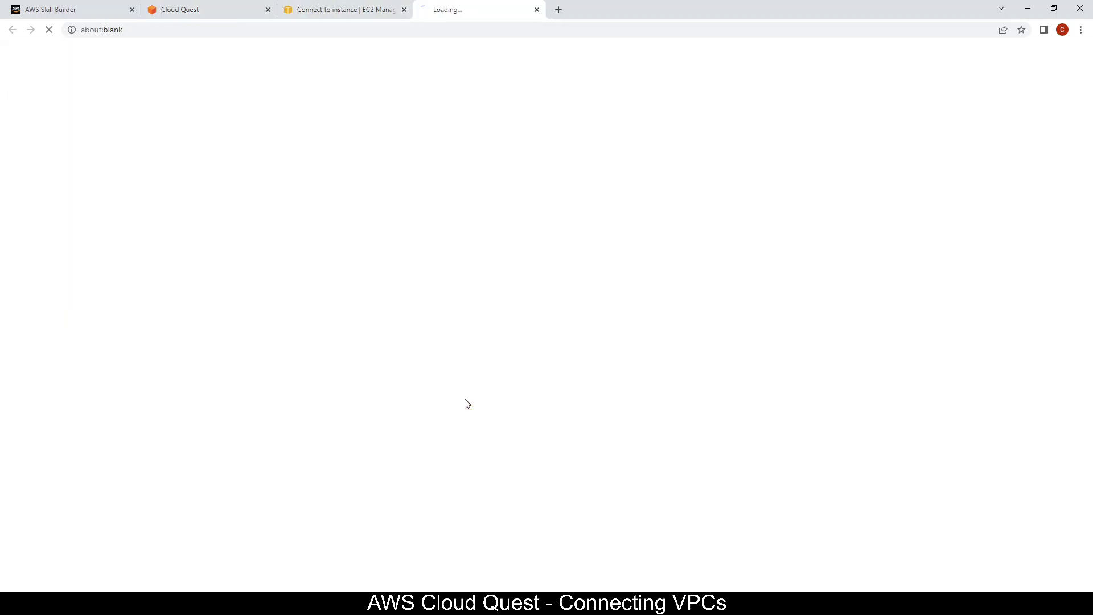
Step: Read lab step 9 in Cloud Quest and run "ping 172.31.0.10" in the Marketing Server terminal to test reaching the Financial Services Server
{"action": "left_click", "coordinate": [197, 8]}
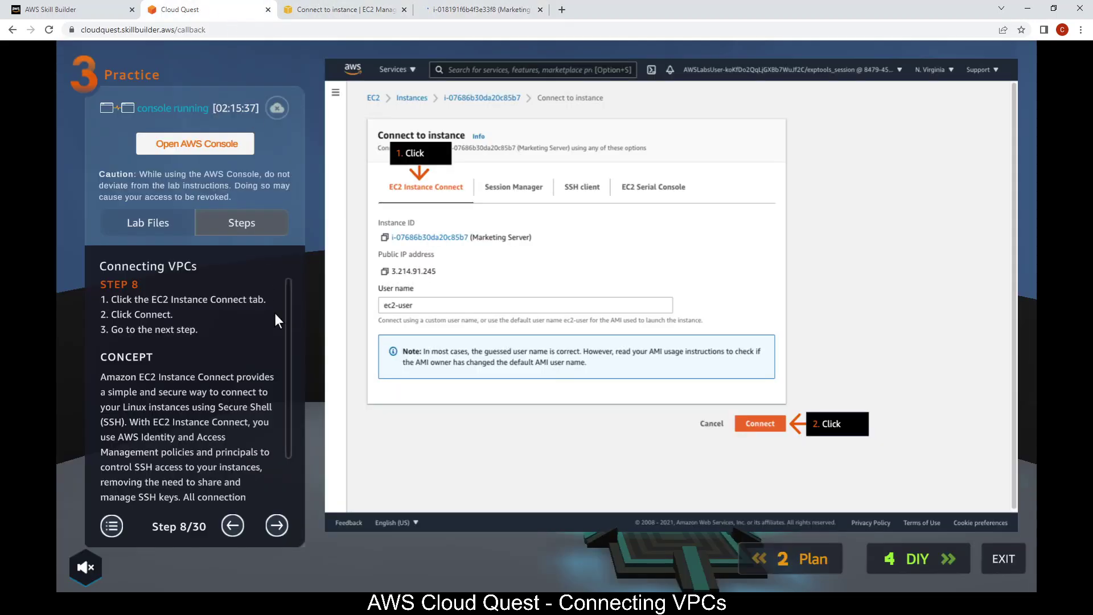
{"action": "left_click", "coordinate": [275, 524]}
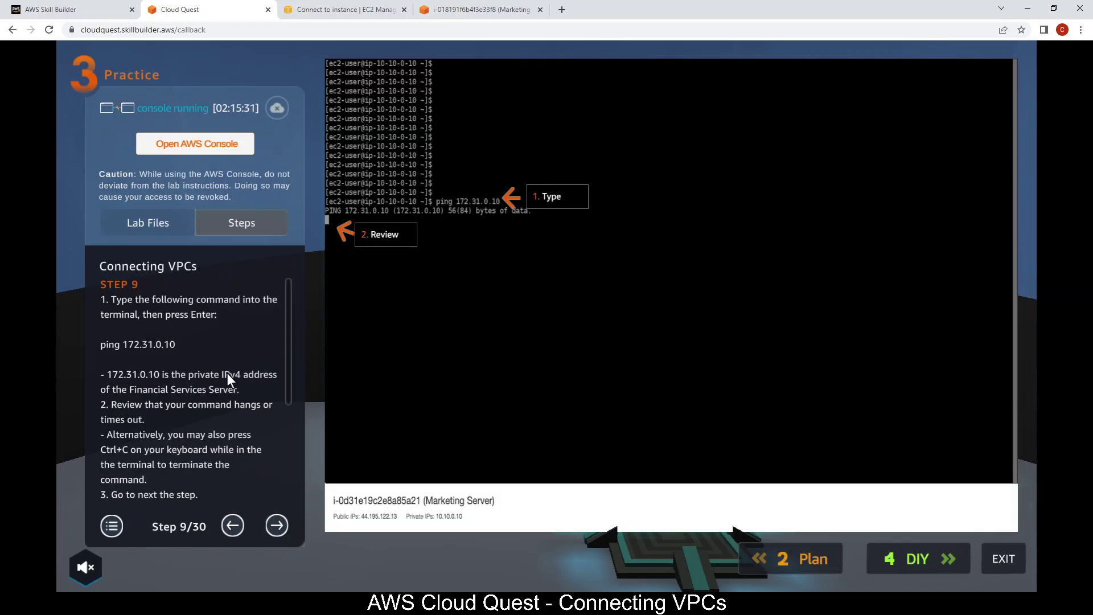
{"action": "left_click", "coordinate": [467, 10]}
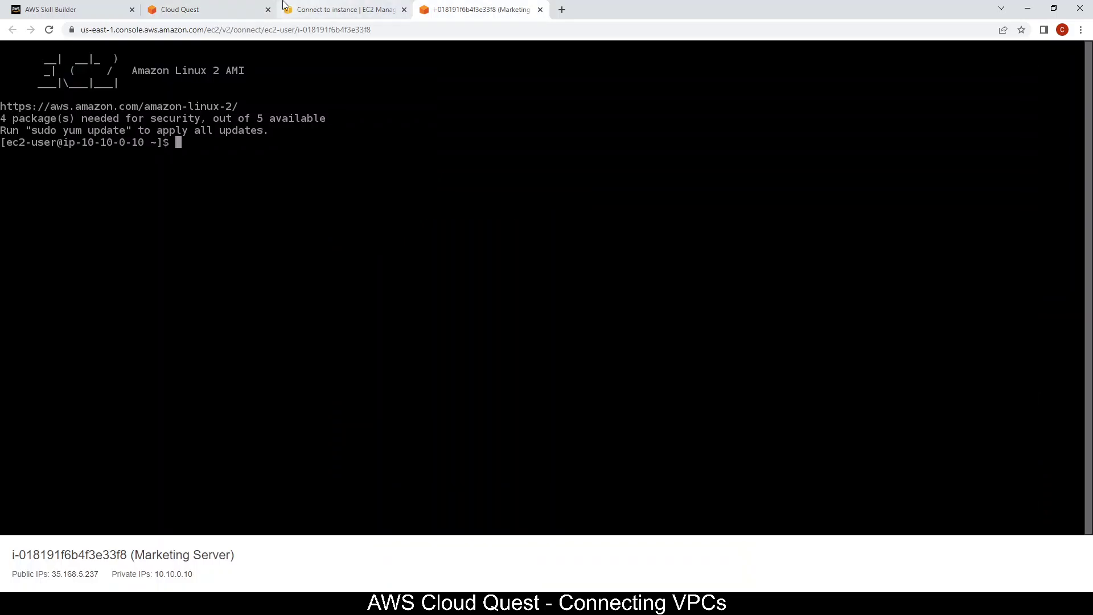
{"action": "left_click", "coordinate": [207, 6]}
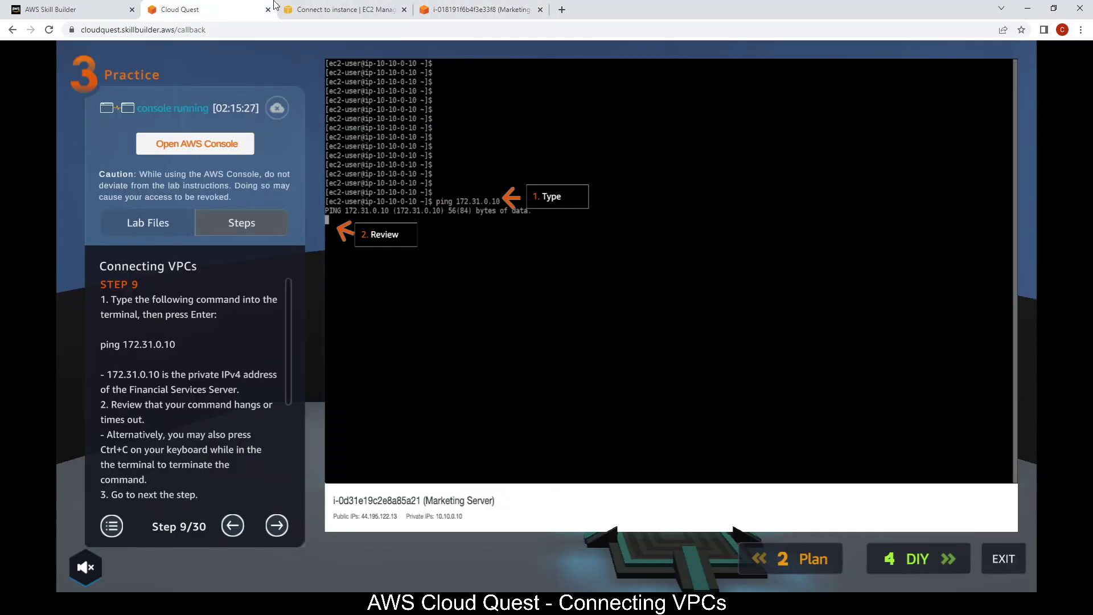
{"action": "left_click", "coordinate": [489, 4]}
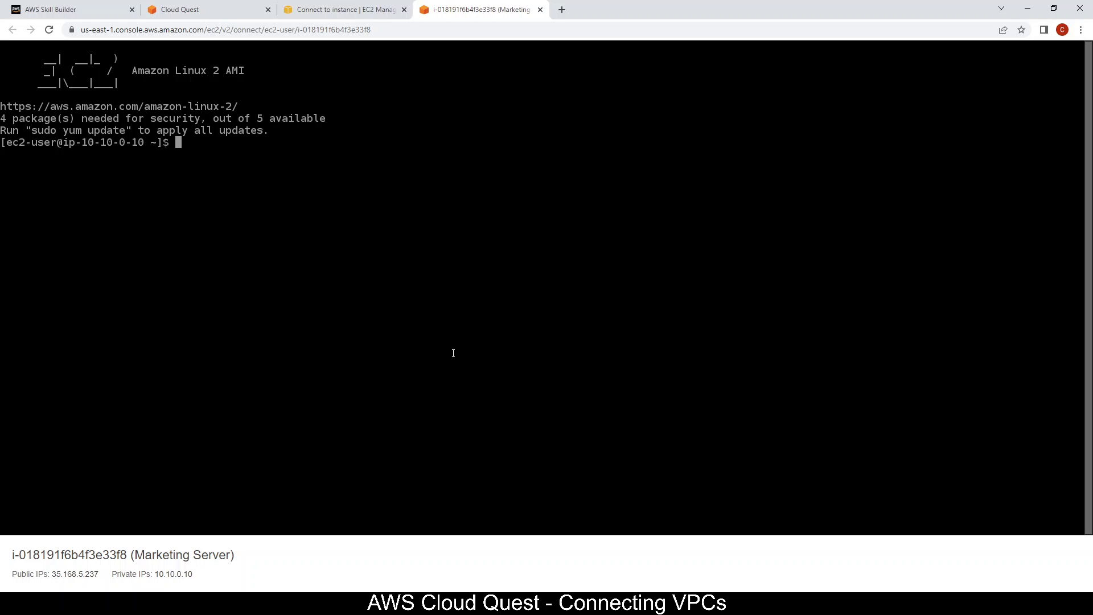
{"action": "type", "text": "ping 1762."}
{"action": "key", "text": "BackSpace"}
{"action": "key", "text": "BackSpace"}
{"action": "key", "text": "BackSpace"}
{"action": "type", "text": "2.31.0.10"}
{"action": "left_click", "coordinate": [181, 9]}
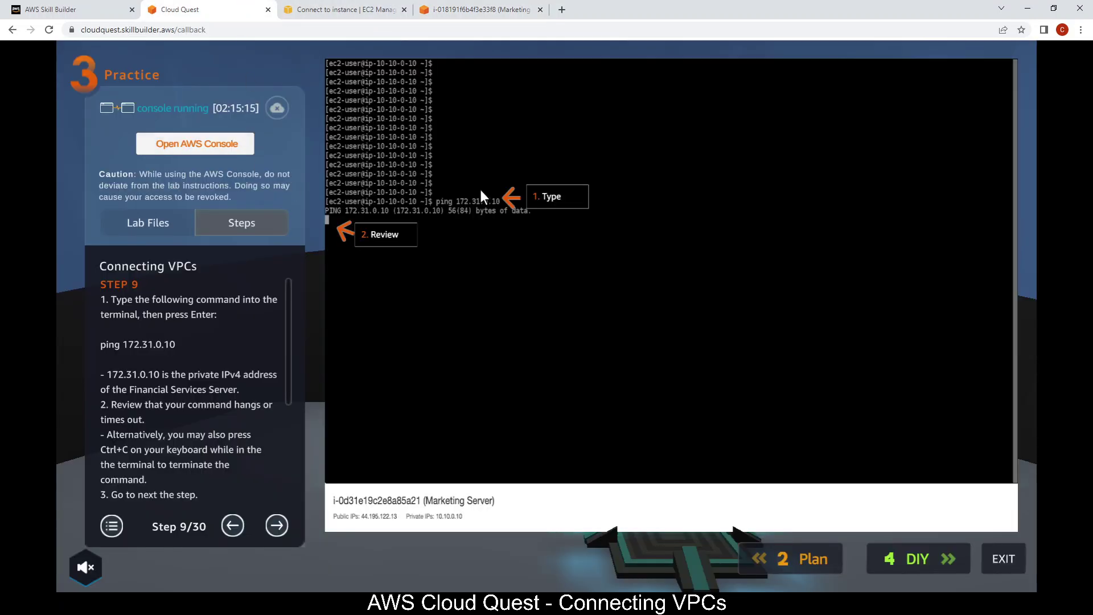
{"action": "left_click", "coordinate": [478, 6]}
{"action": "key", "text": "Return"}
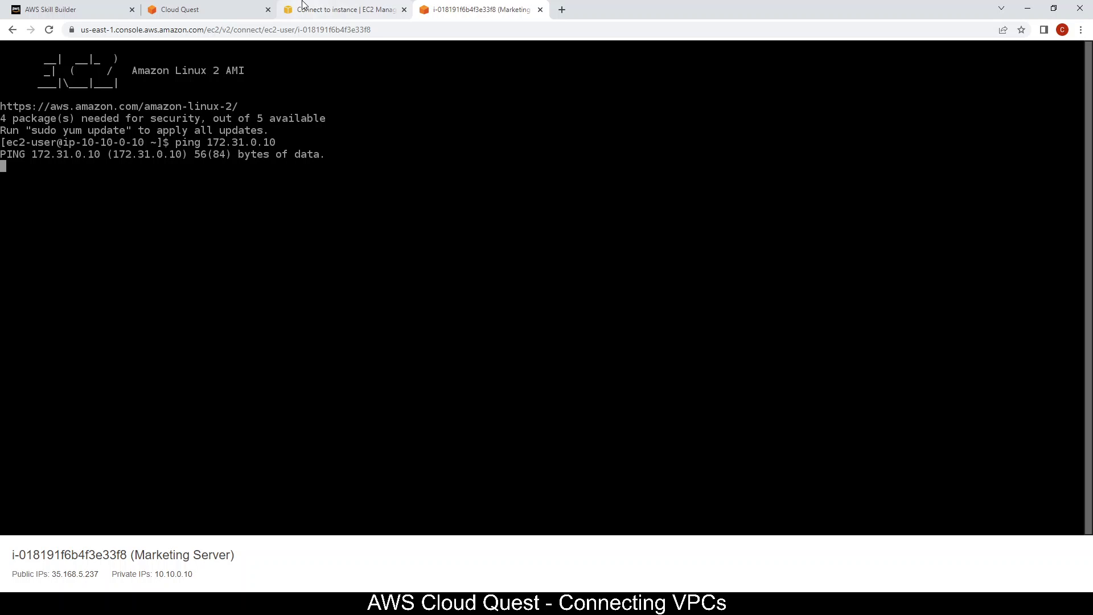
Step: Check lab step 9 in Cloud Quest and terminate the running ping in the Marketing Server terminal
{"action": "left_click", "coordinate": [231, 5]}
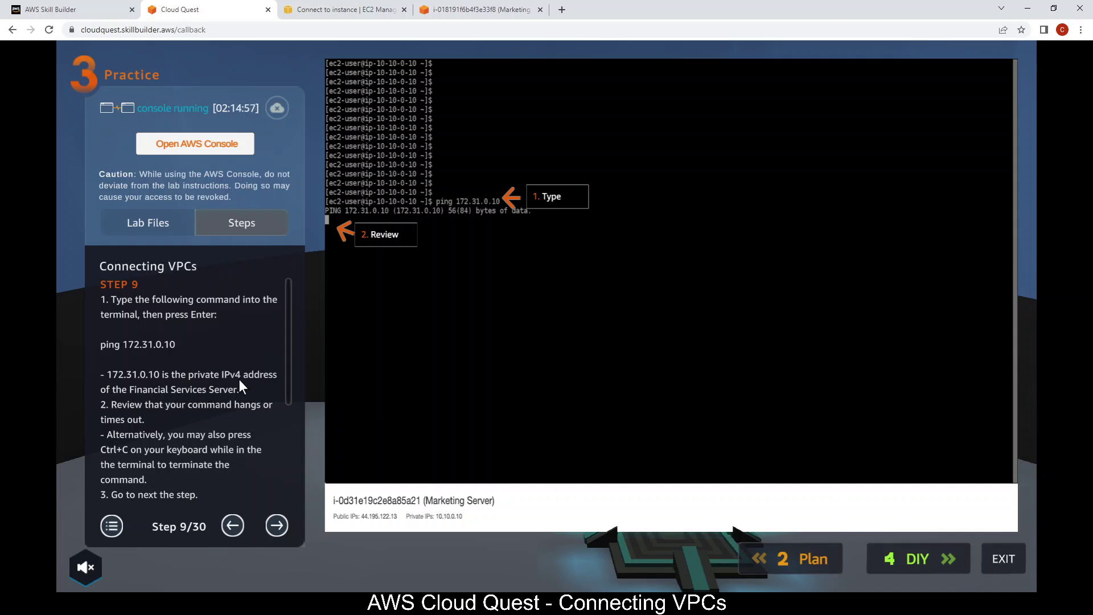
{"action": "left_click", "coordinate": [451, 11]}
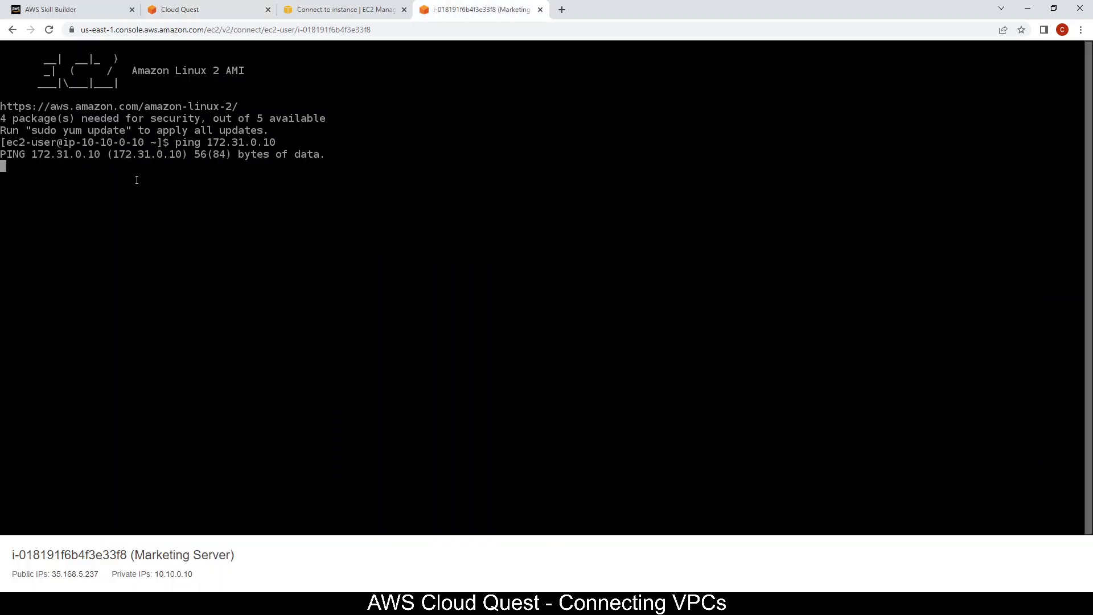
{"action": "key", "text": "ctrl+c"}
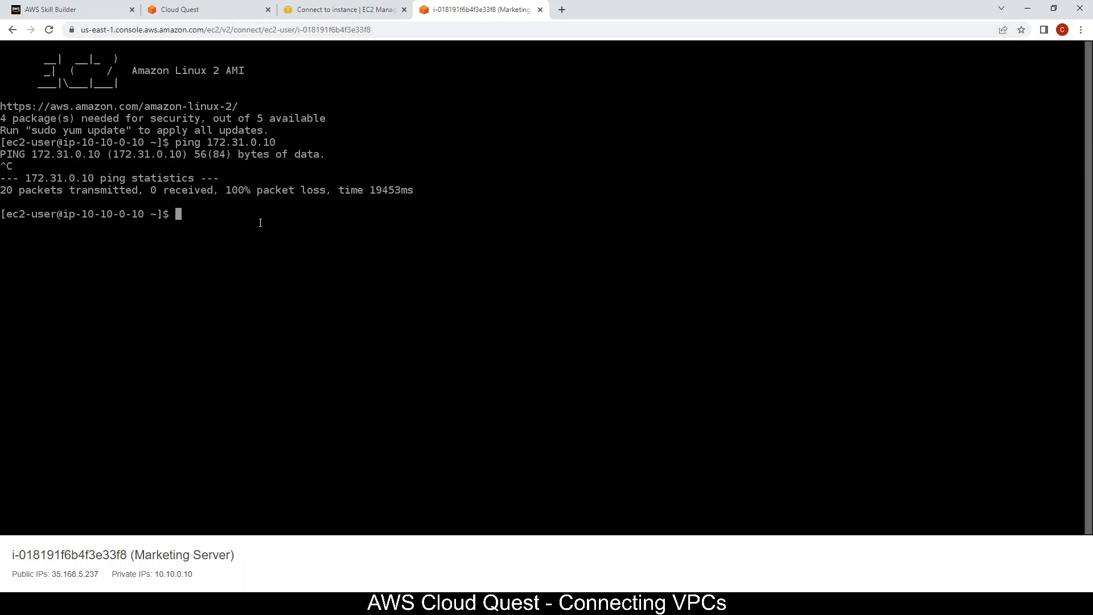
Step: Read the rest of lab step 9 in Cloud Quest and move on to lab step 10
{"action": "left_click", "coordinate": [247, 5]}
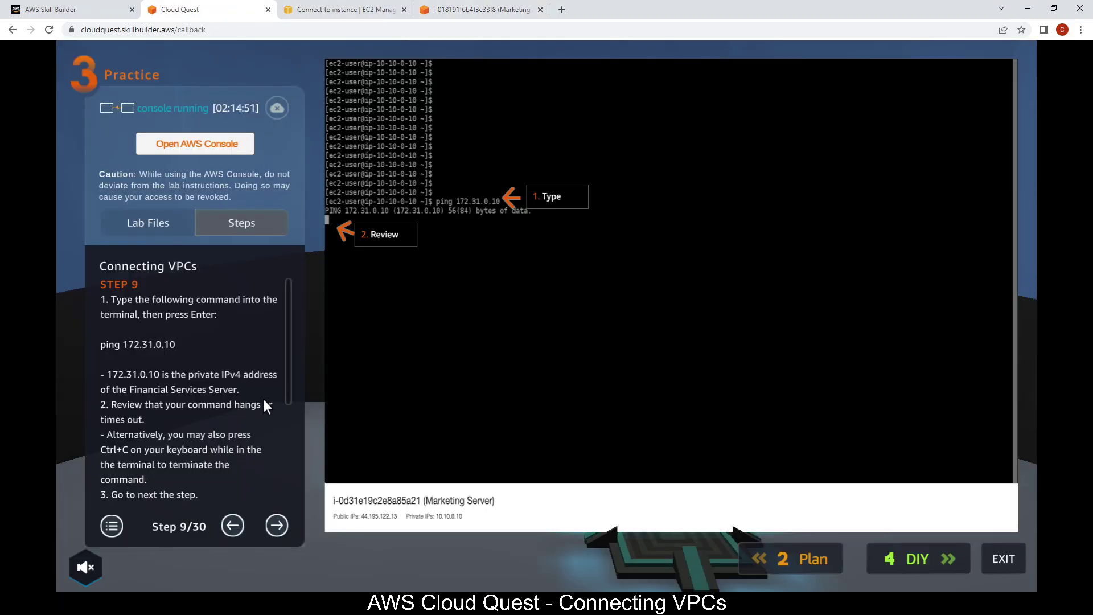
{"action": "scroll", "coordinate": [285, 373], "scroll_direction": "down", "scroll_amount": 1}
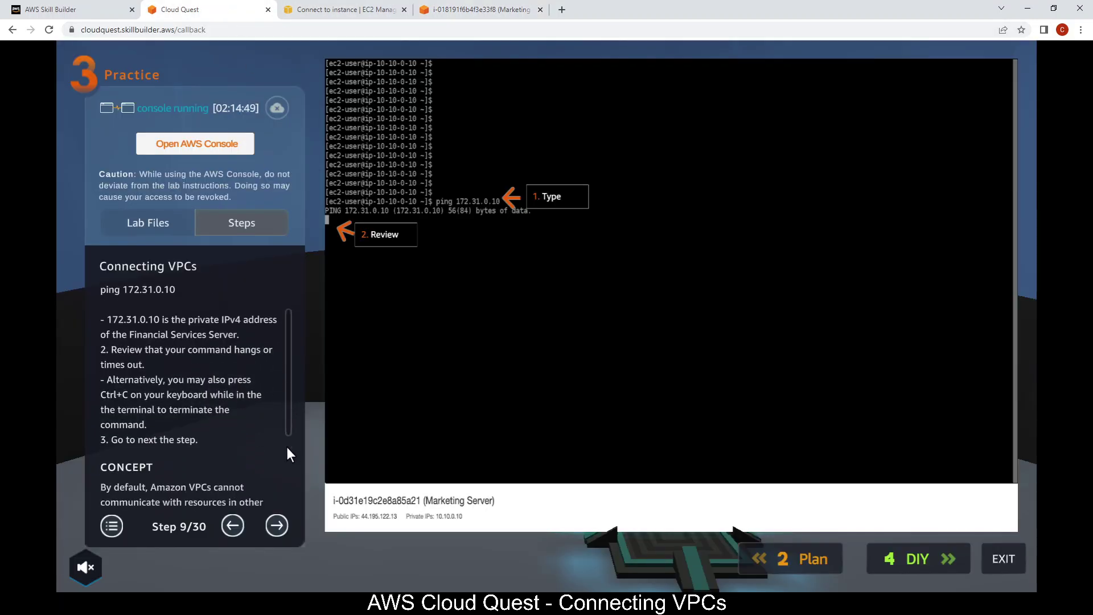
{"action": "left_click", "coordinate": [278, 523]}
{"action": "left_click", "coordinate": [279, 521]}
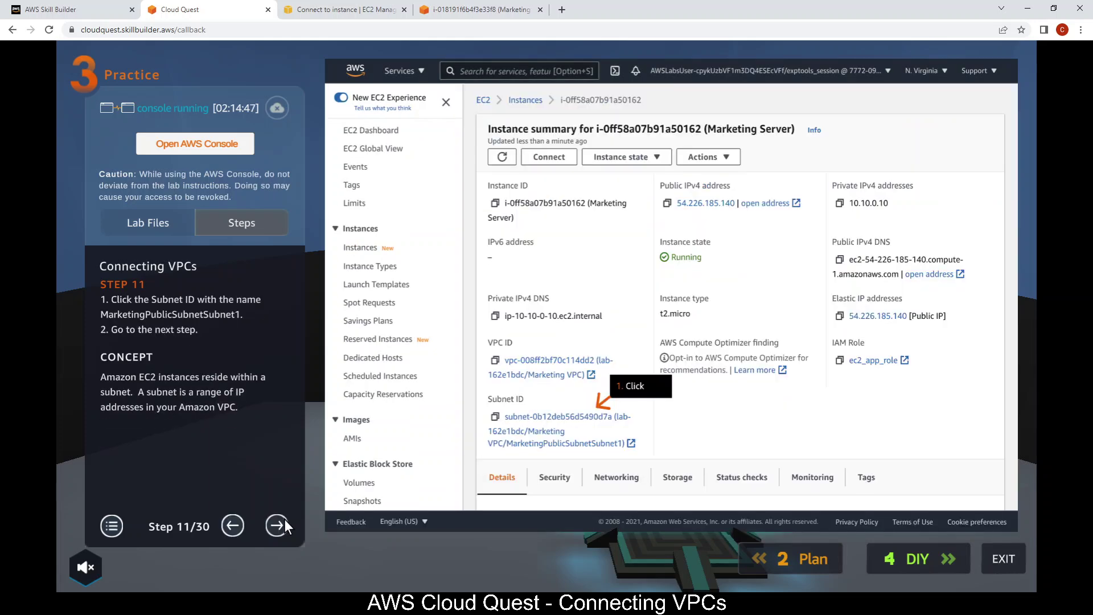
{"action": "left_click", "coordinate": [228, 527]}
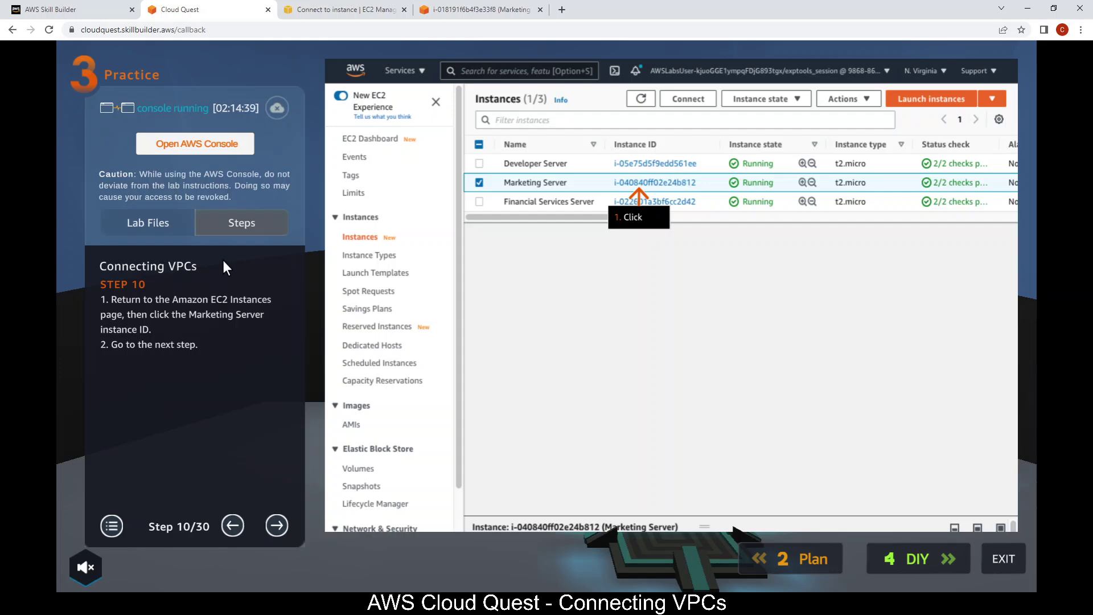
Step: Following lab step 10, return to the EC2 instances list, select the Marketing Server and open its instance summary
{"action": "left_click", "coordinate": [317, 6]}
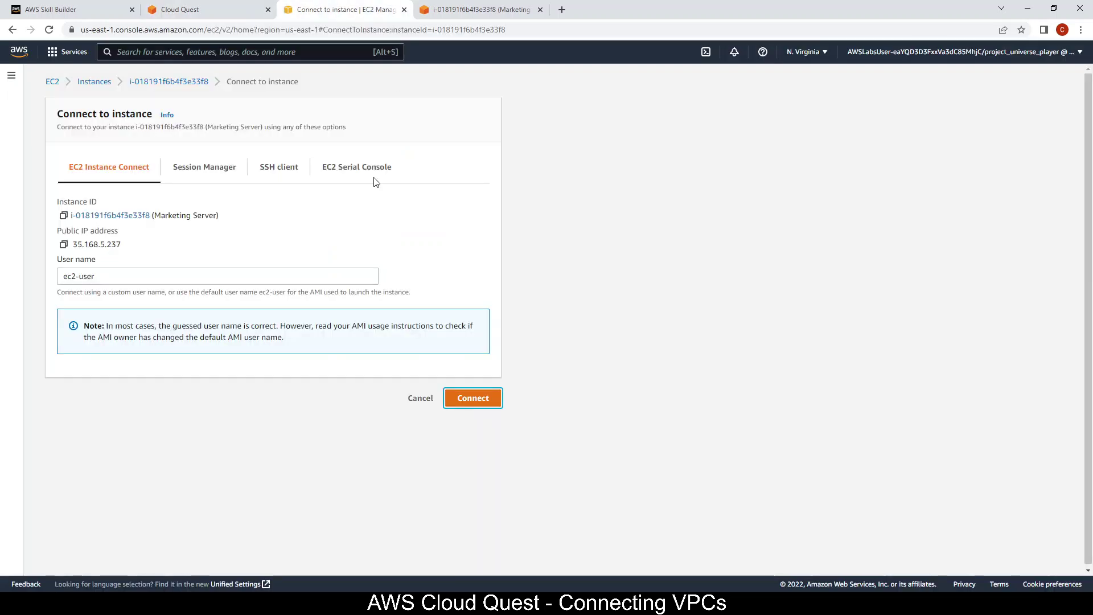
{"action": "left_click", "coordinate": [257, 6]}
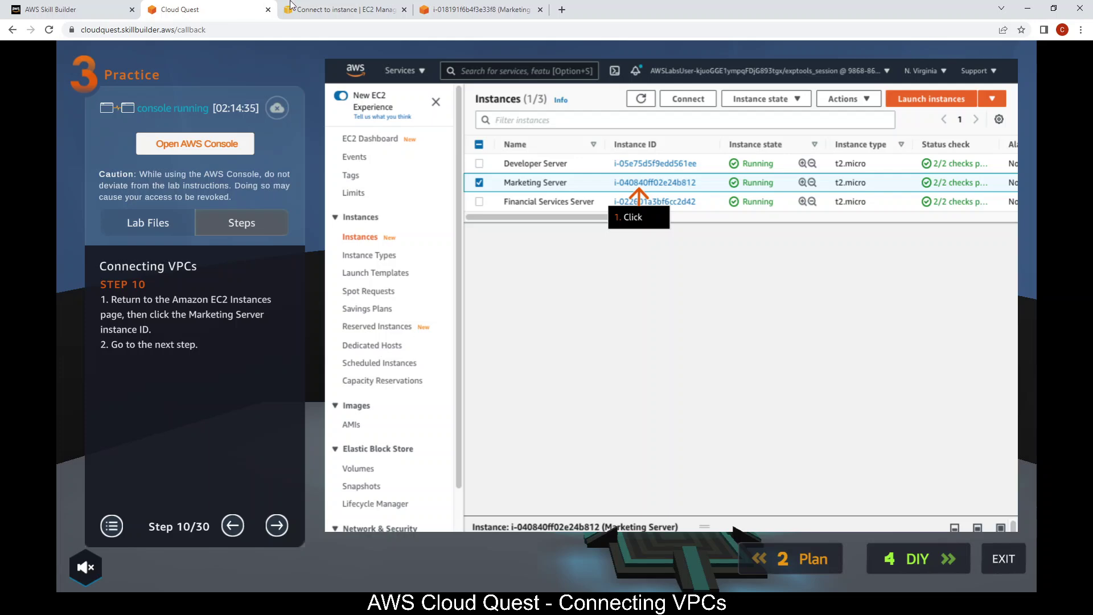
{"action": "left_click", "coordinate": [355, 5]}
{"action": "left_click", "coordinate": [100, 85]}
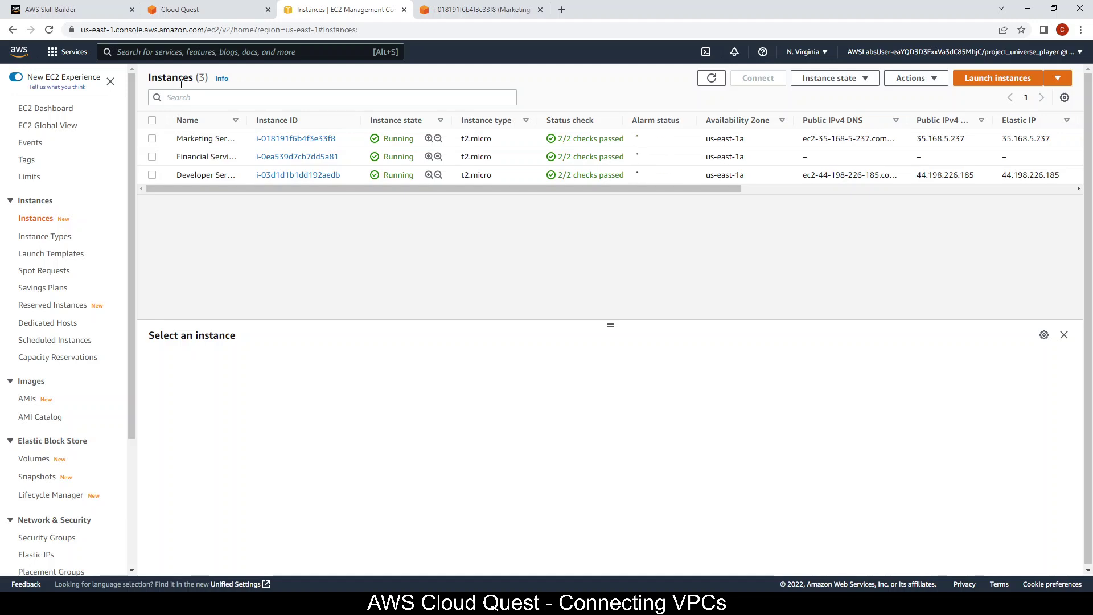
{"action": "left_click", "coordinate": [152, 139]}
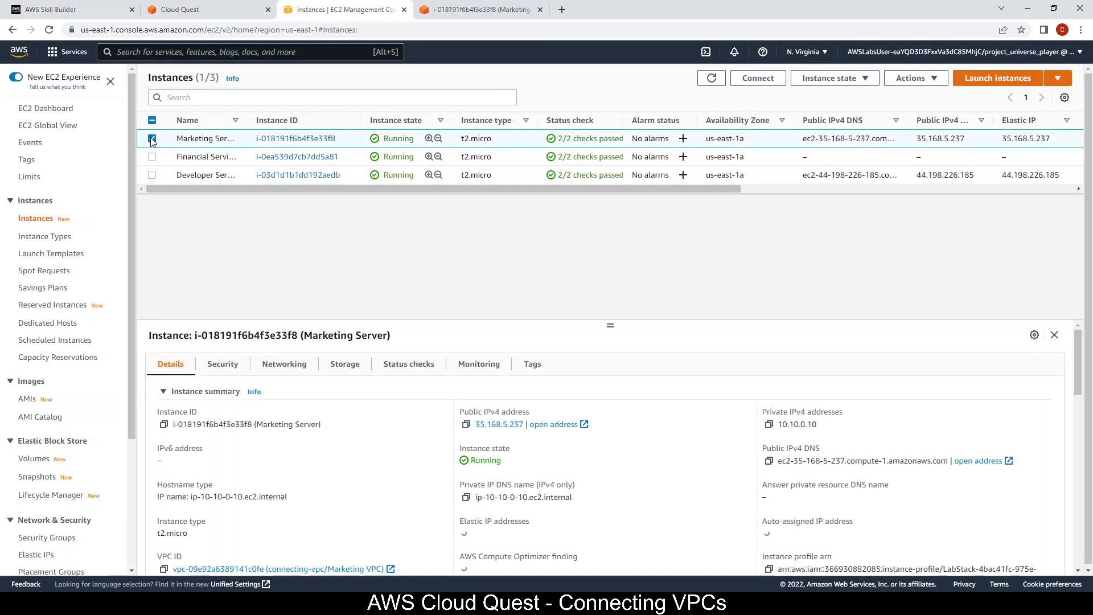
{"action": "left_click", "coordinate": [227, 6]}
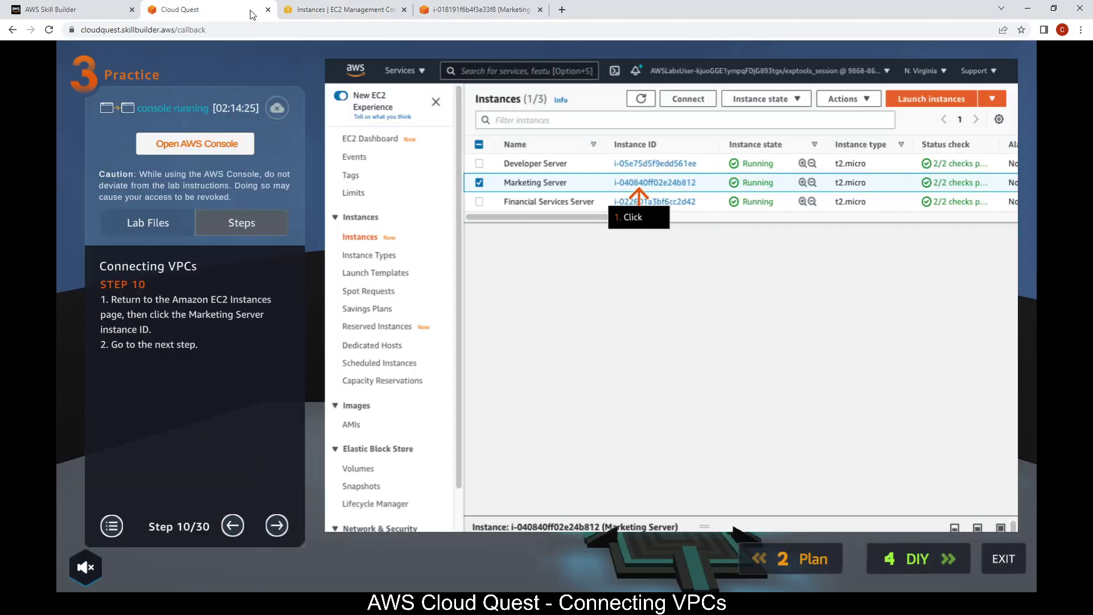
{"action": "left_click", "coordinate": [344, 9]}
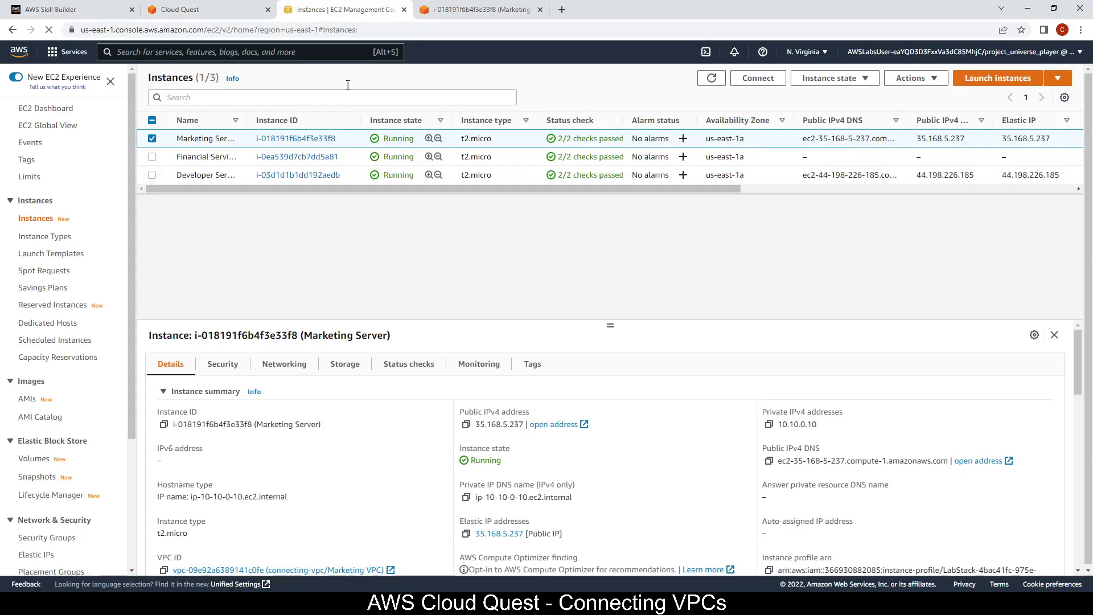
{"action": "left_click", "coordinate": [281, 140]}
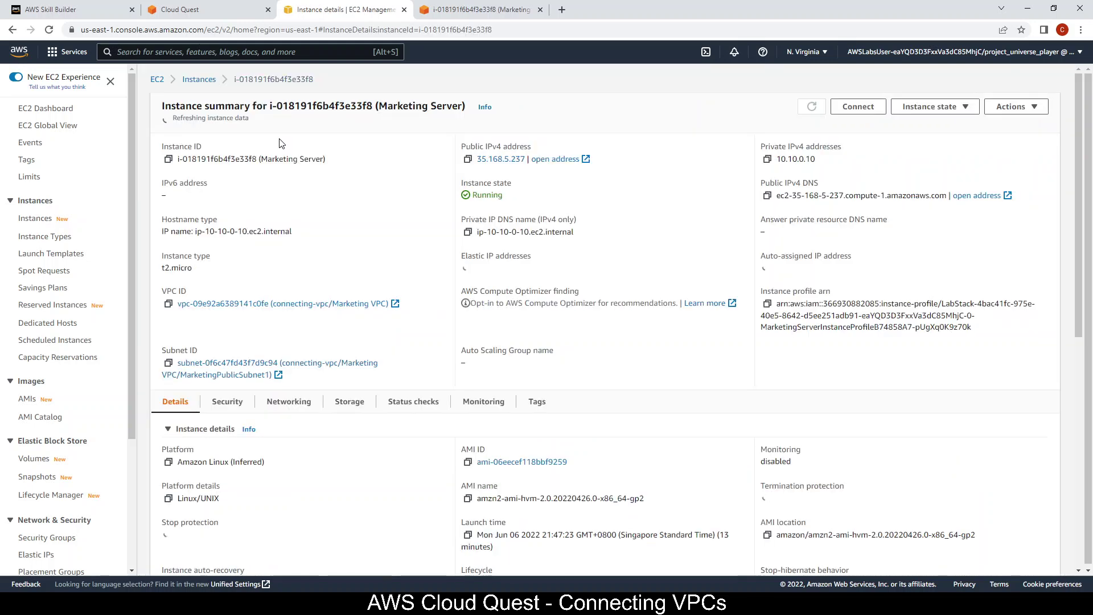
Step: Read lab step 11 in Cloud Quest and open the Marketing Server's MarketingPublicSubnet1 subnet from its instance summary
{"action": "left_click", "coordinate": [208, 5]}
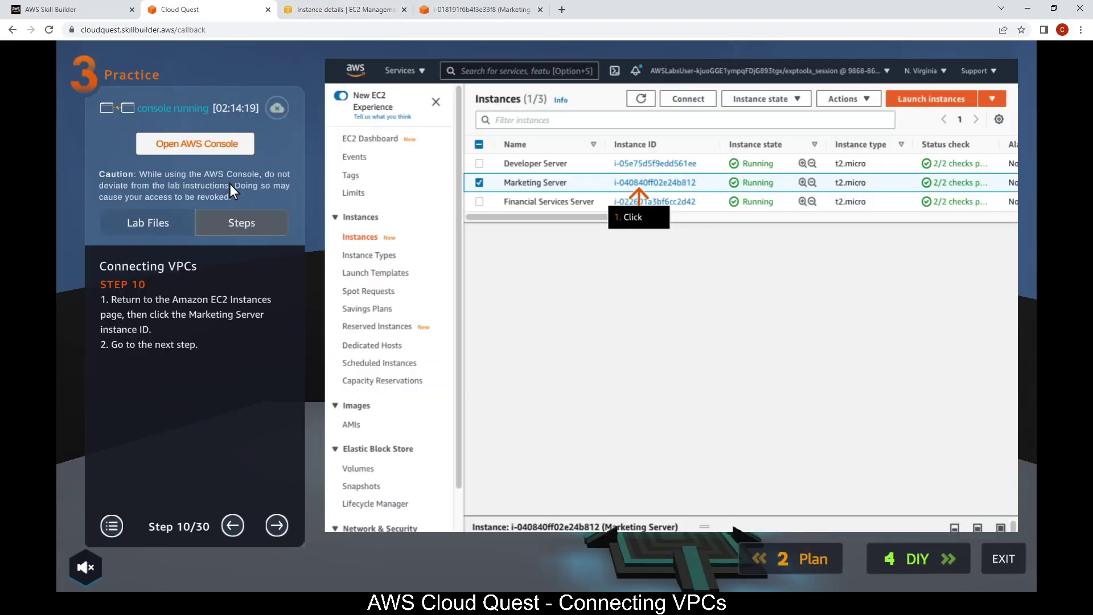
{"action": "left_click", "coordinate": [274, 525]}
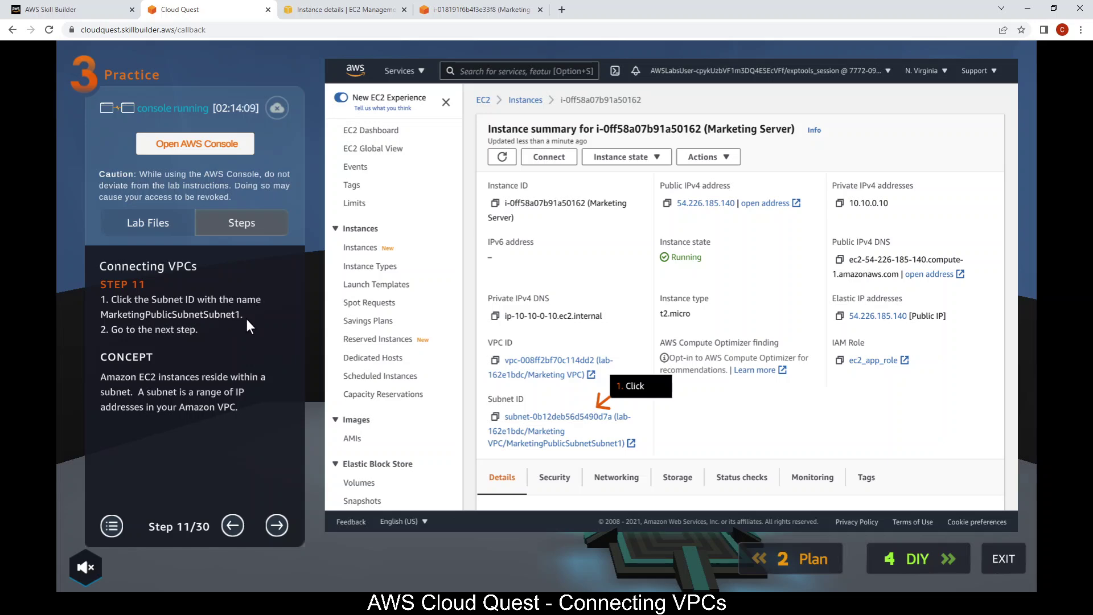
{"action": "left_click", "coordinate": [372, 8]}
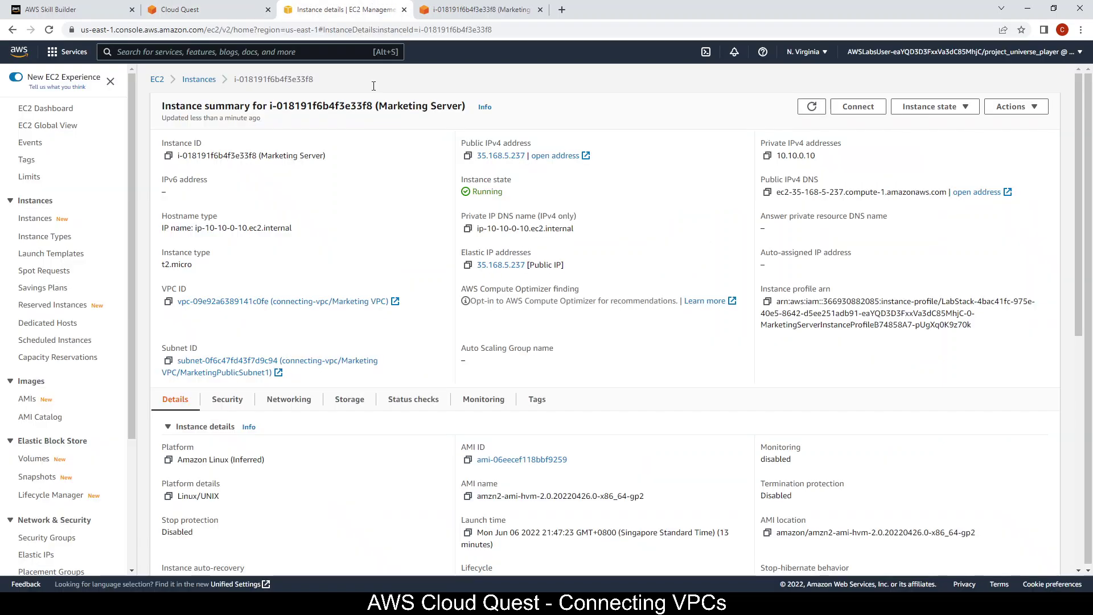
{"action": "left_click", "coordinate": [242, 362]}
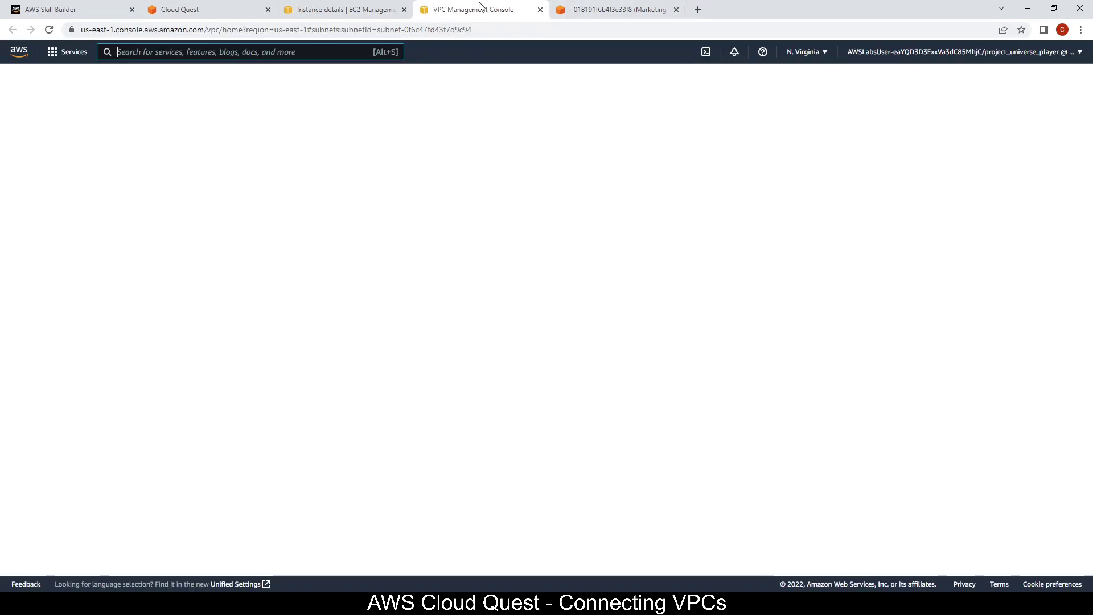
Step: Read lab step 12 in Cloud Quest and select the MarketingPublicSubnet1 subnet in the VPC console's subnets list
{"action": "left_click", "coordinate": [179, 7]}
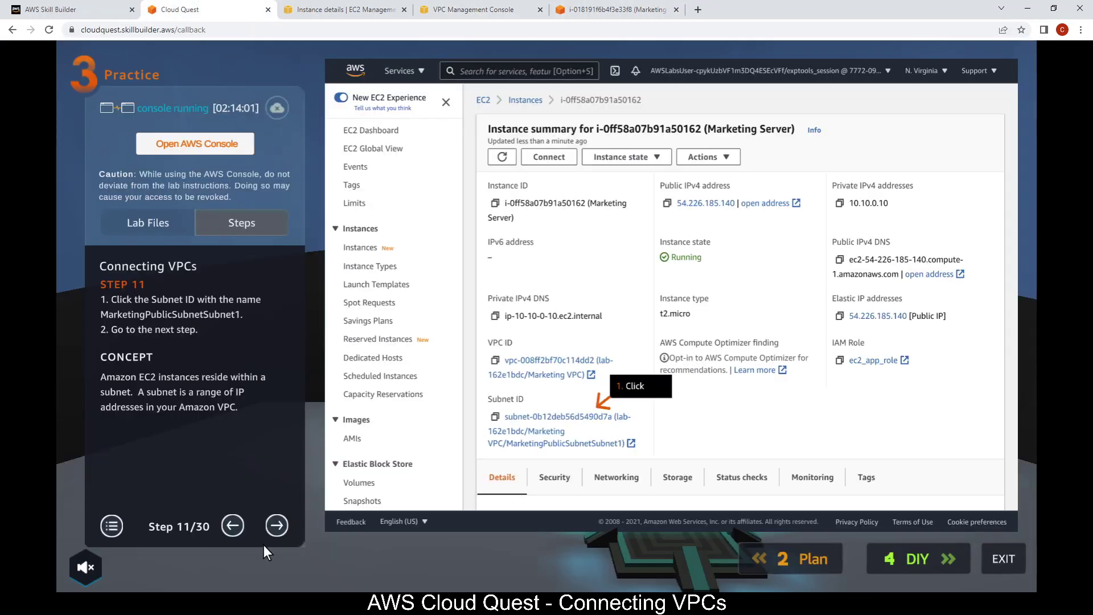
{"action": "left_click", "coordinate": [270, 523]}
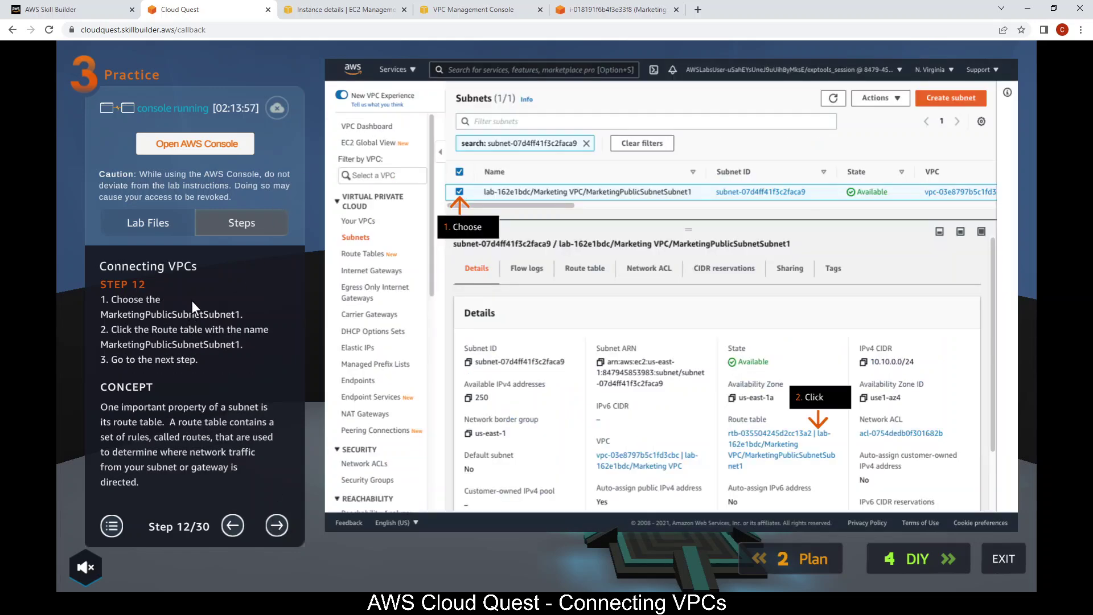
{"action": "left_click", "coordinate": [473, 7]}
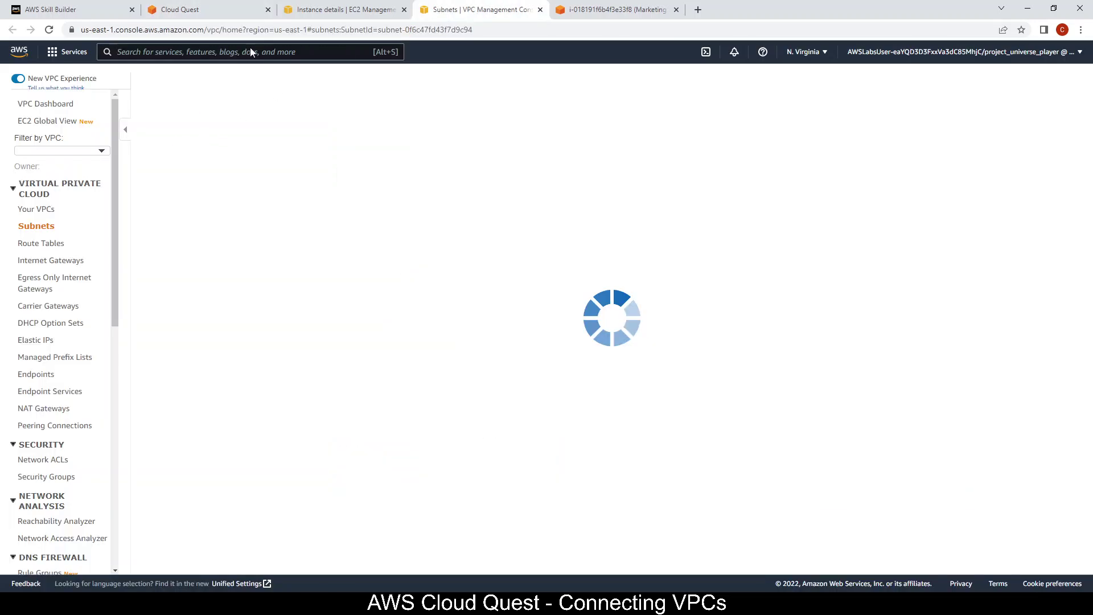
{"action": "left_click", "coordinate": [243, 7]}
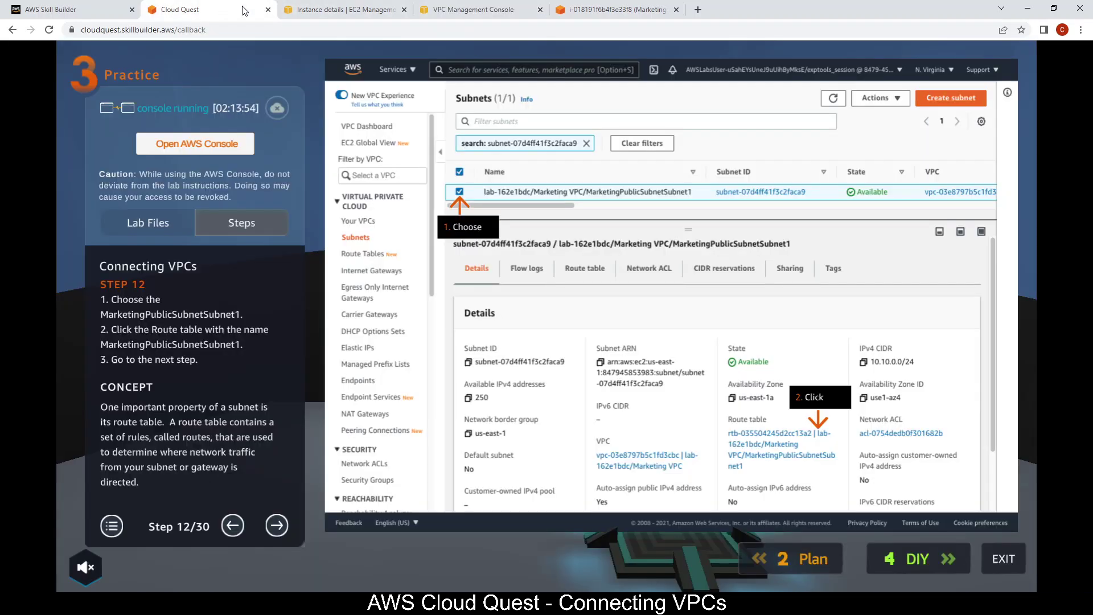
{"action": "left_click", "coordinate": [466, 7]}
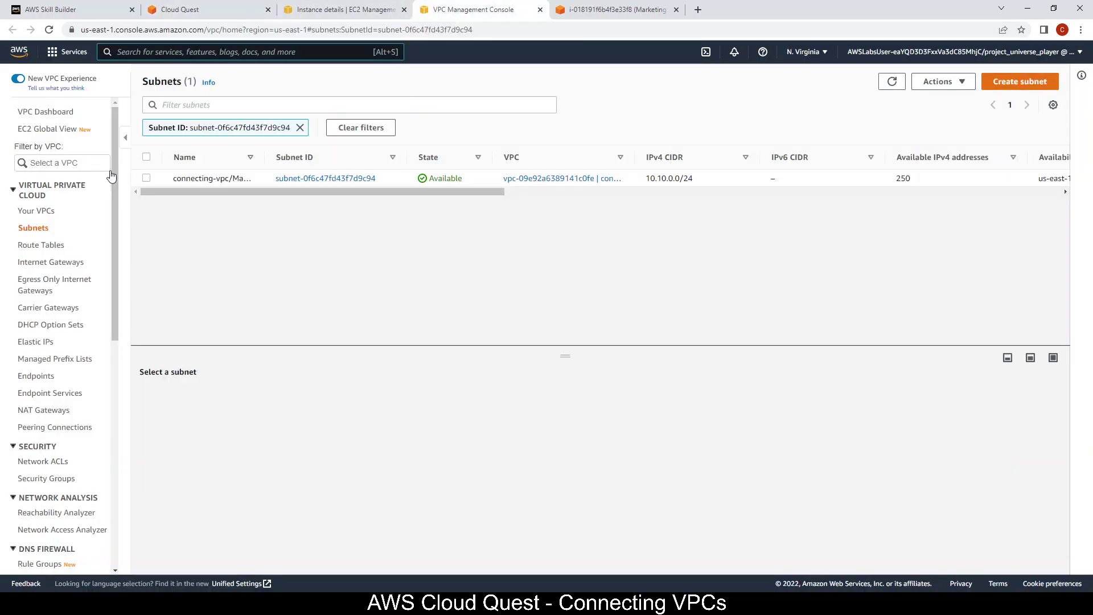
{"action": "left_click", "coordinate": [146, 179]}
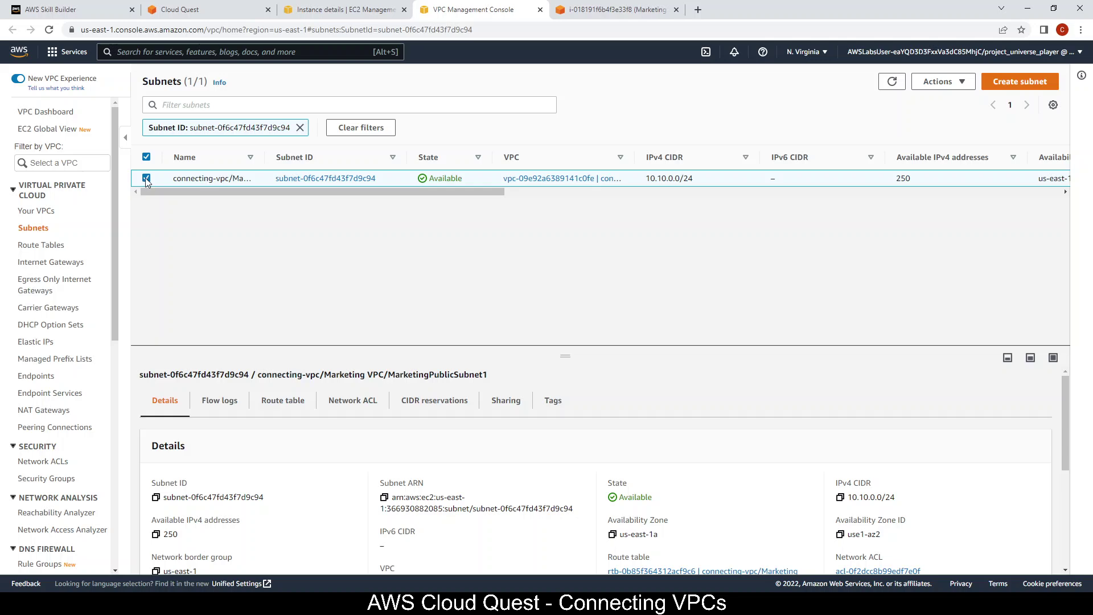
Step: Open the route table linked in the MarketingPublicSubnet1 subnet's details and enlarge the route table's details pane
{"action": "left_click", "coordinate": [224, 5]}
{"action": "left_click", "coordinate": [472, 6]}
{"action": "scroll", "coordinate": [549, 420], "scroll_direction": "down", "scroll_amount": 1}
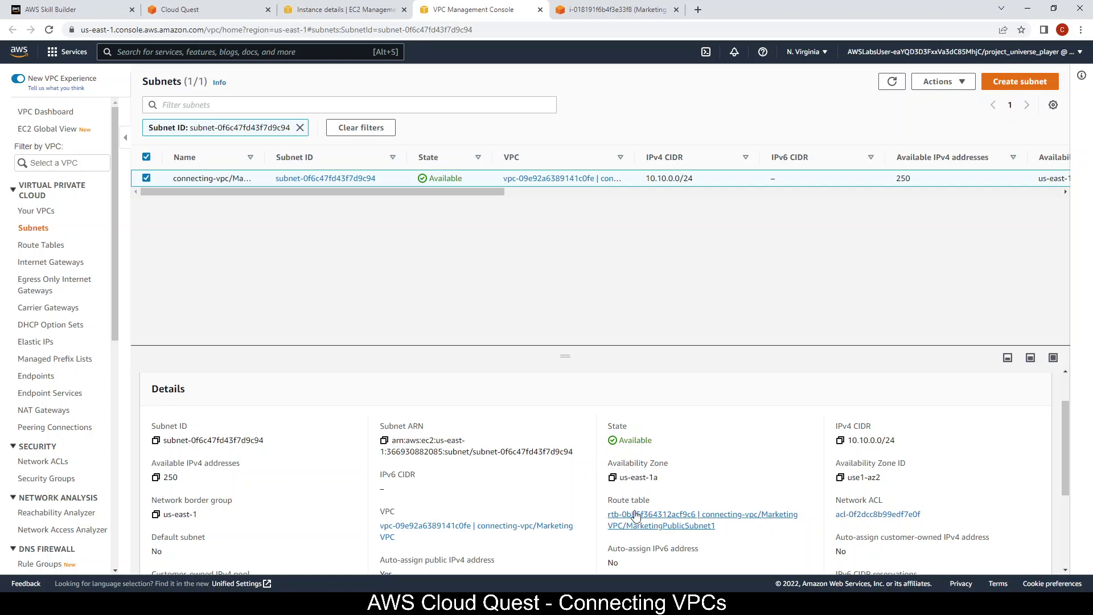
{"action": "left_click", "coordinate": [635, 515]}
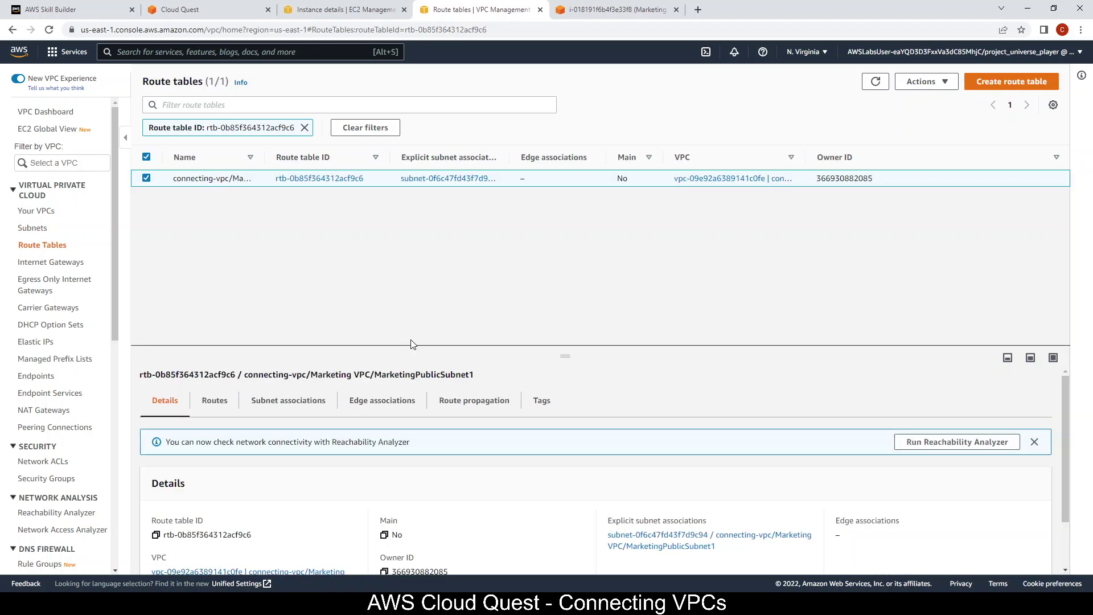
{"action": "left_click_drag", "start_coordinate": [412, 343], "coordinate": [422, 230]}
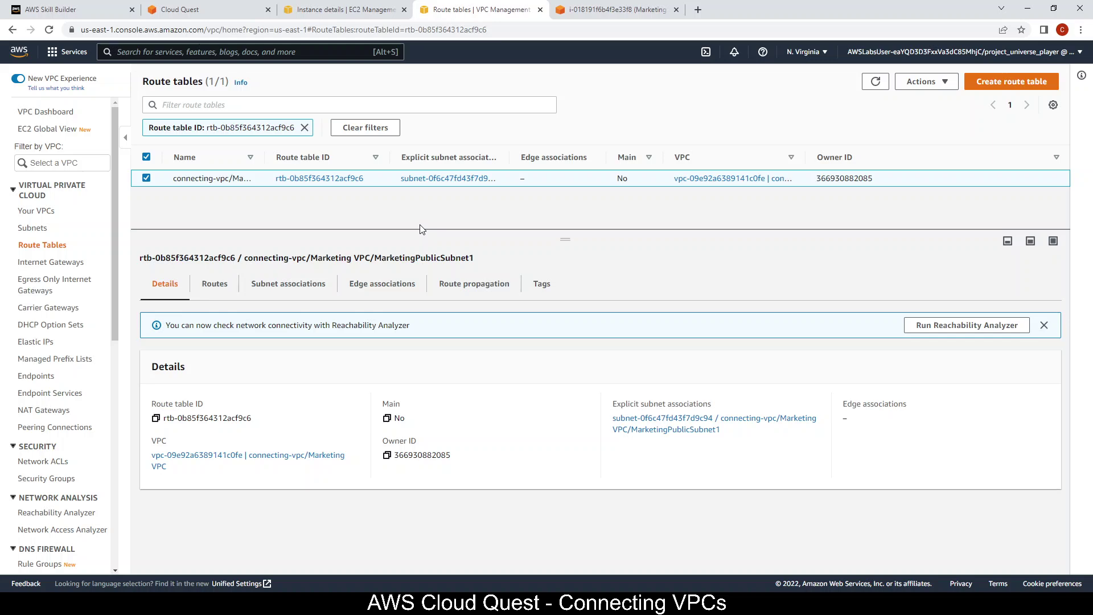
Step: Read lab step 13 in Cloud Quest and show the routes of the MarketingPublicSubnet1 route table
{"action": "left_click", "coordinate": [181, 9]}
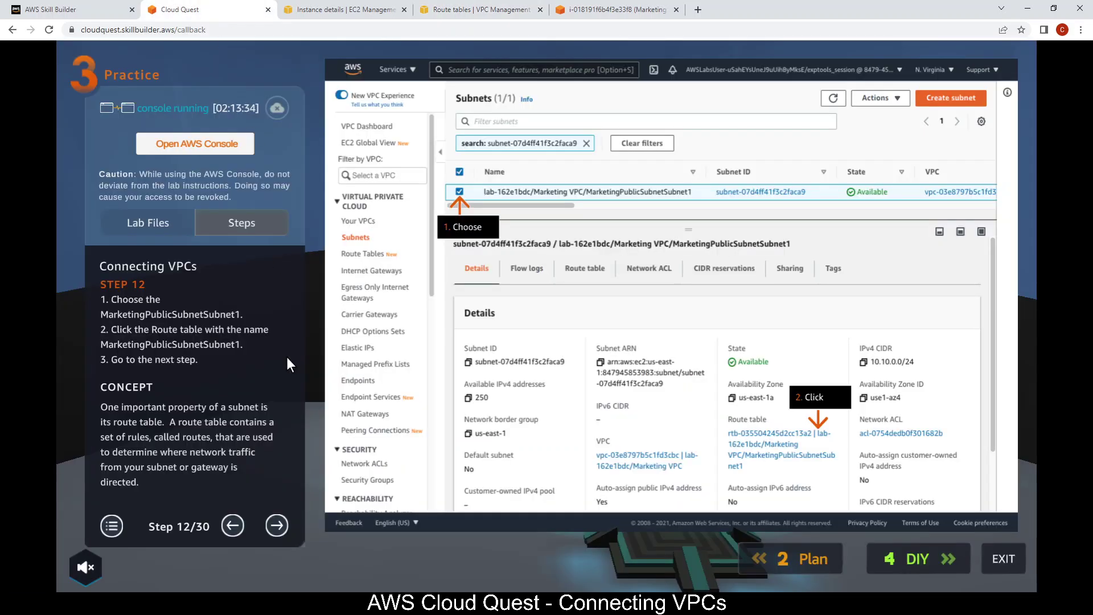
{"action": "left_click", "coordinate": [274, 528]}
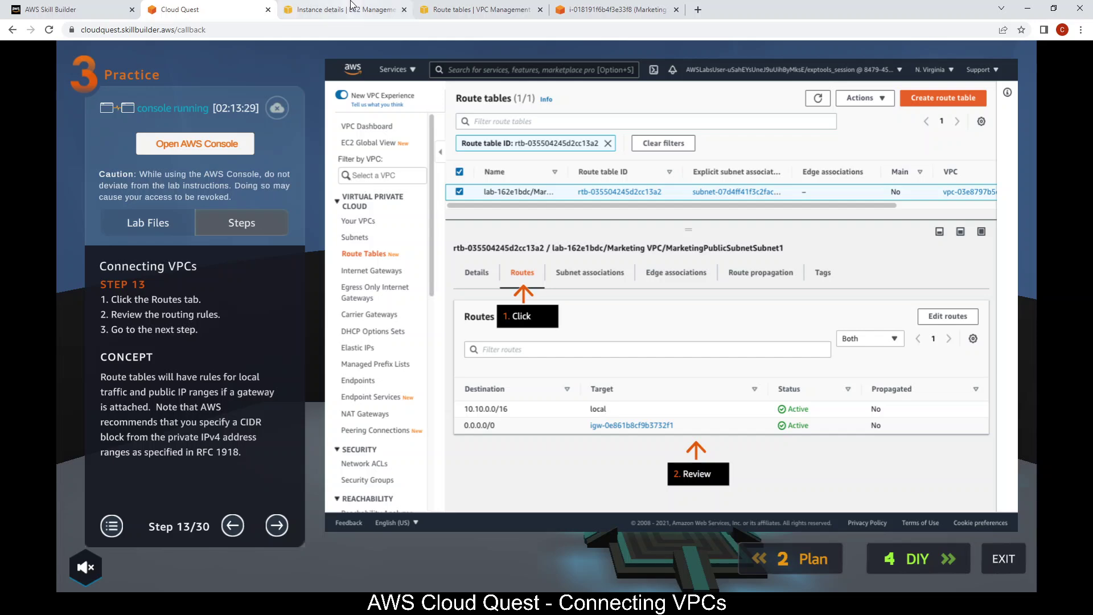
{"action": "left_click", "coordinate": [482, 9]}
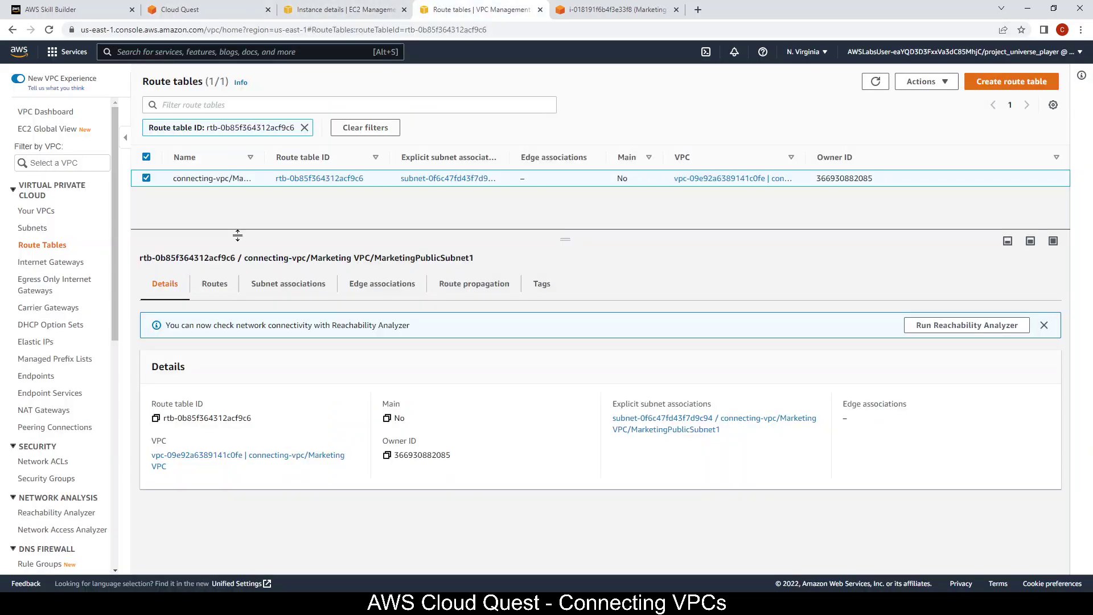
{"action": "left_click", "coordinate": [214, 284]}
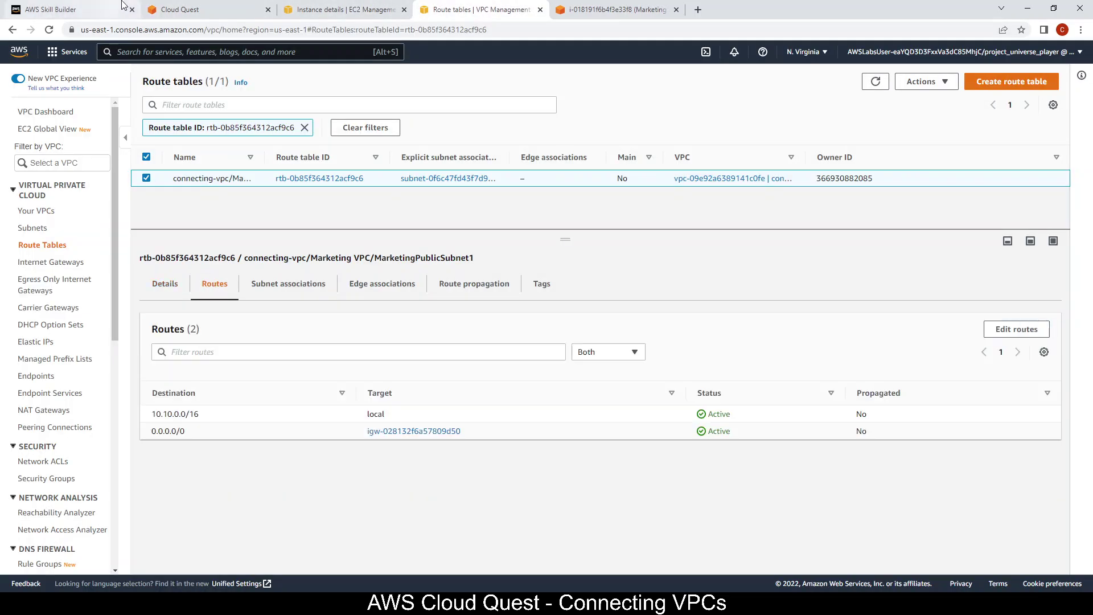
Step: Review the MarketingPublicSubnet1 routing rules against lab step 13 and go on to lab step 14 in Cloud Quest
{"action": "left_click", "coordinate": [171, 9]}
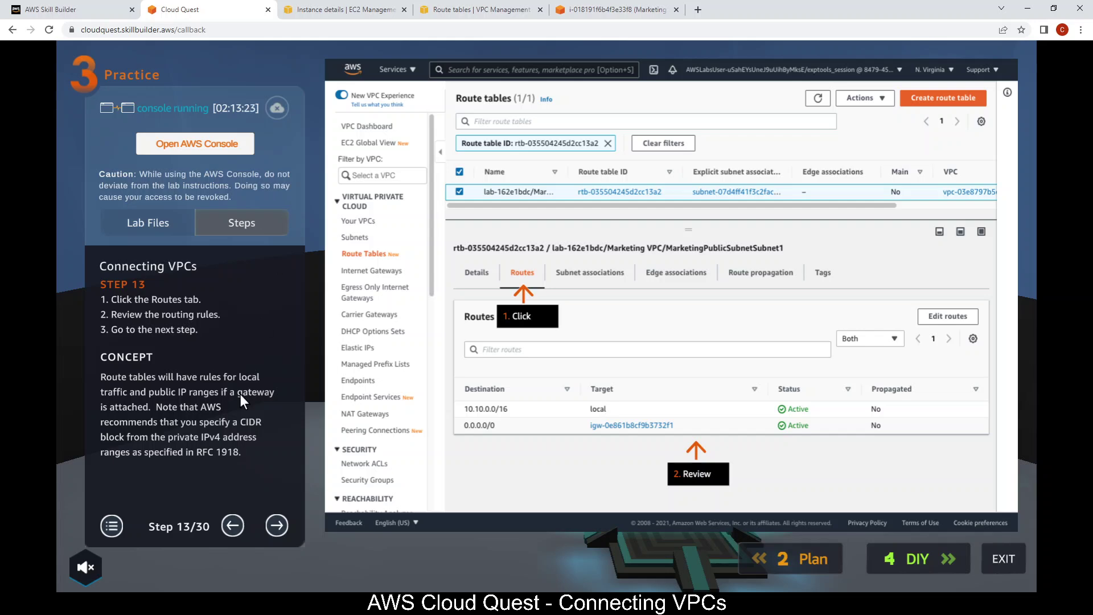
{"action": "left_click", "coordinate": [473, 10]}
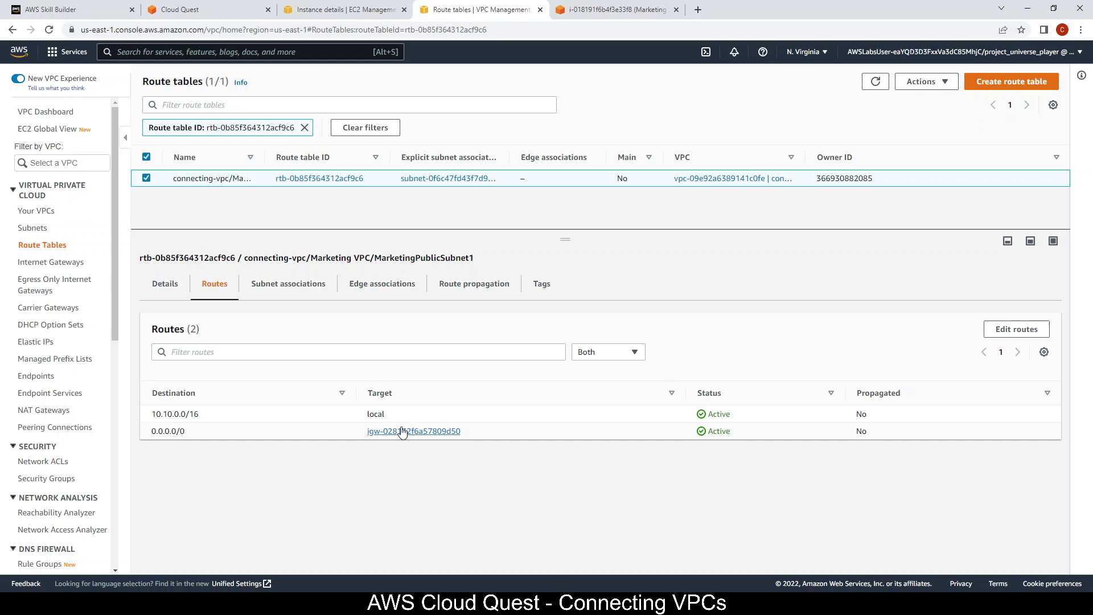
{"action": "left_click", "coordinate": [236, 9]}
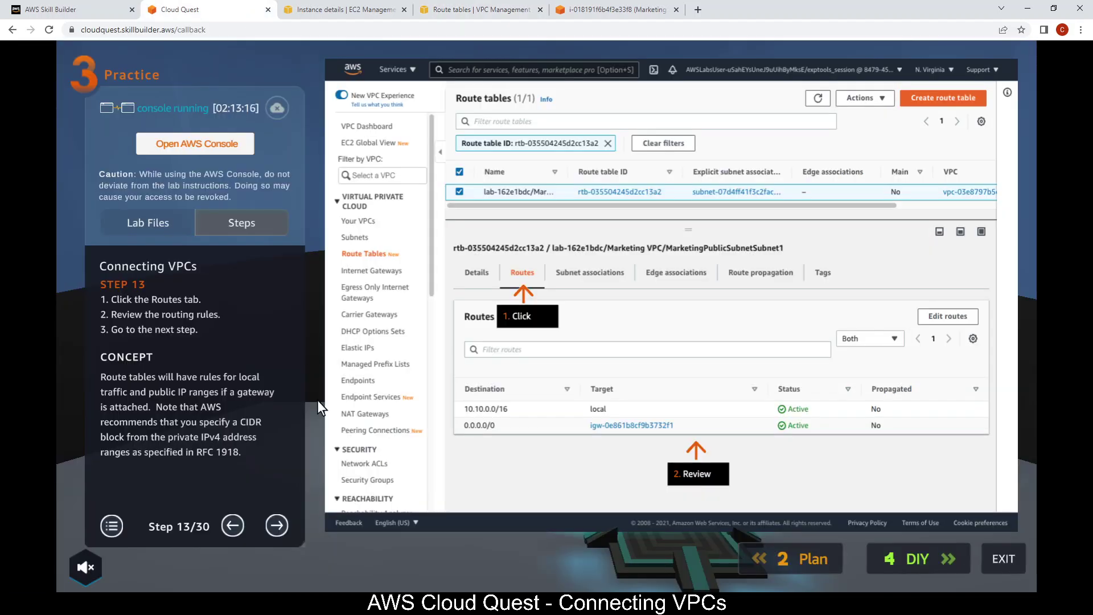
{"action": "left_click", "coordinate": [277, 525]}
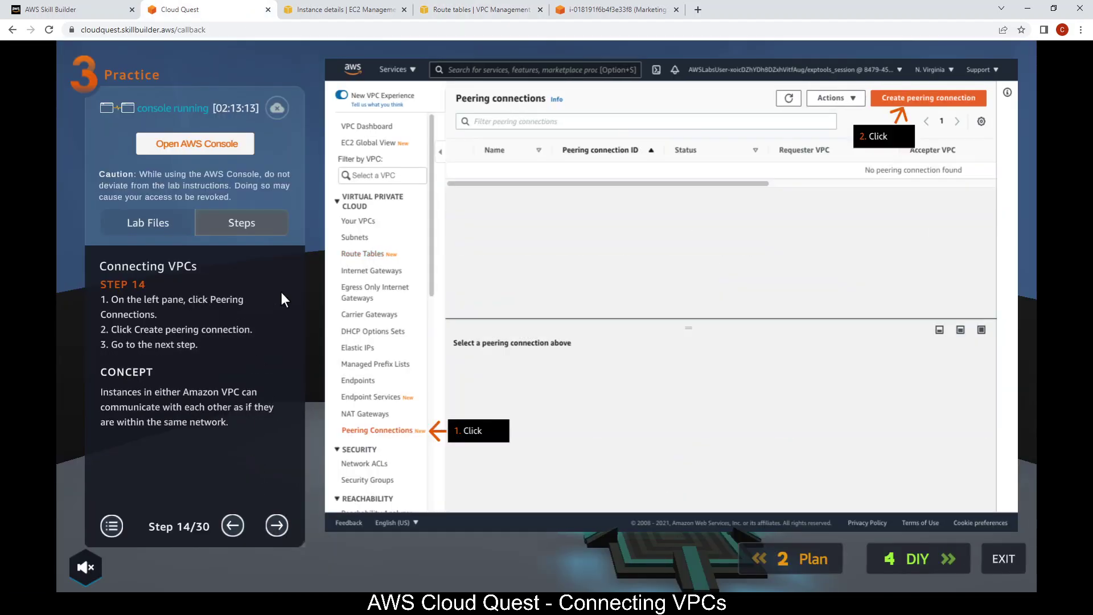
Step: Open the form for creating a new peering connection in the VPC console
{"action": "left_click", "coordinate": [480, 7]}
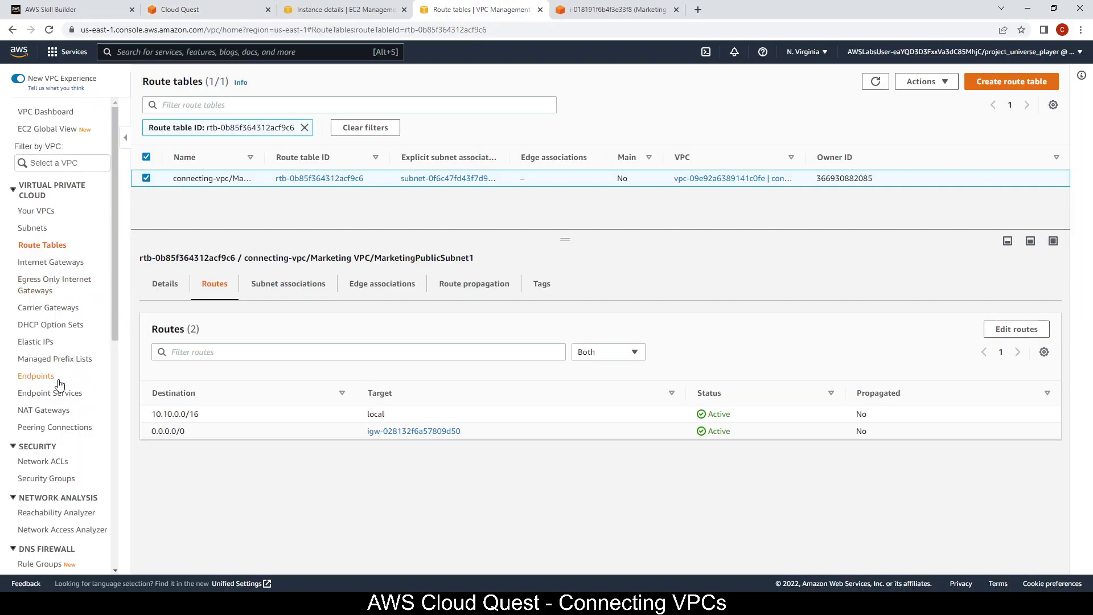
{"action": "left_click", "coordinate": [67, 430]}
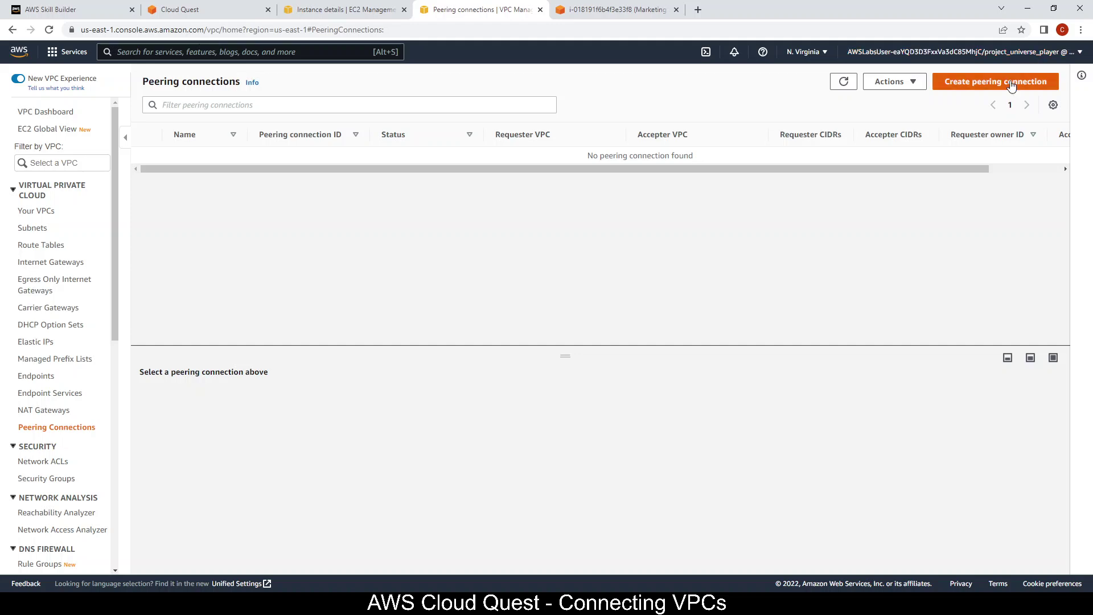
{"action": "left_click", "coordinate": [1008, 84]}
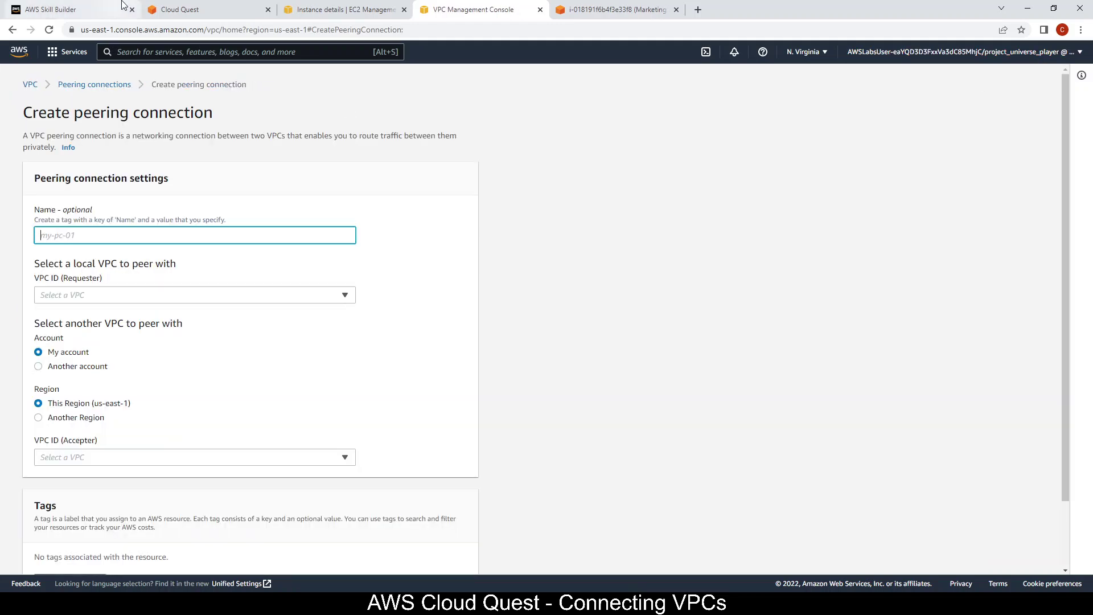
Step: Read lab step 15 in Cloud Quest and name the new peering connection "Marketing <> Finance" in the VPC console
{"action": "left_click", "coordinate": [188, 9]}
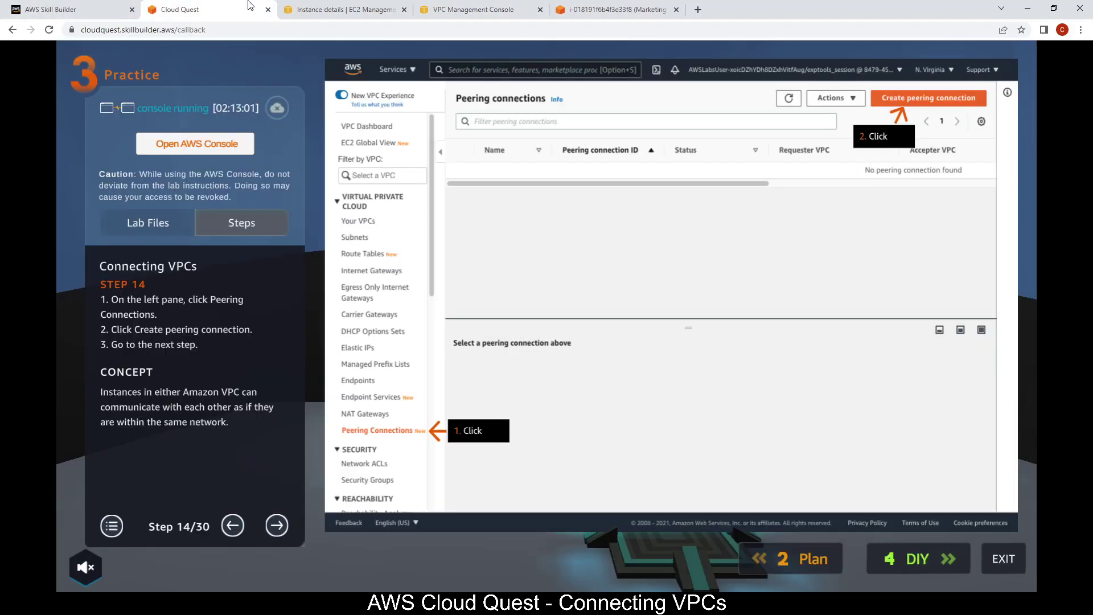
{"action": "left_click", "coordinate": [277, 525]}
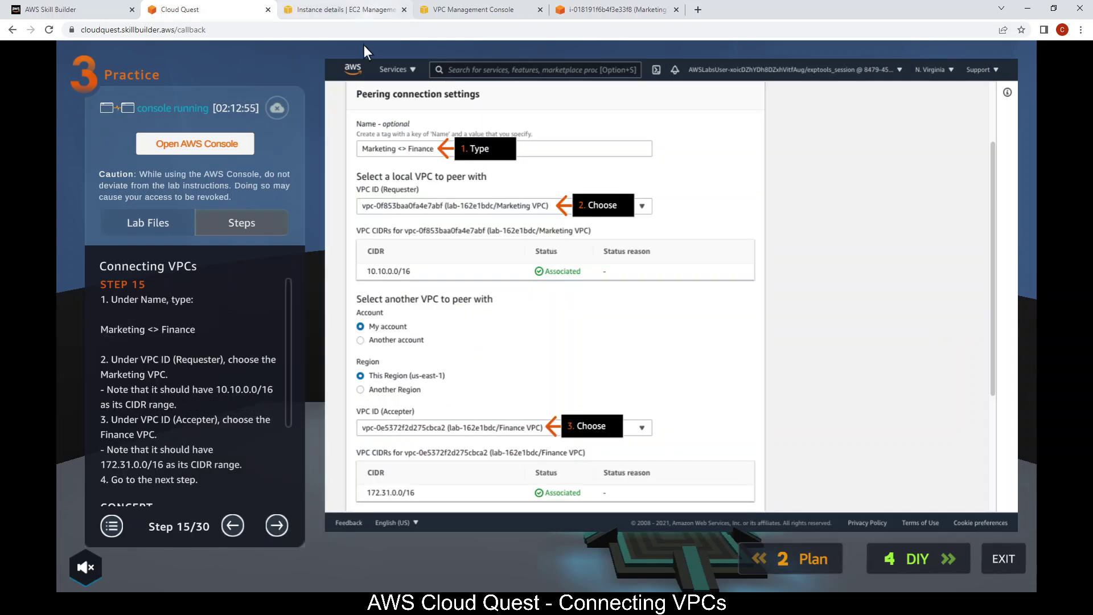
{"action": "left_click", "coordinate": [358, 9]}
{"action": "left_click", "coordinate": [511, 8]}
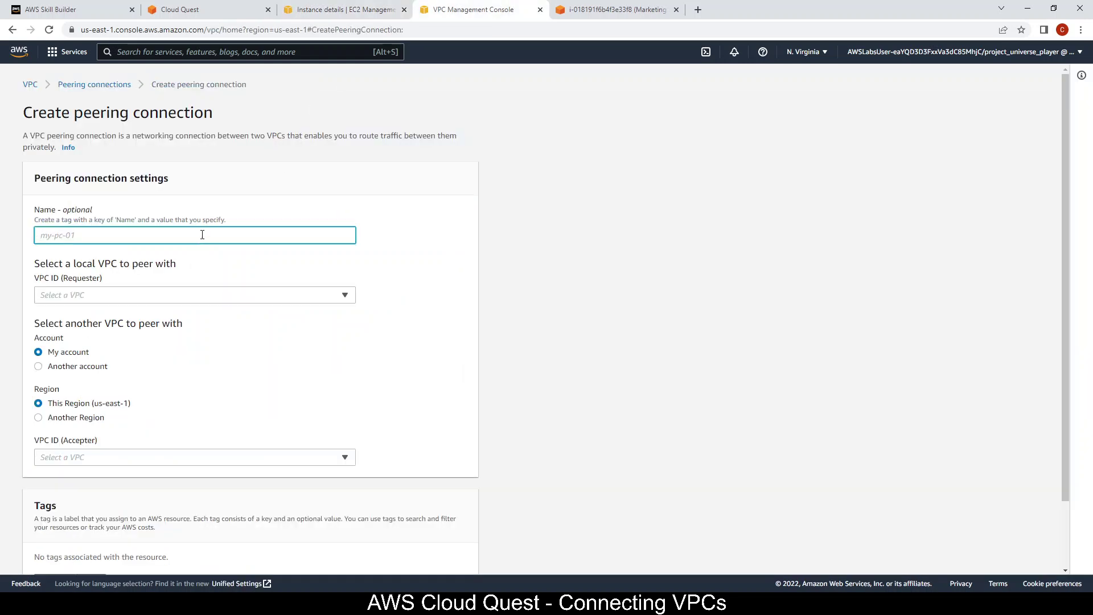
{"action": "type", "text": "Marketing"}
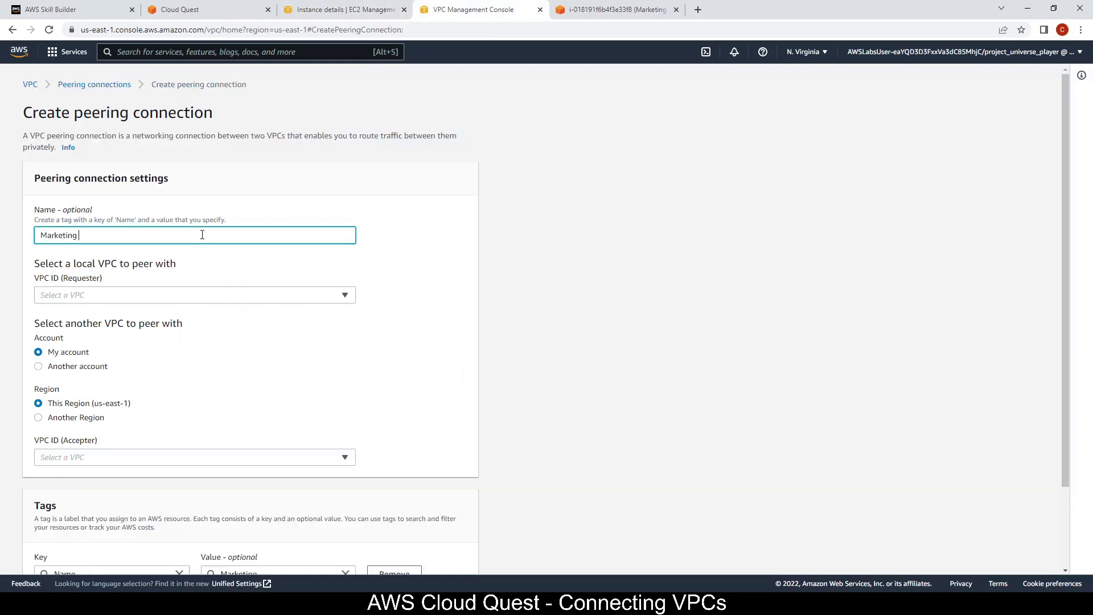
{"action": "type", "text": " <> Fin"}
{"action": "type", "text": "ance"}
{"action": "left_click", "coordinate": [191, 8]}
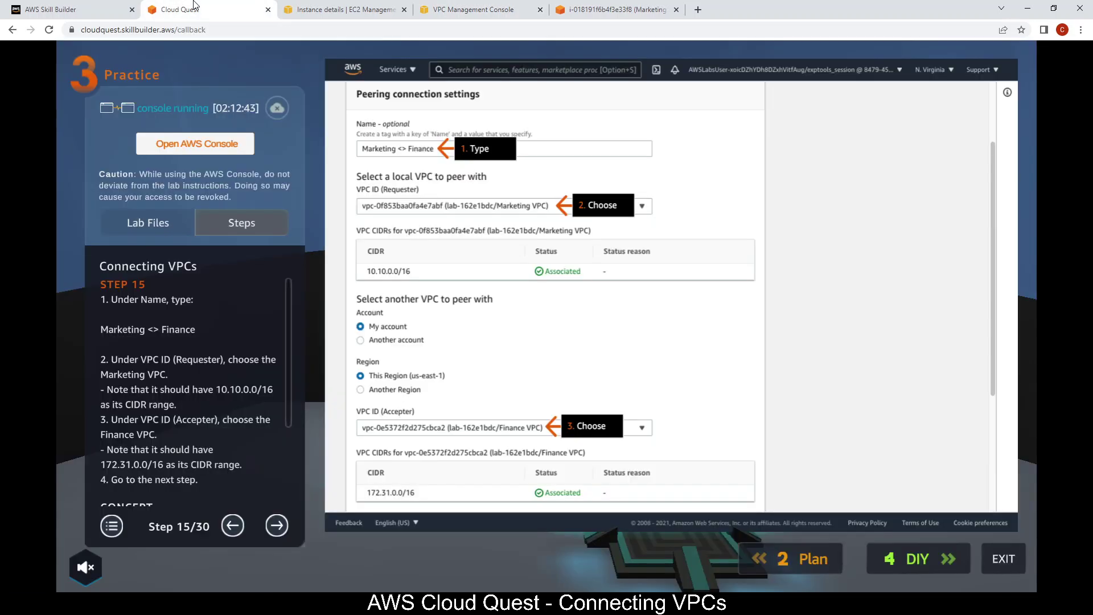
{"action": "left_click", "coordinate": [485, 8]}
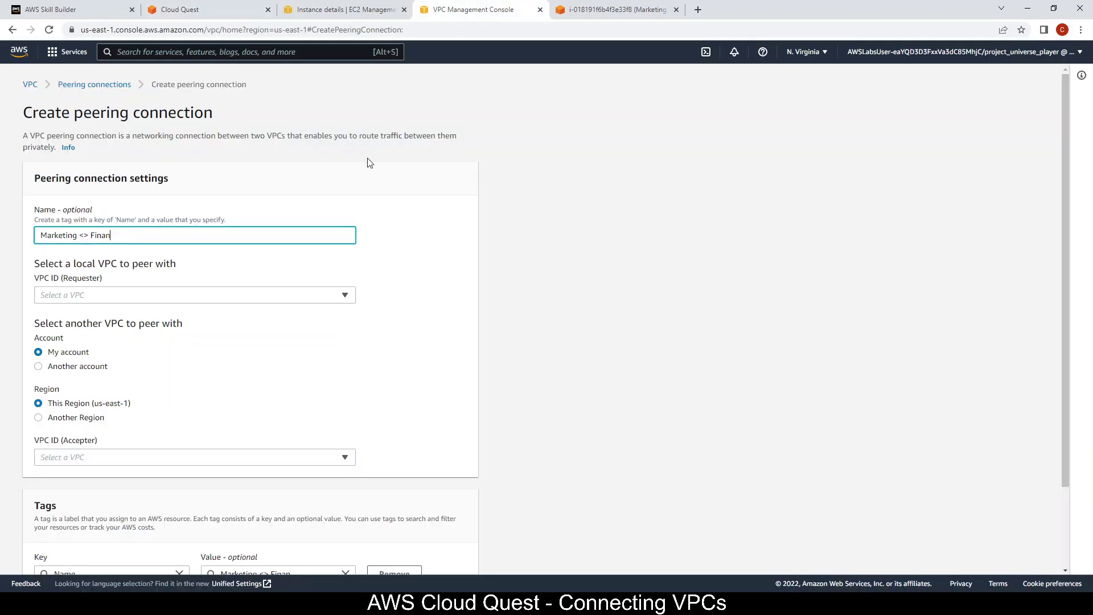
{"action": "type", "text": "ce"}
Step: Recheck lab step 15 in Cloud Quest and choose the Marketing VPC as the peering connection's requester
{"action": "left_click", "coordinate": [188, 9]}
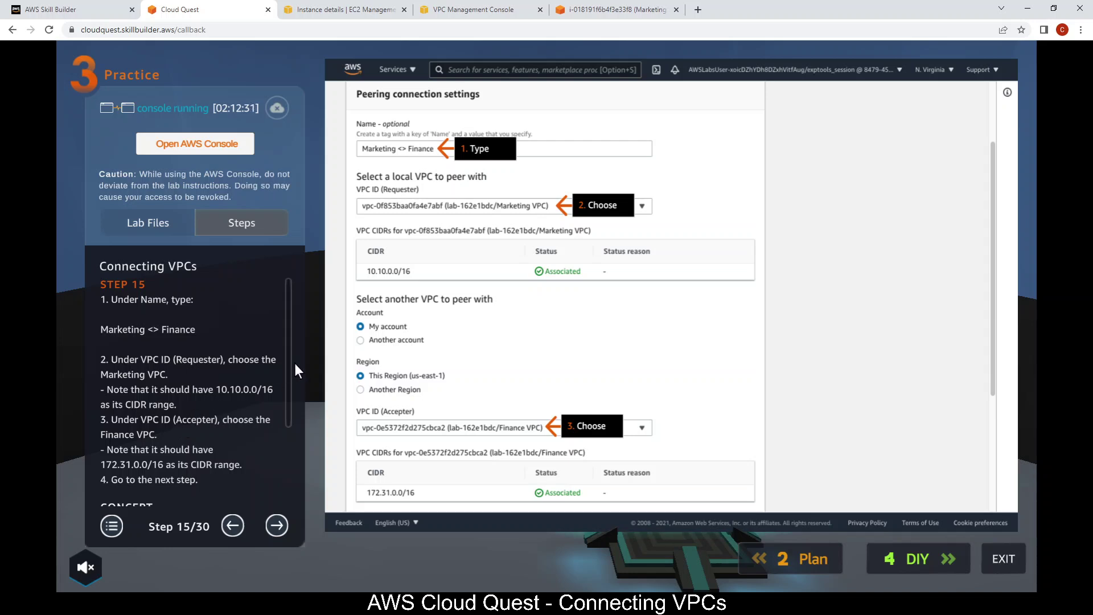
{"action": "left_click", "coordinate": [472, 9]}
{"action": "left_click", "coordinate": [189, 296]}
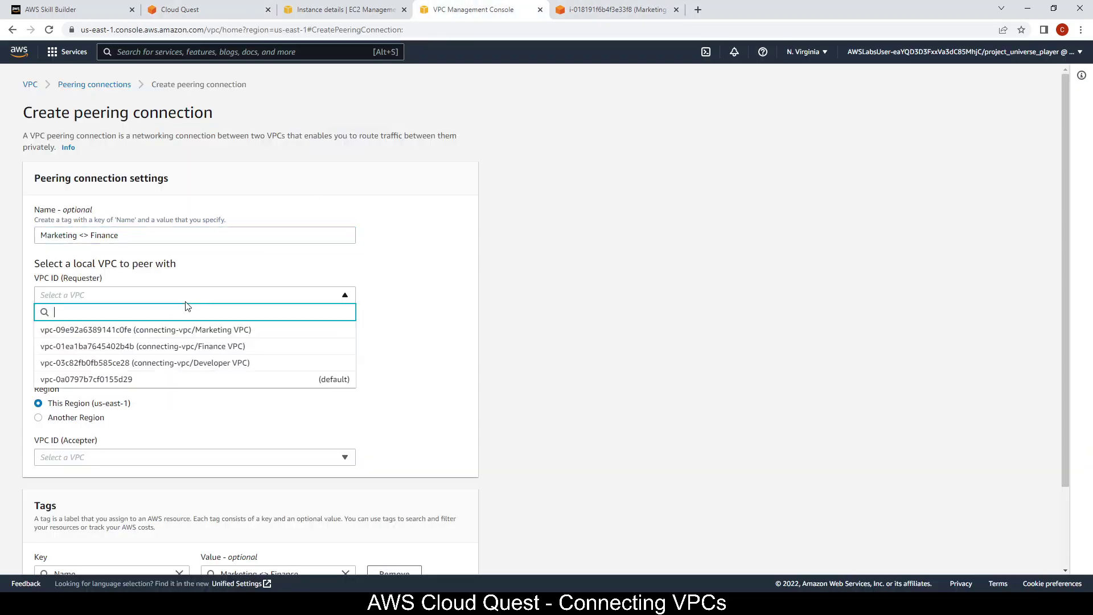
{"action": "left_click", "coordinate": [187, 330]}
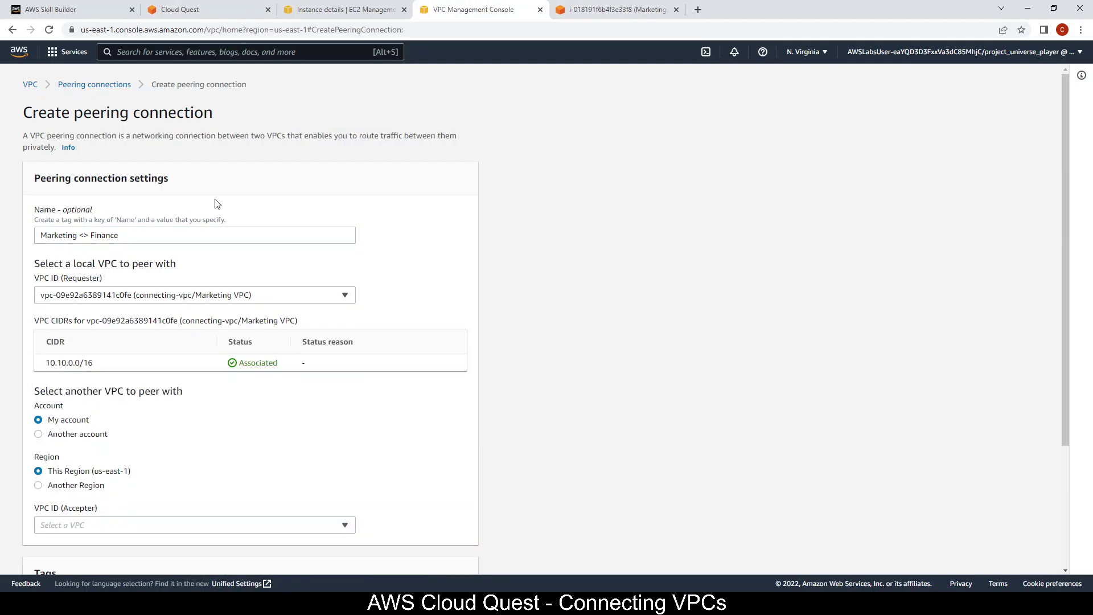
Step: Check the Marketing VPC's CIDR range against lab step 15 and choose the Finance VPC as the peering connection's accepter
{"action": "left_click", "coordinate": [206, 8]}
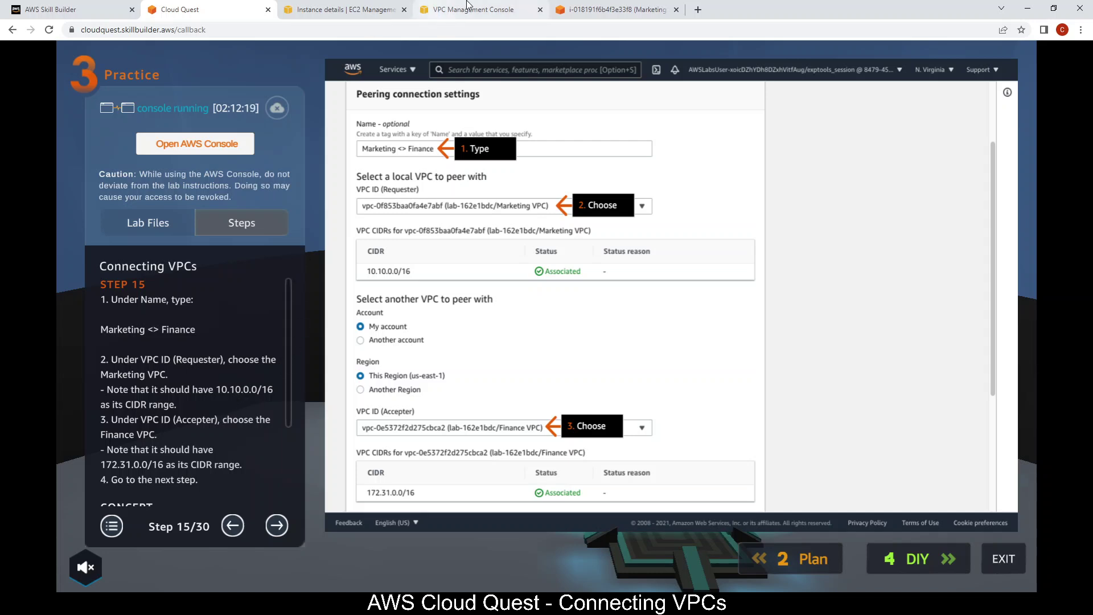
{"action": "left_click", "coordinate": [491, 8]}
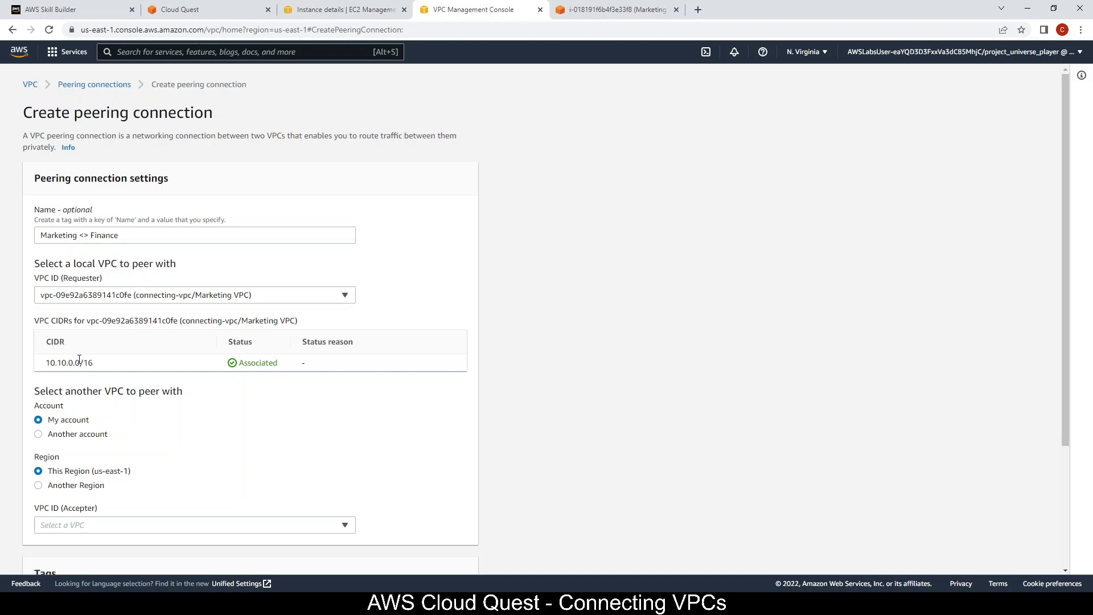
{"action": "left_click", "coordinate": [233, 9]}
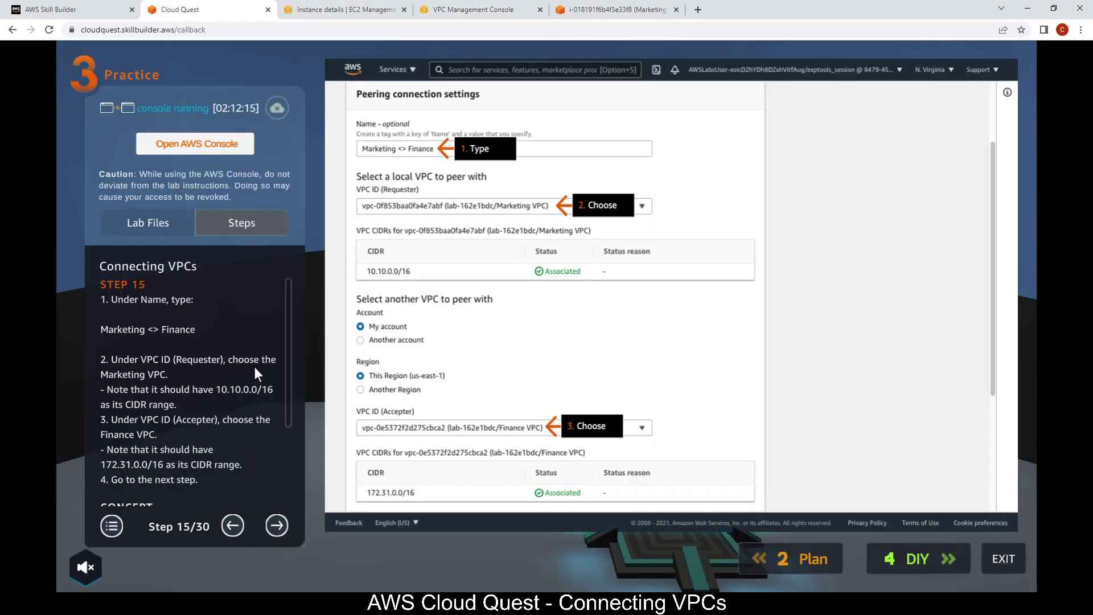
{"action": "scroll", "coordinate": [288, 395], "scroll_direction": "down", "scroll_amount": 3}
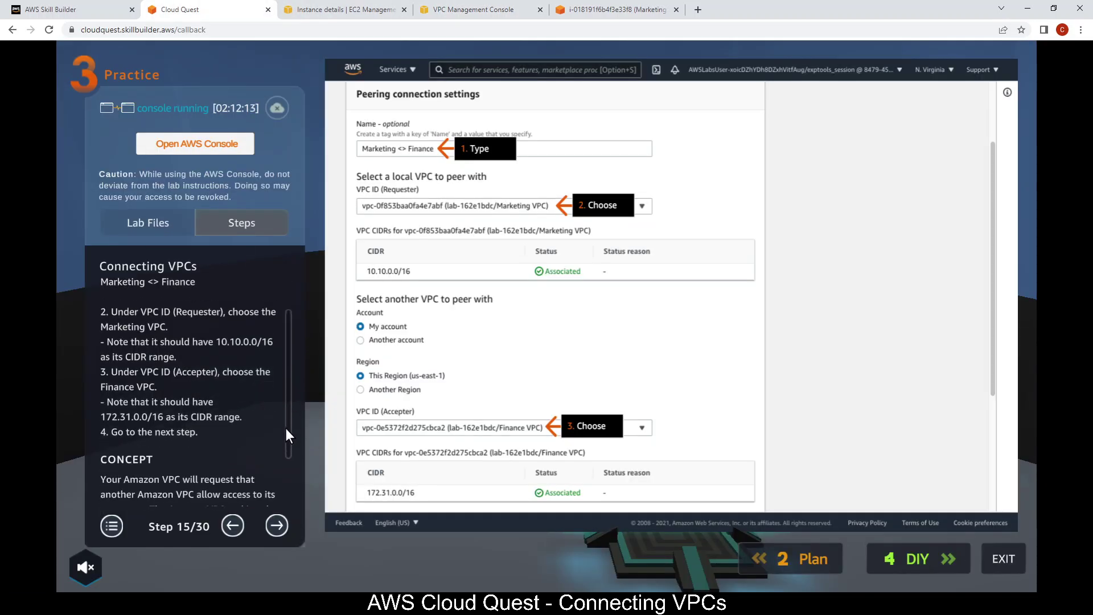
{"action": "left_click", "coordinate": [493, 9]}
{"action": "scroll", "coordinate": [165, 392], "scroll_direction": "down", "scroll_amount": 3}
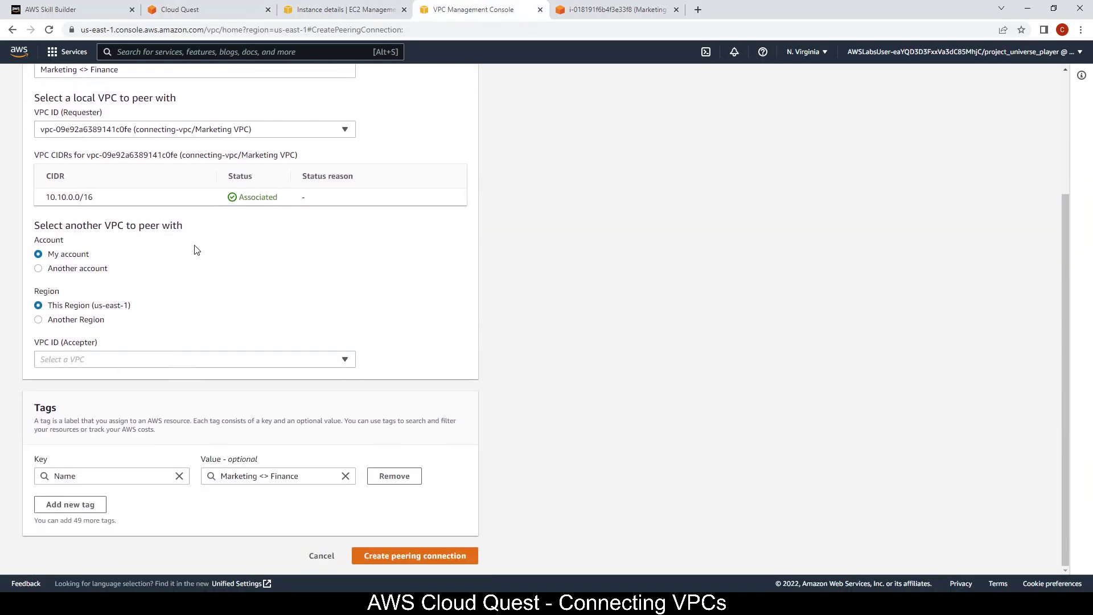
{"action": "left_click", "coordinate": [166, 360]}
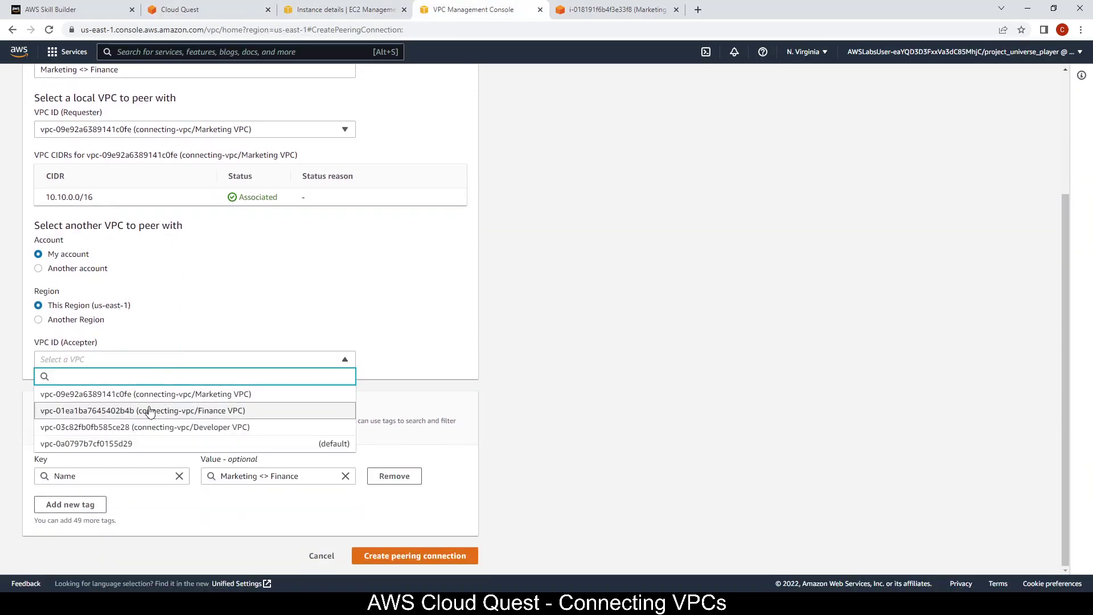
{"action": "left_click", "coordinate": [242, 411]}
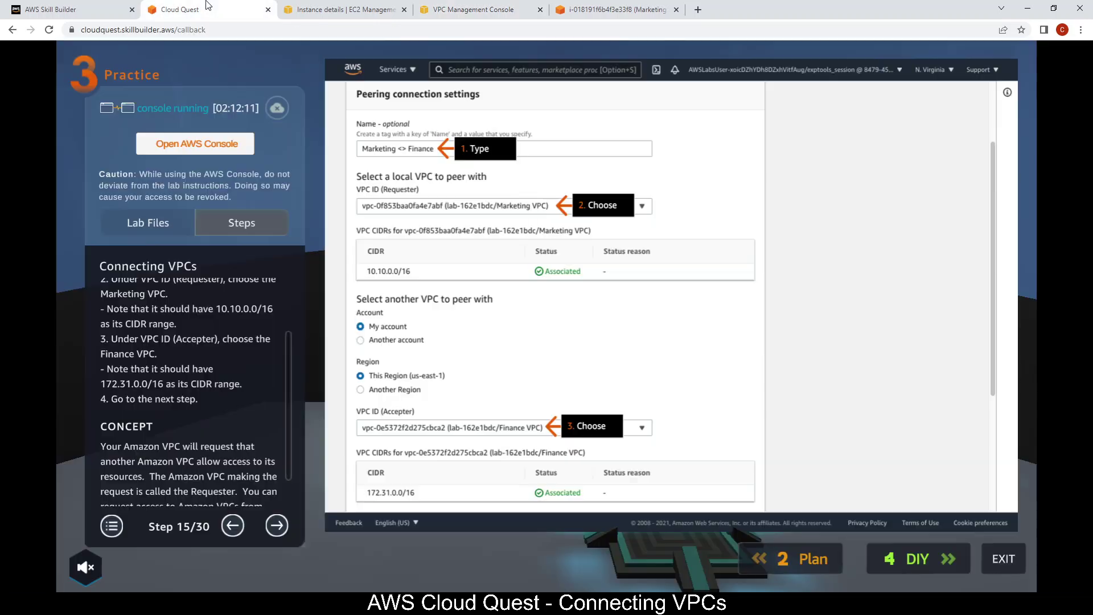
Step: Read lab step 16 in Cloud Quest and create the Marketing <> Finance peering connection in the VPC console
{"action": "left_click", "coordinate": [188, 9]}
{"action": "left_click", "coordinate": [276, 525]}
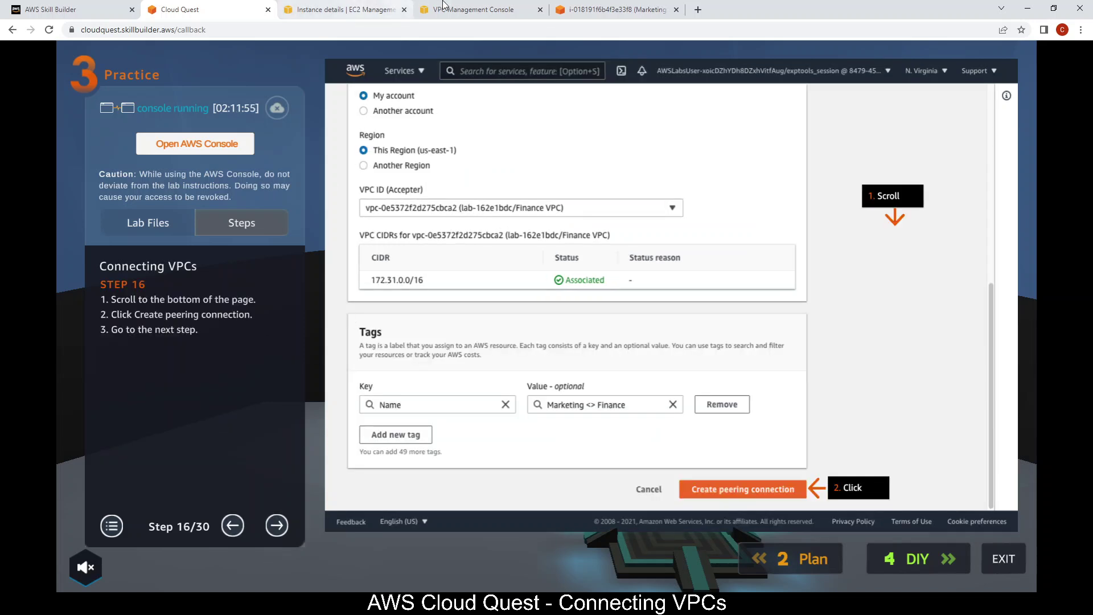
{"action": "left_click", "coordinate": [472, 8]}
{"action": "scroll", "coordinate": [539, 229], "scroll_direction": "down", "scroll_amount": 3}
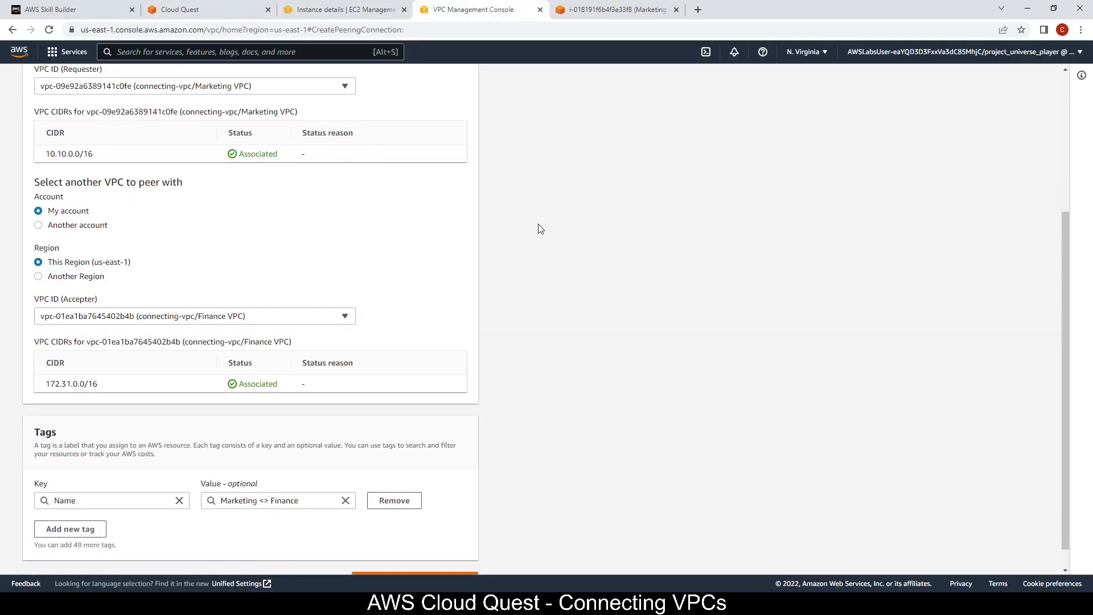
{"action": "left_click", "coordinate": [447, 556]}
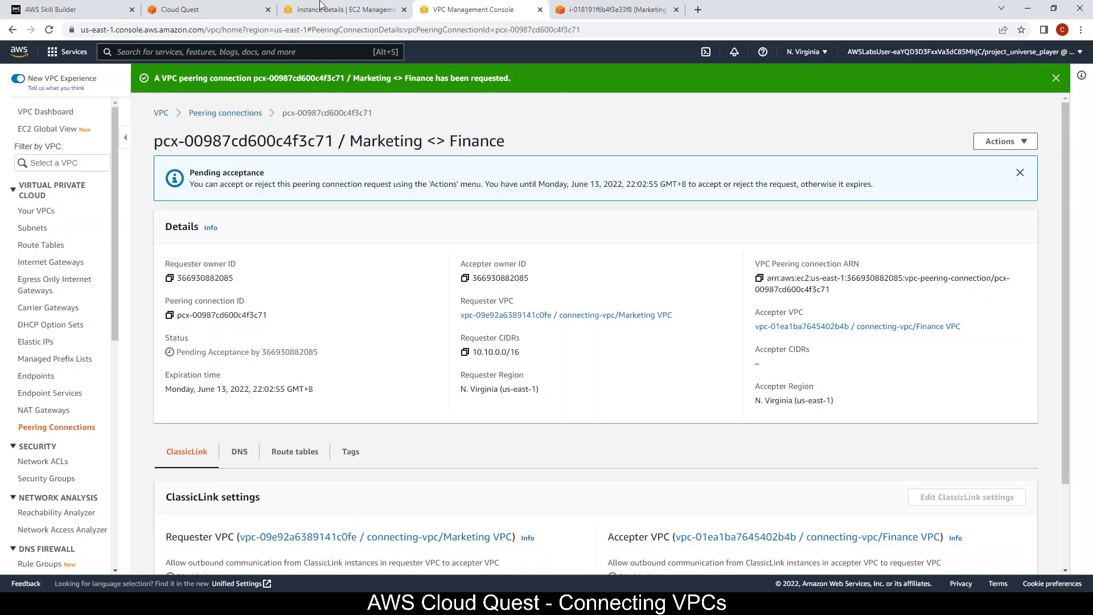
Step: Read lab step 17 in Cloud Quest and select Marketing <> Finance in the VPC console's list of peering connections
{"action": "left_click", "coordinate": [181, 9]}
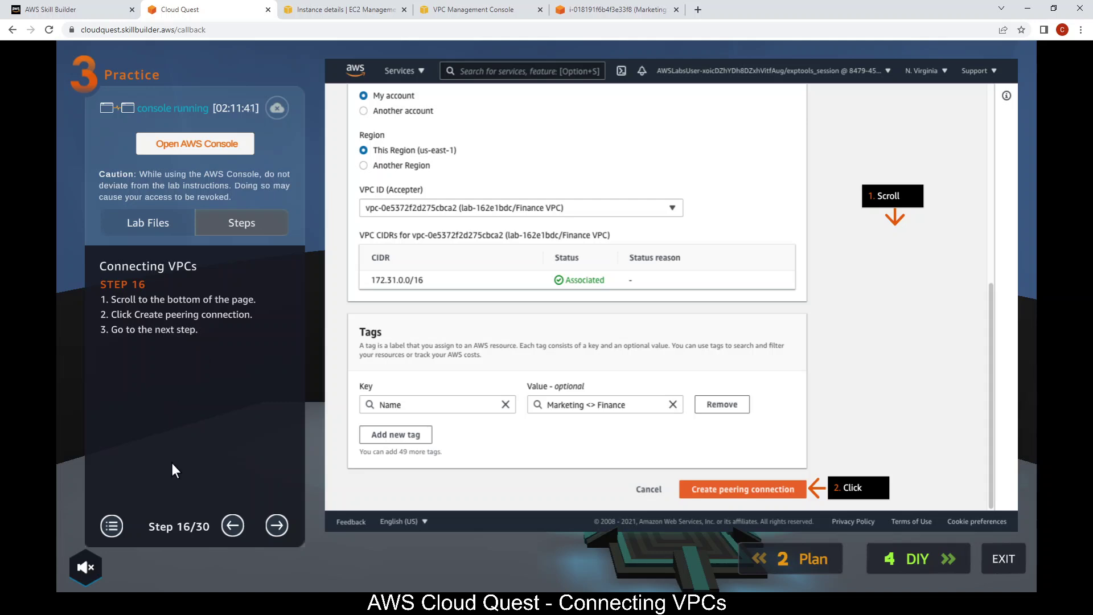
{"action": "left_click", "coordinate": [278, 522]}
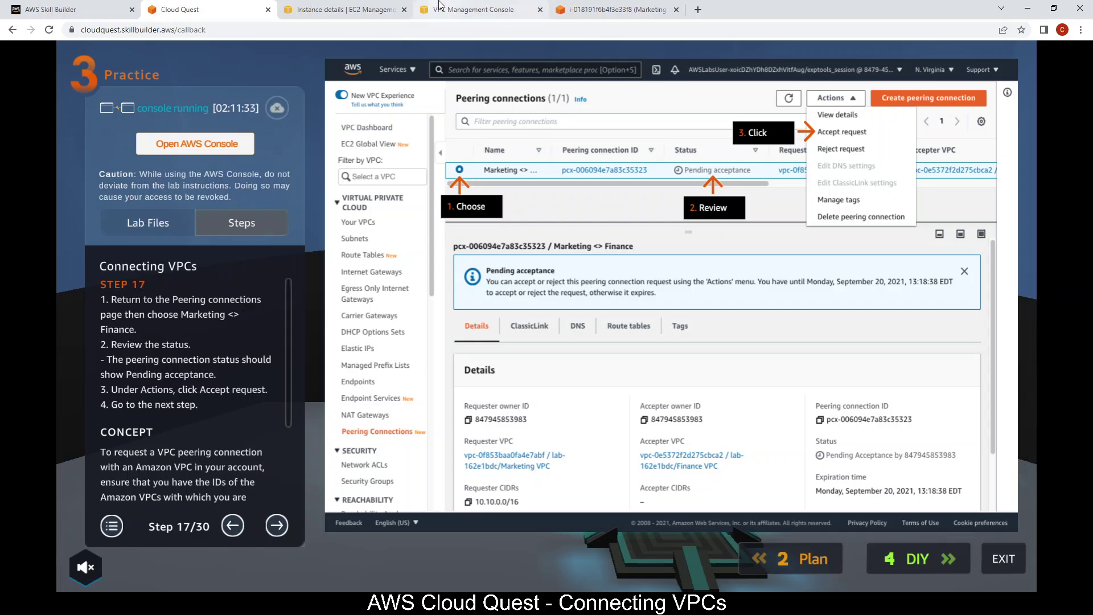
{"action": "left_click", "coordinate": [485, 4]}
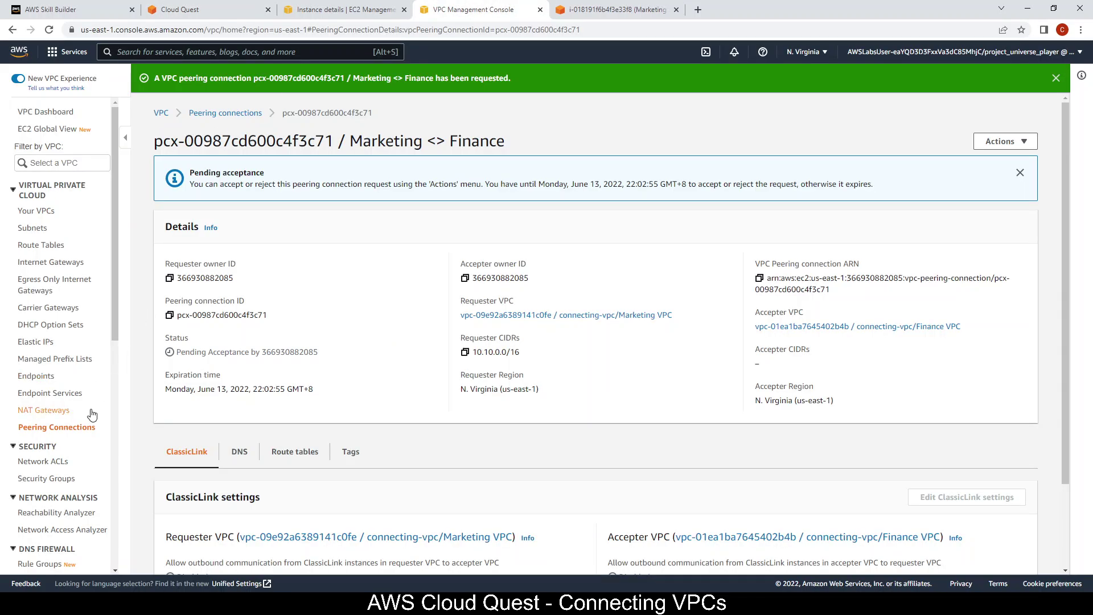
{"action": "left_click", "coordinate": [69, 432]}
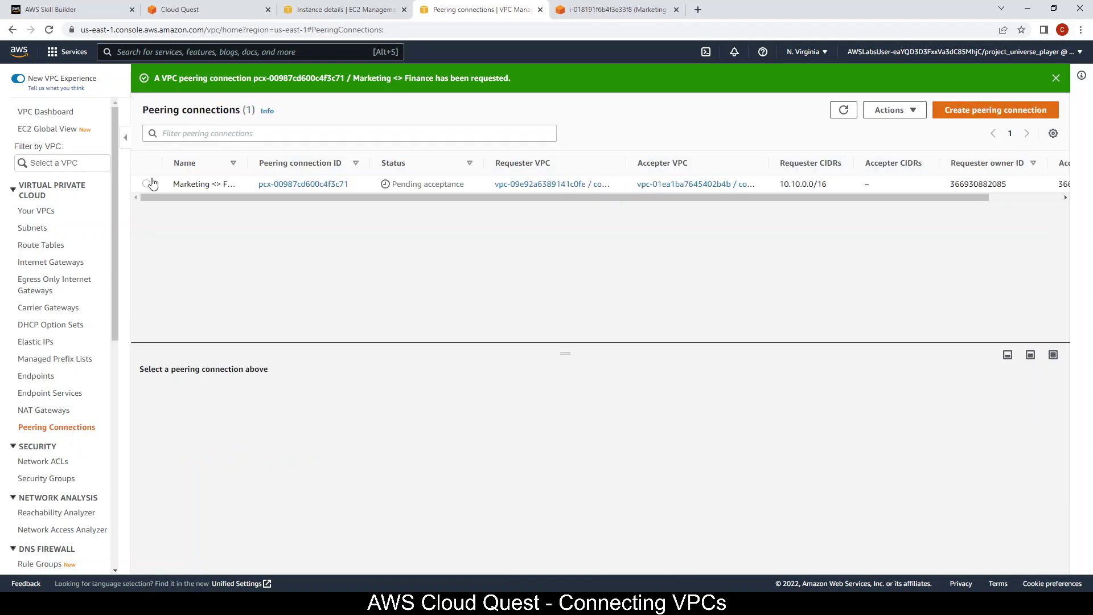
{"action": "left_click", "coordinate": [145, 185]}
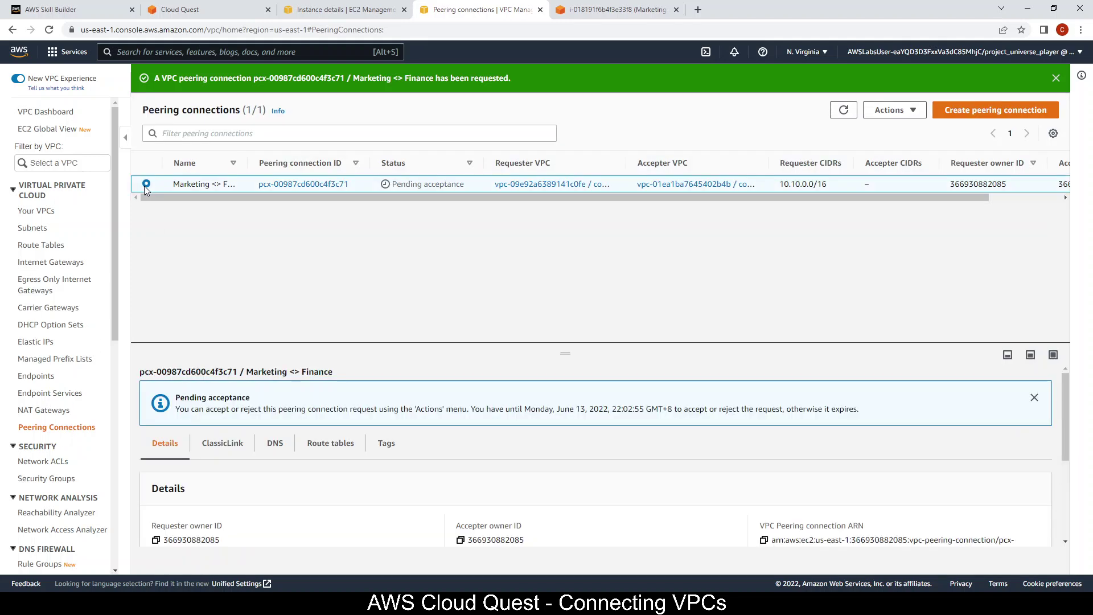
Step: Review the status of the Marketing <> Finance peering connection against lab step 17
{"action": "left_click", "coordinate": [243, 8]}
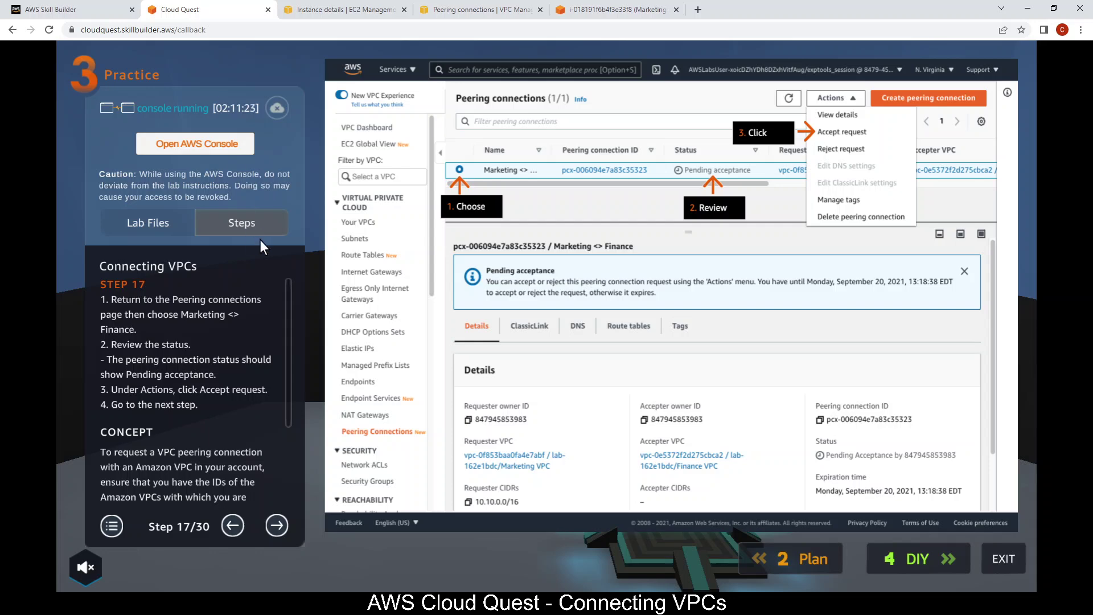
{"action": "left_click", "coordinate": [491, 8]}
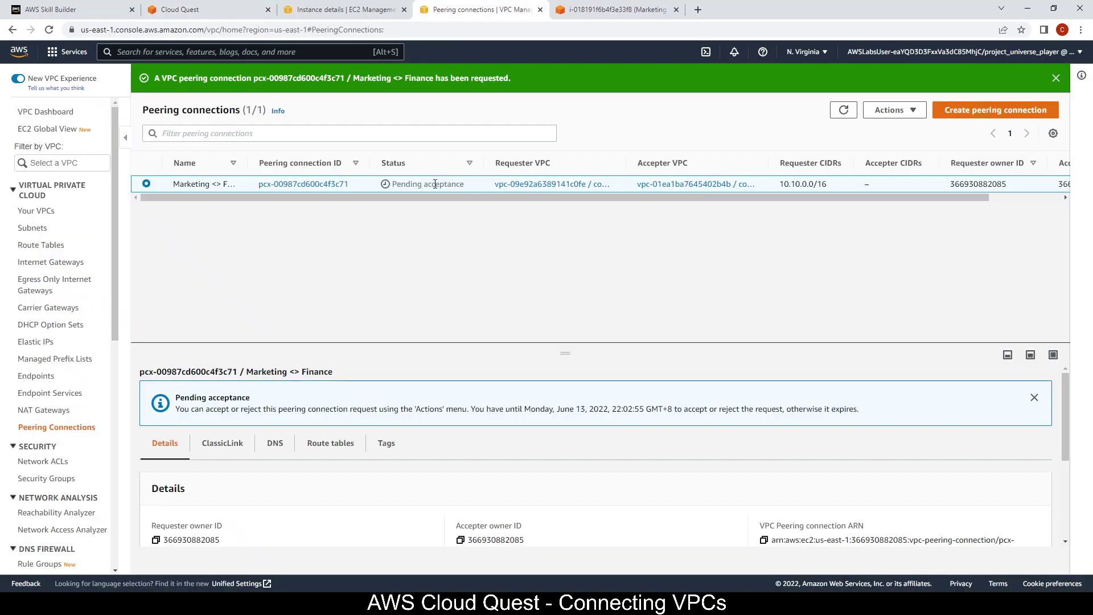
{"action": "left_click", "coordinate": [239, 8]}
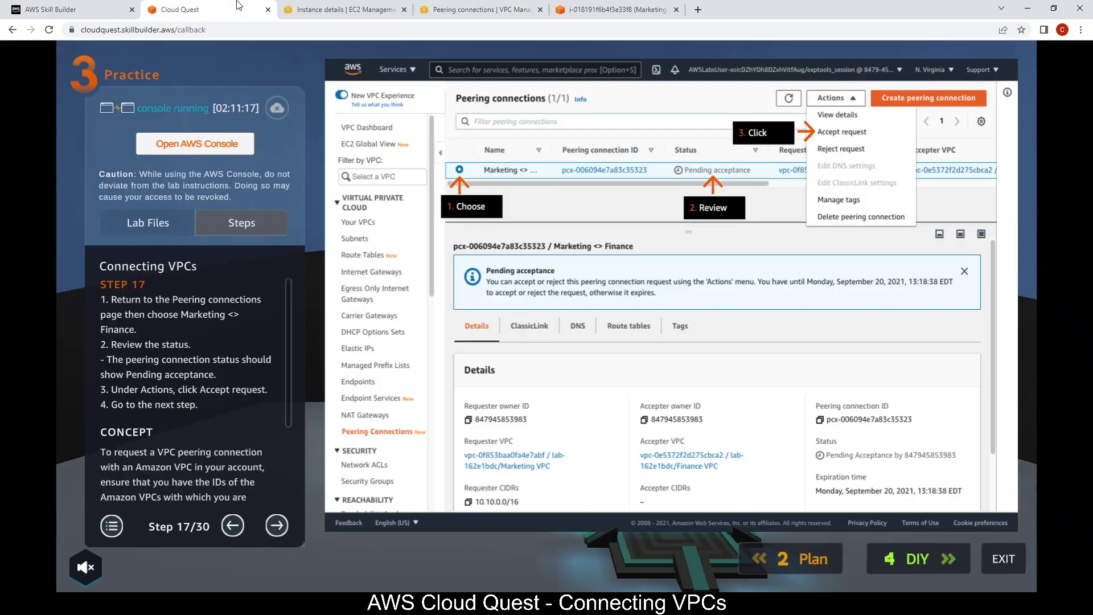
{"action": "left_click", "coordinate": [491, 8]}
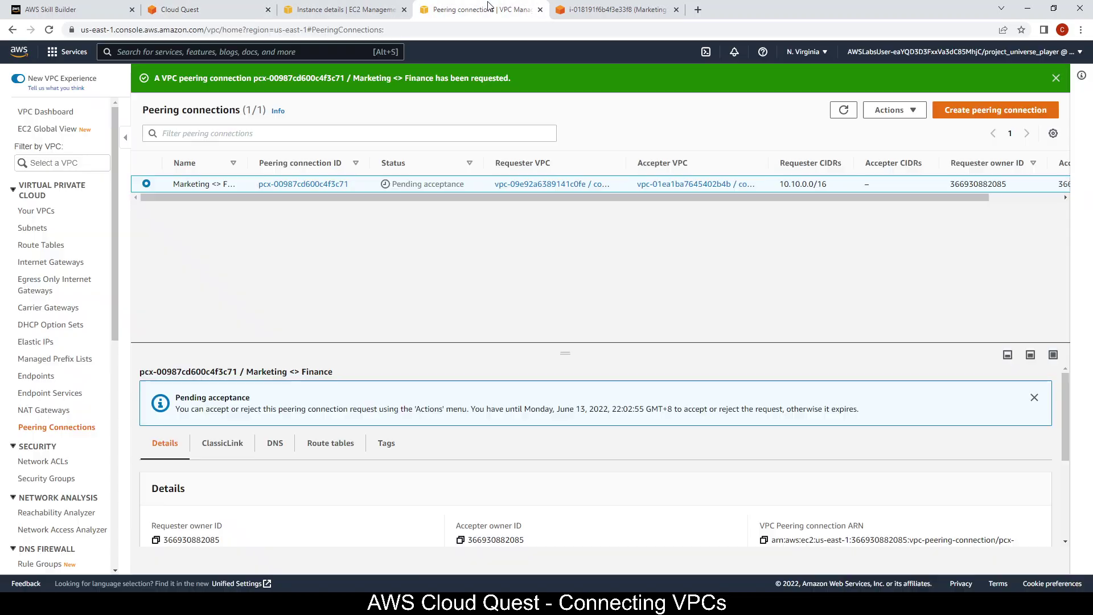
Step: Open the Accept request confirmation for the Marketing <> Finance peering connection and go on to lab step 18 in Cloud Quest
{"action": "left_click", "coordinate": [894, 114]}
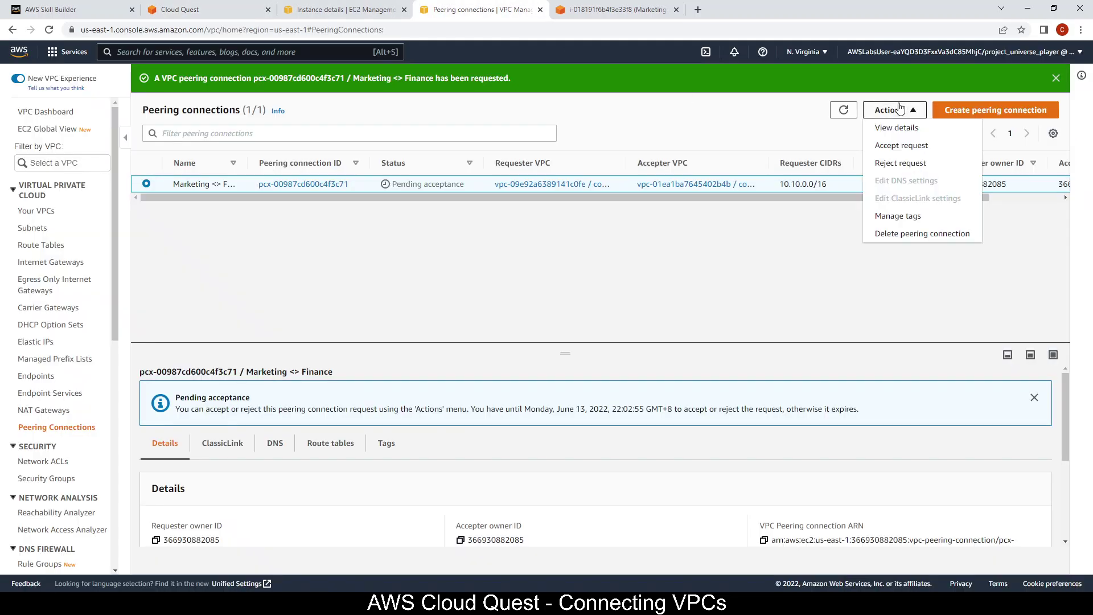
{"action": "left_click", "coordinate": [902, 146]}
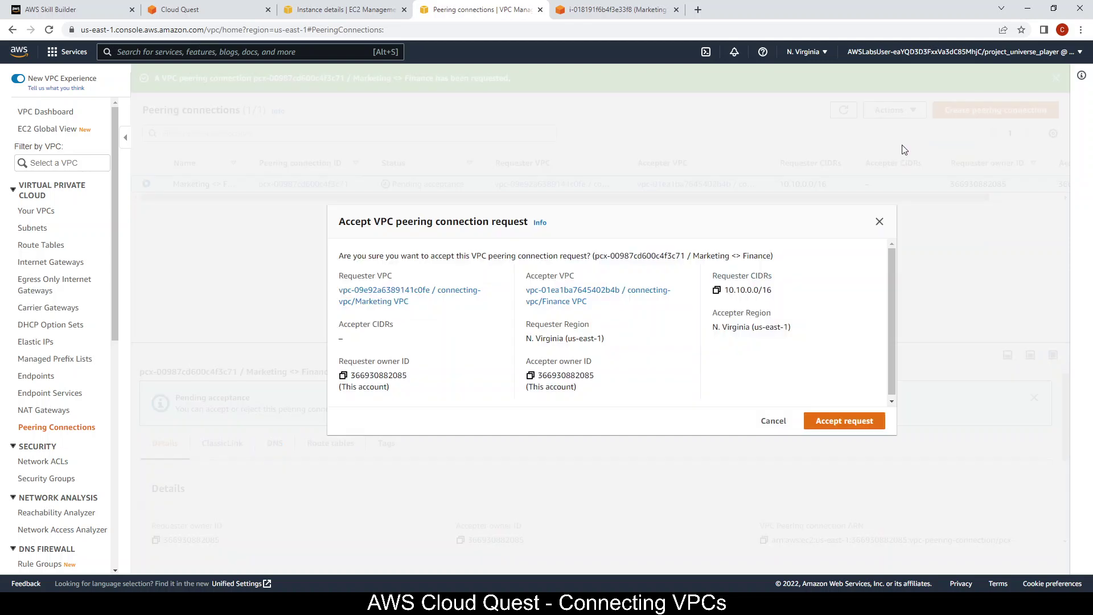
{"action": "left_click", "coordinate": [188, 9]}
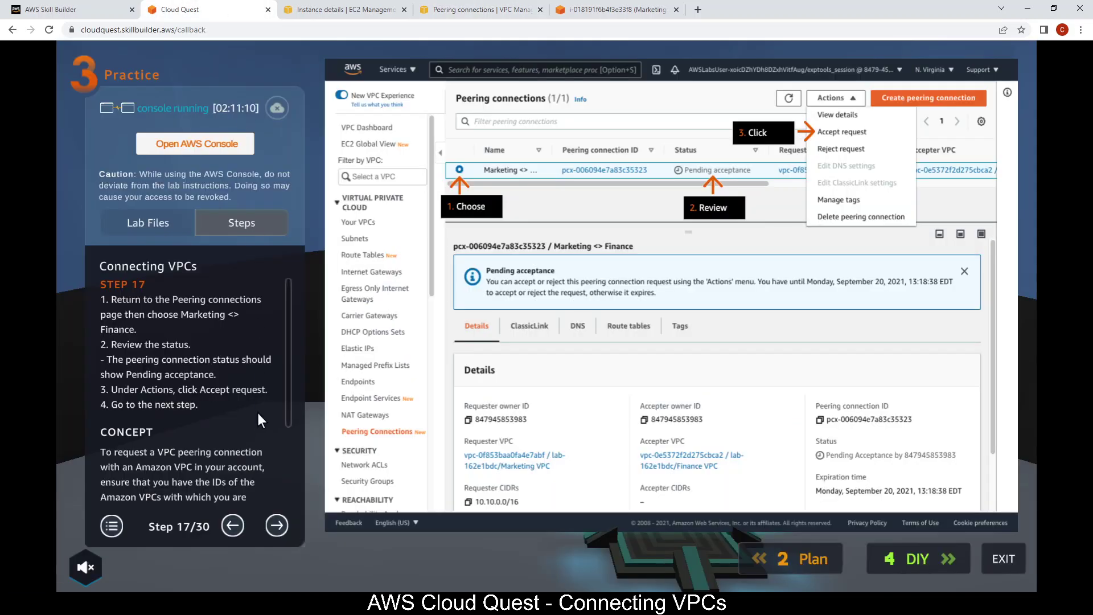
{"action": "left_click", "coordinate": [277, 525]}
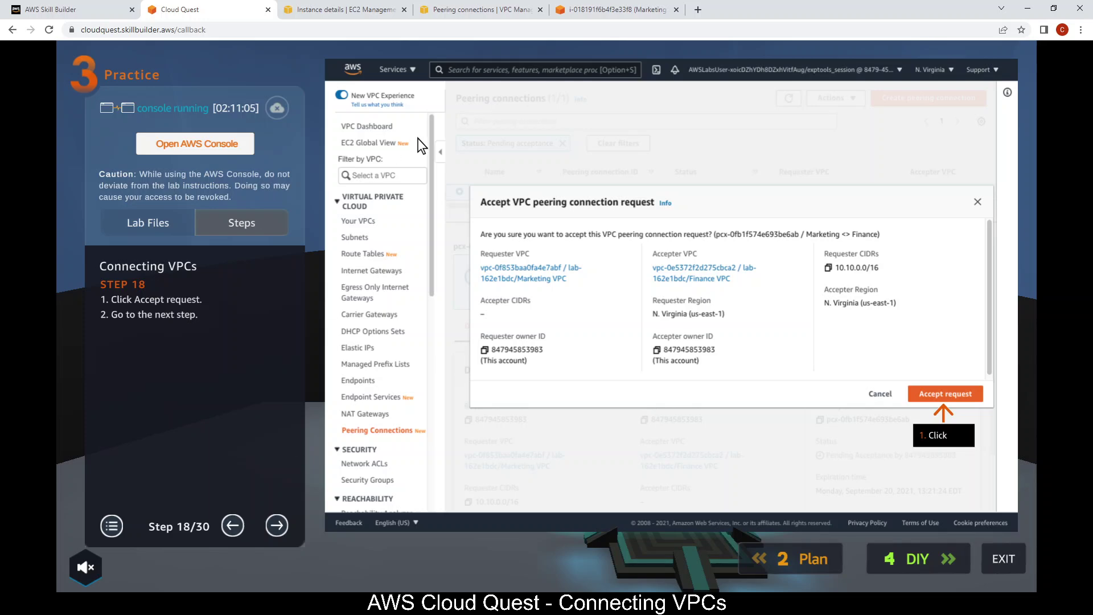
Step: Accept the Marketing <> Finance peering request in the VPC console and go on to lab step 19 in Cloud Quest
{"action": "left_click", "coordinate": [481, 9]}
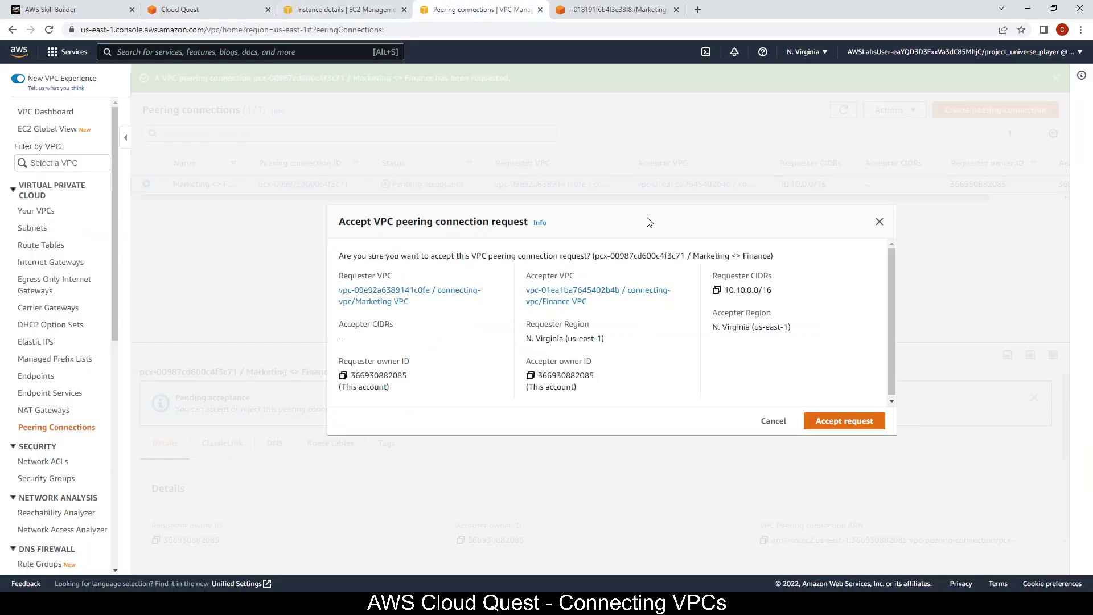
{"action": "left_click", "coordinate": [866, 425]}
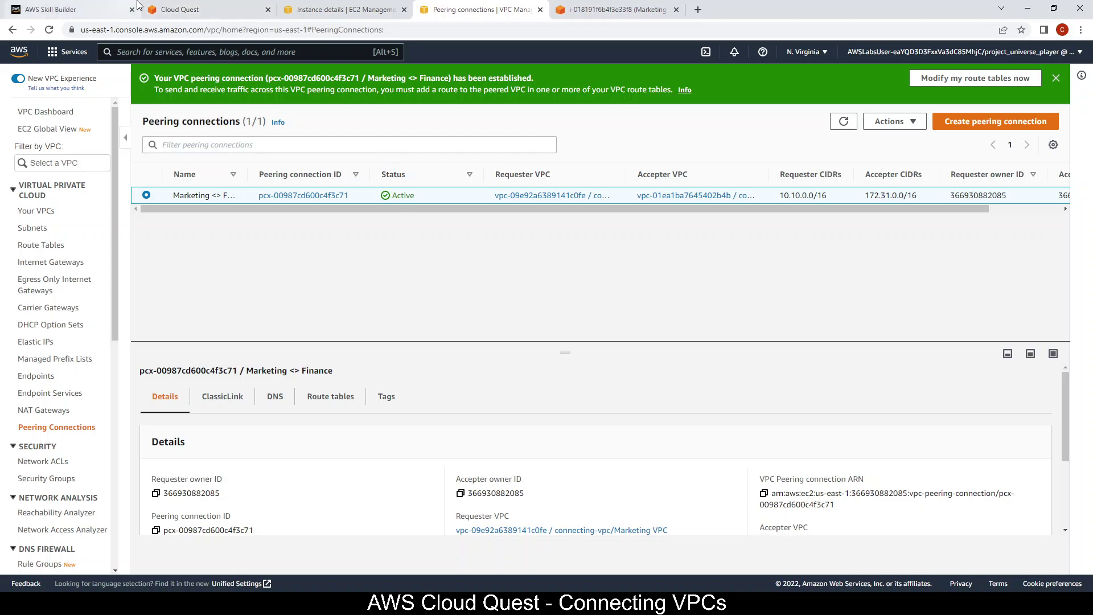
{"action": "left_click", "coordinate": [194, 11]}
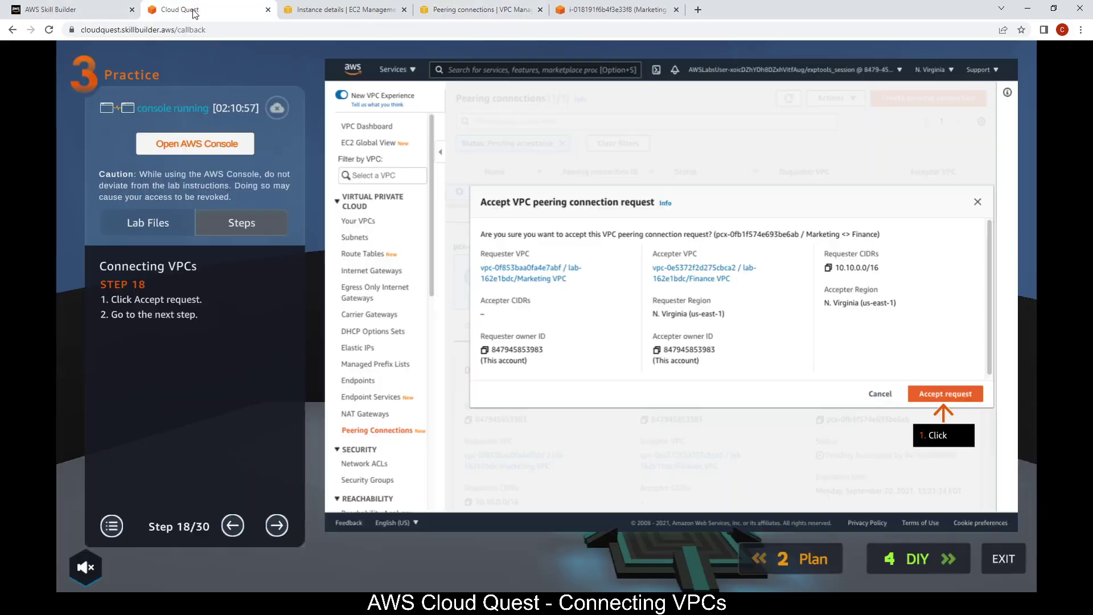
{"action": "left_click", "coordinate": [276, 524]}
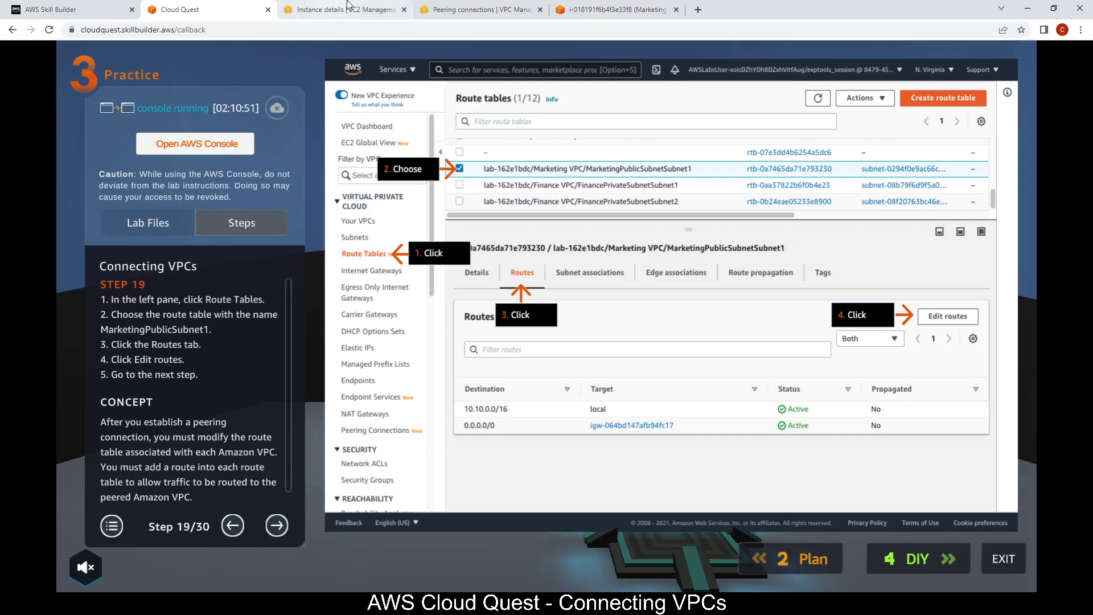
Step: List the route tables in the VPC console, widen the Name column and select the MarketingPublicSubnet1 route table per lab step 19
{"action": "left_click", "coordinate": [478, 8]}
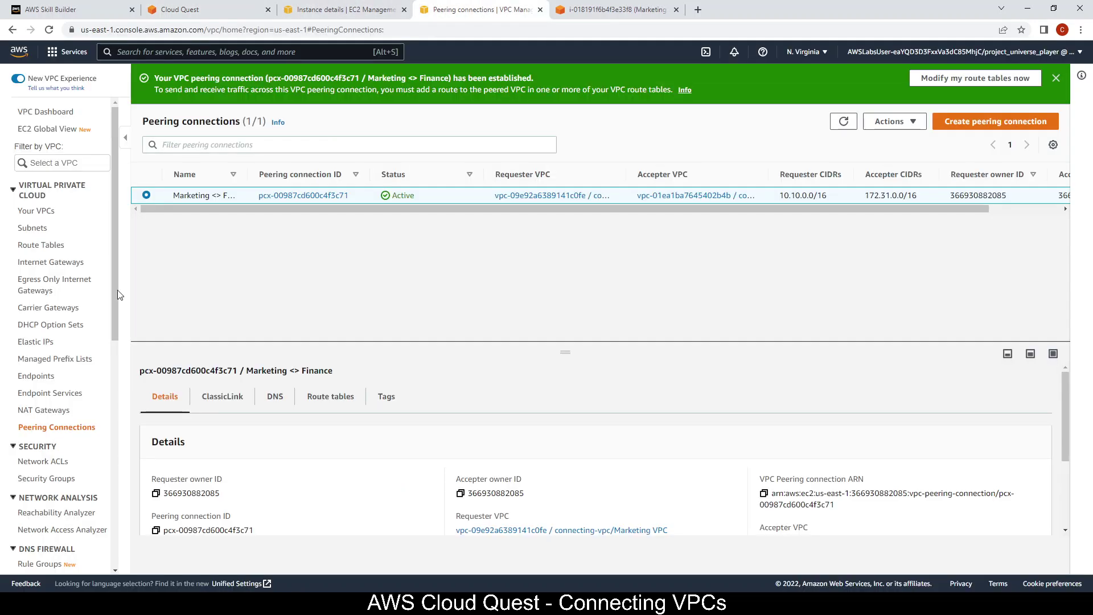
{"action": "left_click", "coordinate": [55, 250]}
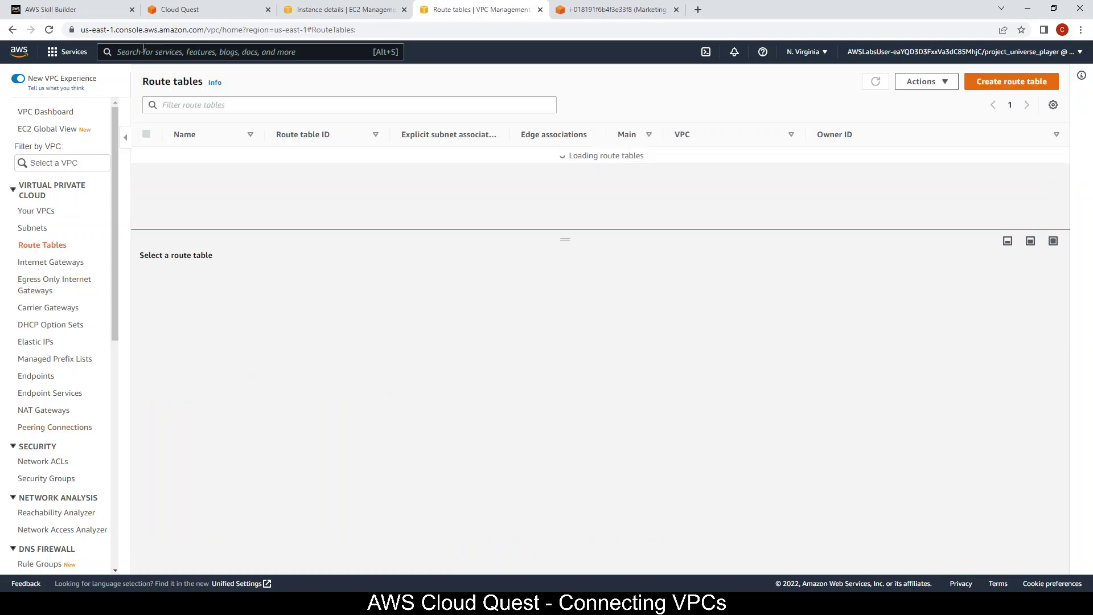
{"action": "left_click", "coordinate": [185, 7]}
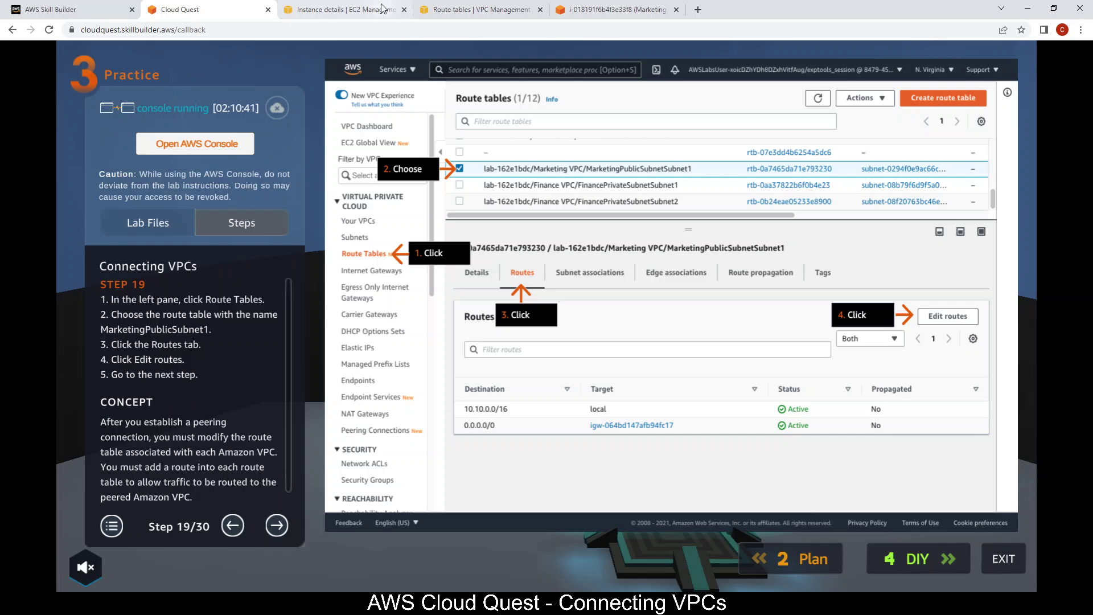
{"action": "left_click", "coordinate": [480, 7]}
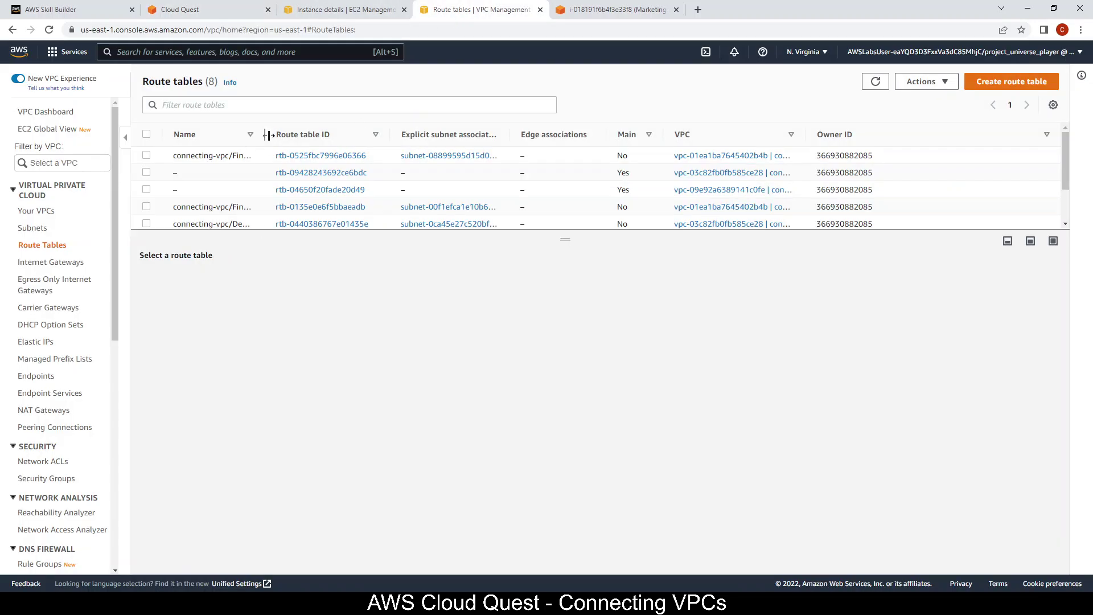
{"action": "left_click_drag", "start_coordinate": [265, 134], "coordinate": [432, 135]}
{"action": "scroll", "coordinate": [367, 187], "scroll_direction": "down", "scroll_amount": 2}
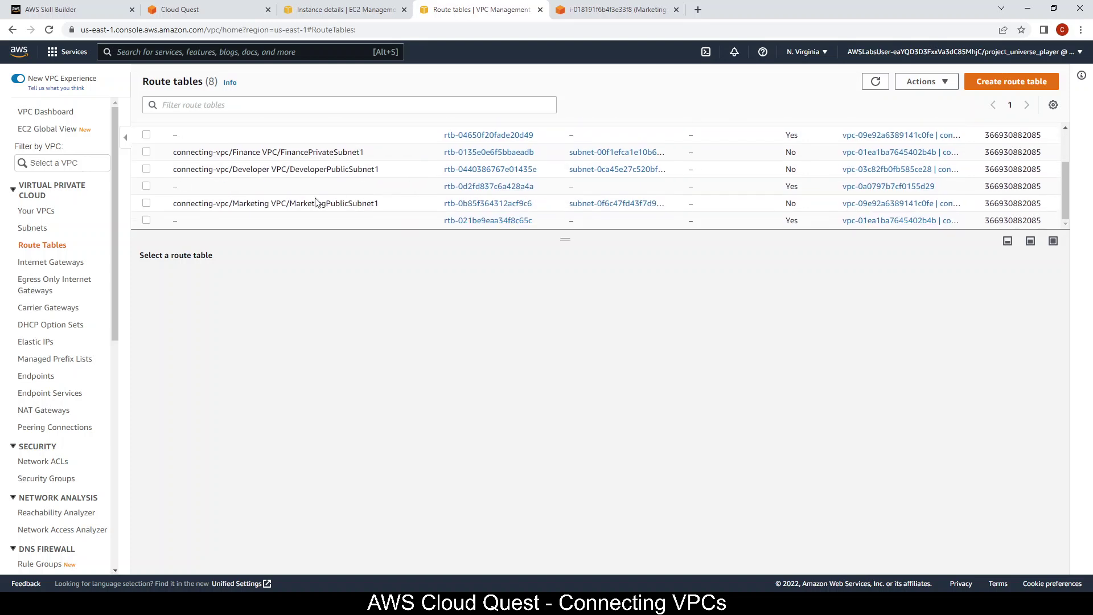
{"action": "left_click", "coordinate": [147, 203]}
Step: Show the routes of the MarketingPublicSubnet1 route table and open them for editing, checking against lab step 19 in Cloud Quest
{"action": "left_click", "coordinate": [246, 10]}
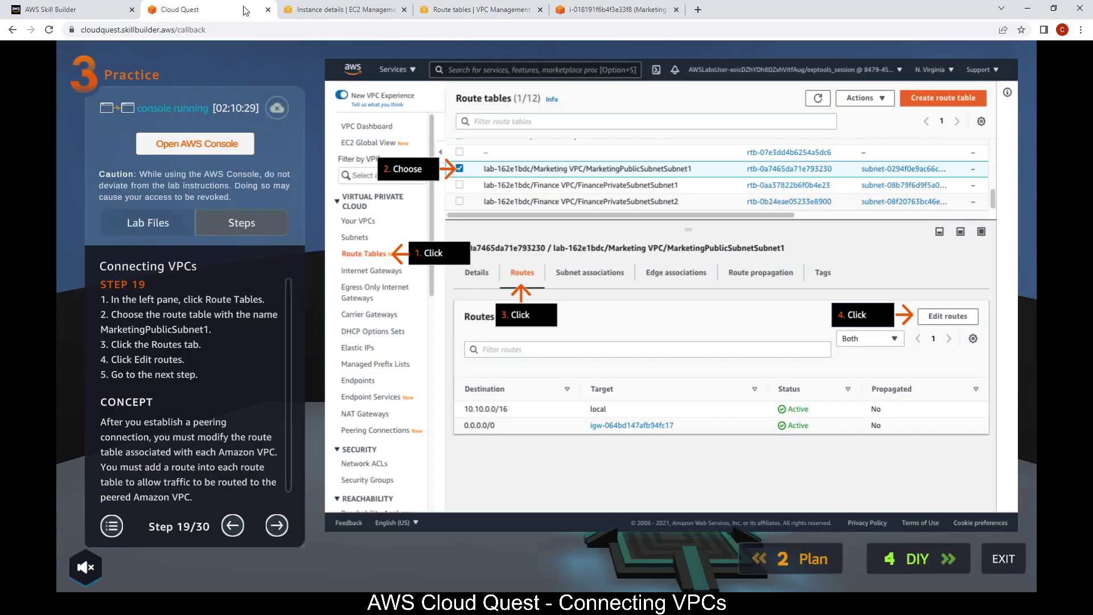
{"action": "left_click", "coordinate": [452, 9]}
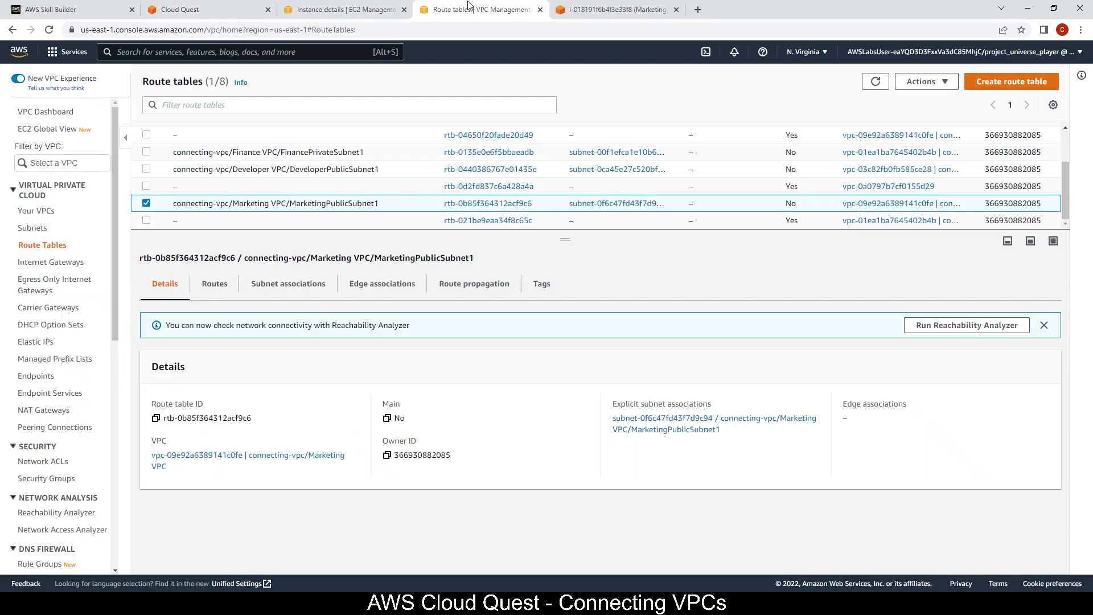
{"action": "left_click", "coordinate": [224, 285]}
{"action": "left_click", "coordinate": [193, 8]}
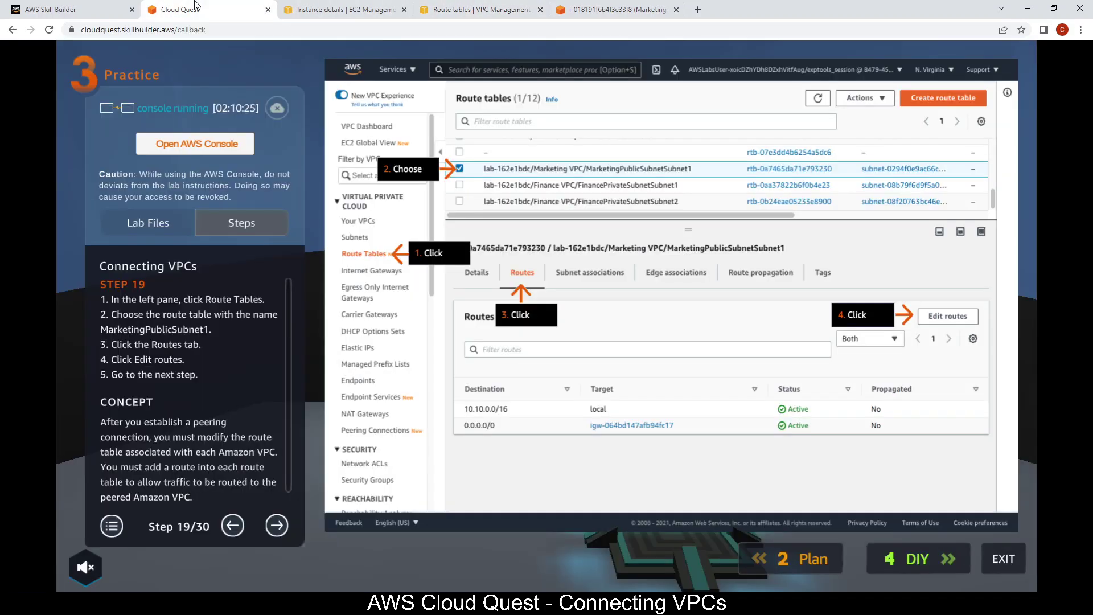
{"action": "left_click", "coordinate": [478, 7]}
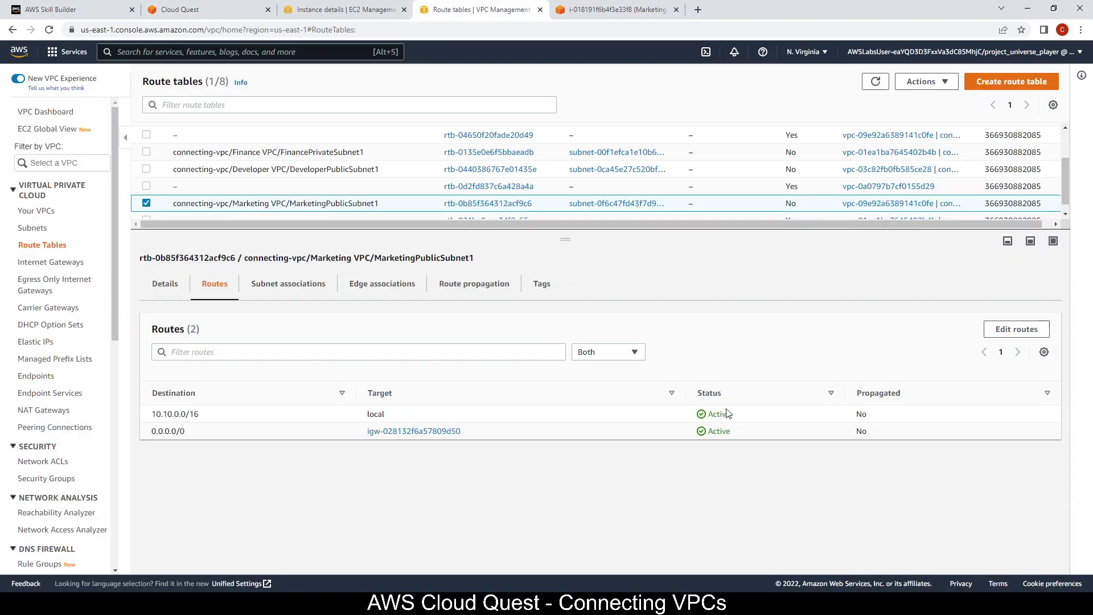
{"action": "left_click", "coordinate": [1005, 330]}
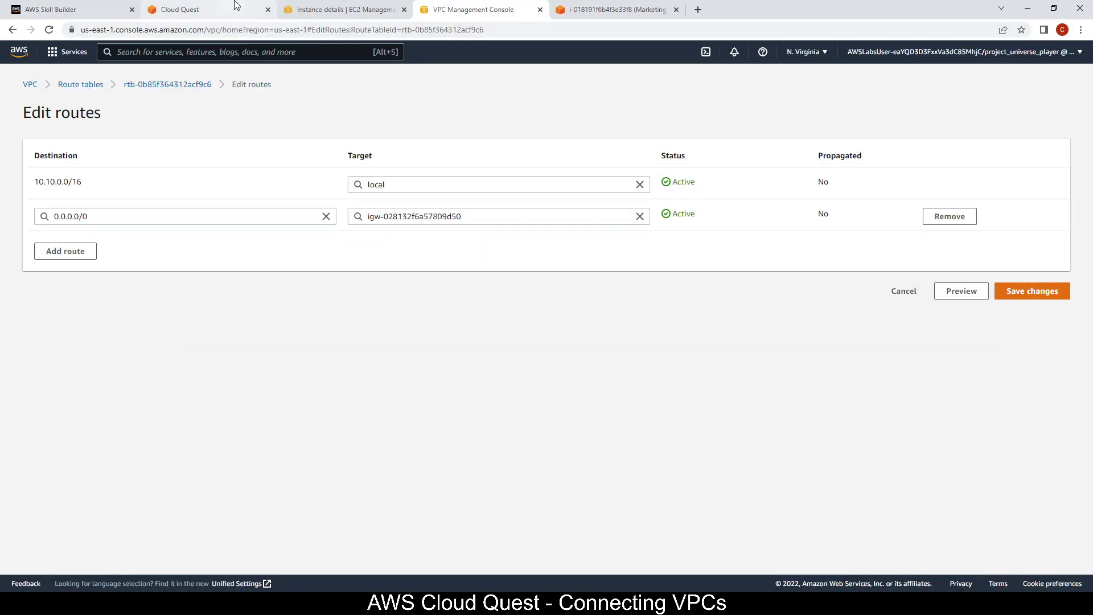
Step: Go on to lab step 20 in Cloud Quest and add an empty route to the MarketingPublicSubnet1 route table in the VPC console
{"action": "left_click", "coordinate": [237, 6]}
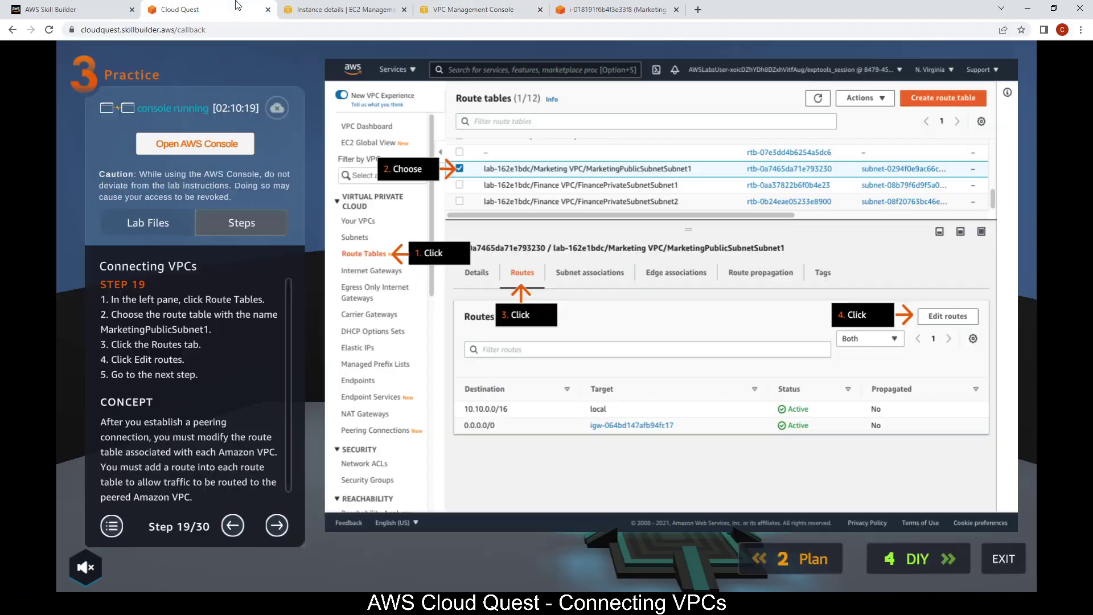
{"action": "left_click", "coordinate": [279, 528]}
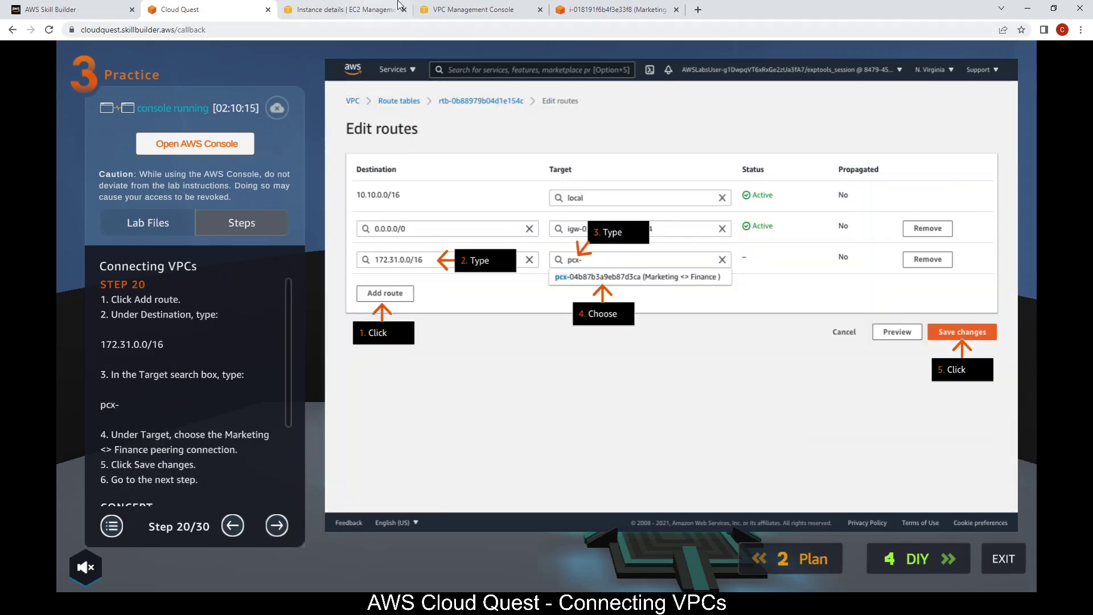
{"action": "left_click", "coordinate": [497, 6]}
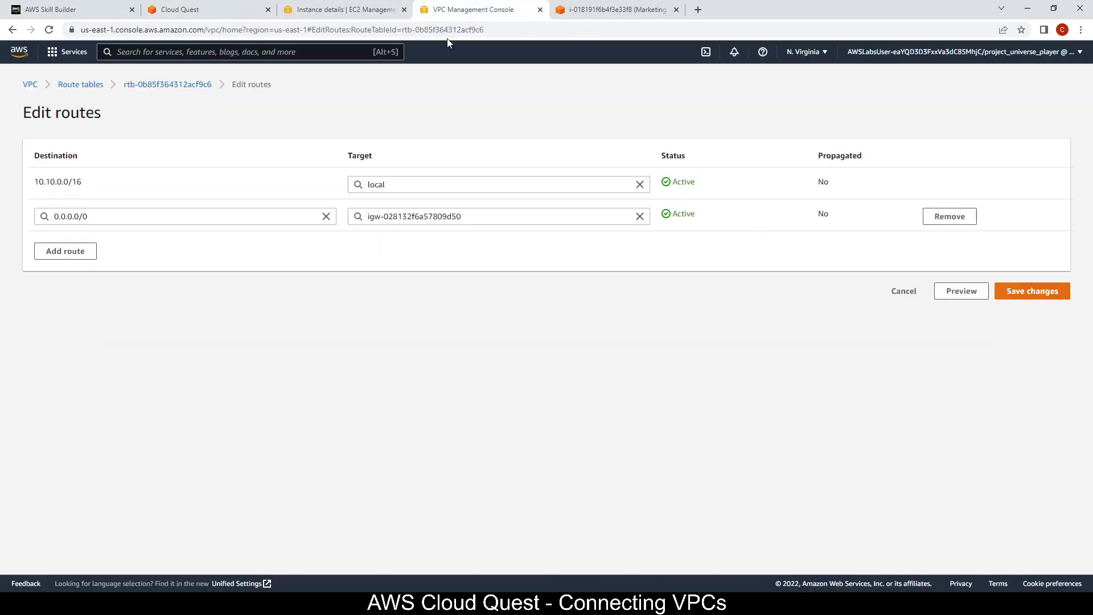
{"action": "left_click", "coordinate": [76, 252]}
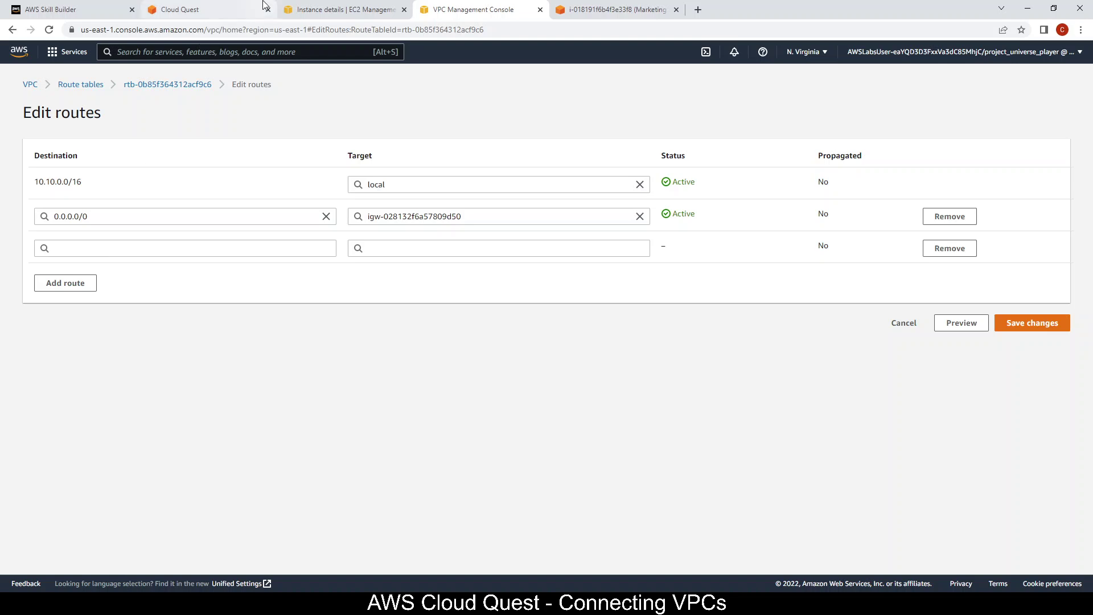
Step: Check lab step 20 in Cloud Quest and set the new route's destination to 172.31.0.0/16 in the VPC console
{"action": "left_click", "coordinate": [212, 6]}
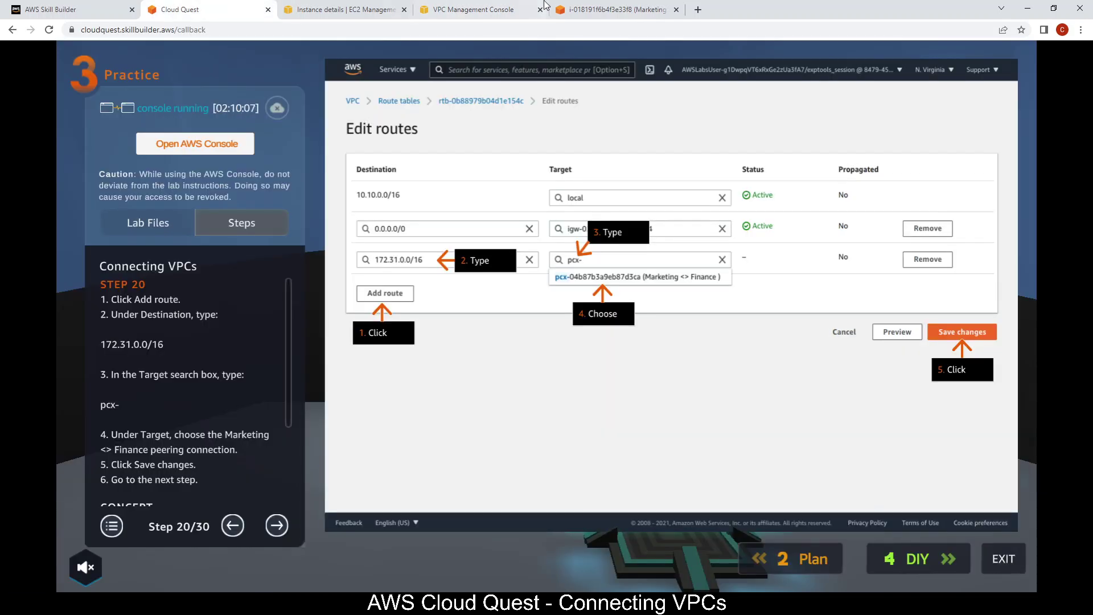
{"action": "left_click", "coordinate": [470, 7]}
{"action": "left_click", "coordinate": [209, 251]}
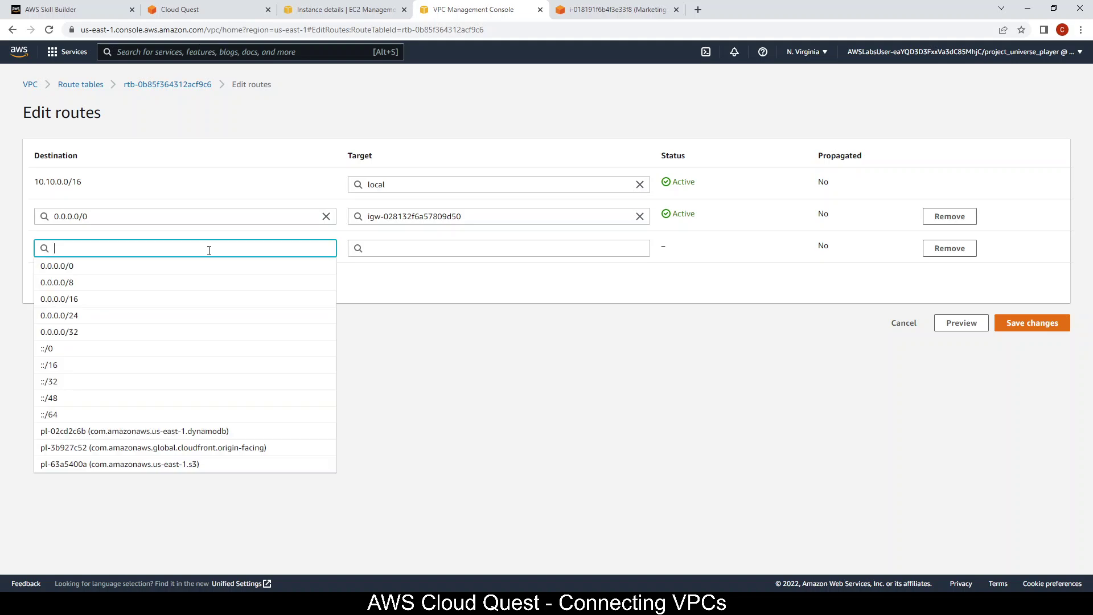
{"action": "type", "text": "172.3"}
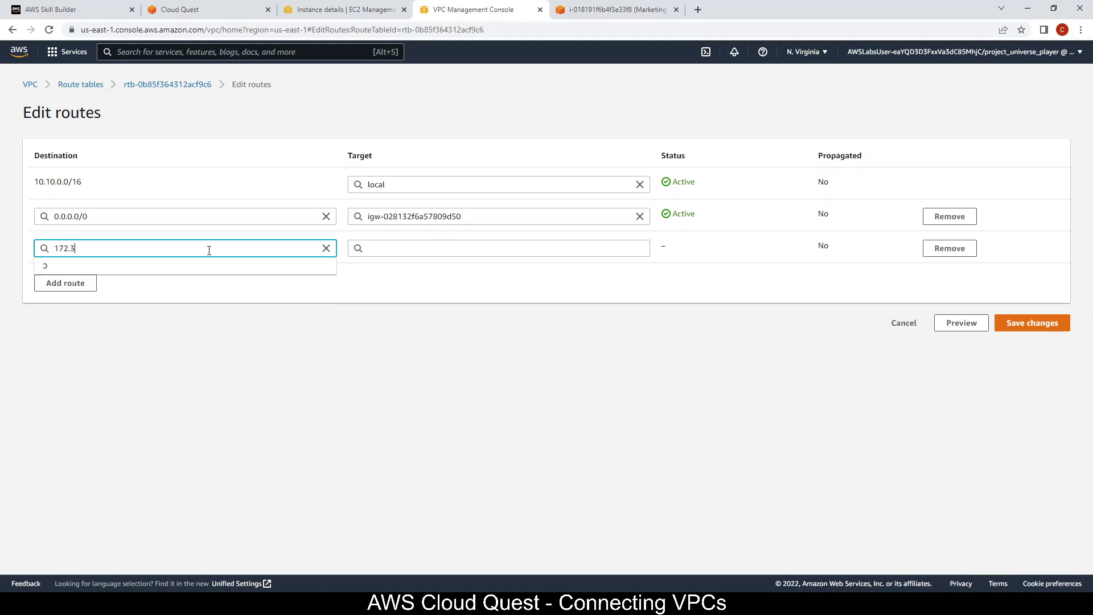
{"action": "type", "text": "1.0.0"}
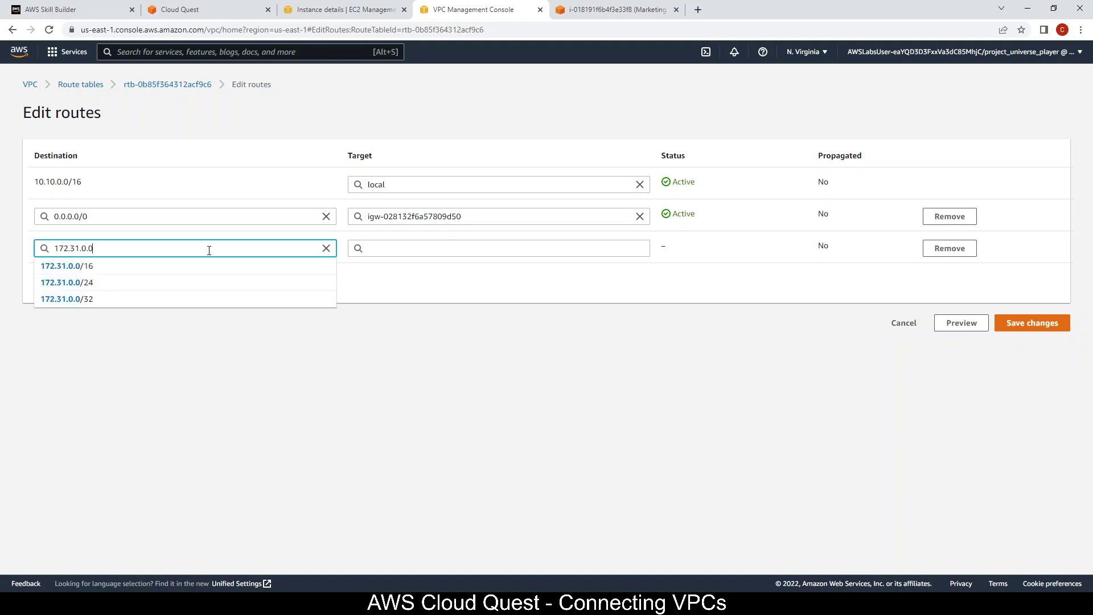
{"action": "type", "text": "/16"}
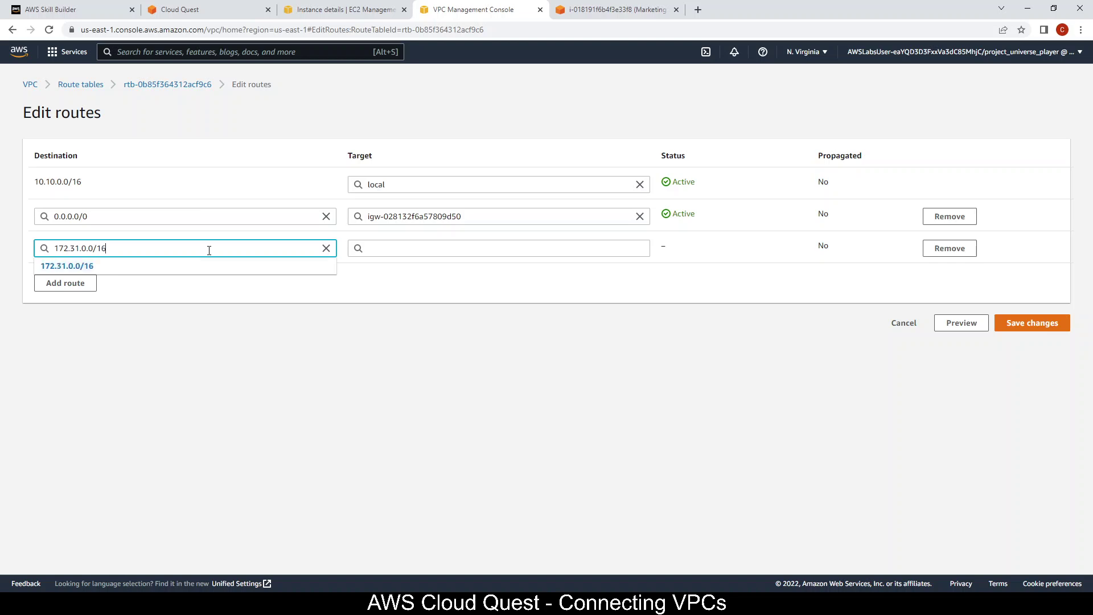
{"action": "left_click", "coordinate": [241, 269]}
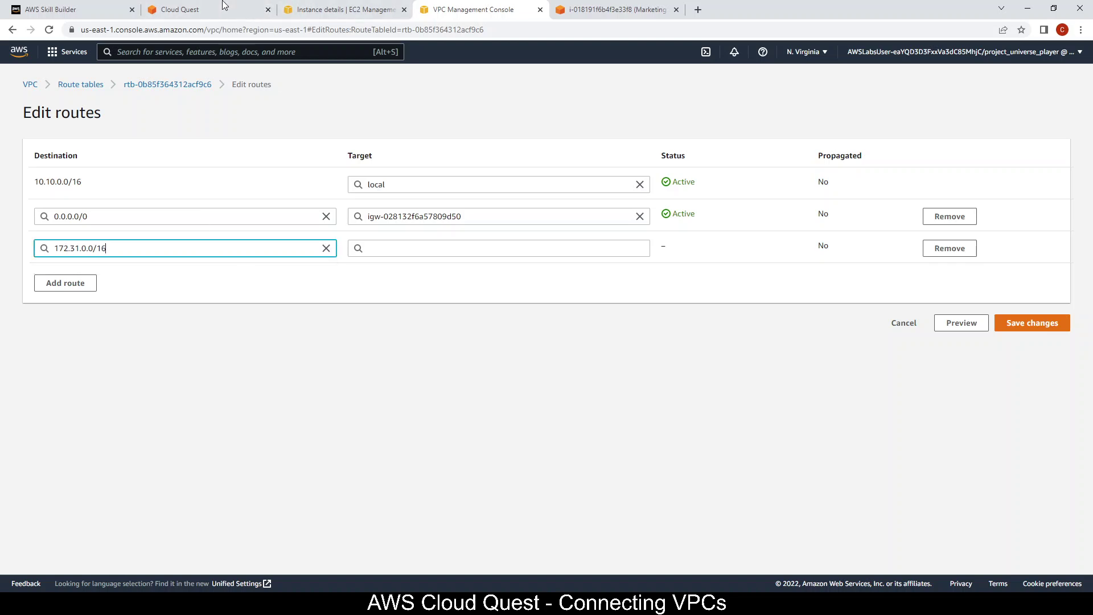
Step: Check the target in lab step 20, search for pcx- and set the new route's target to the Marketing <> Finance peering connection
{"action": "left_click", "coordinate": [208, 7]}
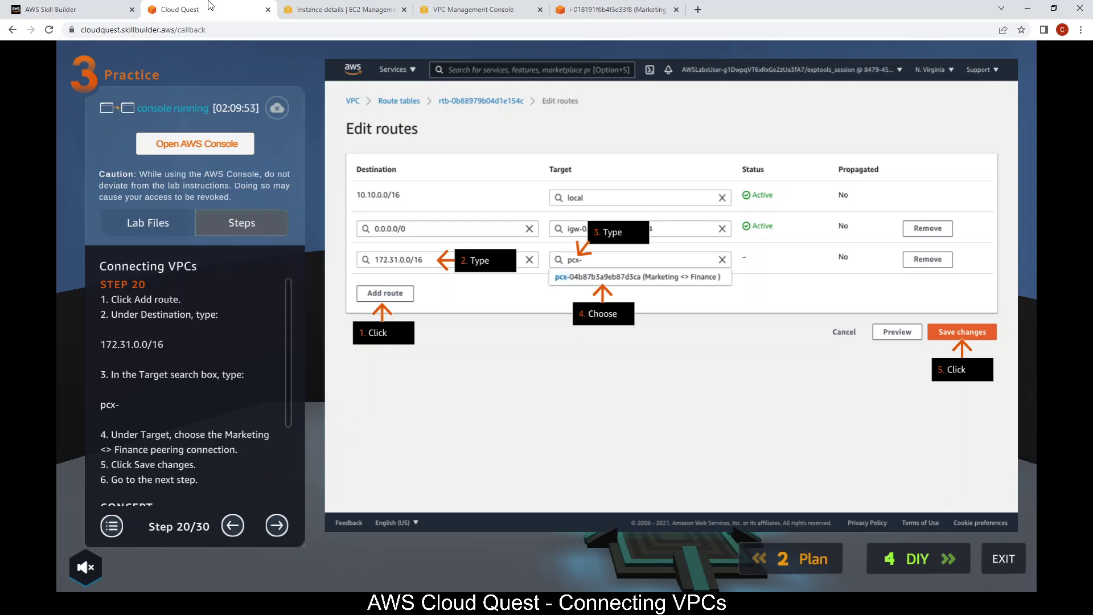
{"action": "left_click", "coordinate": [448, 4]}
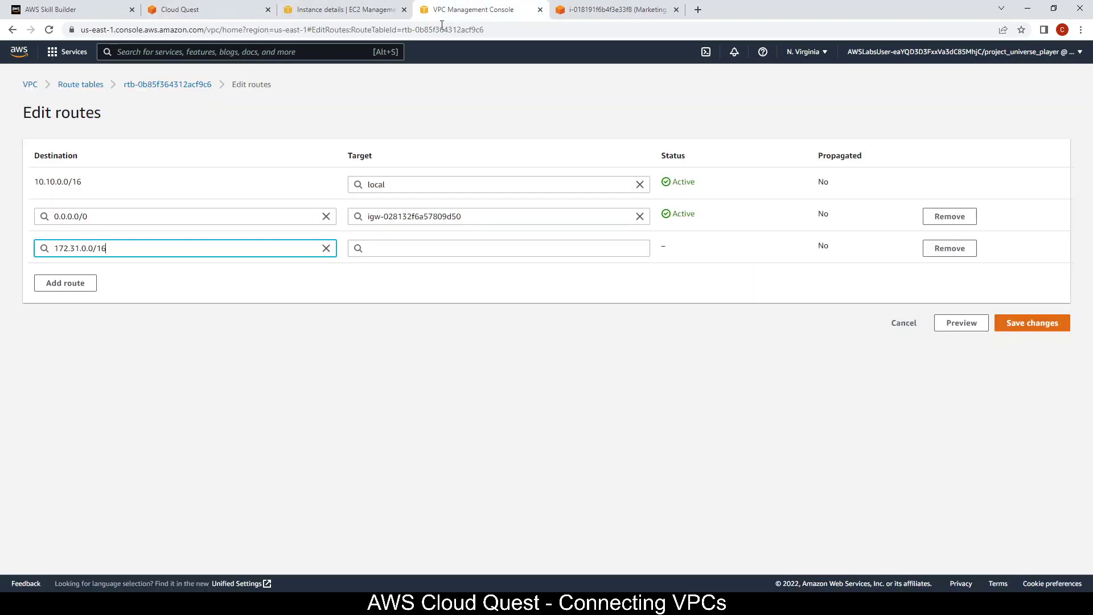
{"action": "left_click", "coordinate": [398, 247]}
{"action": "type", "text": "pc"}
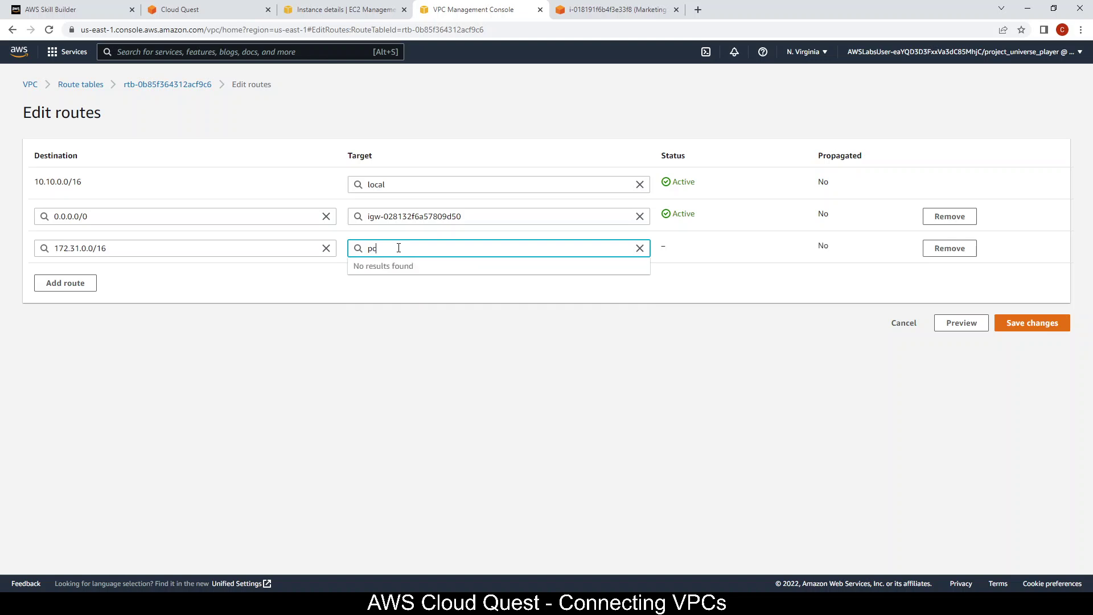
{"action": "type", "text": "x-"}
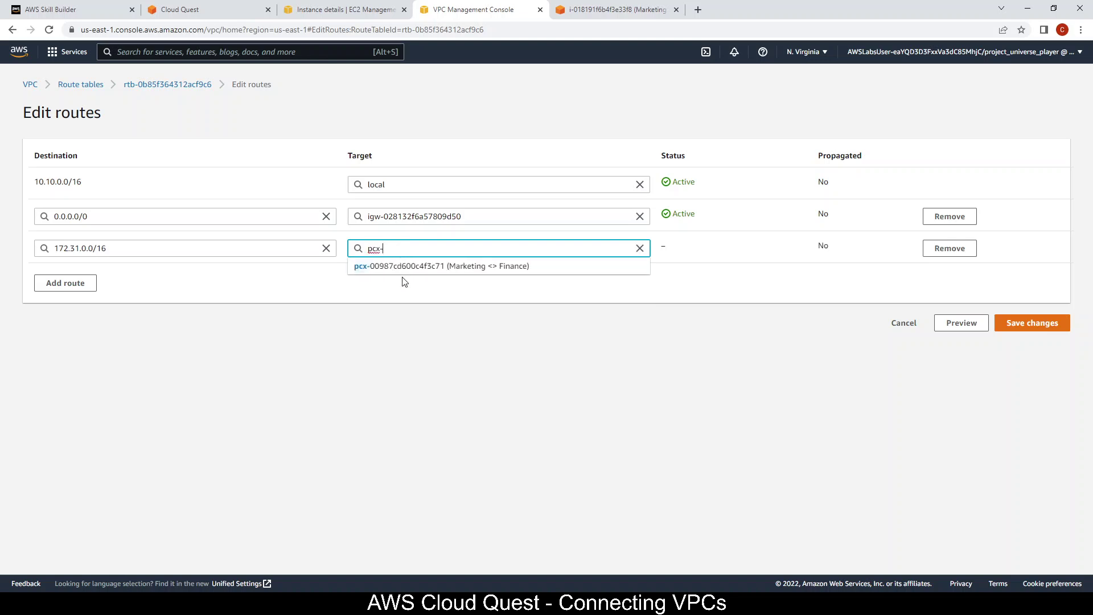
{"action": "left_click", "coordinate": [406, 272]}
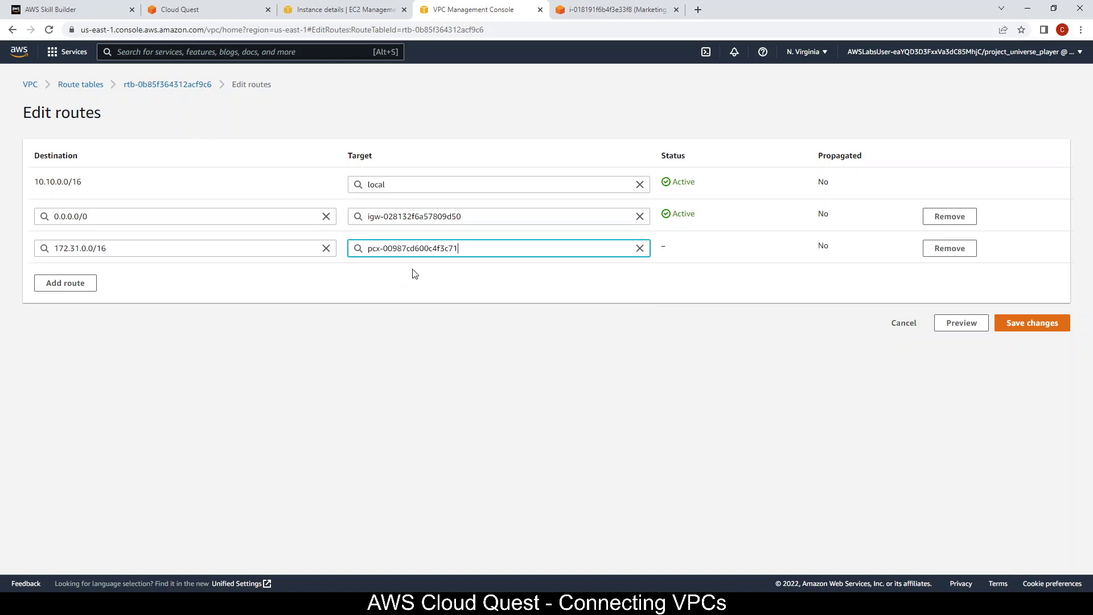
Step: Read the rest of lab step 20 in Cloud Quest and save the route changes for MarketingPublicSubnet1 in the VPC console
{"action": "left_click", "coordinate": [234, 5]}
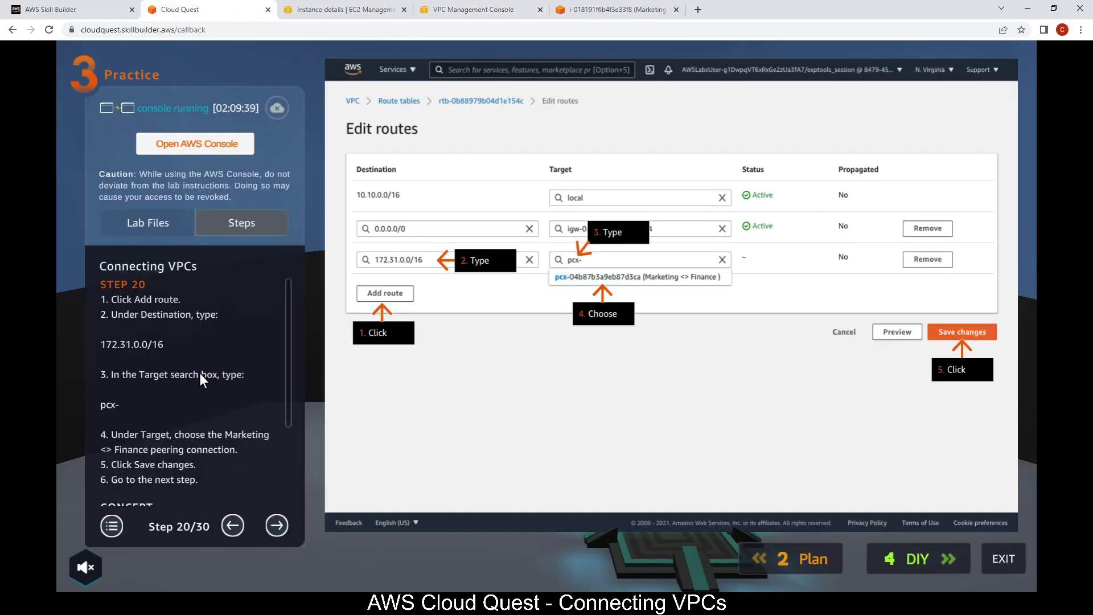
{"action": "left_click_drag", "start_coordinate": [286, 373], "coordinate": [286, 443]}
{"action": "left_click", "coordinate": [415, 5]}
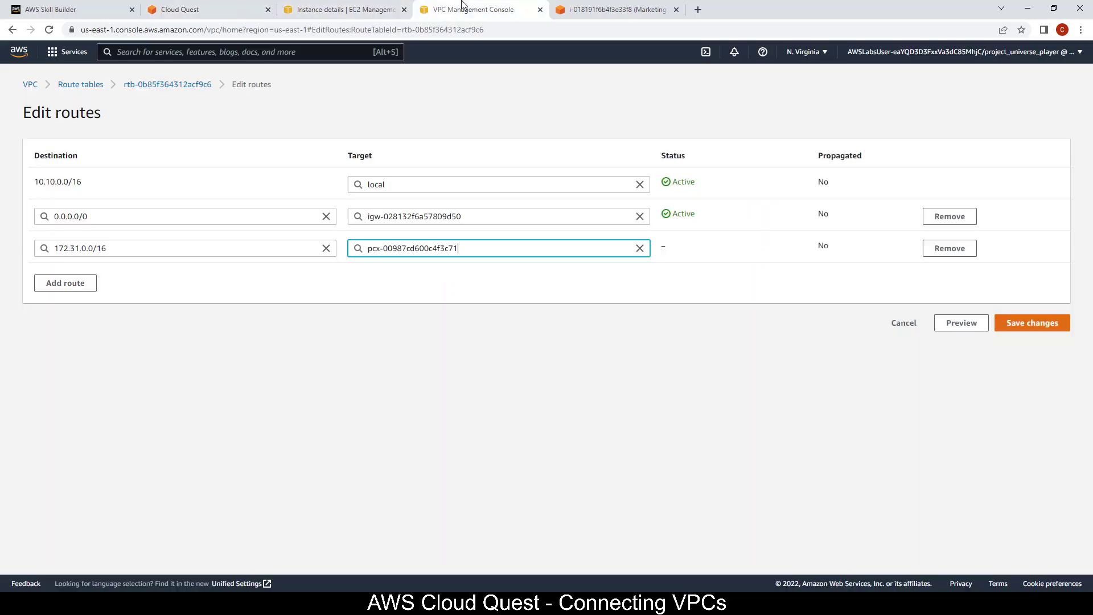
{"action": "left_click", "coordinate": [1026, 323]}
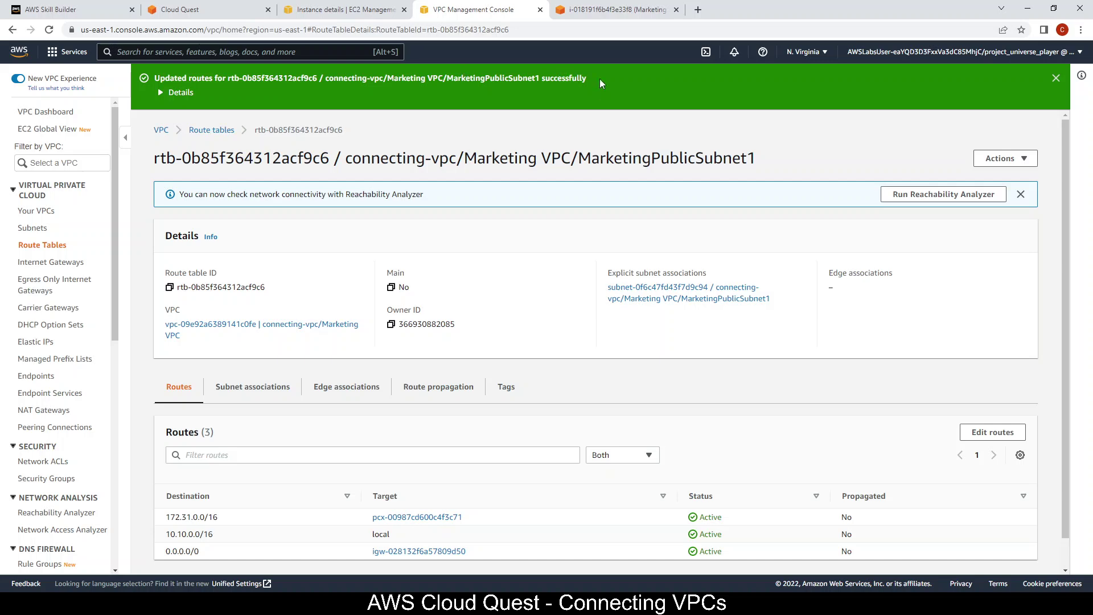
Step: Go on to lab step 21 in Cloud Quest, read its FinancePrivateSubnet1 routing instructions and return to the VPC console
{"action": "left_click", "coordinate": [188, 9]}
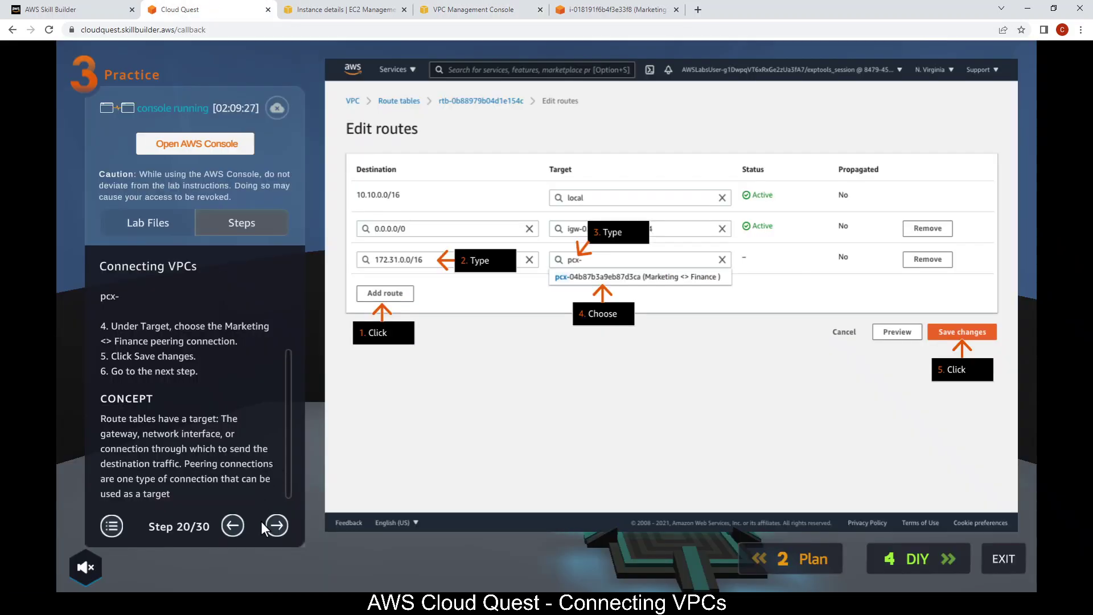
{"action": "left_click", "coordinate": [276, 525]}
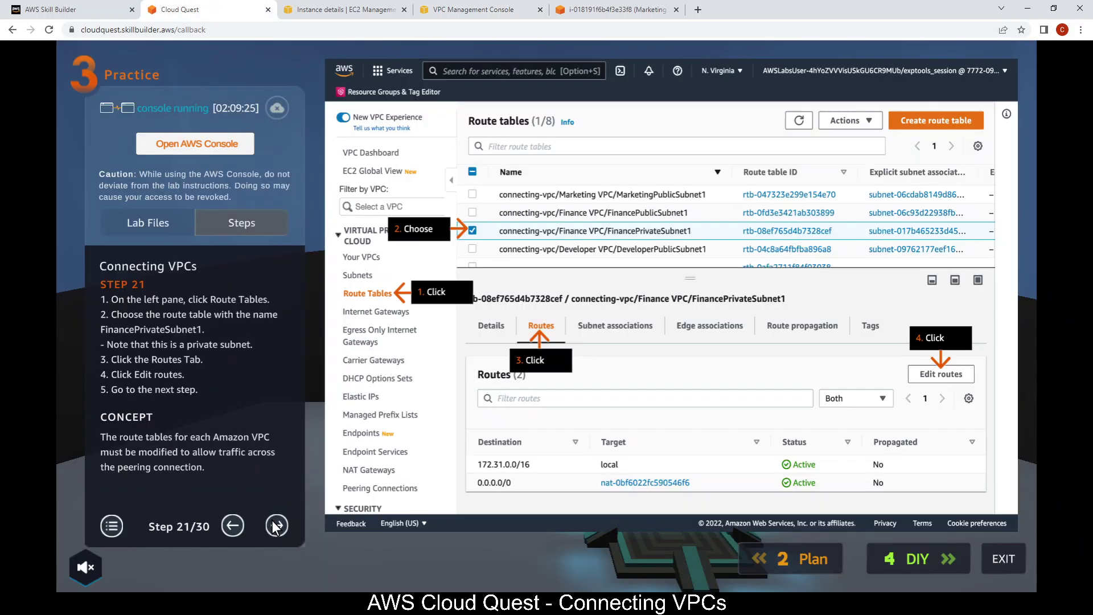
{"action": "left_click", "coordinate": [472, 8]}
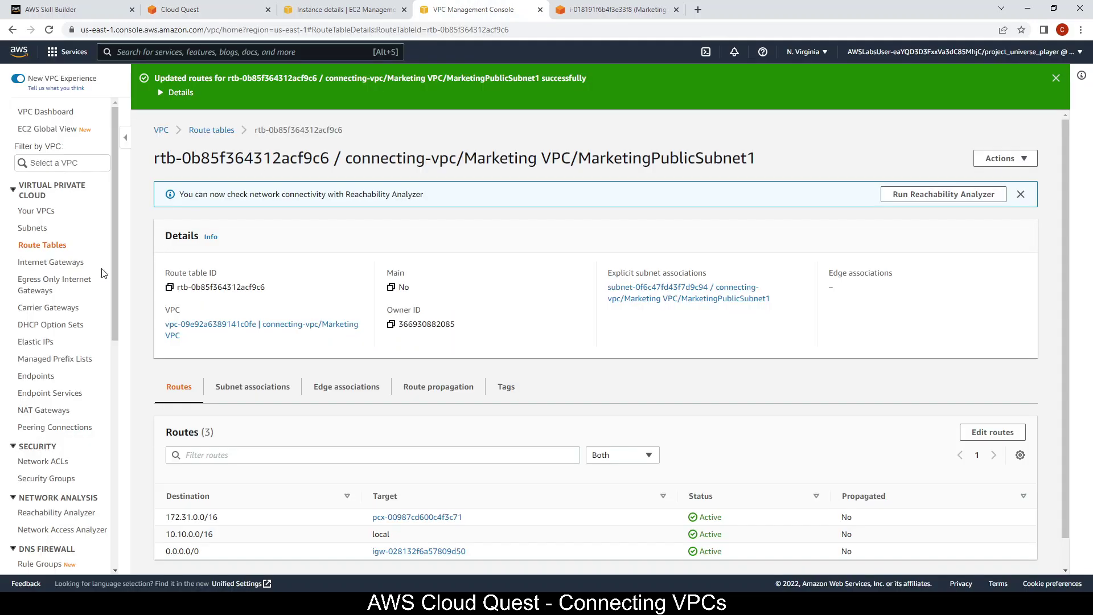
Step: Select the FinancePrivateSubnet1 route table, check its routes against lab step 21 in Cloud Quest and open them for editing in the VPC console
{"action": "left_click", "coordinate": [54, 247]}
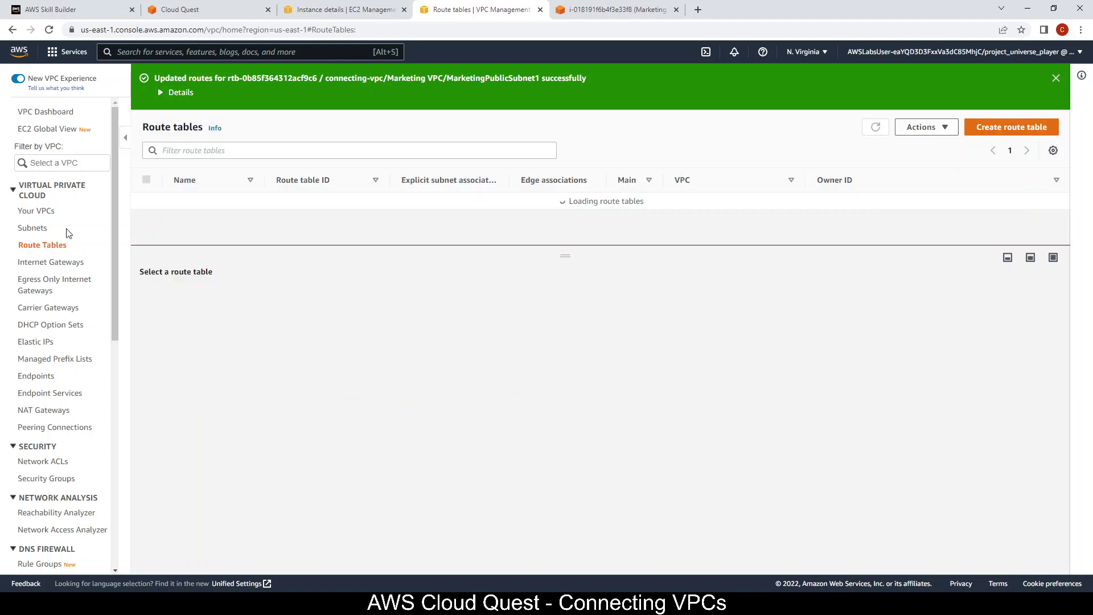
{"action": "left_click_drag", "start_coordinate": [263, 180], "coordinate": [430, 180]}
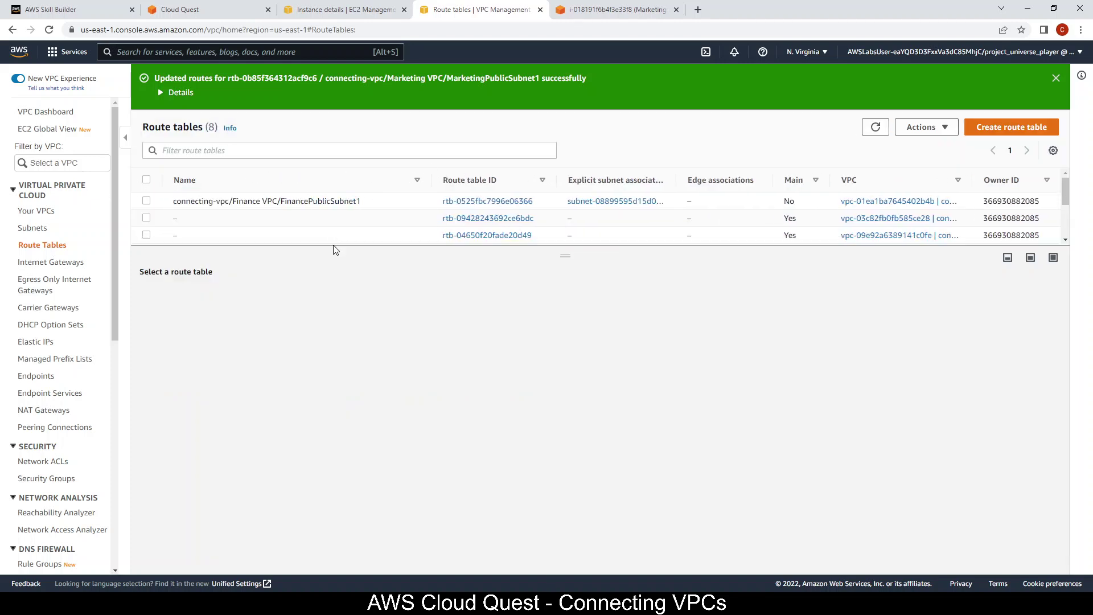
{"action": "left_click_drag", "start_coordinate": [332, 247], "coordinate": [333, 329]}
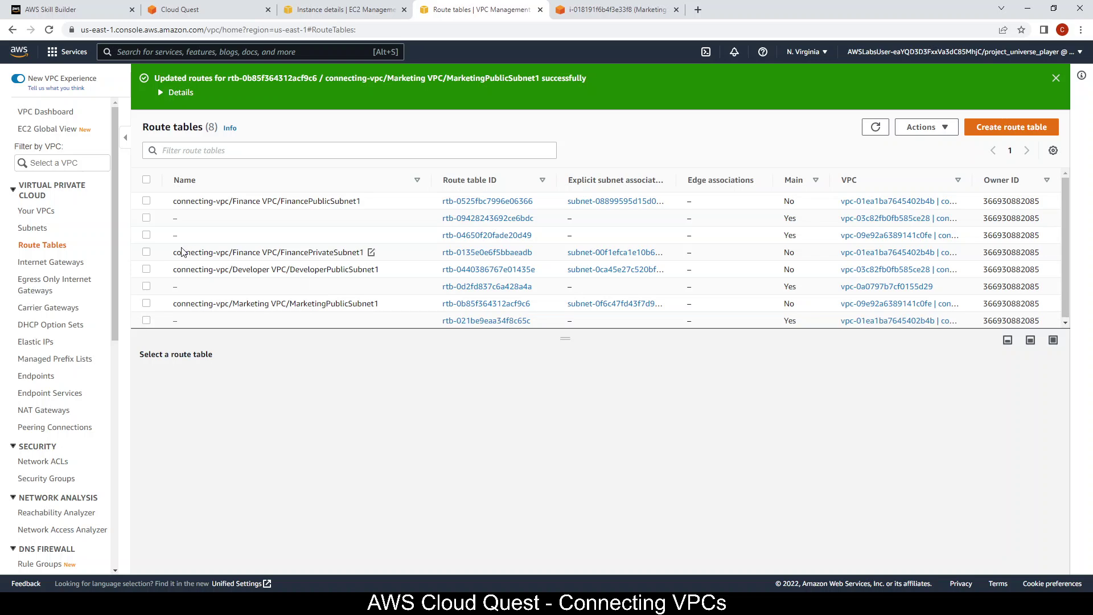
{"action": "left_click", "coordinate": [147, 252]}
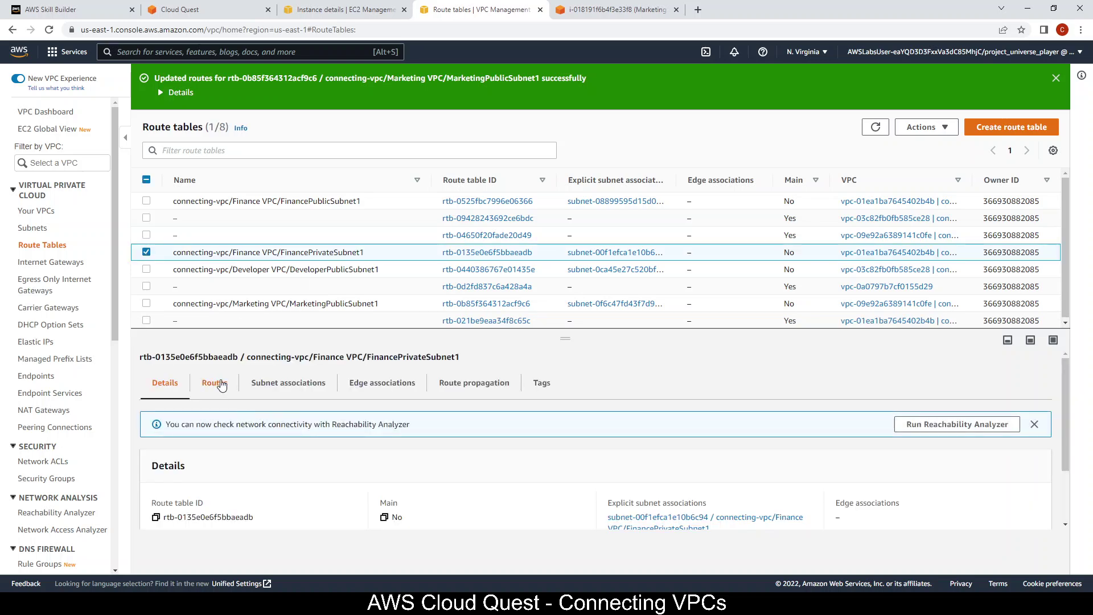
{"action": "left_click", "coordinate": [214, 382]}
{"action": "left_click", "coordinate": [219, 10]}
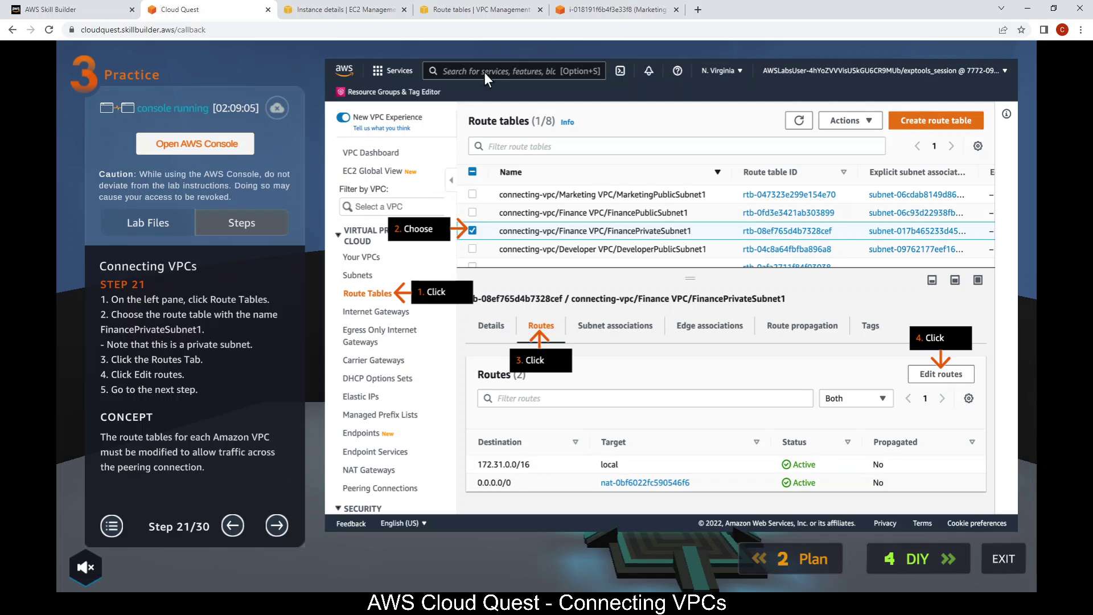
{"action": "left_click", "coordinate": [492, 10]}
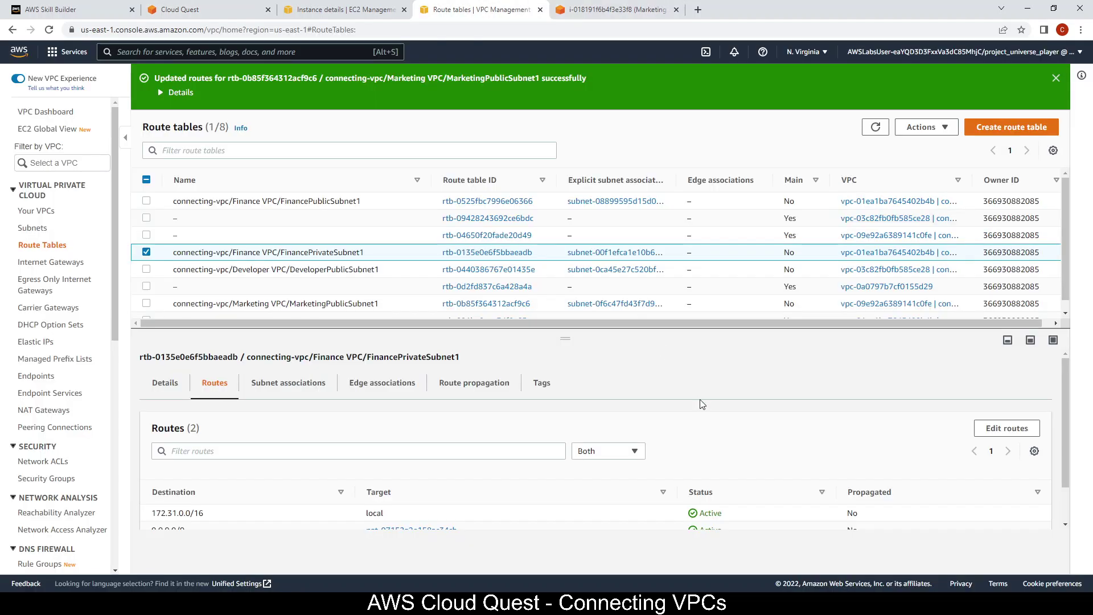
{"action": "left_click", "coordinate": [994, 430]}
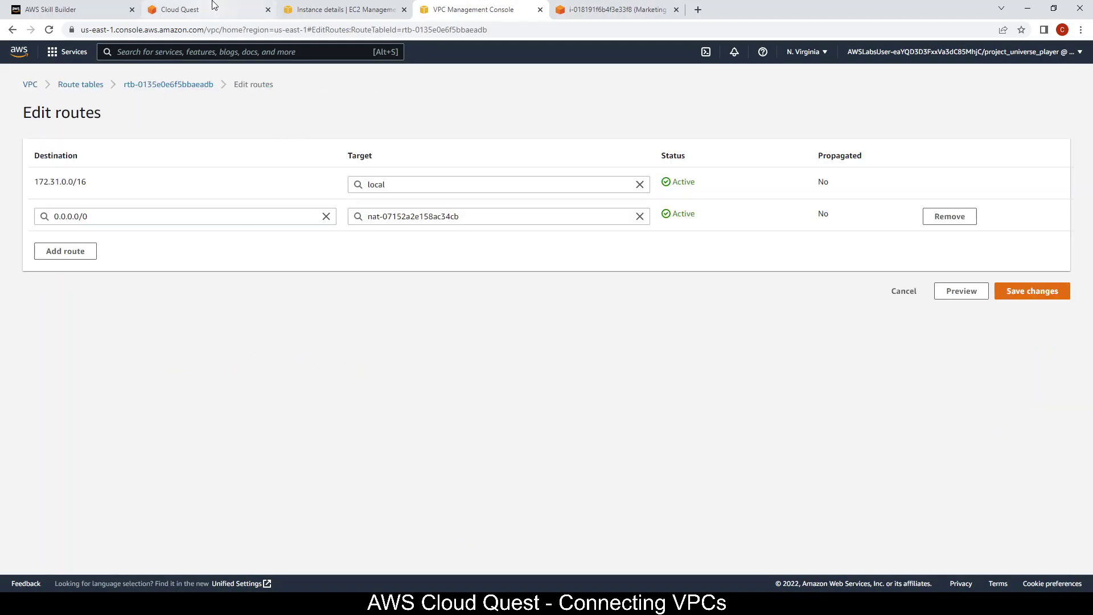
Step: Go on to lab step 22 in Cloud Quest, then add a route with destination 10.10.0.0/16 in the VPC console
{"action": "left_click", "coordinate": [210, 7]}
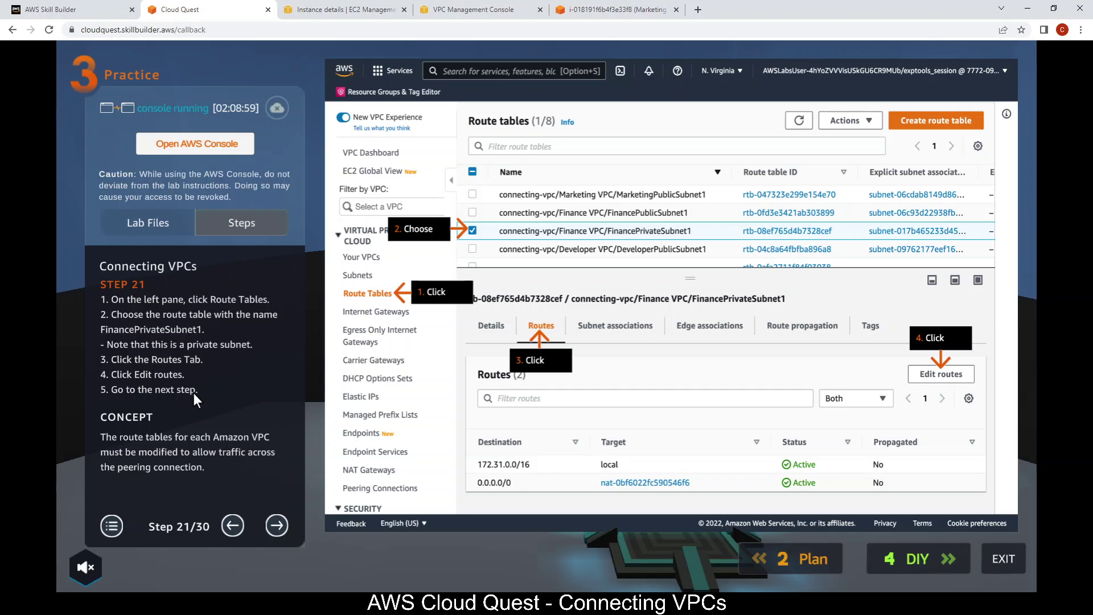
{"action": "left_click", "coordinate": [277, 524]}
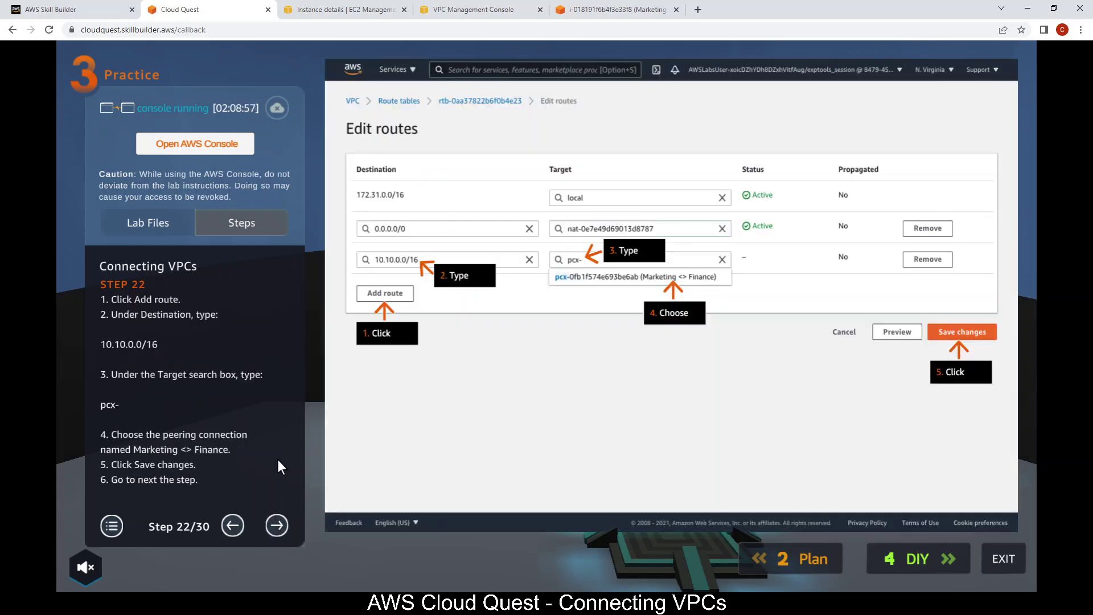
{"action": "left_click", "coordinate": [462, 7]}
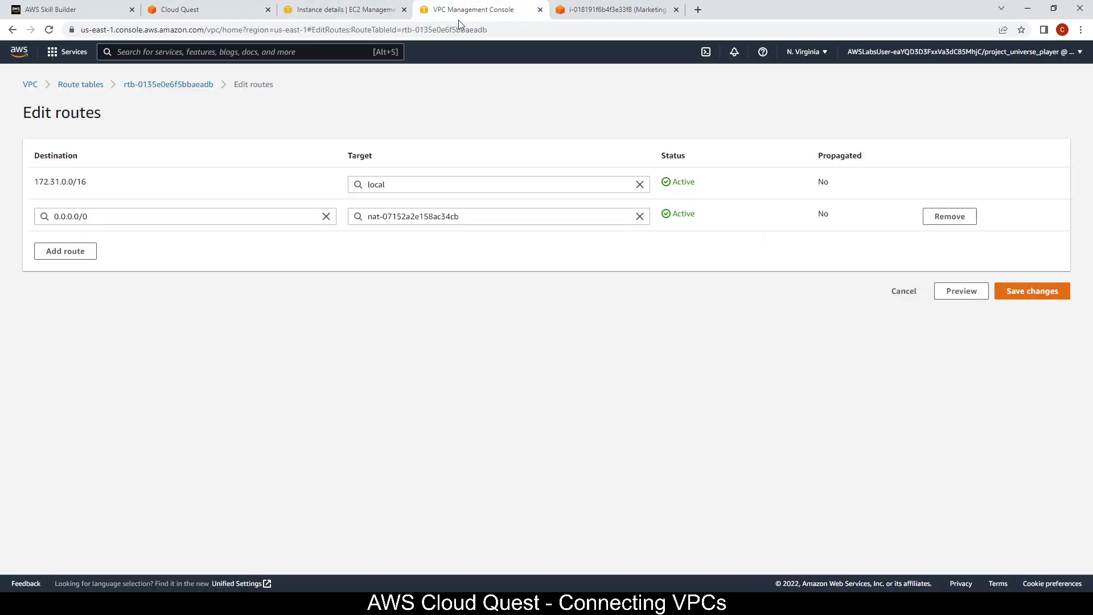
{"action": "left_click", "coordinate": [66, 251]}
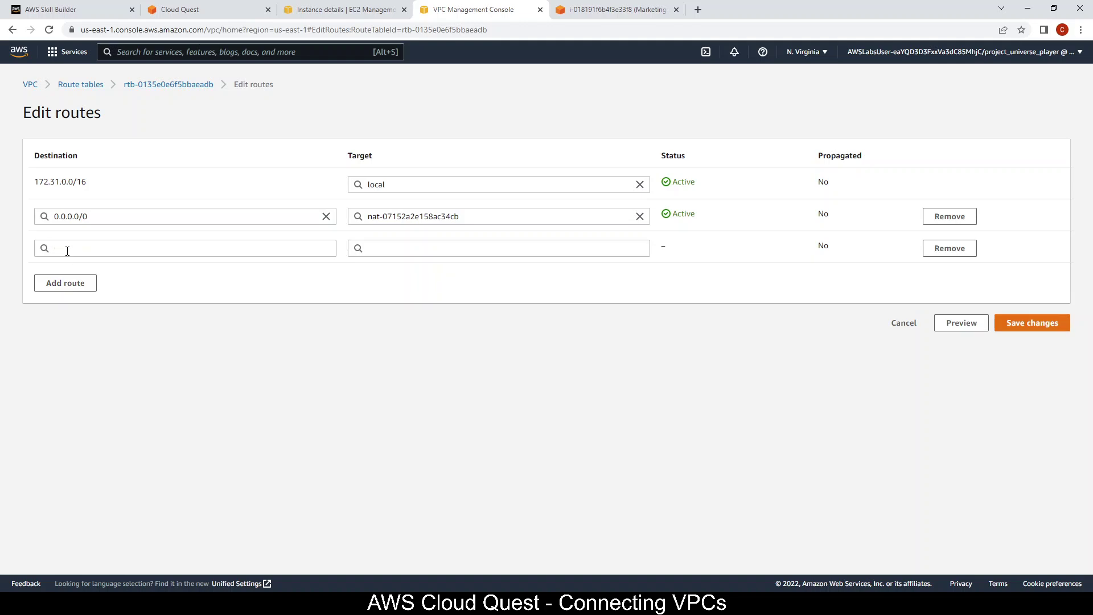
{"action": "left_click", "coordinate": [86, 247]}
{"action": "type", "text": "10.10"}
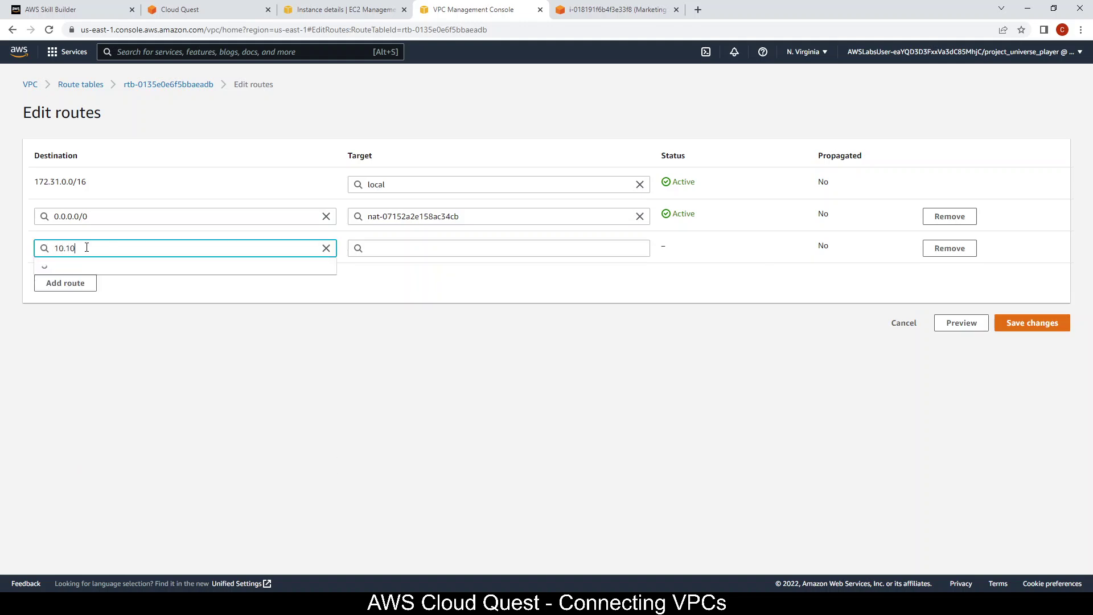
{"action": "type", "text": ".0.0/16"}
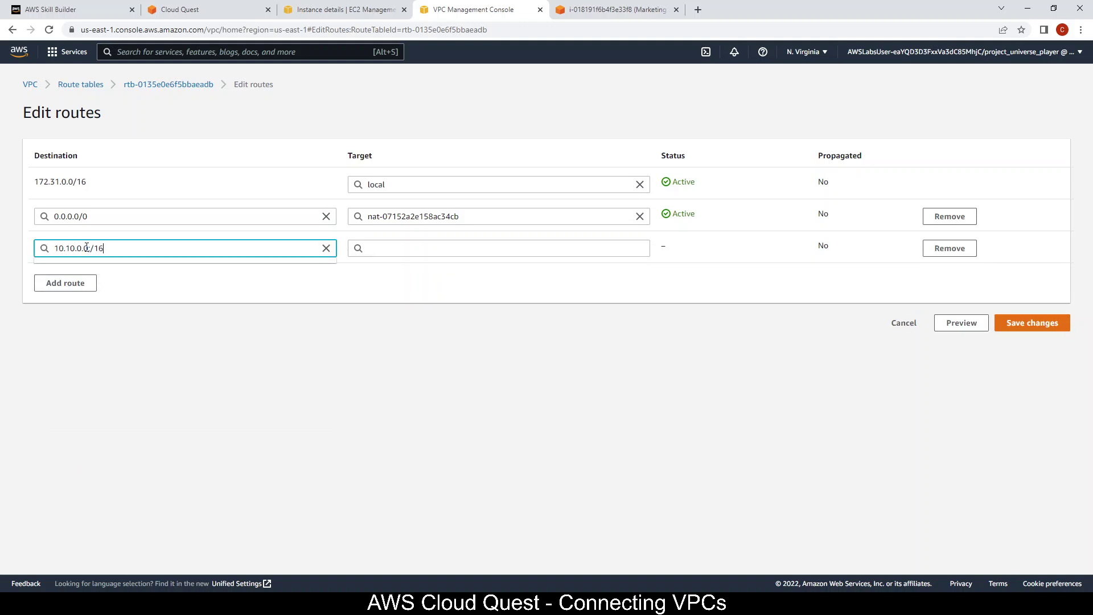
{"action": "left_click", "coordinate": [125, 266]}
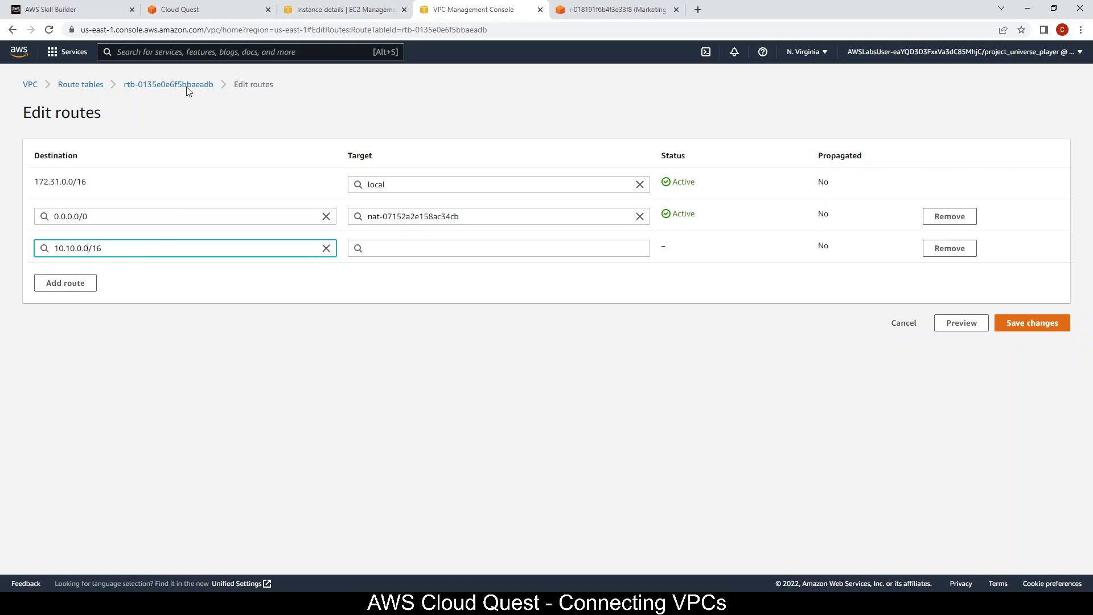
Step: Check the target in lab step 22, search for pcx- and set the 10.10.0.0/16 route's target to the Marketing <> Finance peering connection
{"action": "left_click", "coordinate": [179, 10]}
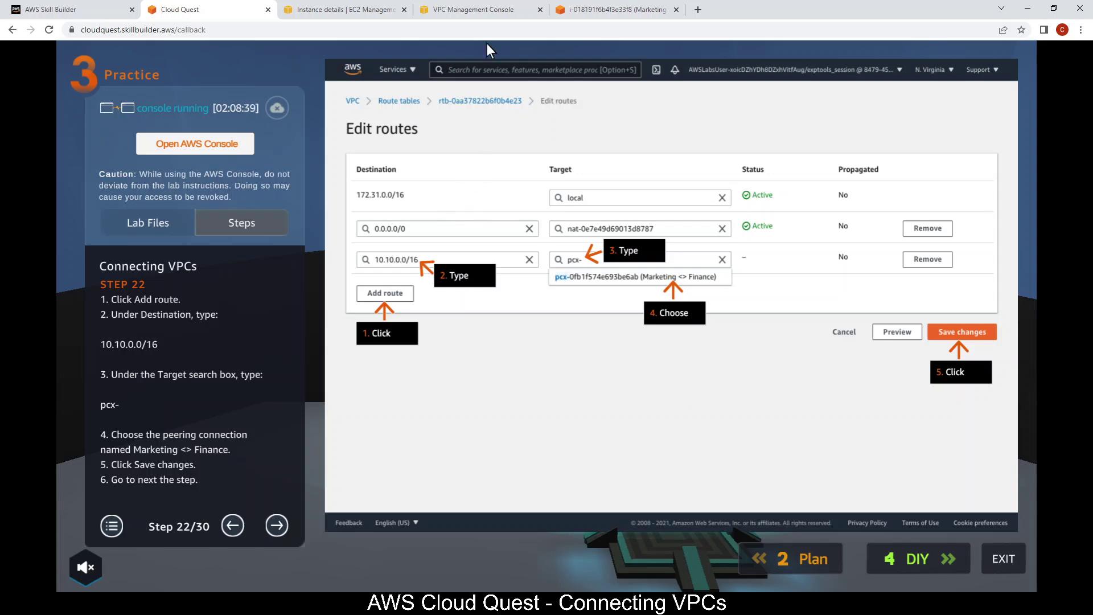
{"action": "left_click", "coordinate": [500, 10]}
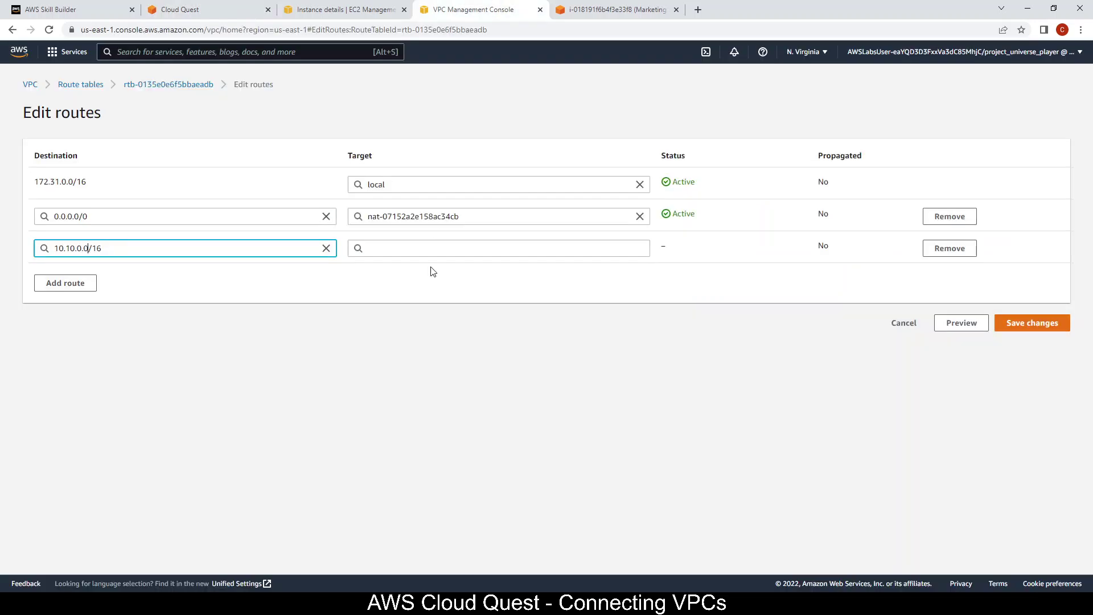
{"action": "left_click", "coordinate": [431, 248]}
{"action": "type", "text": "p"}
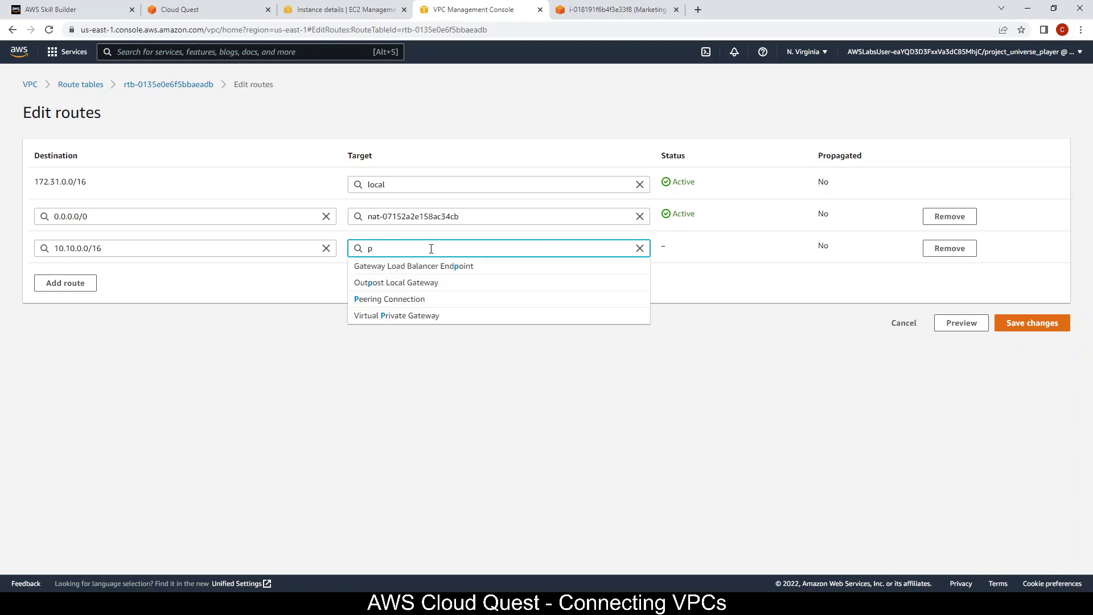
{"action": "type", "text": "cx"}
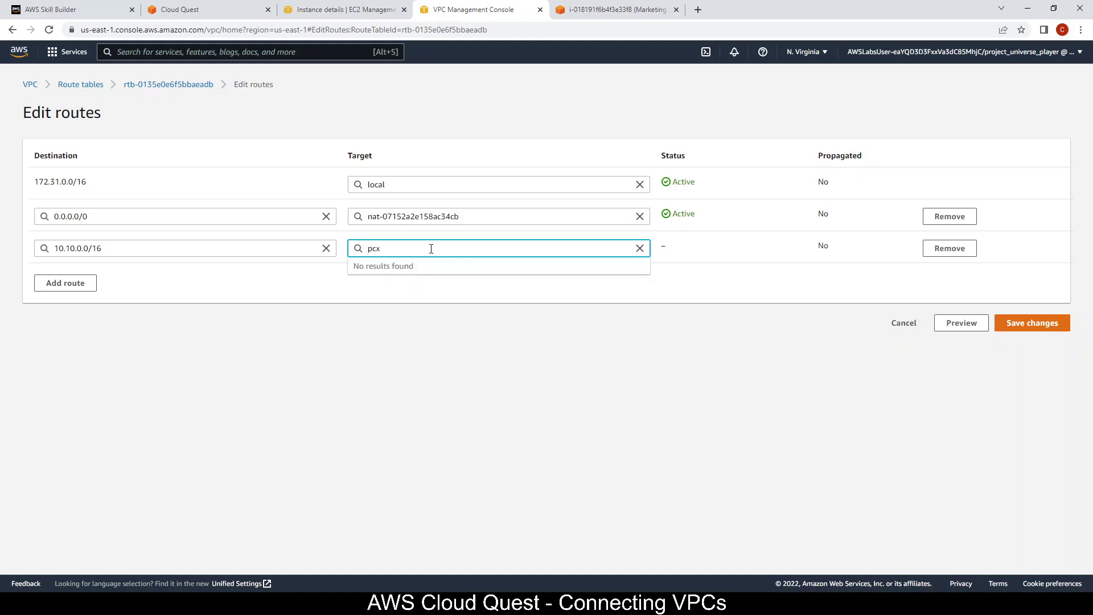
{"action": "type", "text": "-"}
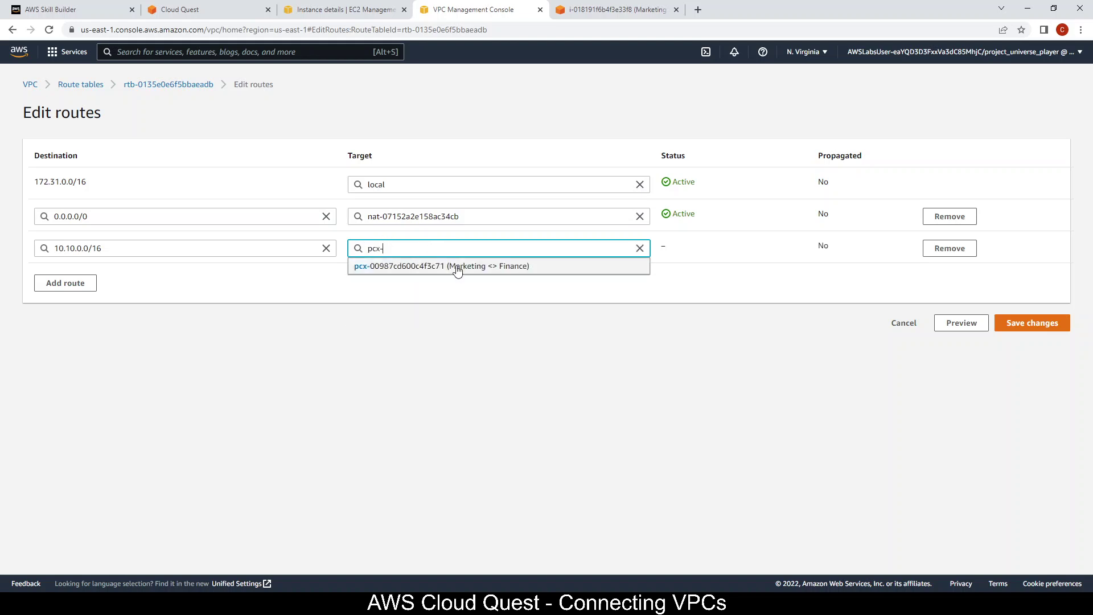
{"action": "left_click", "coordinate": [458, 271]}
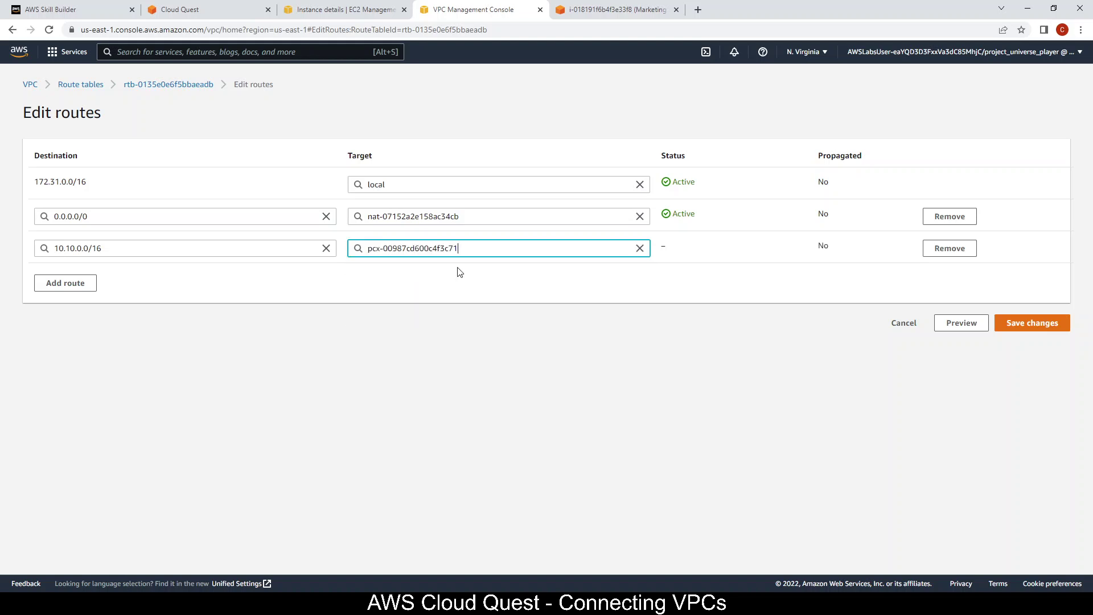
Step: Recheck lab step 22 in Cloud Quest and save the route changes for FinancePrivateSubnet1 in the VPC console
{"action": "left_click", "coordinate": [226, 6]}
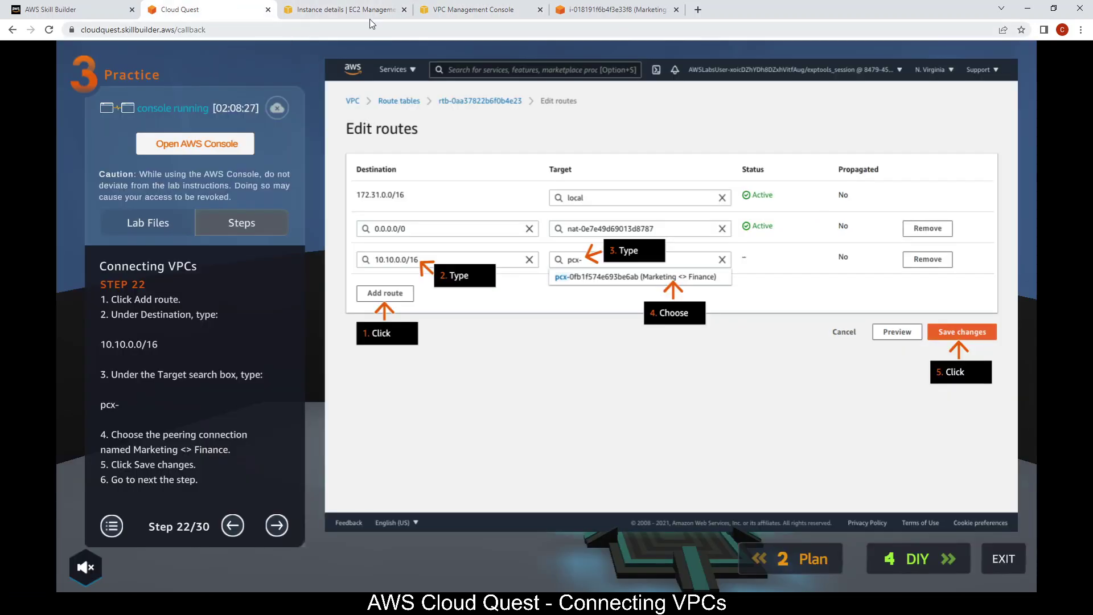
{"action": "left_click", "coordinate": [473, 10]}
{"action": "left_click", "coordinate": [1025, 324]}
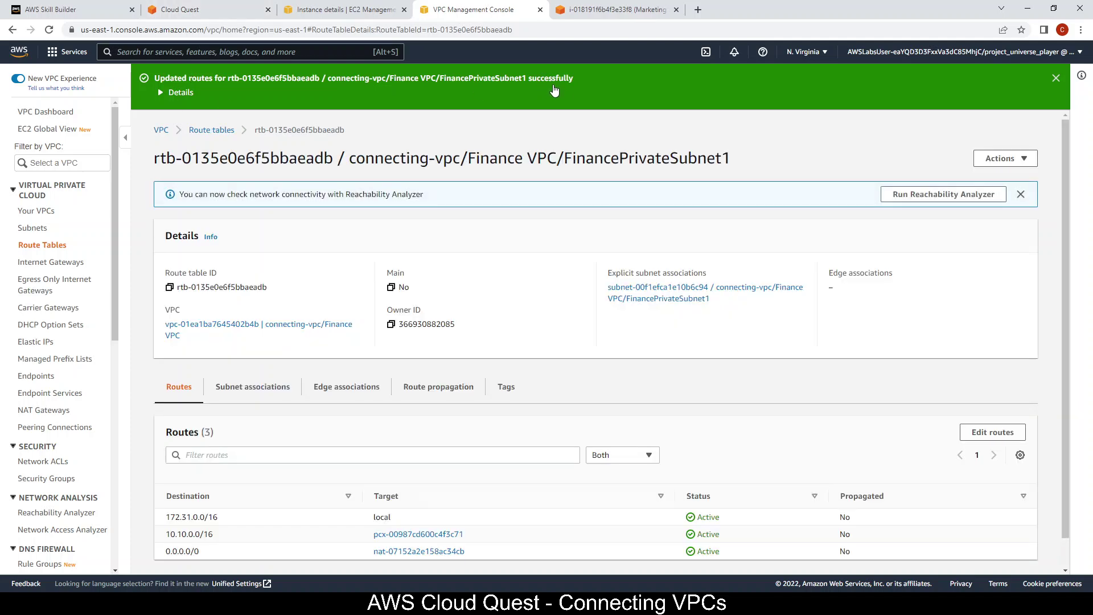
Step: Go on to lab step 23 in Cloud Quest and return to the list of instances in the EC2 console
{"action": "left_click", "coordinate": [207, 7]}
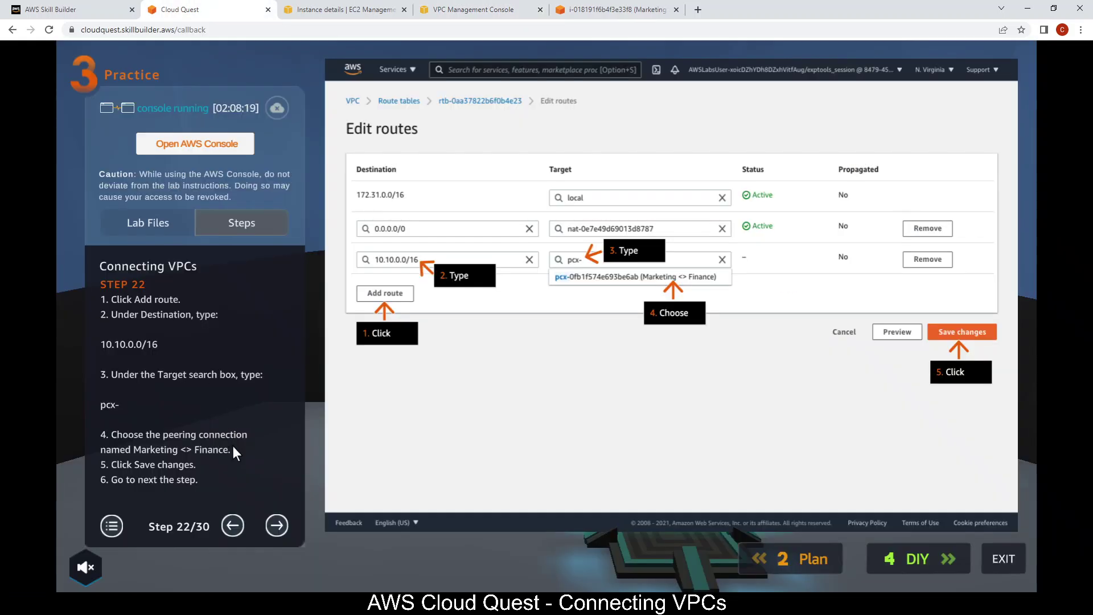
{"action": "left_click", "coordinate": [283, 526]}
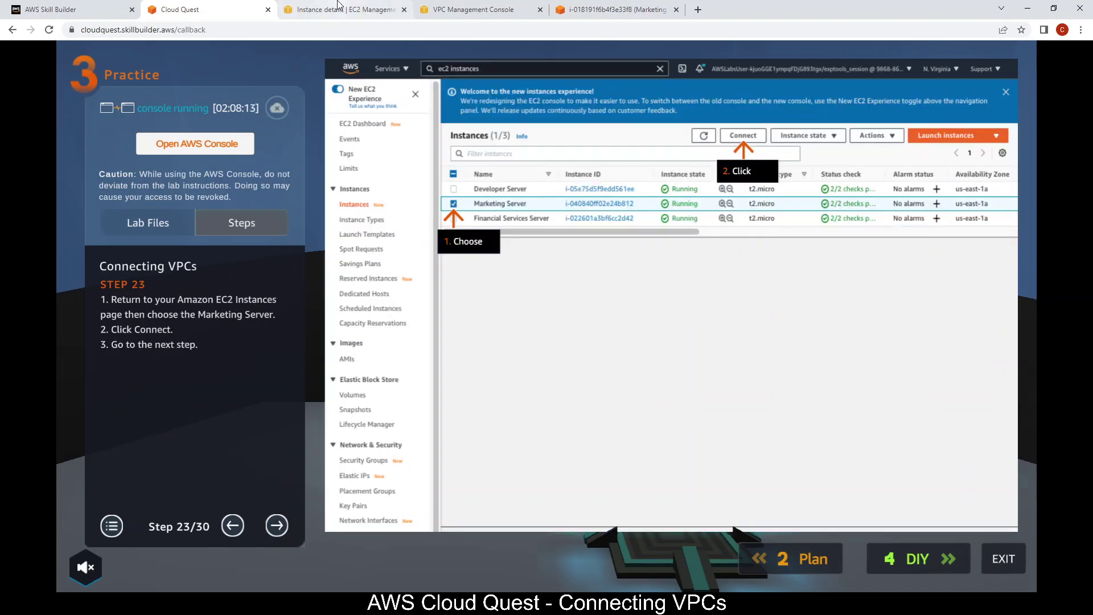
{"action": "left_click", "coordinate": [450, 6]}
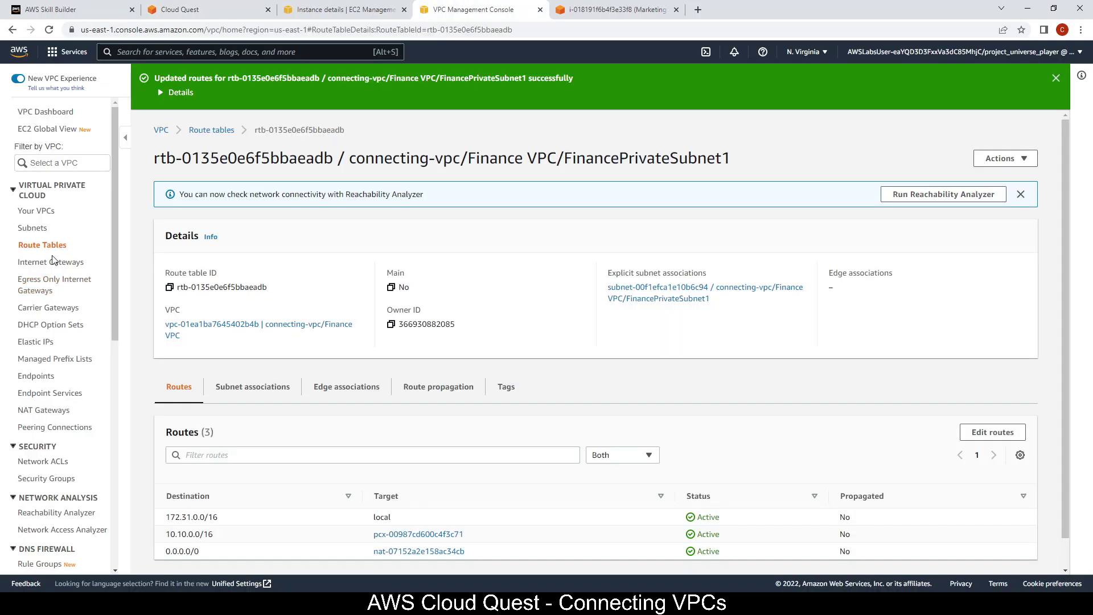
{"action": "scroll", "coordinate": [57, 262], "scroll_direction": "down", "scroll_amount": 3}
{"action": "scroll", "coordinate": [57, 262], "scroll_direction": "up", "scroll_amount": 3}
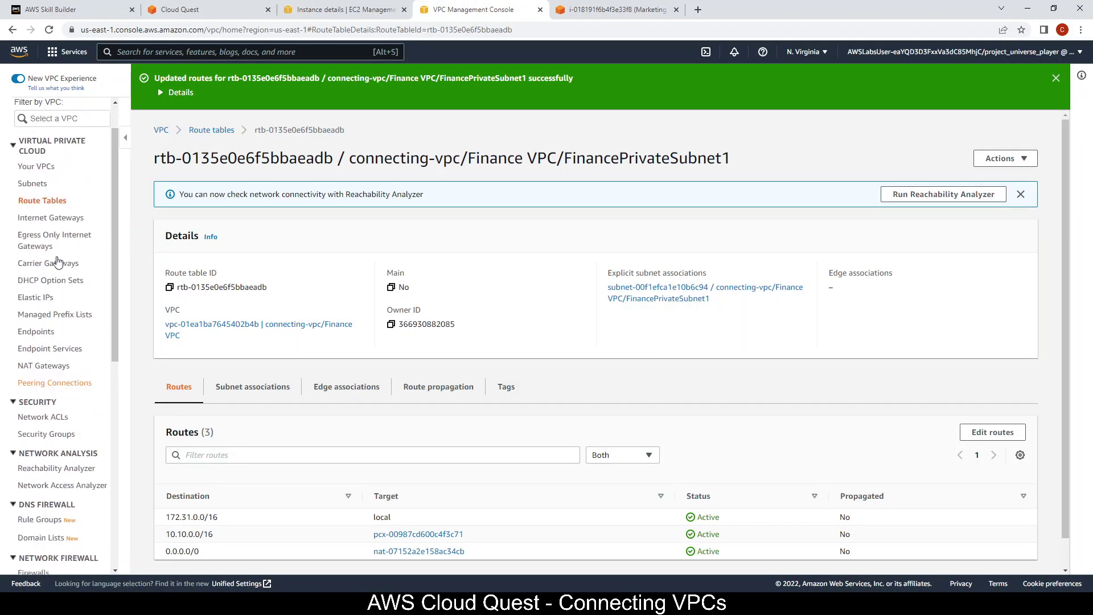
{"action": "left_click", "coordinate": [340, 8]}
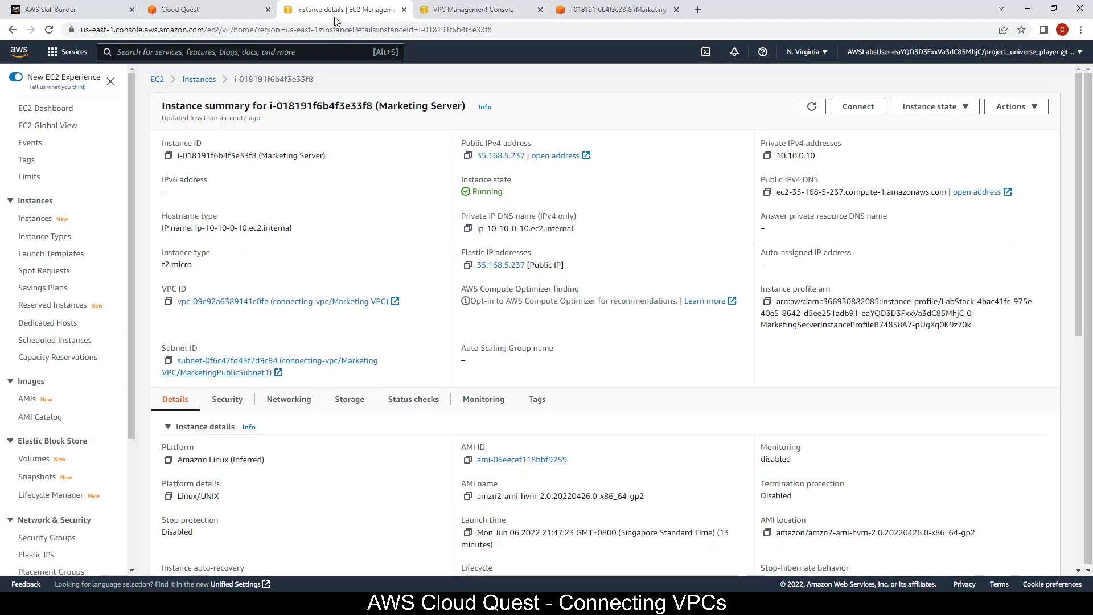
{"action": "left_click", "coordinate": [196, 79]}
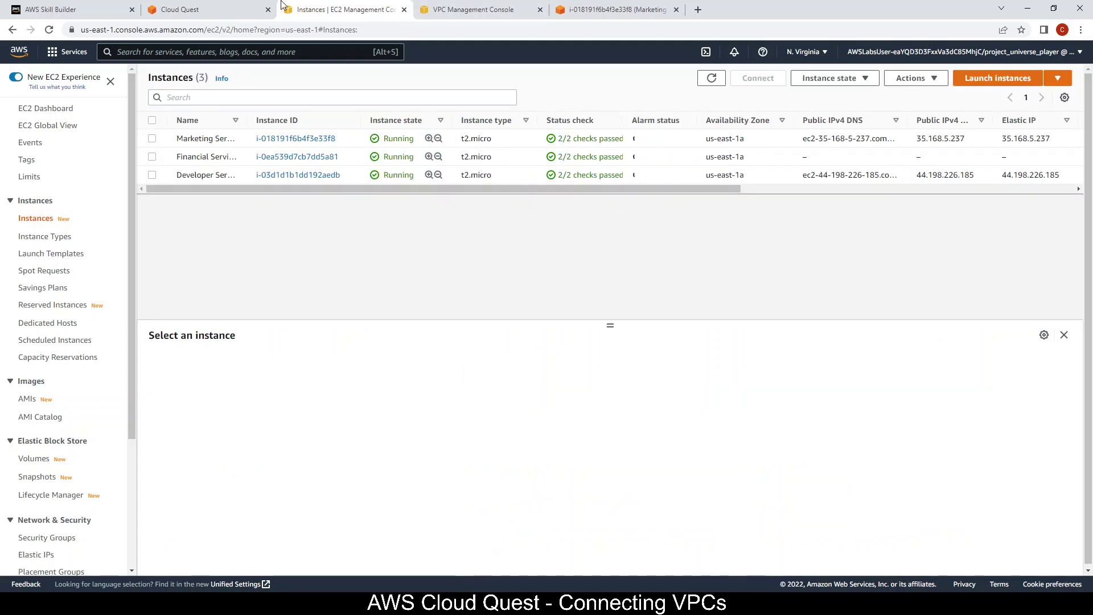
Step: Recheck lab step 23 in Cloud Quest, then select the Marketing Server in the EC2 console and open its connection options
{"action": "left_click", "coordinate": [239, 10]}
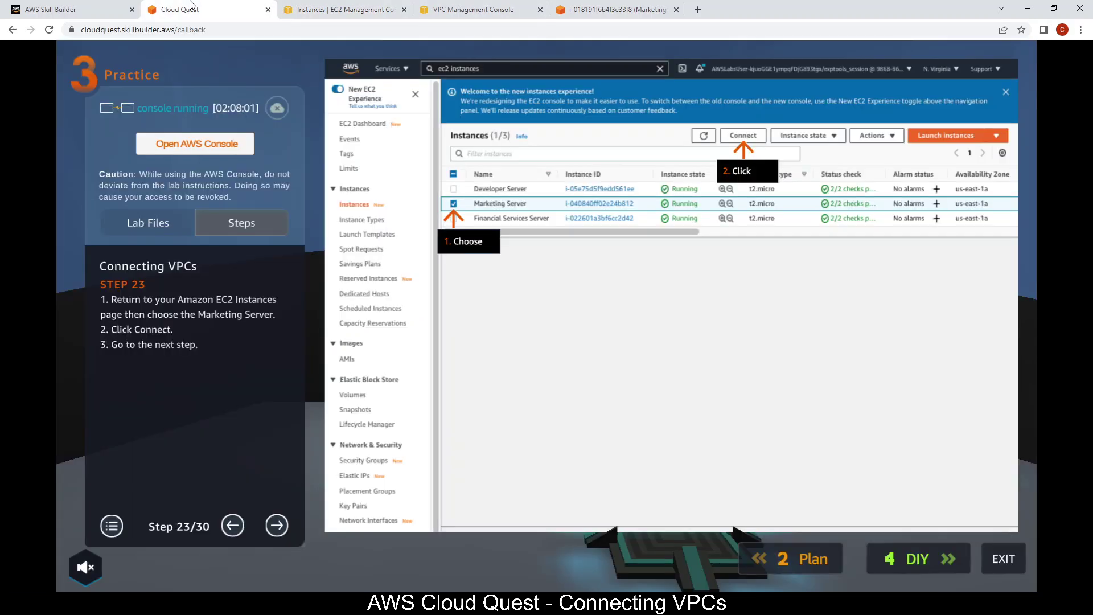
{"action": "left_click", "coordinate": [340, 7]}
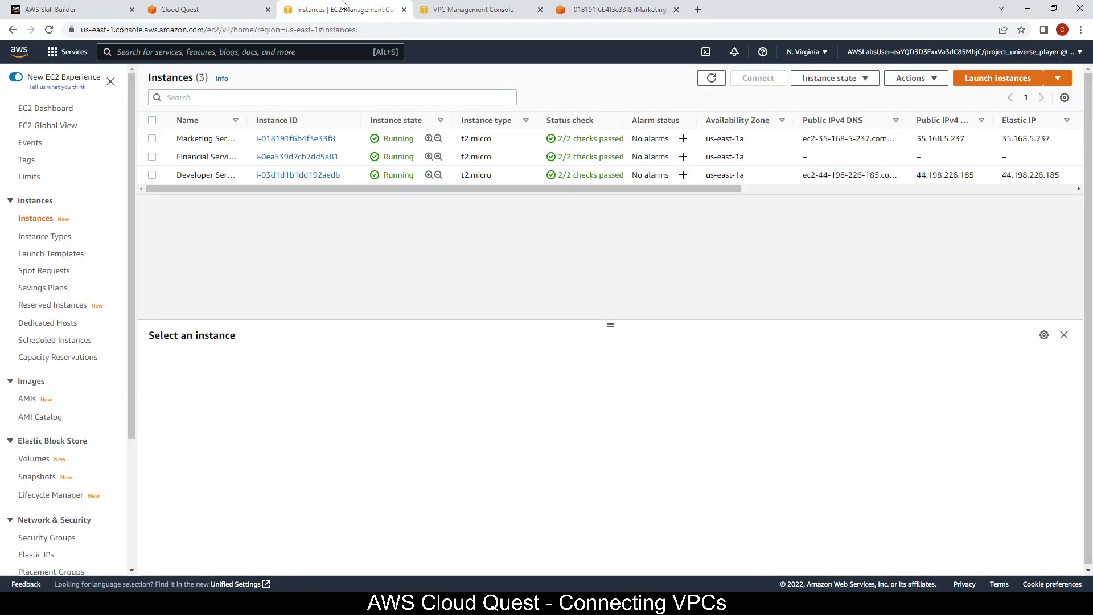
{"action": "left_click", "coordinate": [152, 139]}
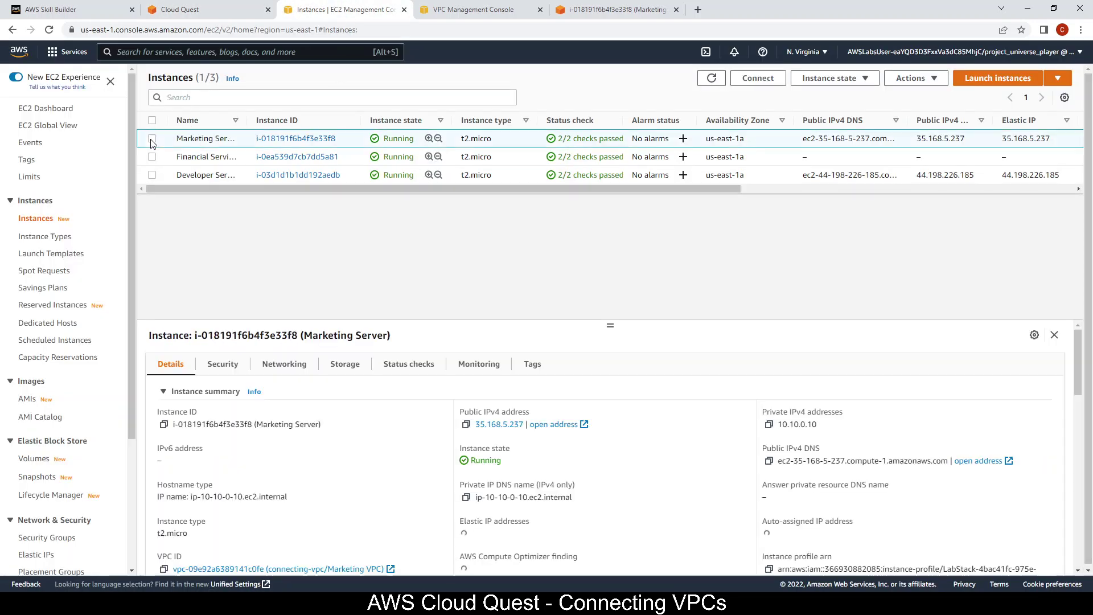
{"action": "left_click", "coordinate": [759, 79]}
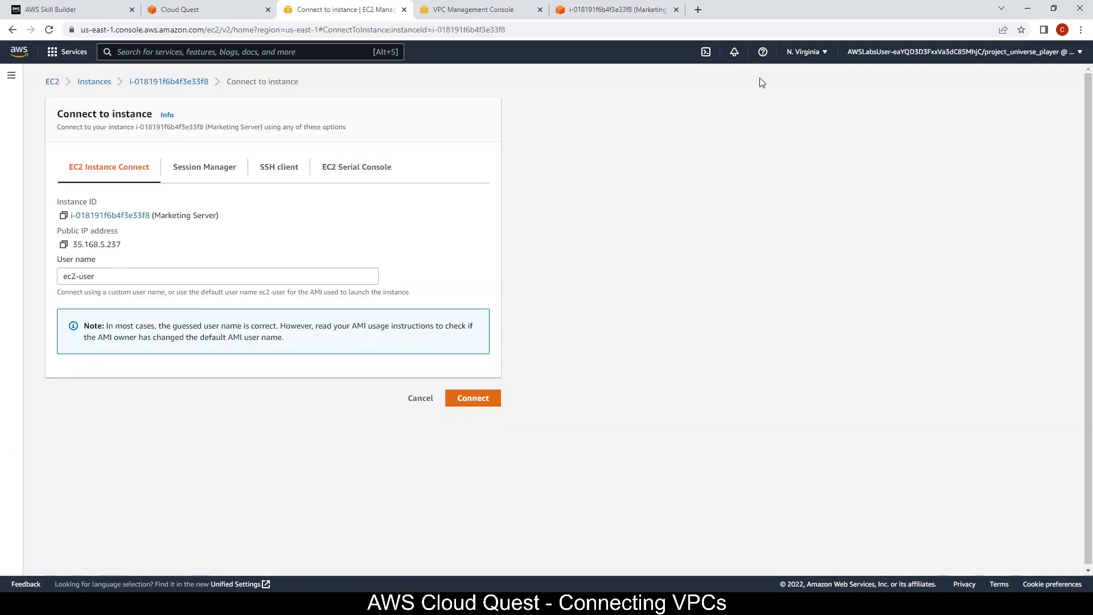
Step: Go through lab step 24 to step 25 in Cloud Quest and read the EC2 Instance Connect and ping instructions
{"action": "left_click", "coordinate": [197, 8]}
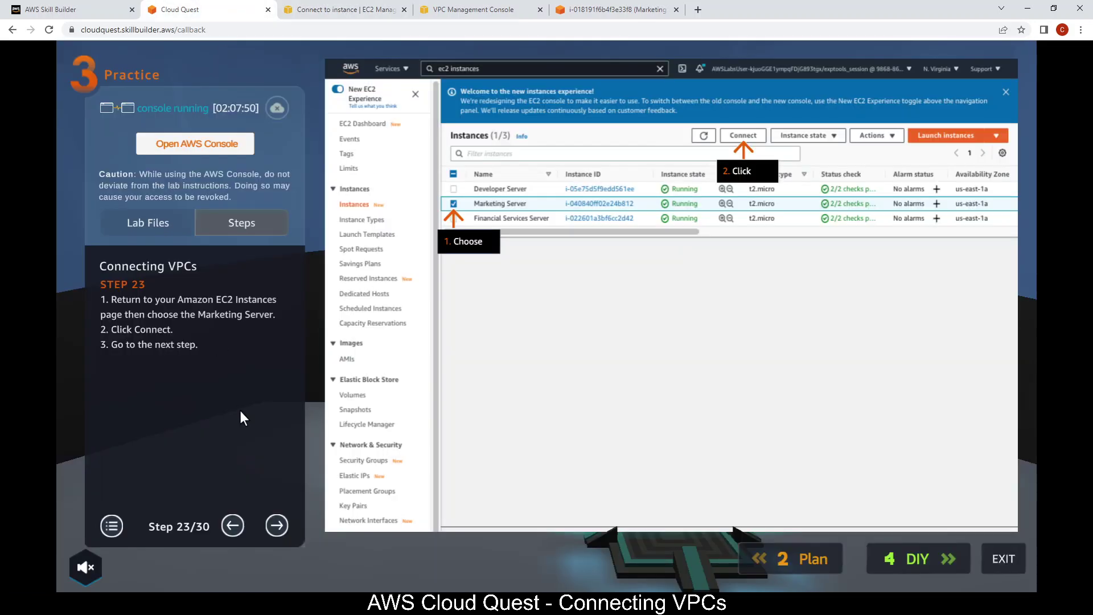
{"action": "left_click", "coordinate": [277, 525]}
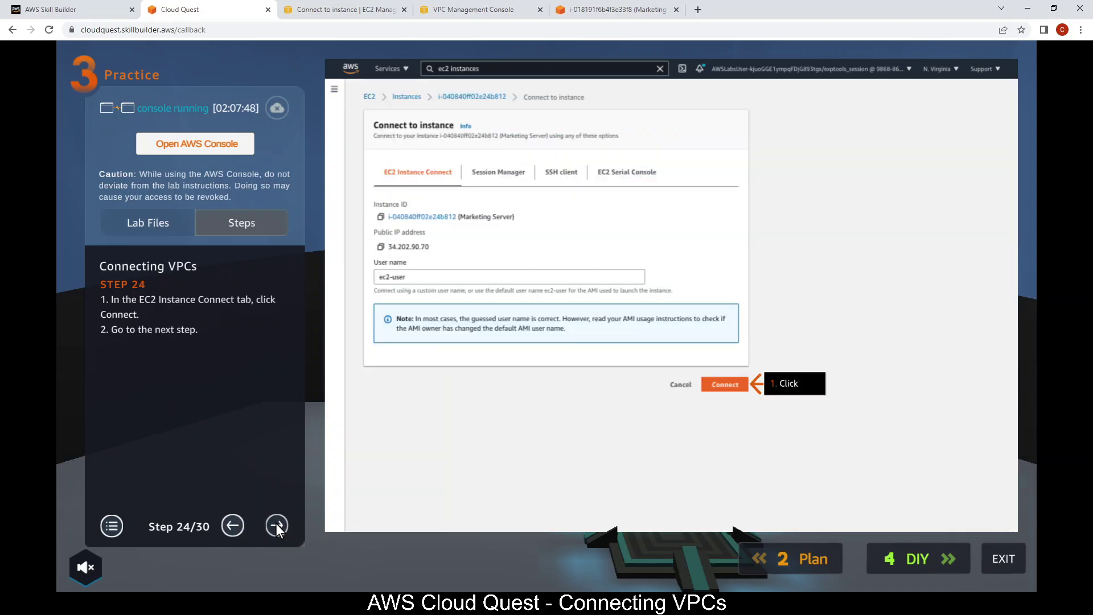
{"action": "left_click", "coordinate": [278, 525]}
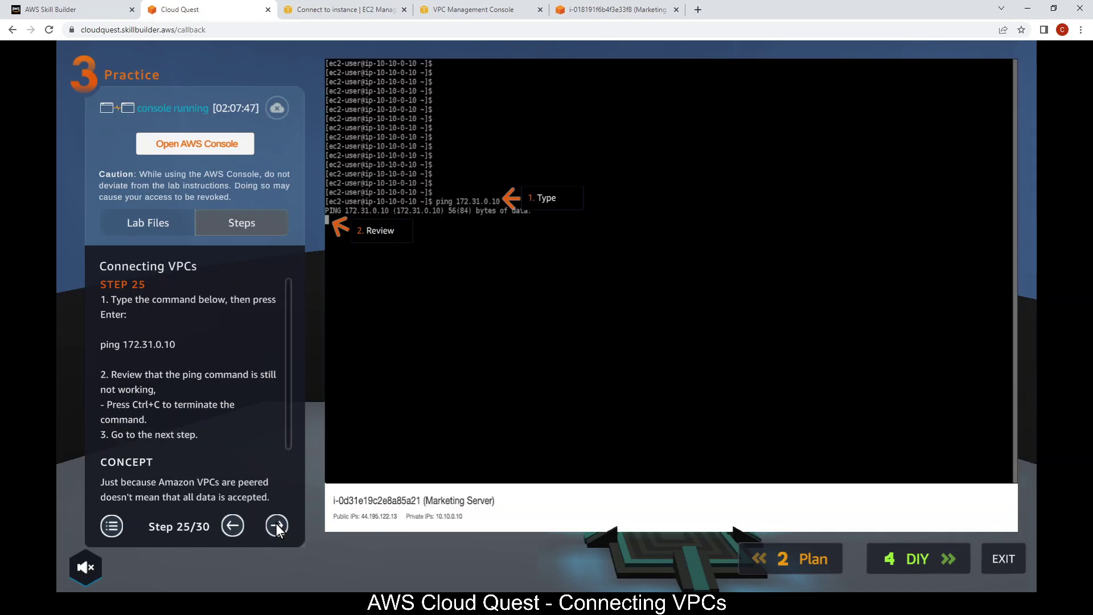
Step: Return to lab step 24 in Cloud Quest, then connect to the Marketing Server through EC2 Instance Connect in the EC2 console
{"action": "left_click", "coordinate": [235, 524]}
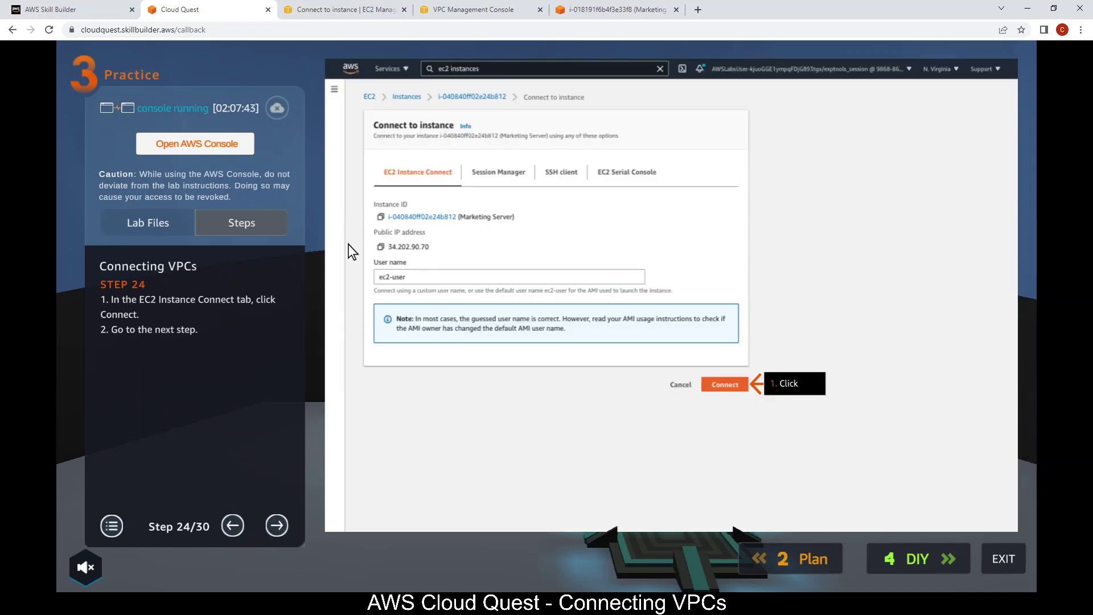
{"action": "left_click", "coordinate": [460, 9]}
{"action": "left_click", "coordinate": [350, 10]}
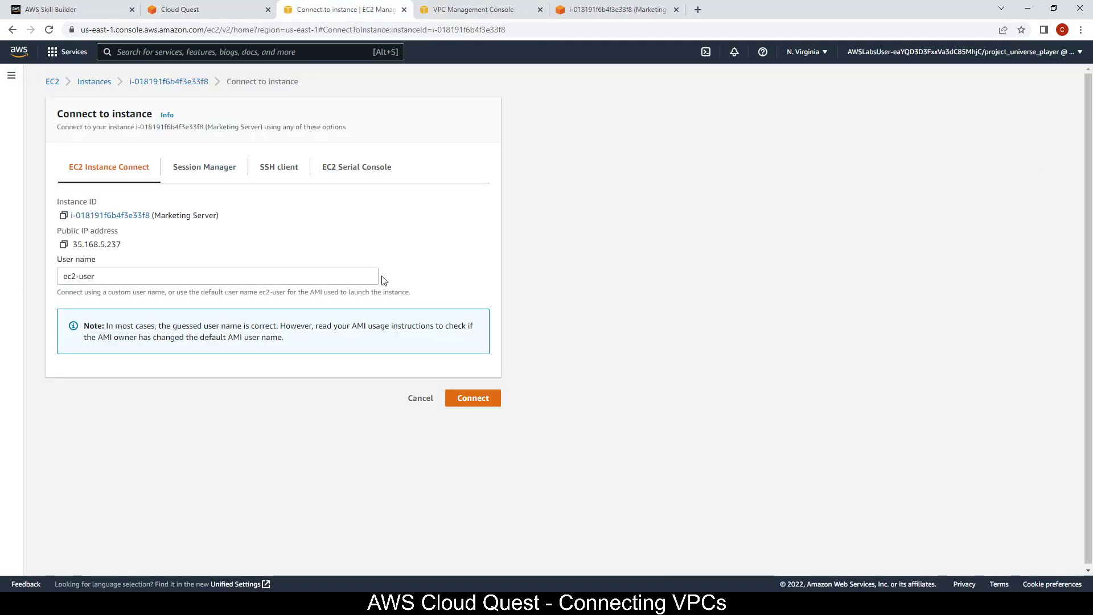
{"action": "left_click", "coordinate": [471, 397]}
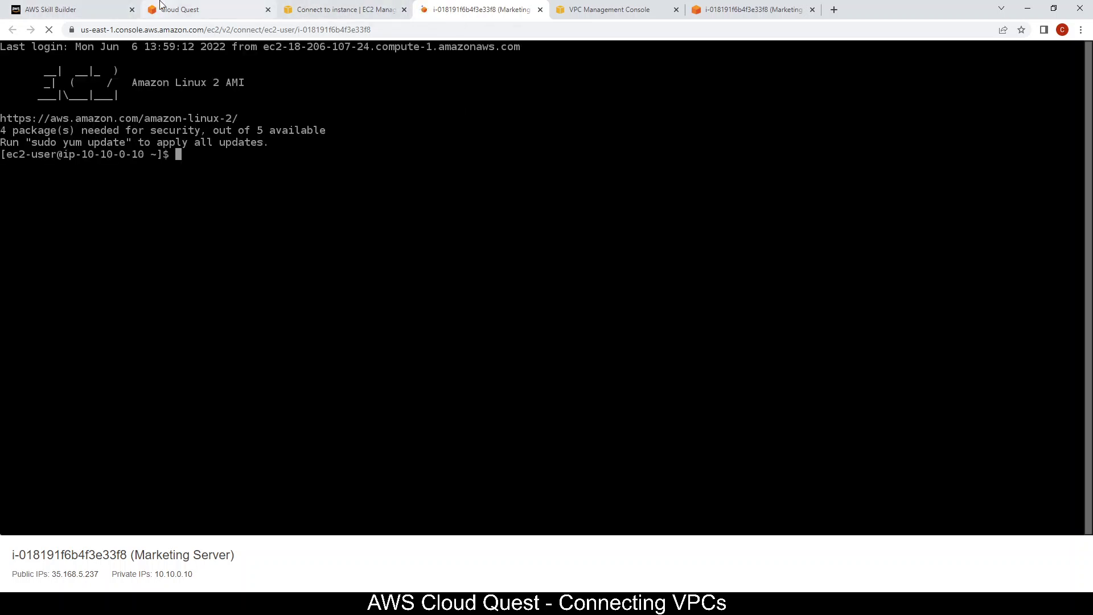
Step: Go on to lab step 25 in Cloud Quest and run ping 172.31.0.10 in the new Marketing Server terminal
{"action": "left_click", "coordinate": [188, 9]}
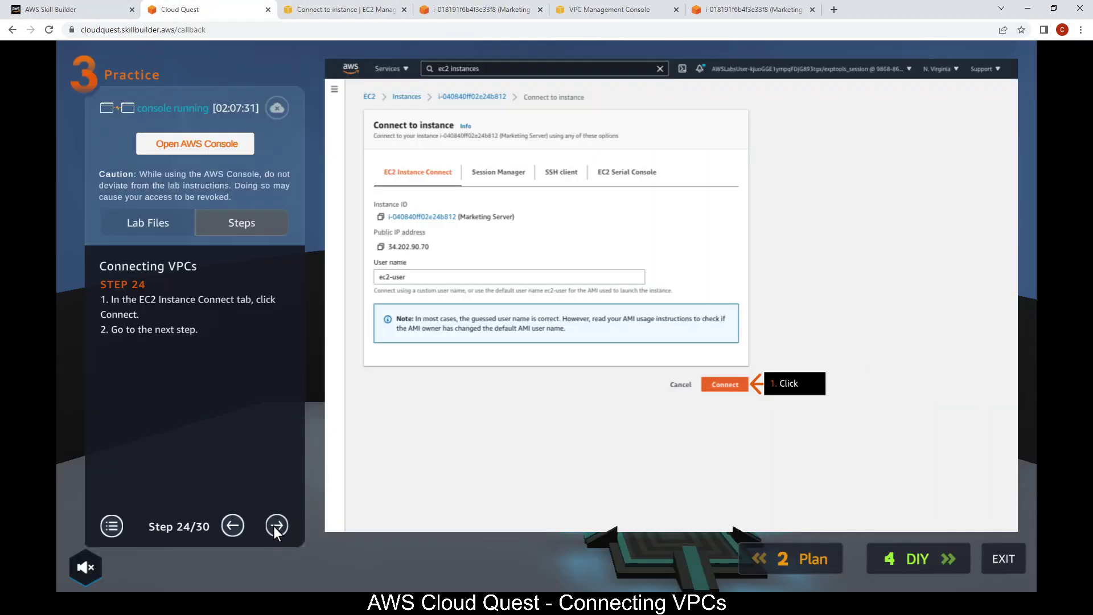
{"action": "left_click", "coordinate": [276, 525]}
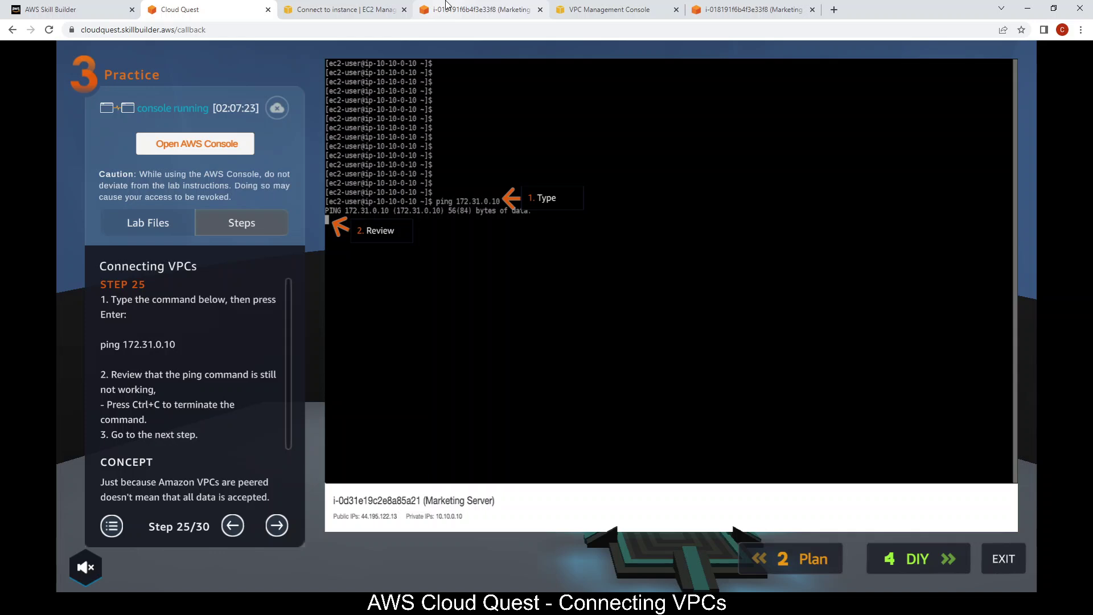
{"action": "left_click", "coordinate": [447, 7]}
{"action": "type", "text": "piong"}
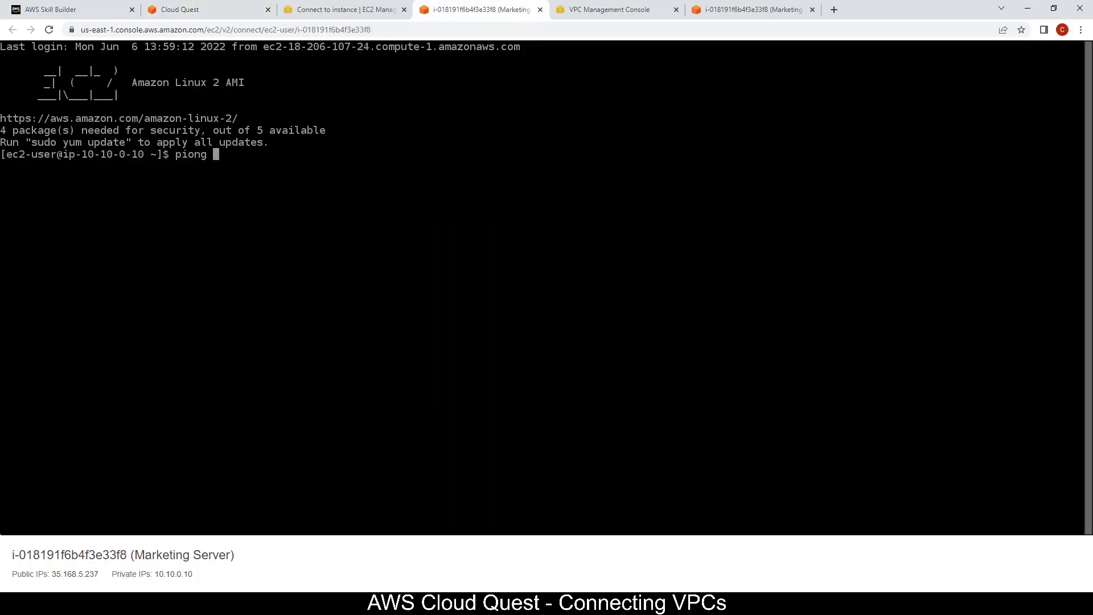
{"action": "key", "text": "BackSpace"}
{"action": "key", "text": "BackSpace"}
{"action": "key", "text": "BackSpace"}
{"action": "key", "text": "BackSpace"}
{"action": "type", "text": "ng 172.31.0.10"}
{"action": "key", "text": "Return"}
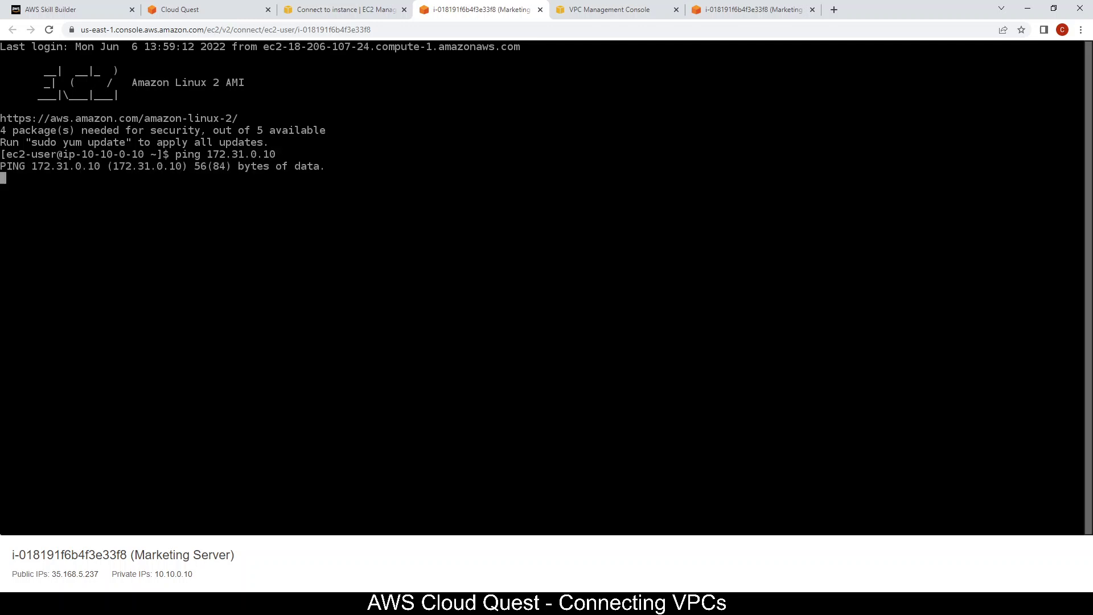
Step: Go on to lab step 26 in Cloud Quest and terminate the running ping in the Marketing Server terminal
{"action": "left_click", "coordinate": [219, 7]}
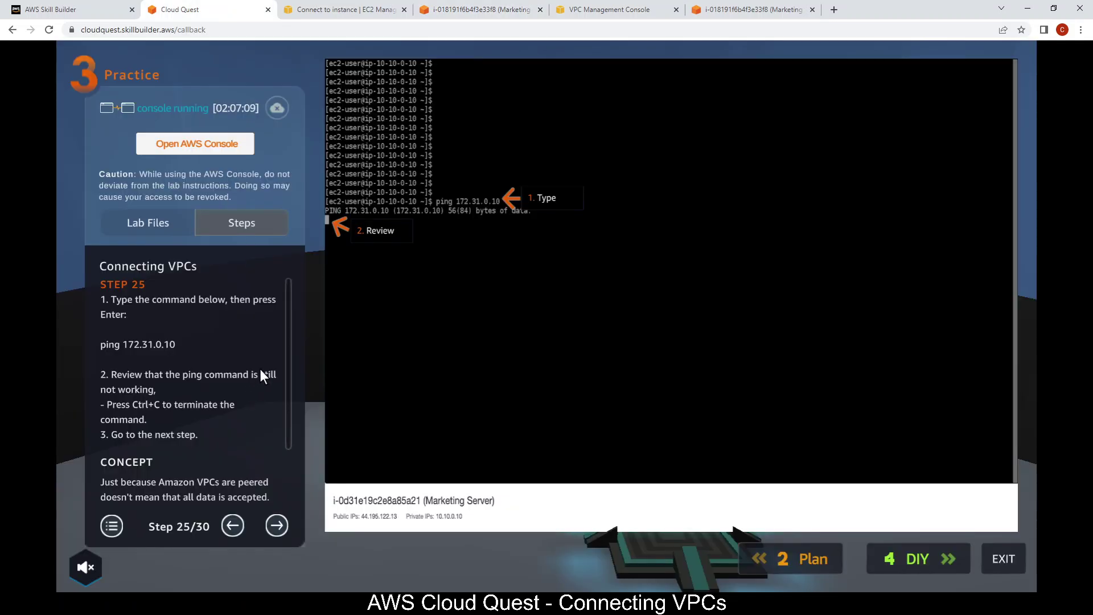
{"action": "left_click", "coordinate": [276, 525]}
{"action": "left_click", "coordinate": [503, 6]}
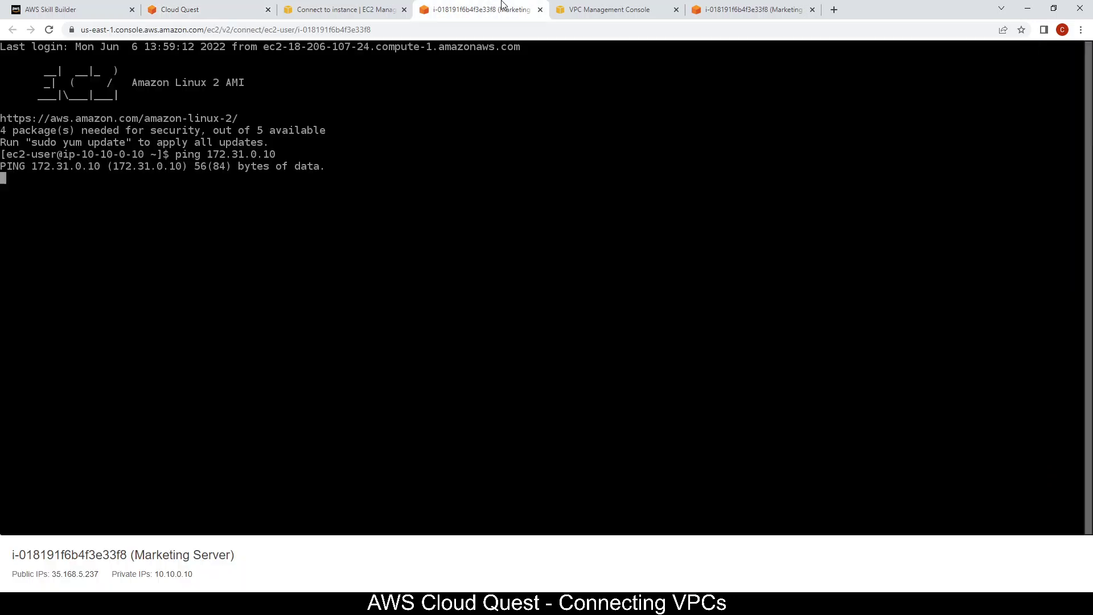
{"action": "key", "text": "ctrl+c"}
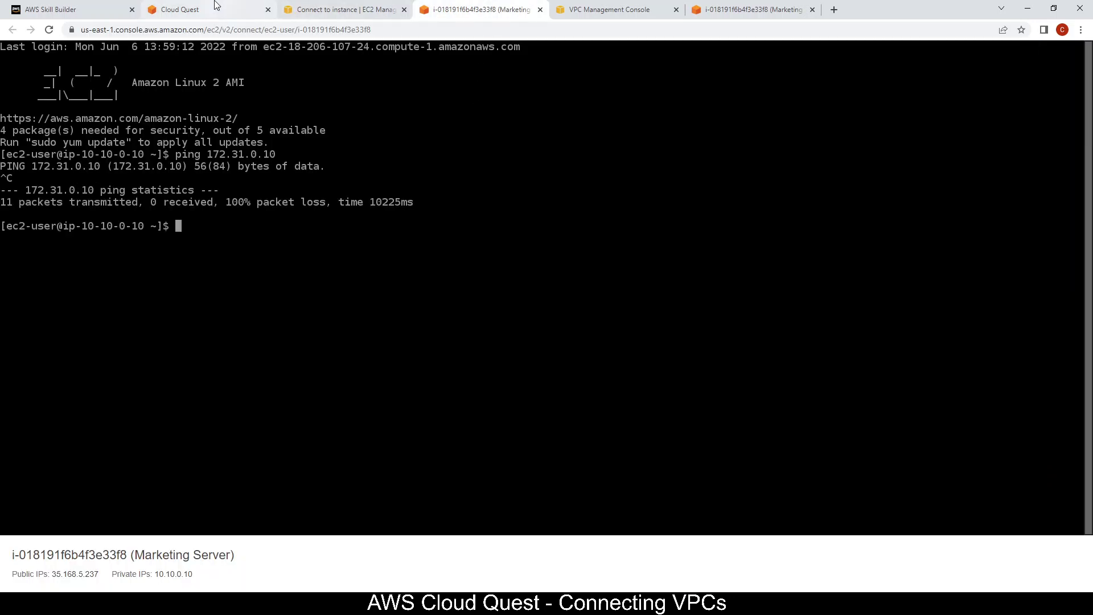
Step: Read lab step 26 in Cloud Quest, then select the Financial Services Server in the EC2 console's instance list
{"action": "left_click", "coordinate": [180, 9]}
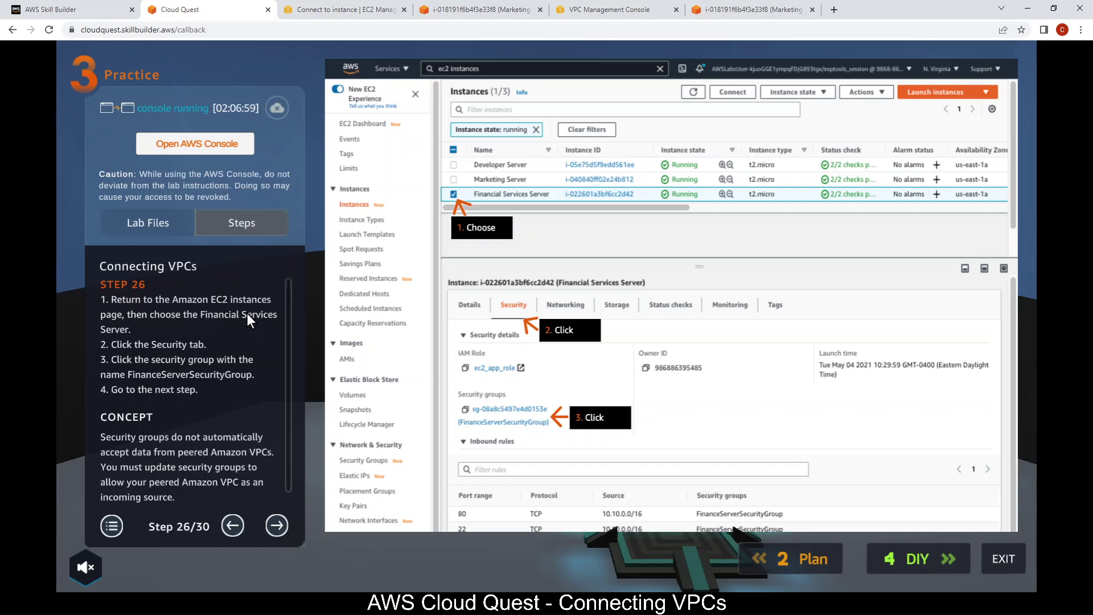
{"action": "left_click", "coordinate": [345, 9]}
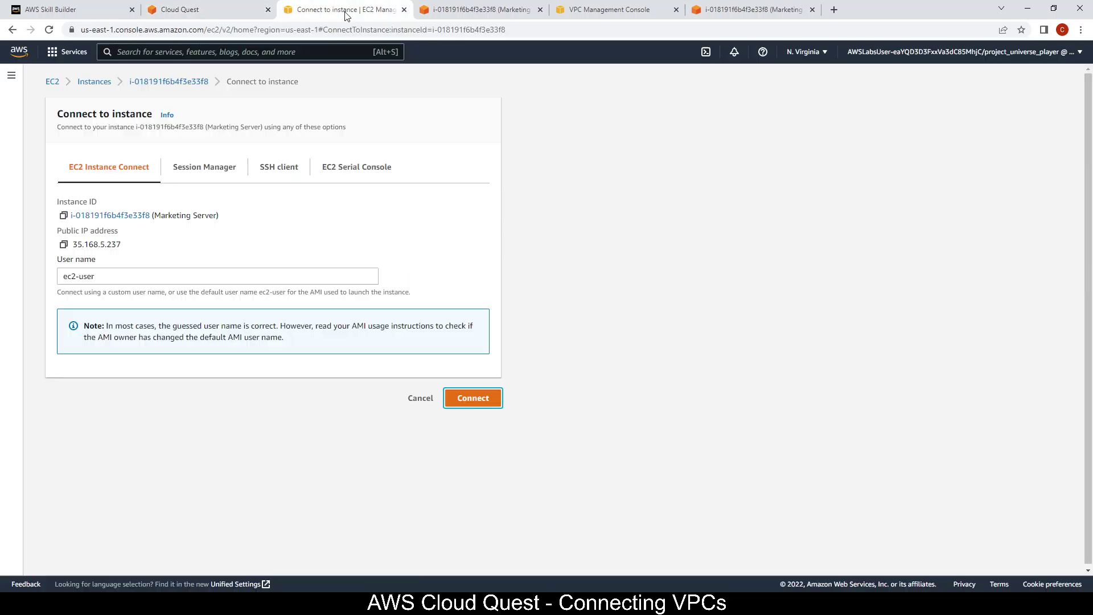
{"action": "left_click", "coordinate": [94, 82]}
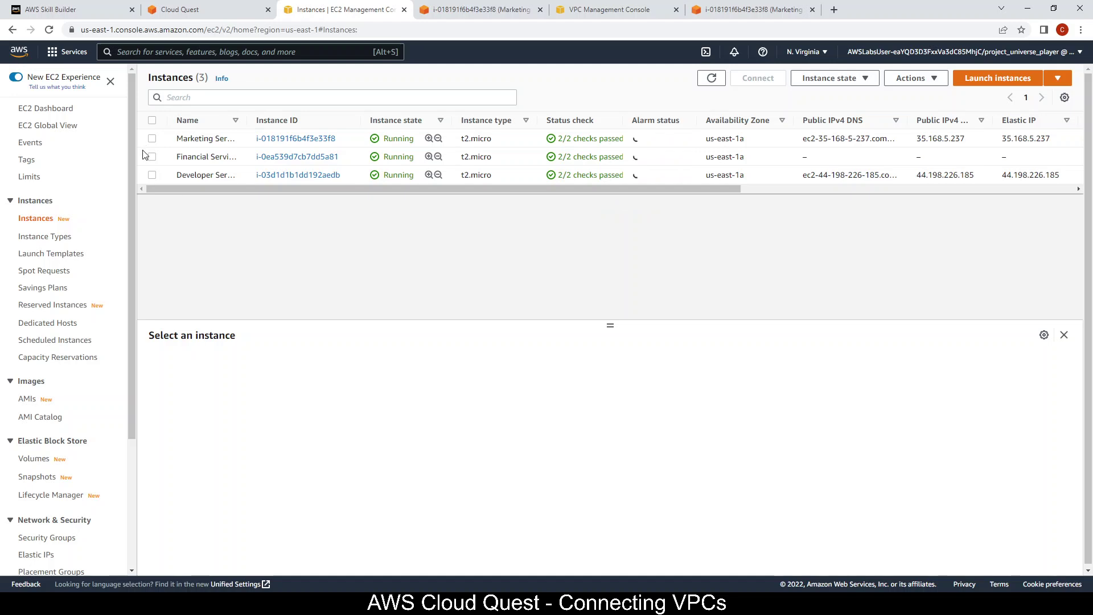
{"action": "left_click", "coordinate": [152, 156]}
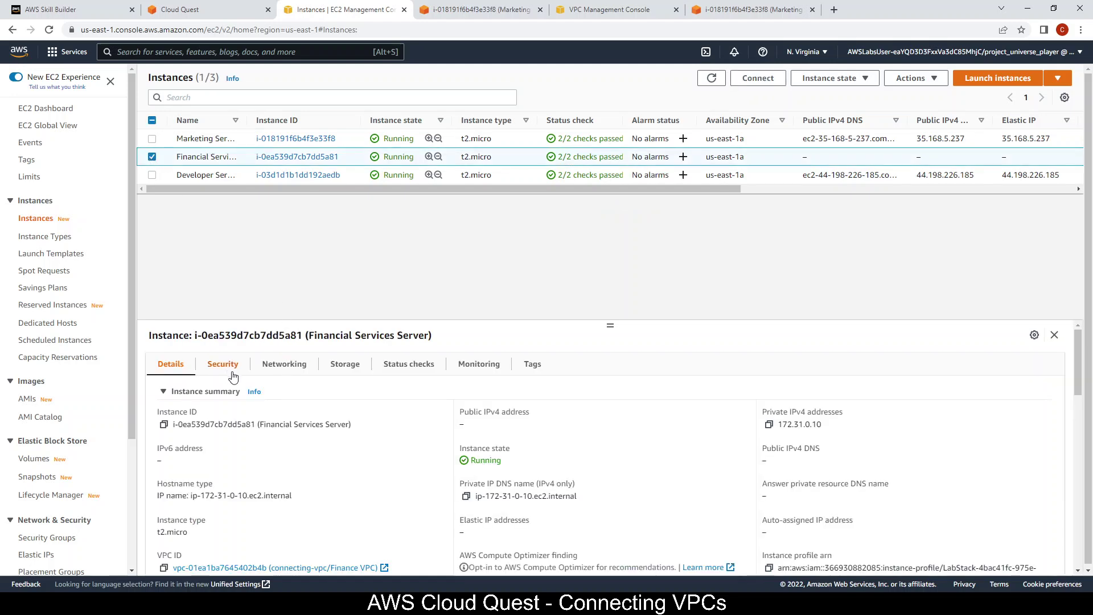
Step: Recheck lab step 26 in Cloud Quest, then open FinanceServerSecurityGroup from the Financial Services Server's security details in the EC2 console
{"action": "left_click", "coordinate": [213, 9]}
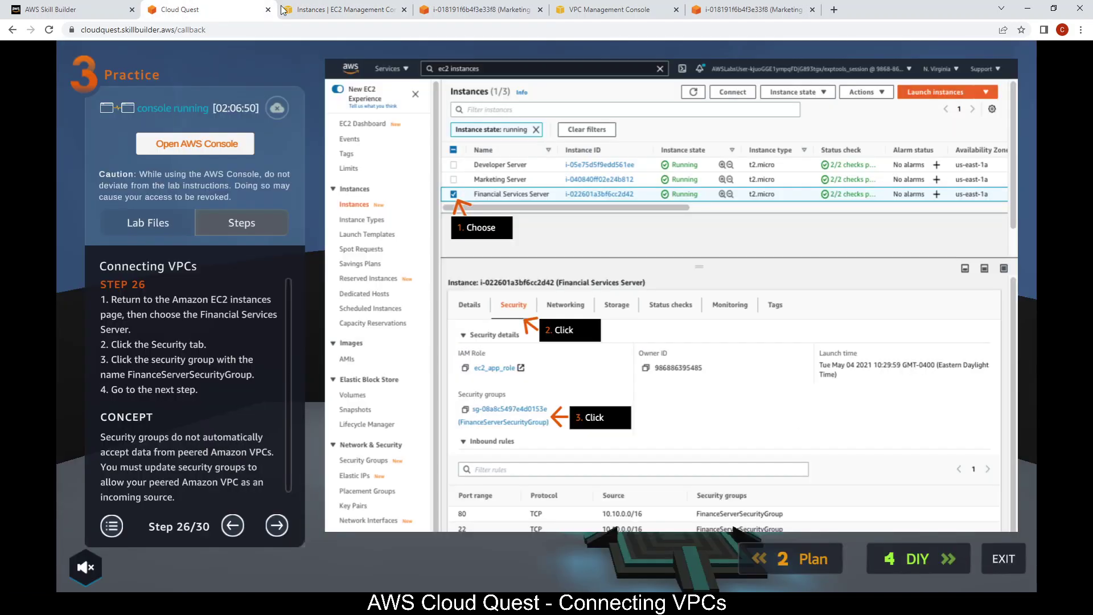
{"action": "left_click", "coordinate": [327, 8]}
{"action": "scroll", "coordinate": [253, 464], "scroll_direction": "down", "scroll_amount": 1}
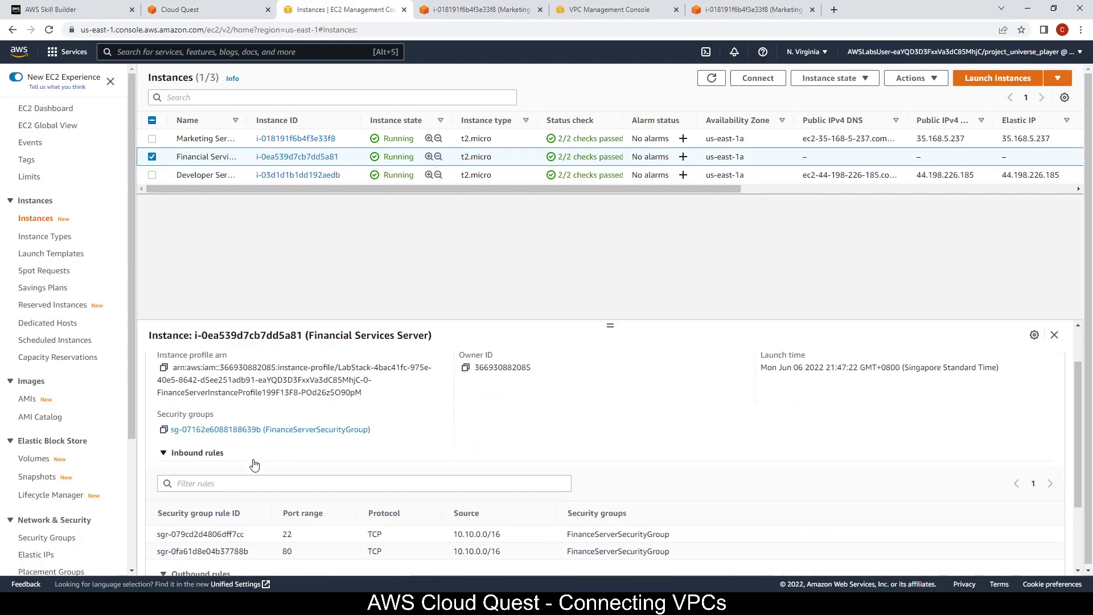
{"action": "left_click", "coordinate": [245, 430]}
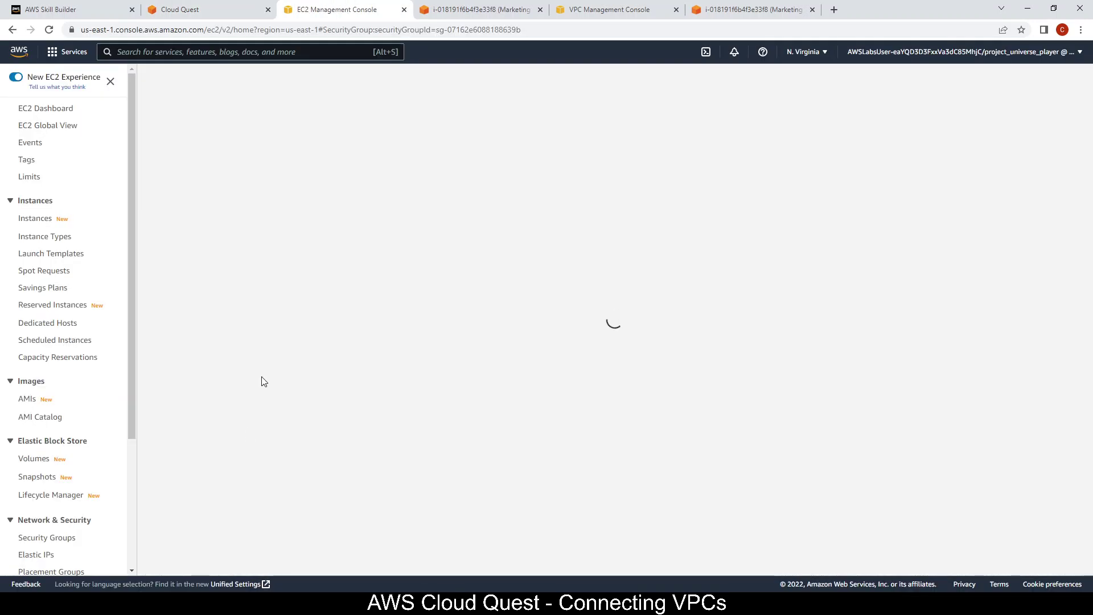
Step: Go on to lab step 27 in Cloud Quest and open the inbound rules of FinanceServerSecurityGroup for editing in the EC2 console
{"action": "left_click", "coordinate": [223, 5]}
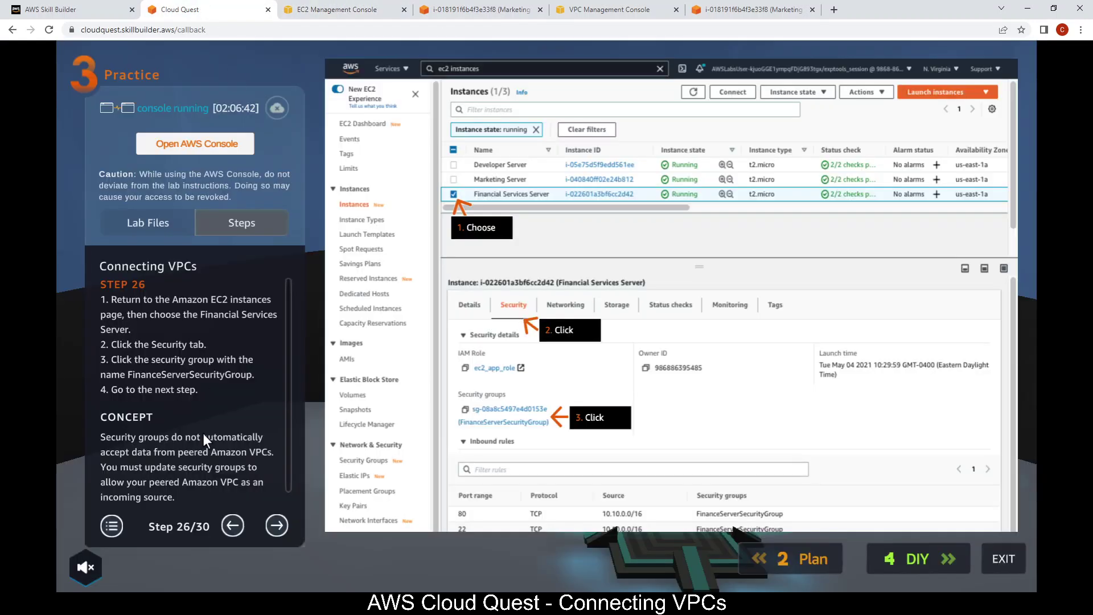
{"action": "left_click", "coordinate": [277, 526]}
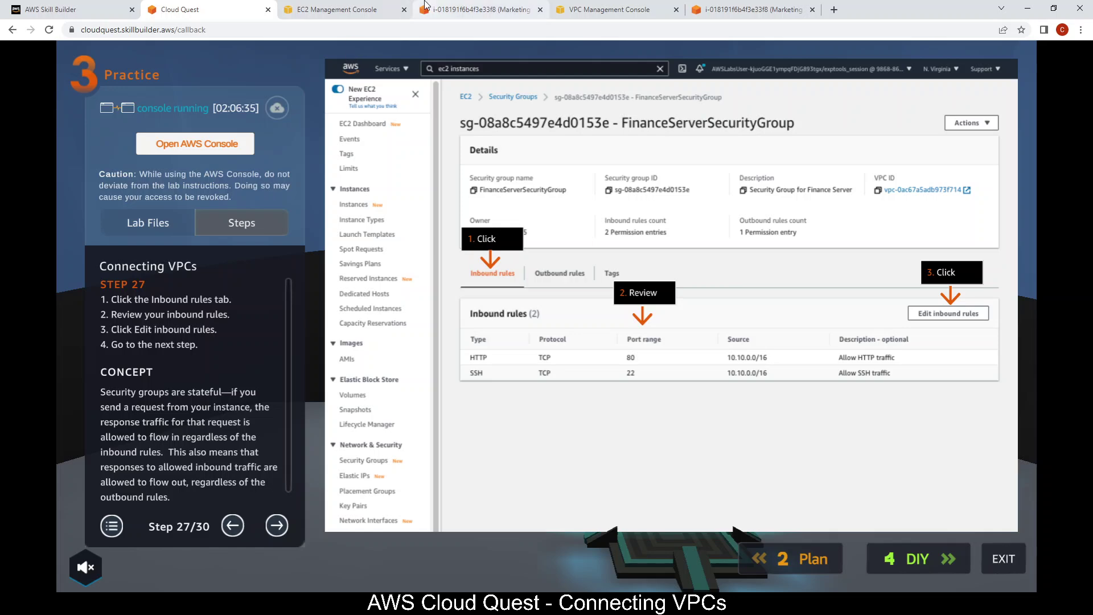
{"action": "left_click", "coordinate": [364, 8]}
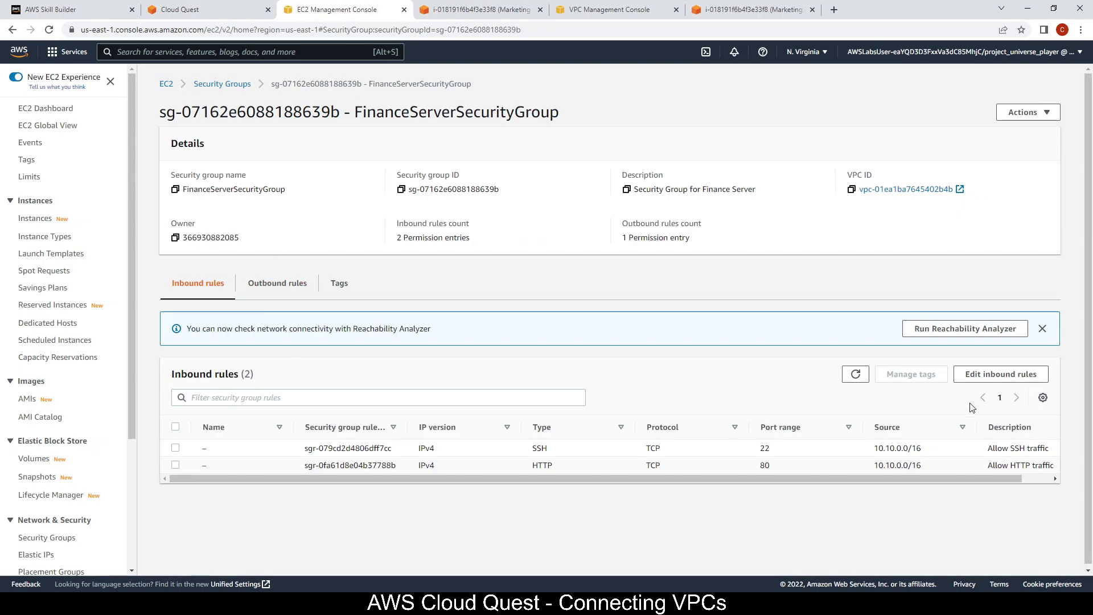
{"action": "left_click", "coordinate": [982, 379]}
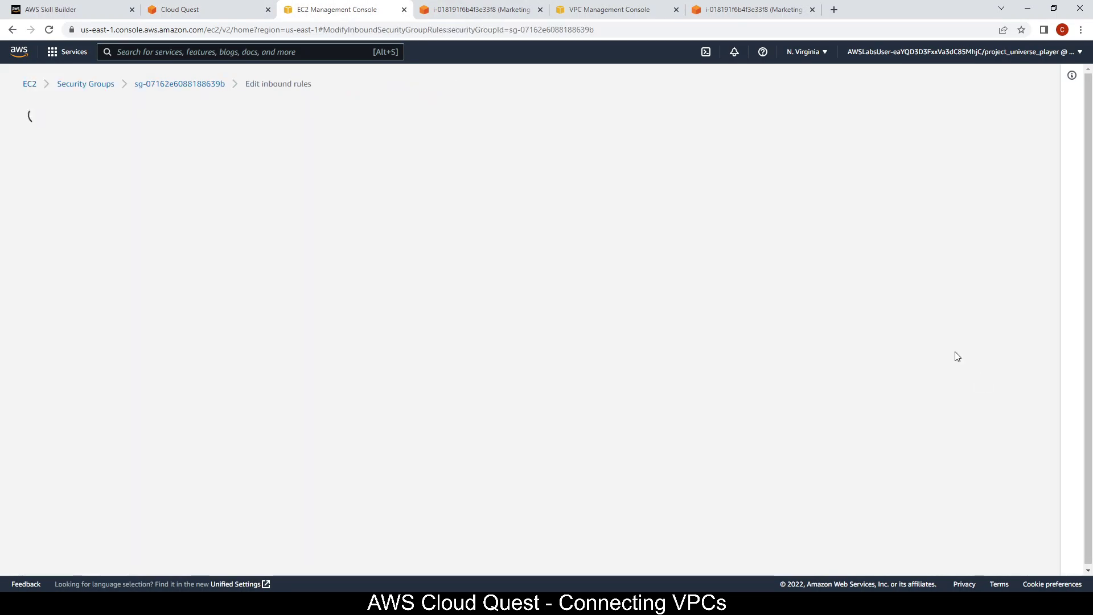
Step: Go on to lab step 28 in Cloud Quest and add a new inbound rule to FinanceServerSecurityGroup in the EC2 console
{"action": "left_click", "coordinate": [230, 6]}
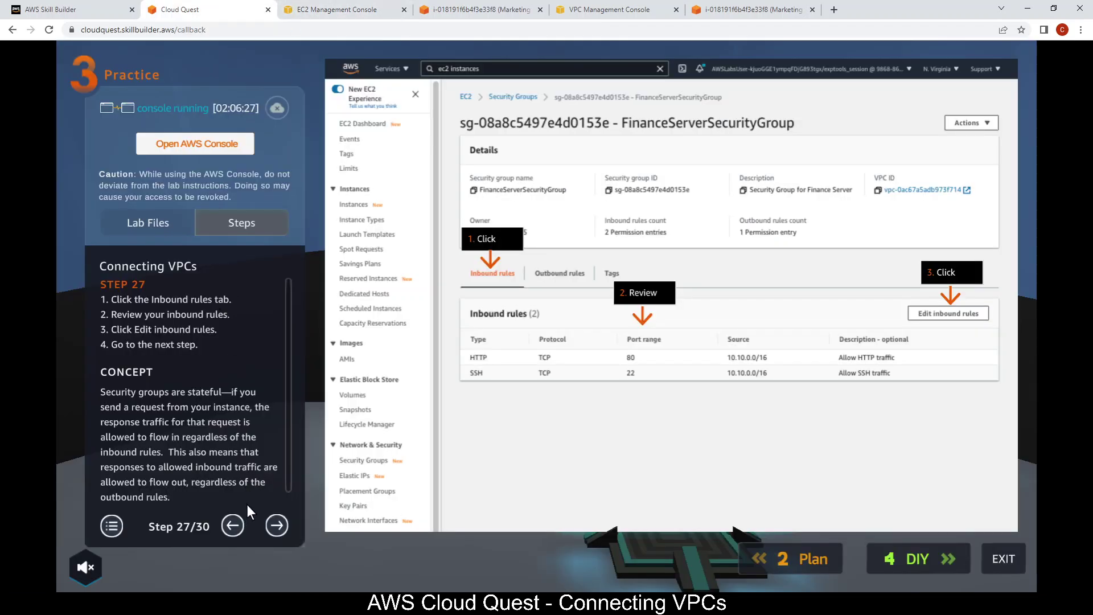
{"action": "left_click", "coordinate": [274, 527]}
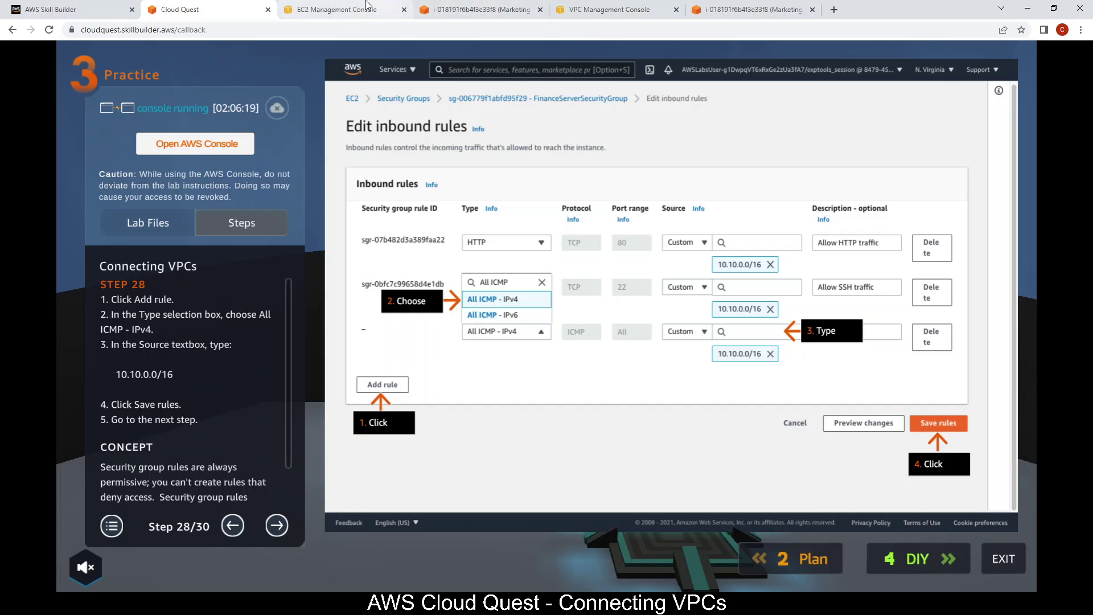
{"action": "left_click", "coordinate": [385, 7]}
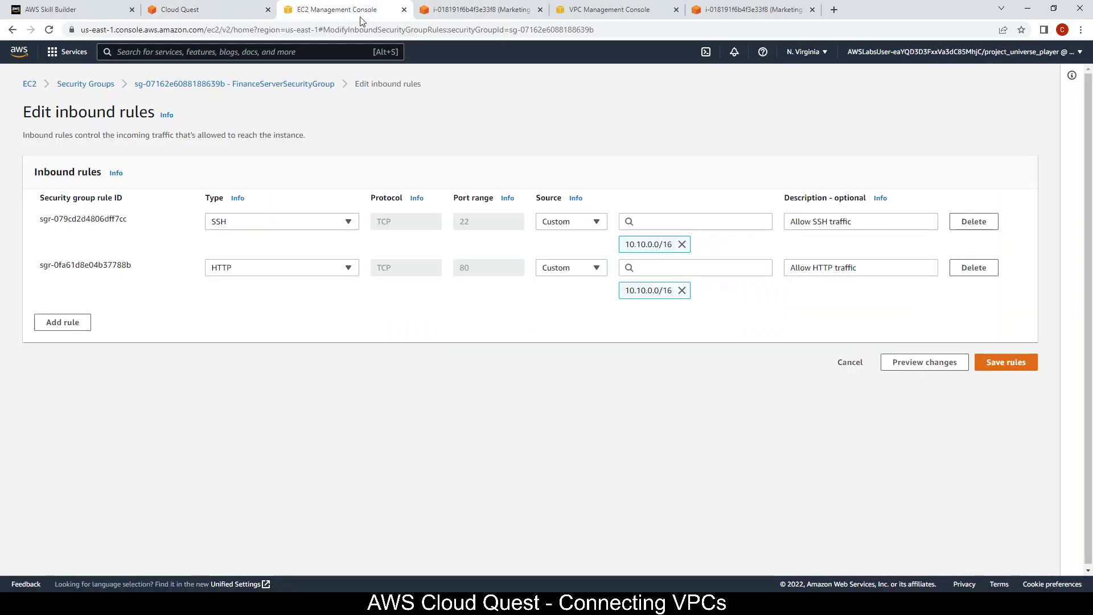
{"action": "left_click", "coordinate": [71, 322]}
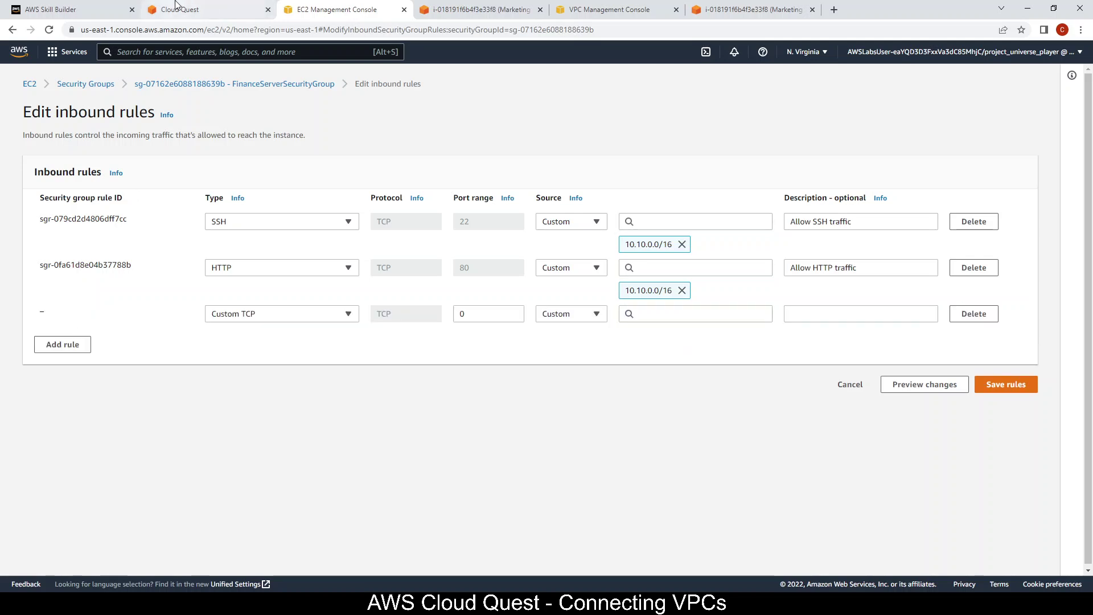
Step: Recheck lab step 28 in Cloud Quest and set the new inbound rule's type to All ICMP - IPv4 in the EC2 console
{"action": "left_click", "coordinate": [202, 9]}
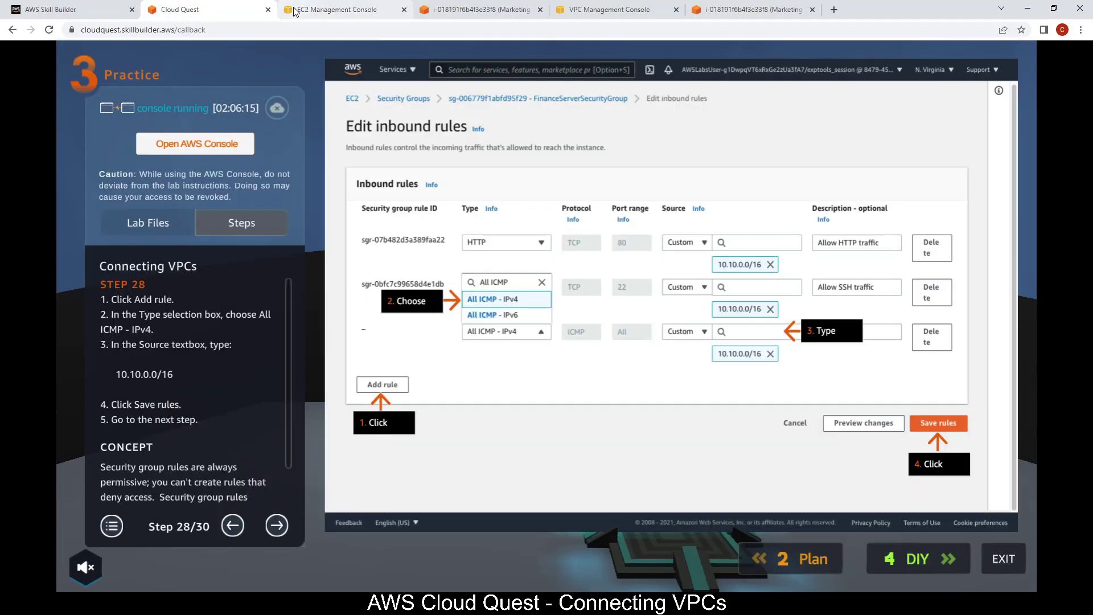
{"action": "left_click", "coordinate": [367, 7]}
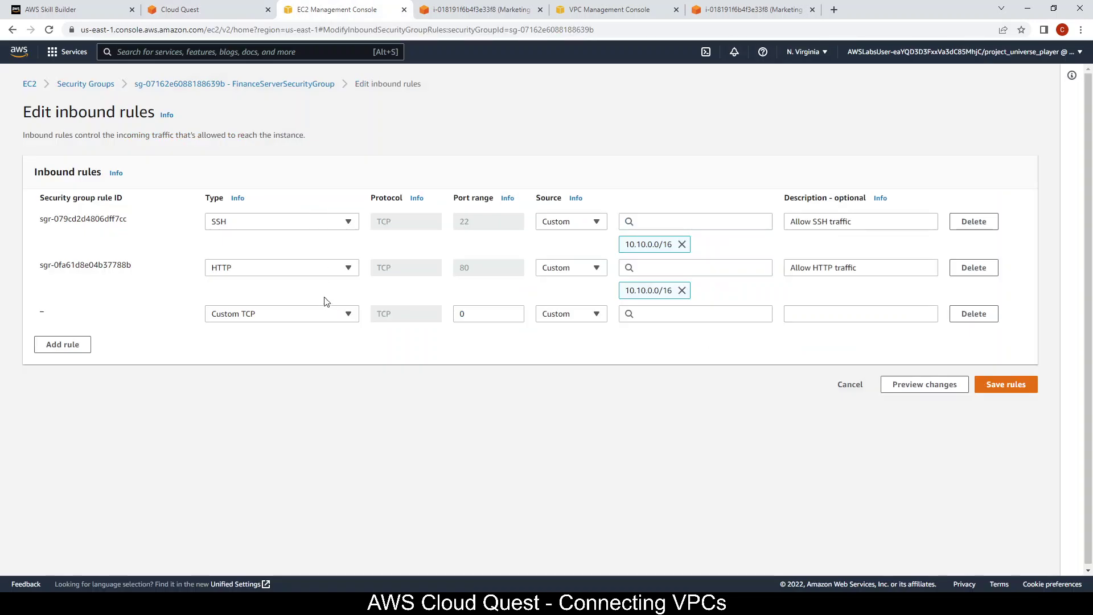
{"action": "left_click", "coordinate": [300, 314]}
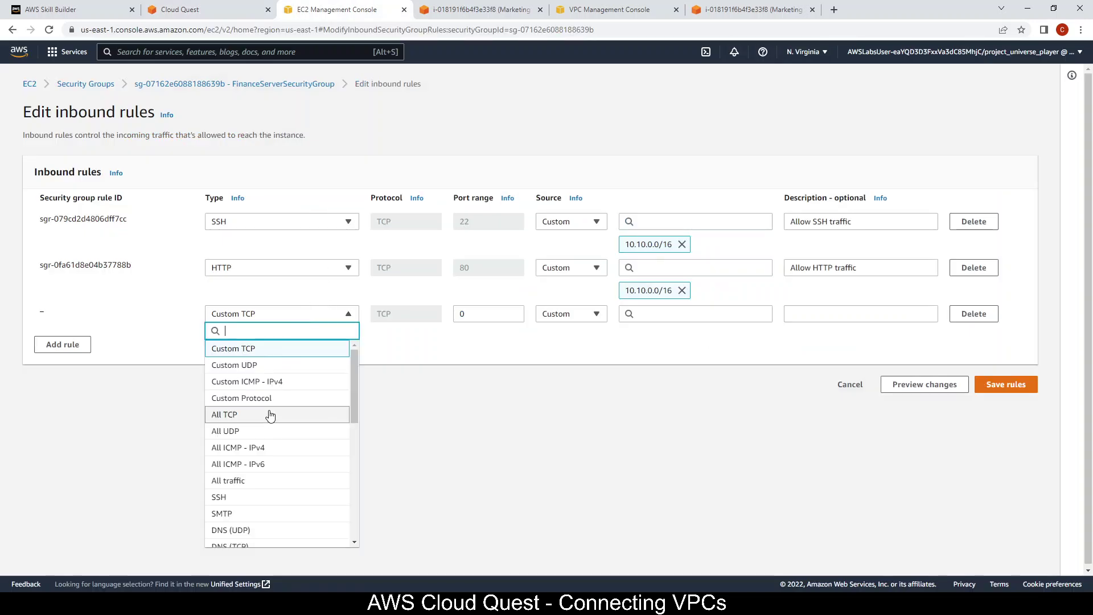
{"action": "left_click", "coordinate": [274, 448]}
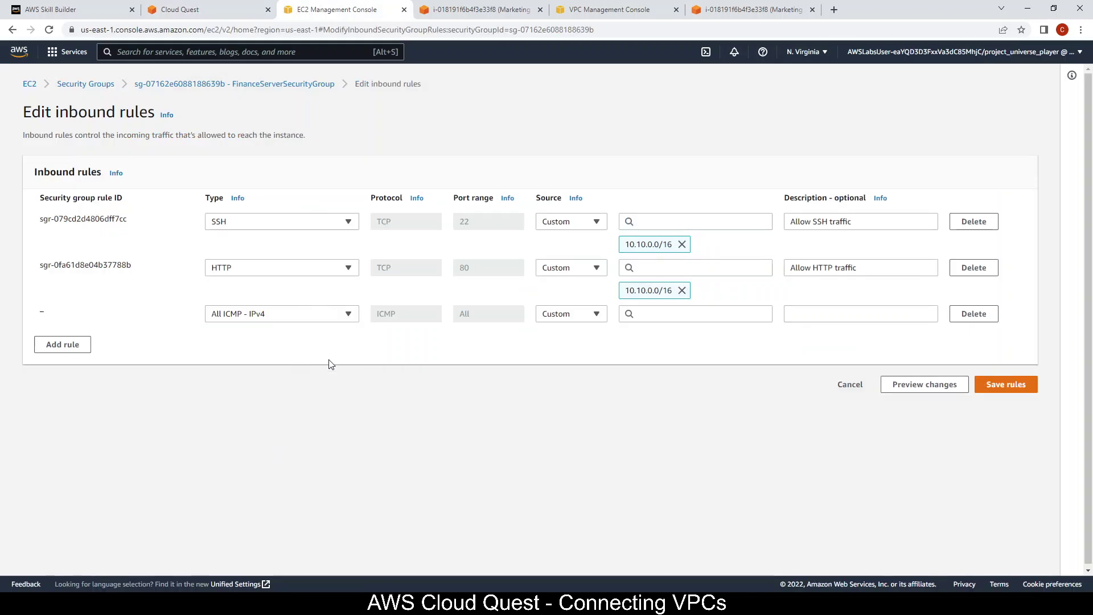
Step: Check the required source in lab step 28 and set the All ICMP - IPv4 rule's source to 10.10.0.0/16 in the EC2 console
{"action": "left_click", "coordinate": [242, 8]}
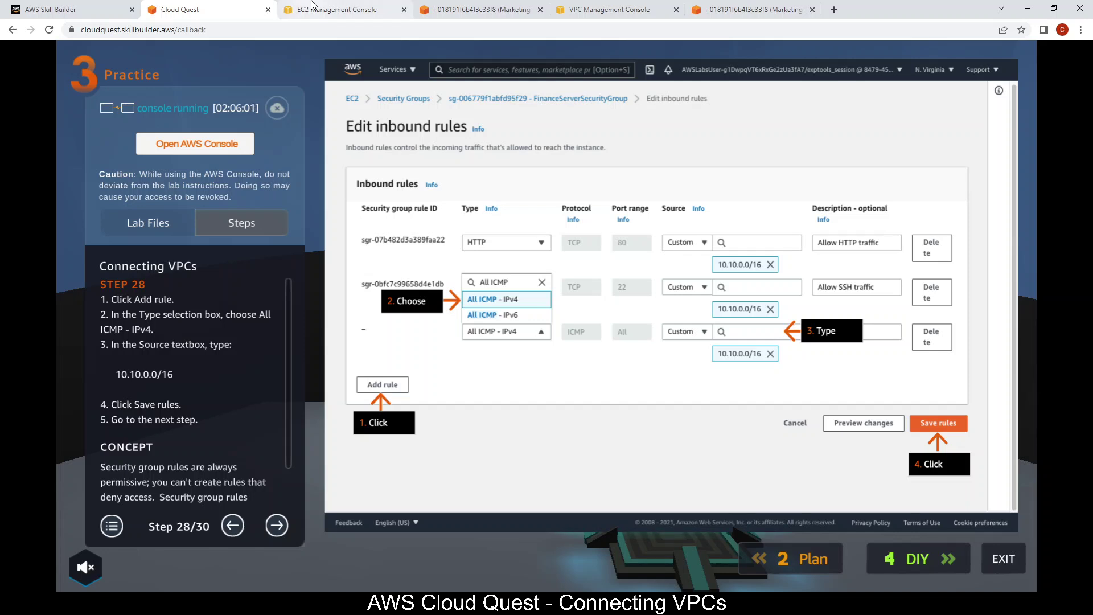
{"action": "left_click", "coordinate": [312, 6]}
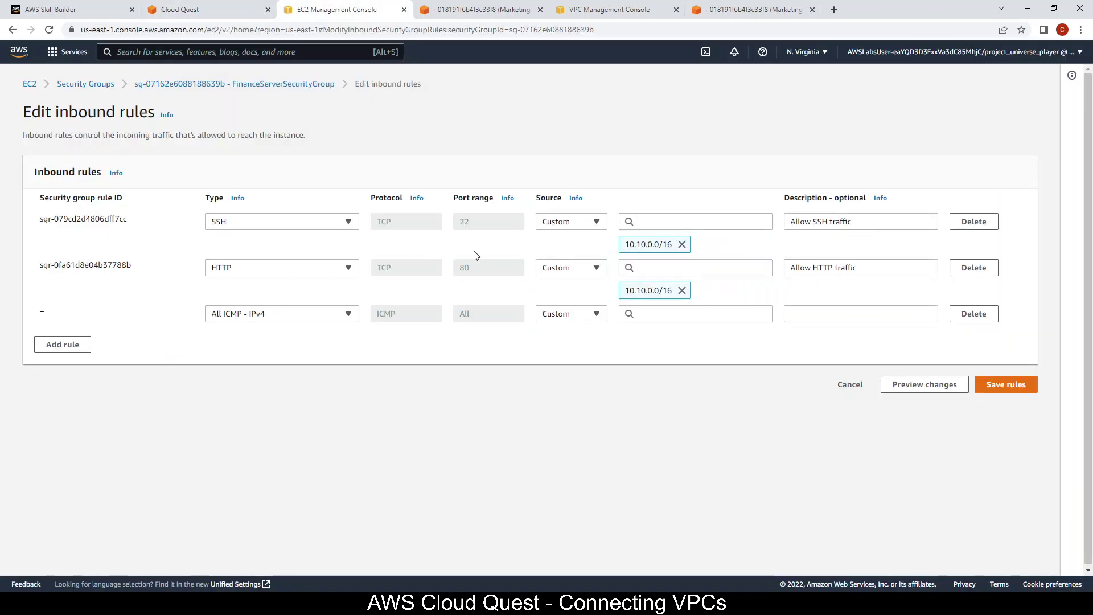
{"action": "left_click", "coordinate": [642, 314]}
{"action": "type", "text": "10"}
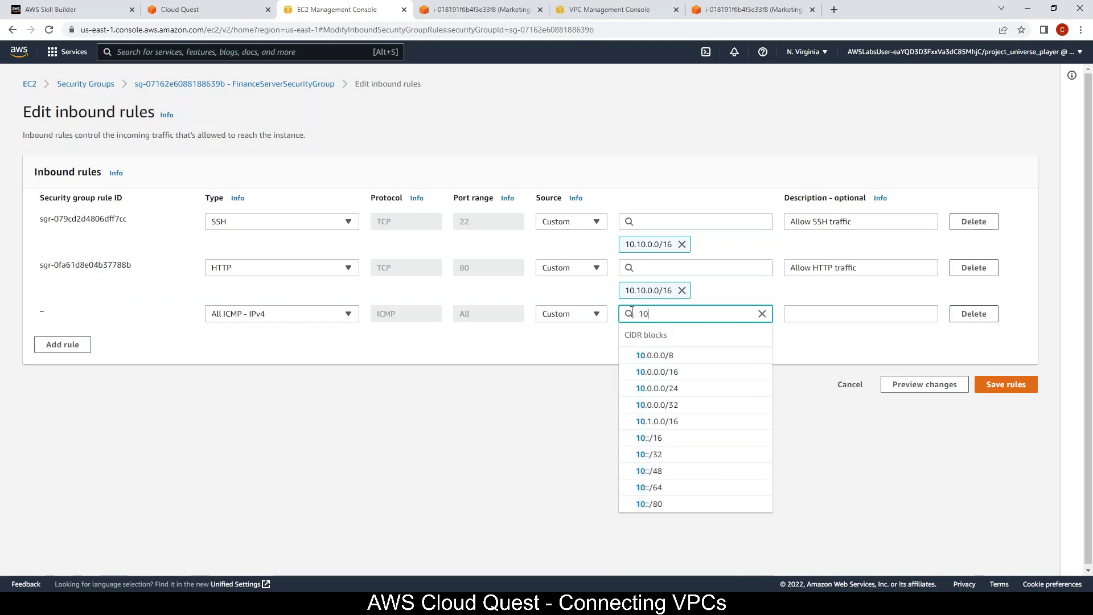
{"action": "type", "text": ".10.0.0."}
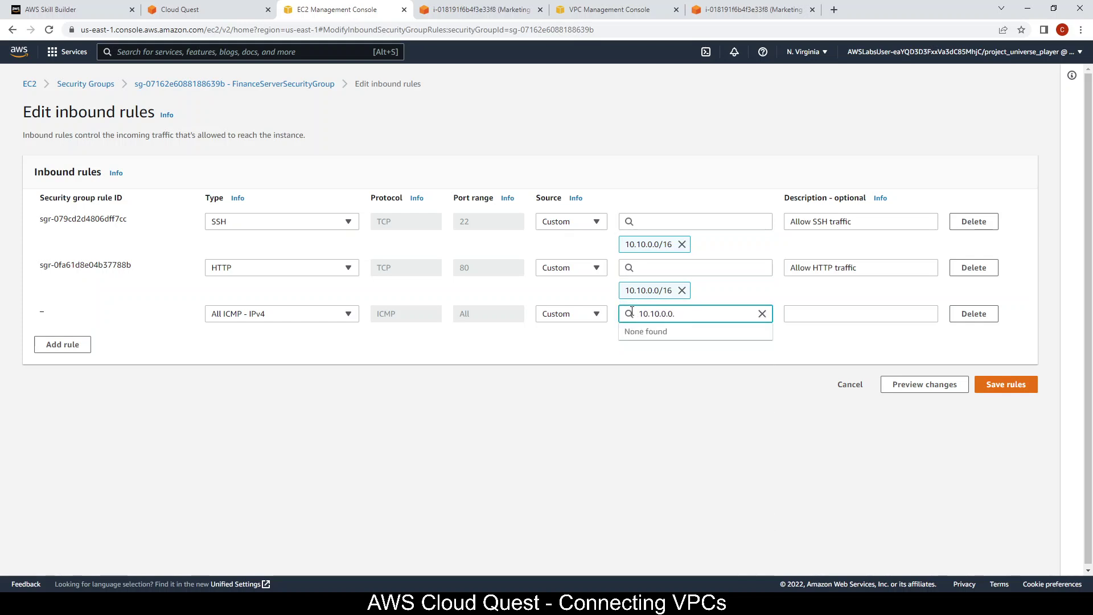
{"action": "key", "text": "BackSpace"}
{"action": "type", "text": "/16"}
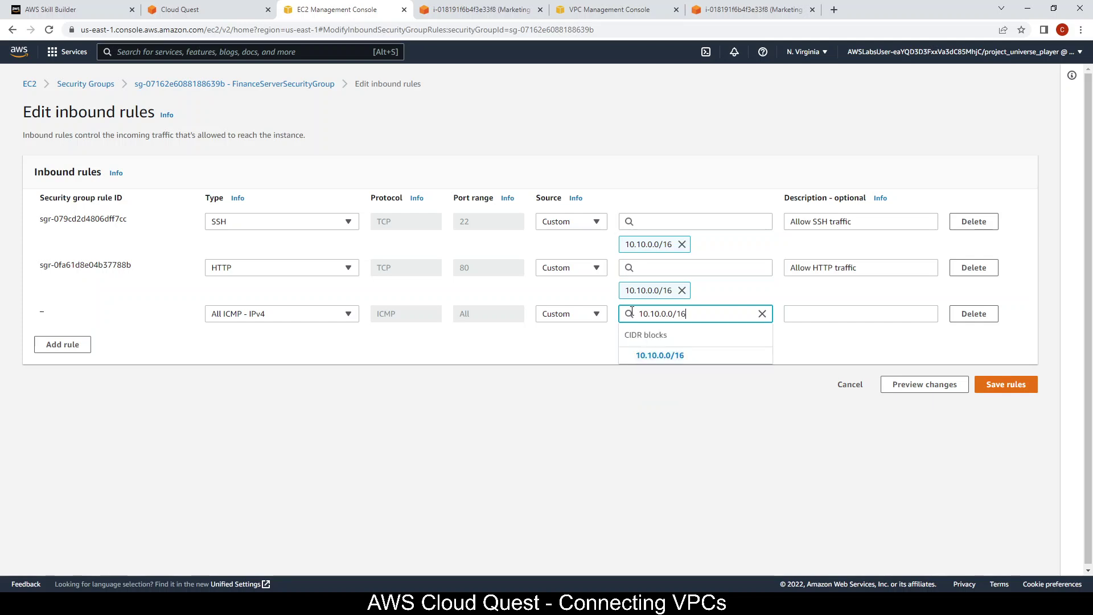
{"action": "left_click", "coordinate": [716, 359]}
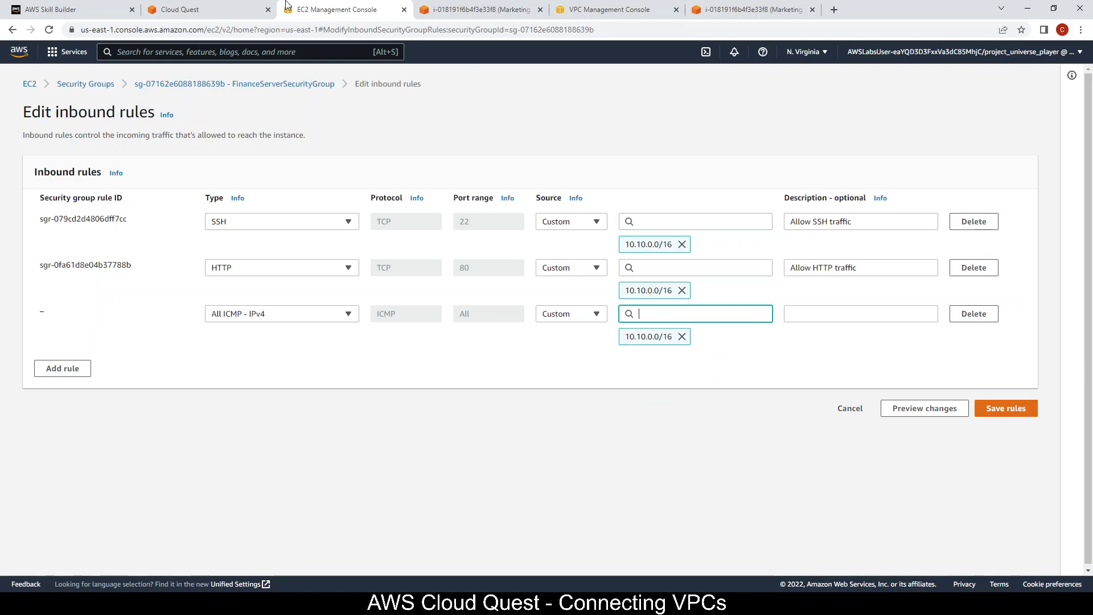
Step: Recheck lab step 28 in Cloud Quest and save the FinanceServerSecurityGroup inbound rules in the EC2 console
{"action": "left_click", "coordinate": [221, 6]}
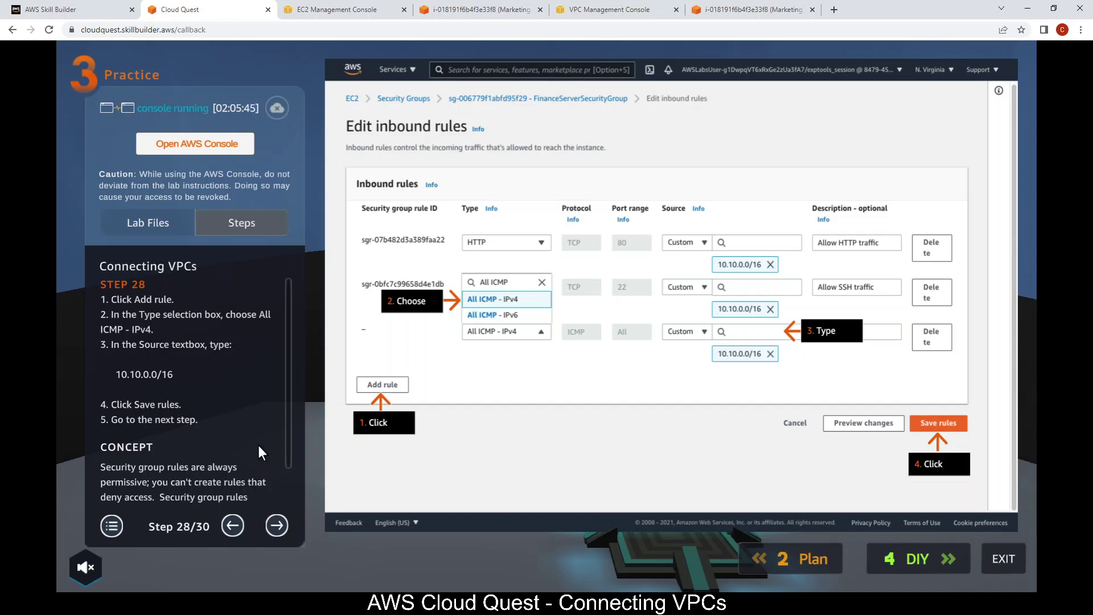
{"action": "left_click", "coordinate": [359, 8]}
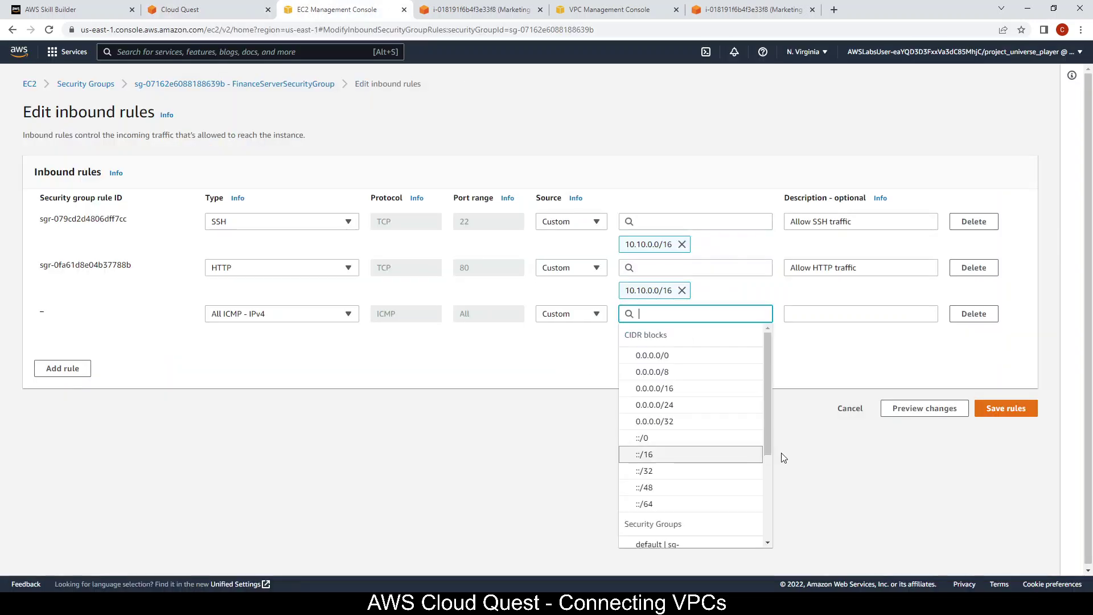
{"action": "left_click", "coordinate": [1016, 408]}
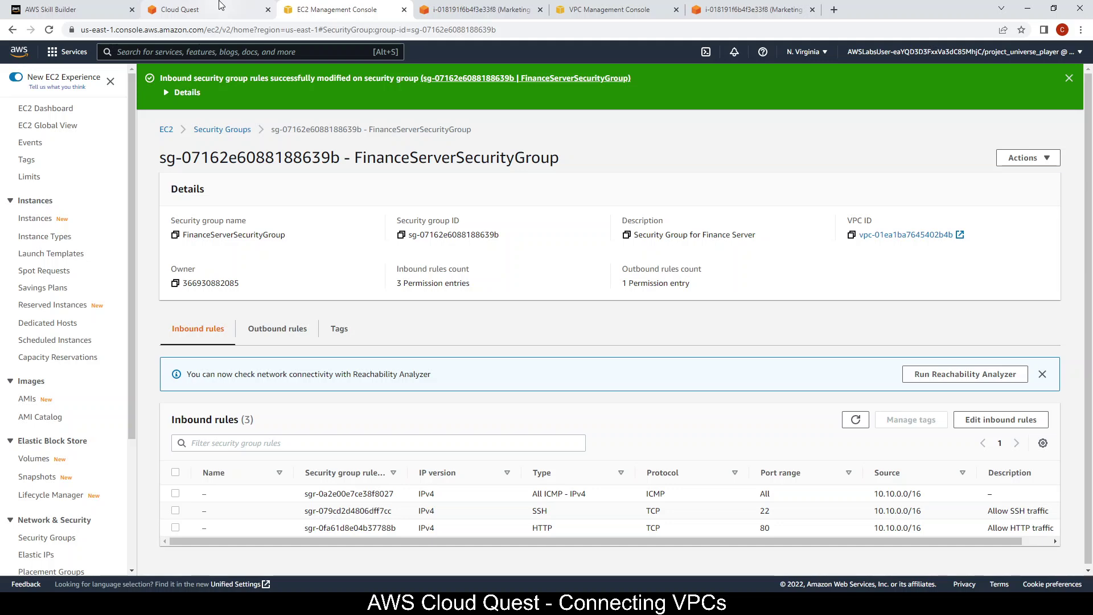
Step: Go on to lab step 29 in Cloud Quest and rerun ping 172.31.0.10 in the Marketing Server terminal
{"action": "left_click", "coordinate": [221, 7]}
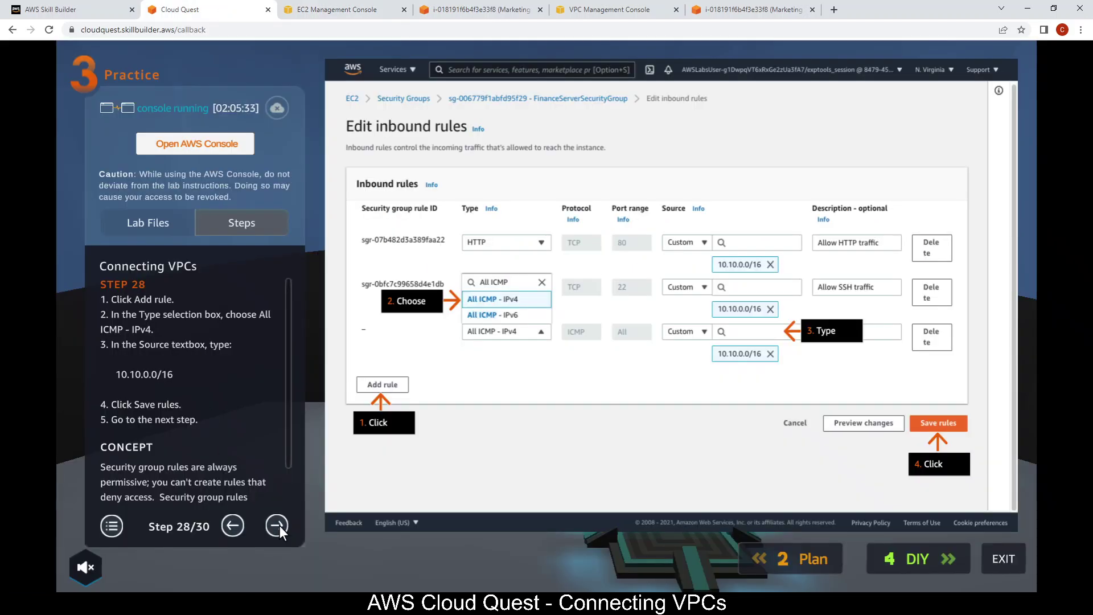
{"action": "left_click", "coordinate": [278, 524]}
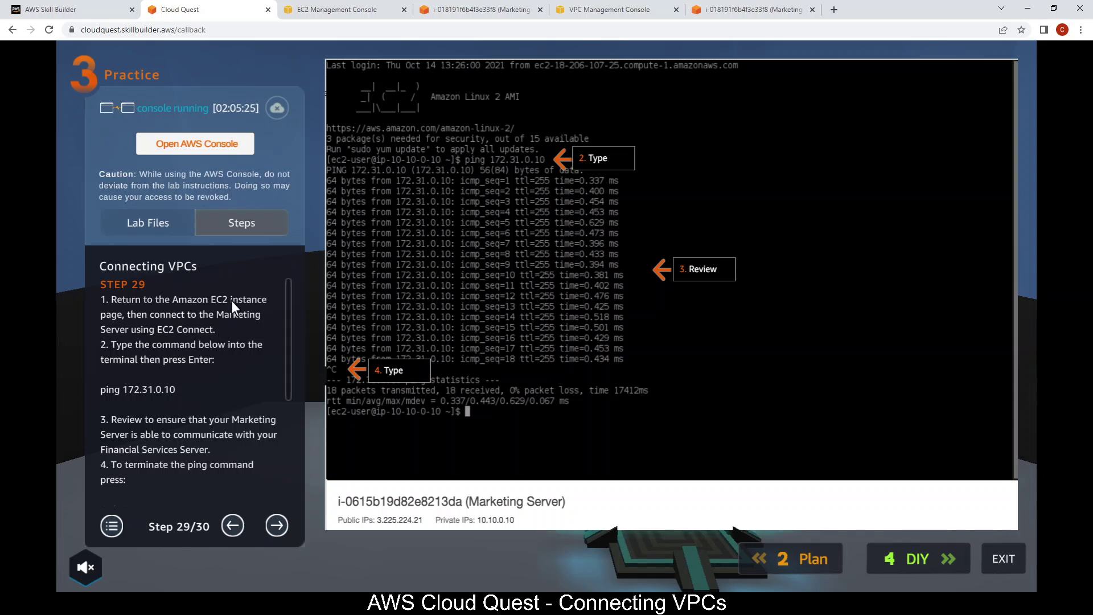
{"action": "left_click", "coordinate": [478, 10]}
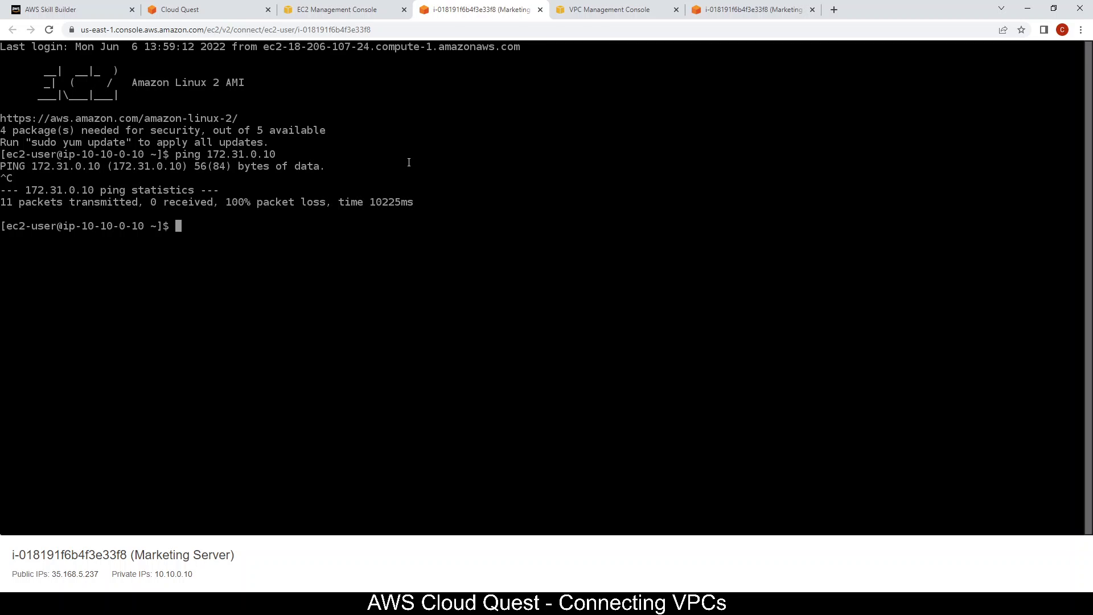
{"action": "key", "text": "Up"}
{"action": "key", "text": "Return"}
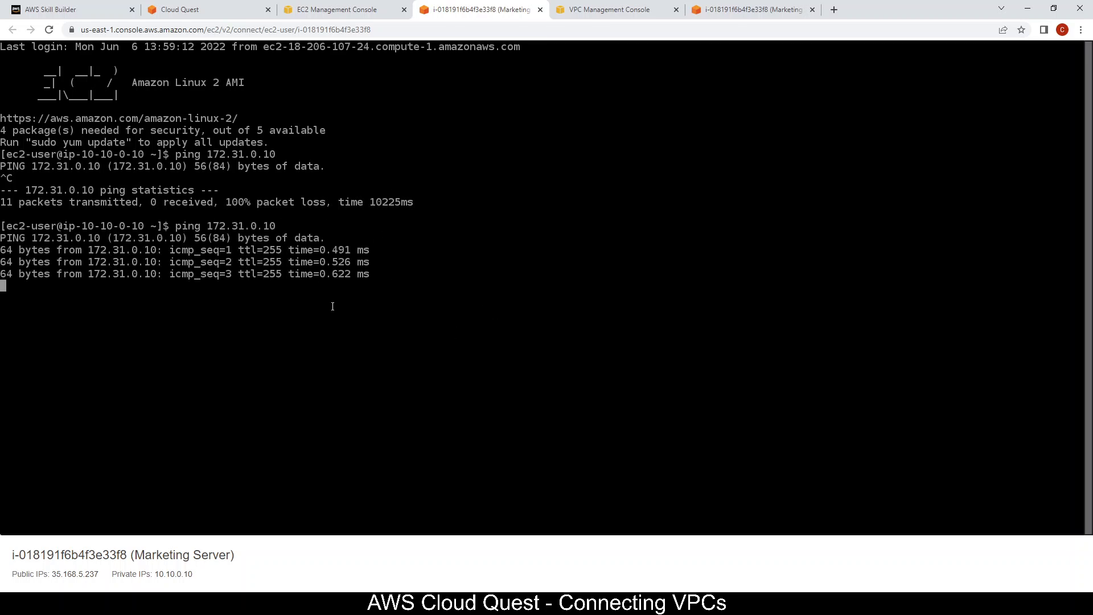
Step: Read the rest of lab step 29 in Cloud Quest, finish the practice steps and open the DIY section
{"action": "left_click", "coordinate": [191, 6]}
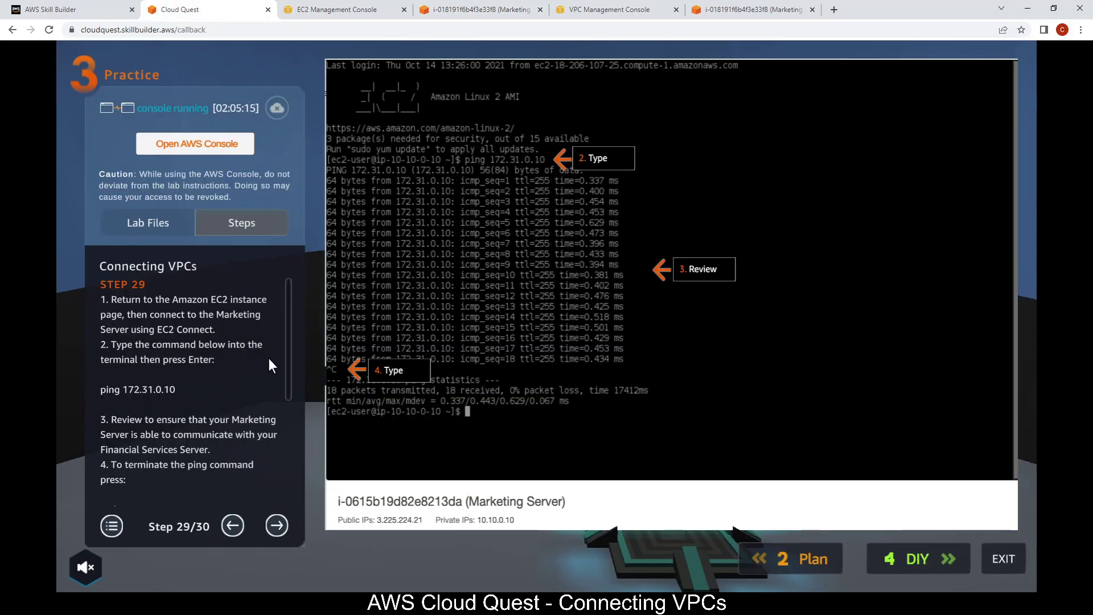
{"action": "left_click_drag", "start_coordinate": [286, 350], "coordinate": [286, 391]}
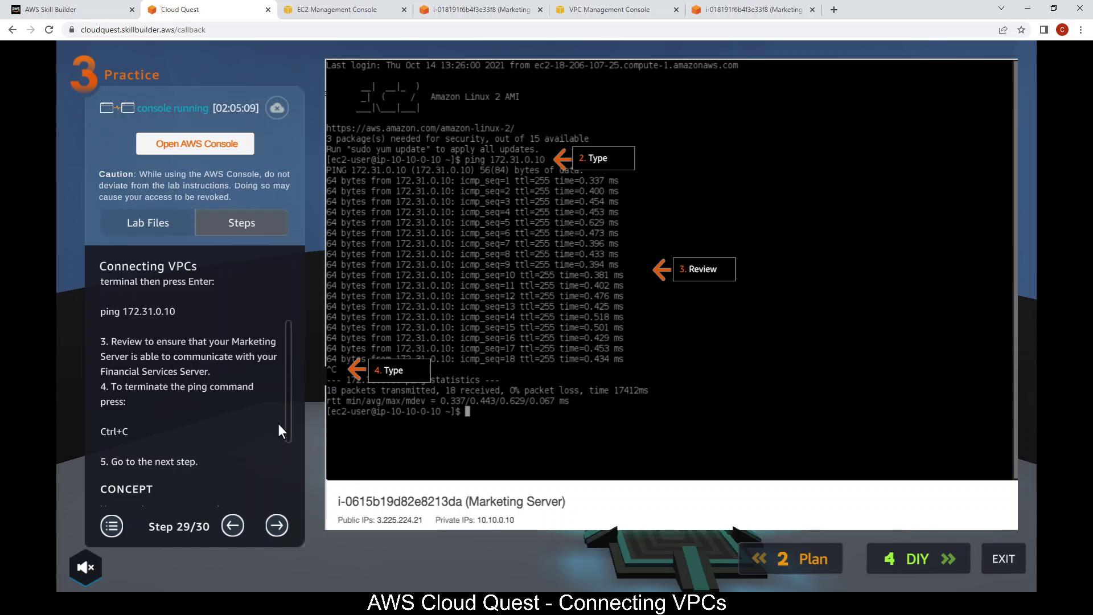
{"action": "left_click_drag", "start_coordinate": [288, 411], "coordinate": [274, 541]}
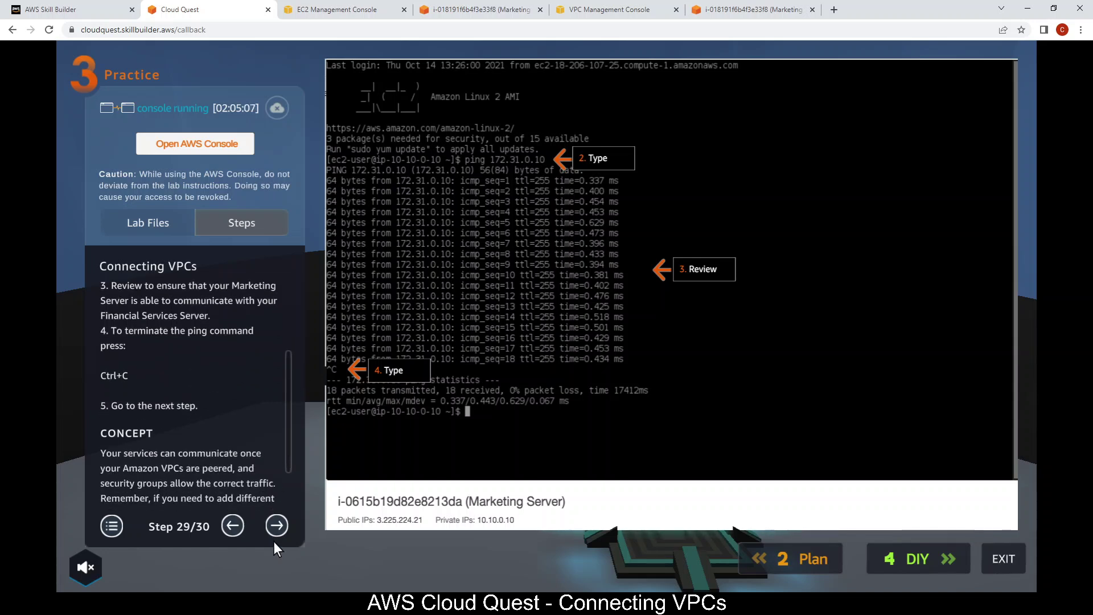
{"action": "left_click", "coordinate": [274, 525]}
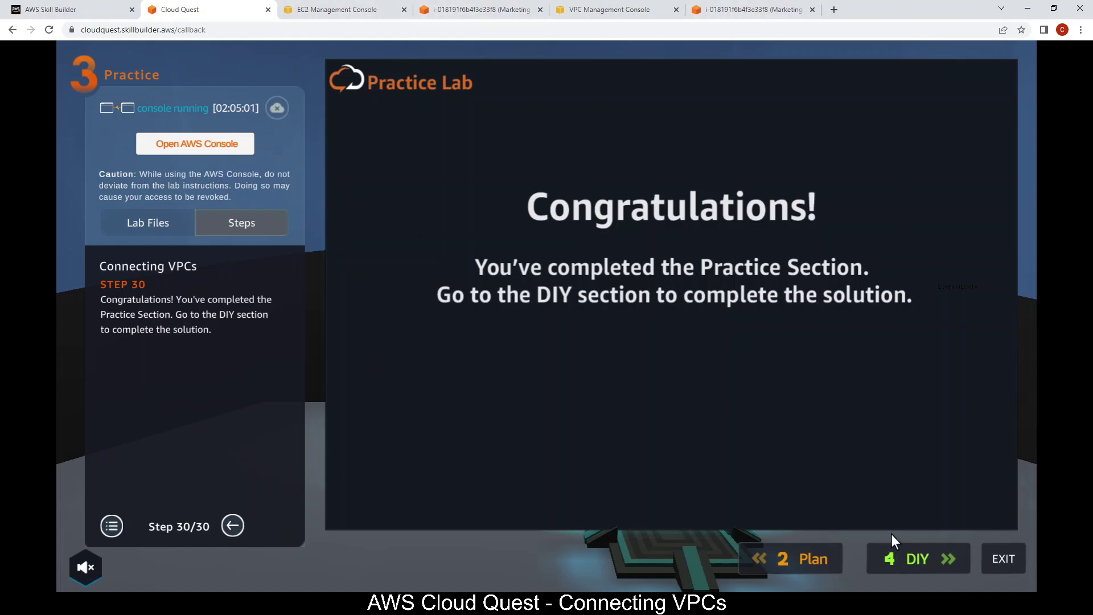
{"action": "left_click", "coordinate": [912, 558]}
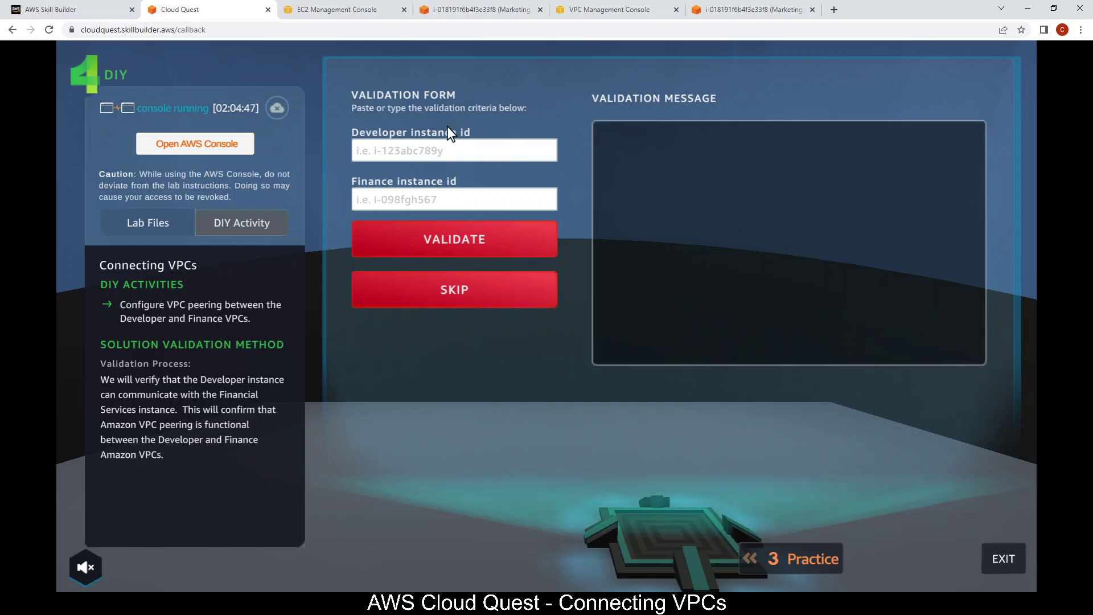
Step: Copy the Developer Server's instance ID from the EC2 console into the Developer instance id field of Cloud Quest's validation form
{"action": "left_click", "coordinate": [361, 7]}
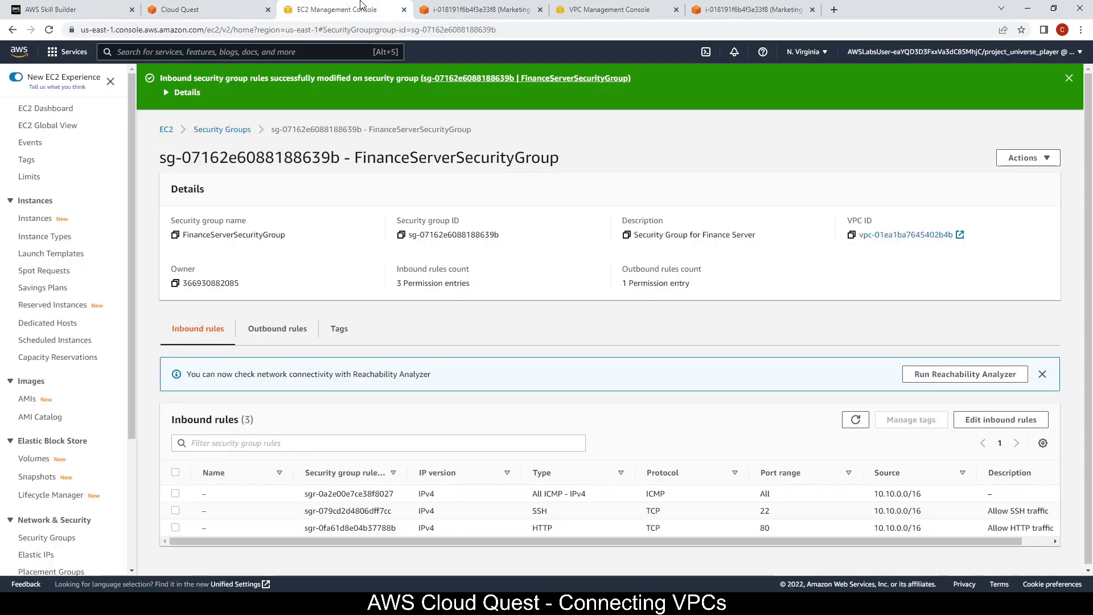
{"action": "left_click", "coordinate": [44, 223]}
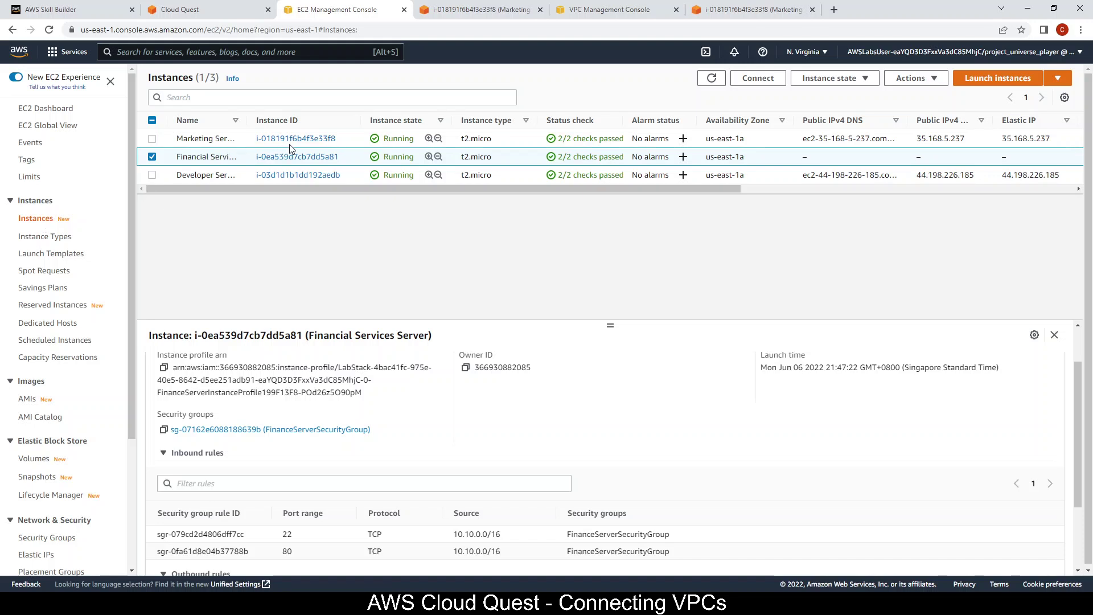
{"action": "left_click", "coordinate": [152, 157]}
{"action": "left_click", "coordinate": [227, 5]}
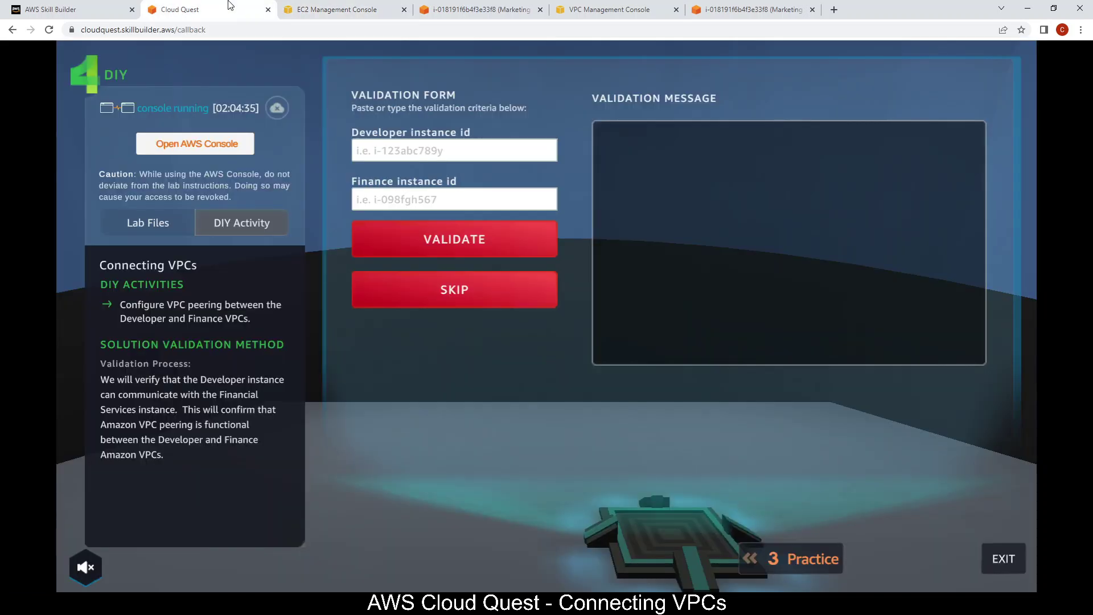
{"action": "left_click", "coordinate": [360, 5]}
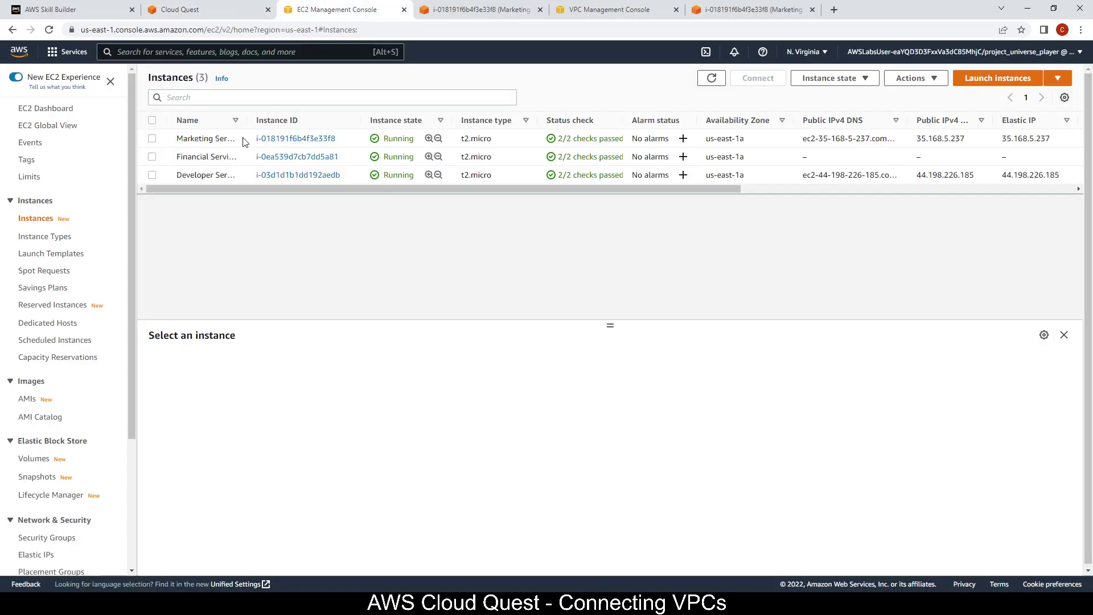
{"action": "left_click", "coordinate": [152, 176]}
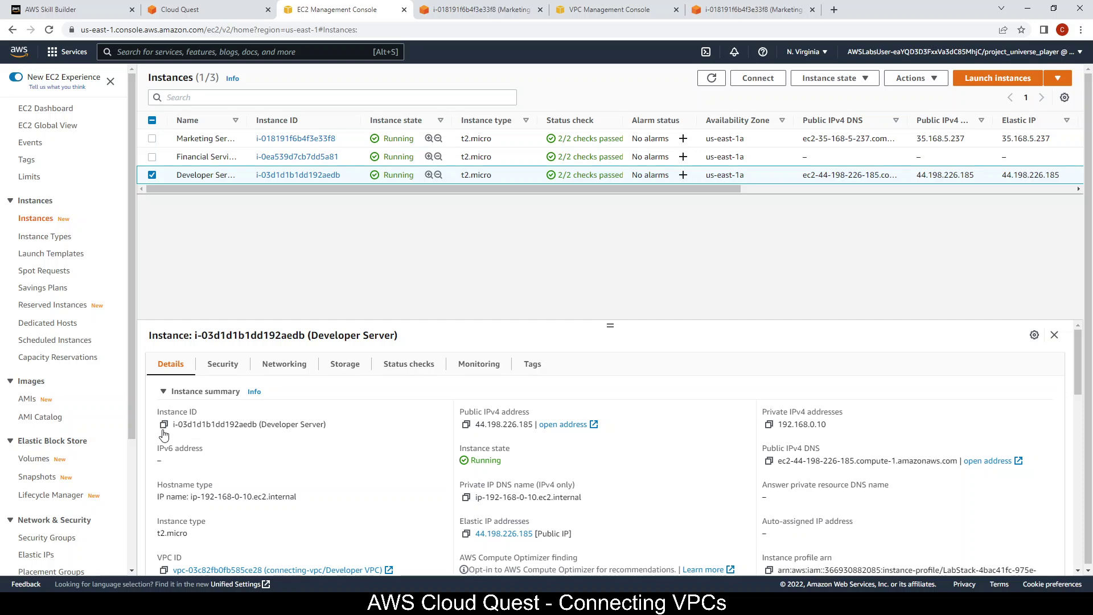
{"action": "left_click", "coordinate": [163, 425]}
{"action": "left_click", "coordinate": [203, 9]}
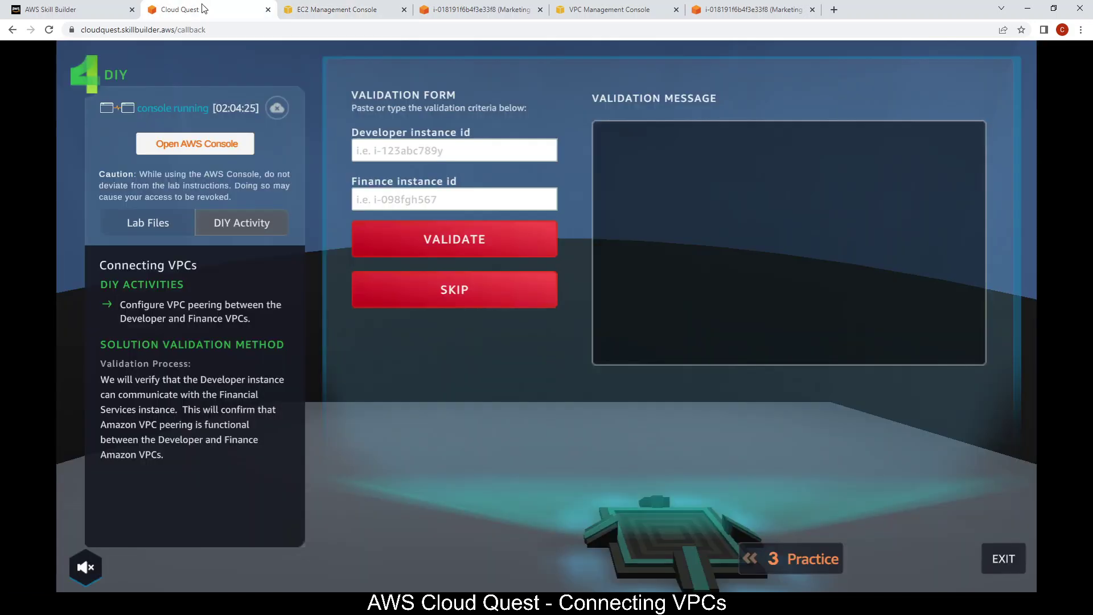
{"action": "left_click", "coordinate": [402, 156]}
{"action": "key", "text": "ctrl+v"}
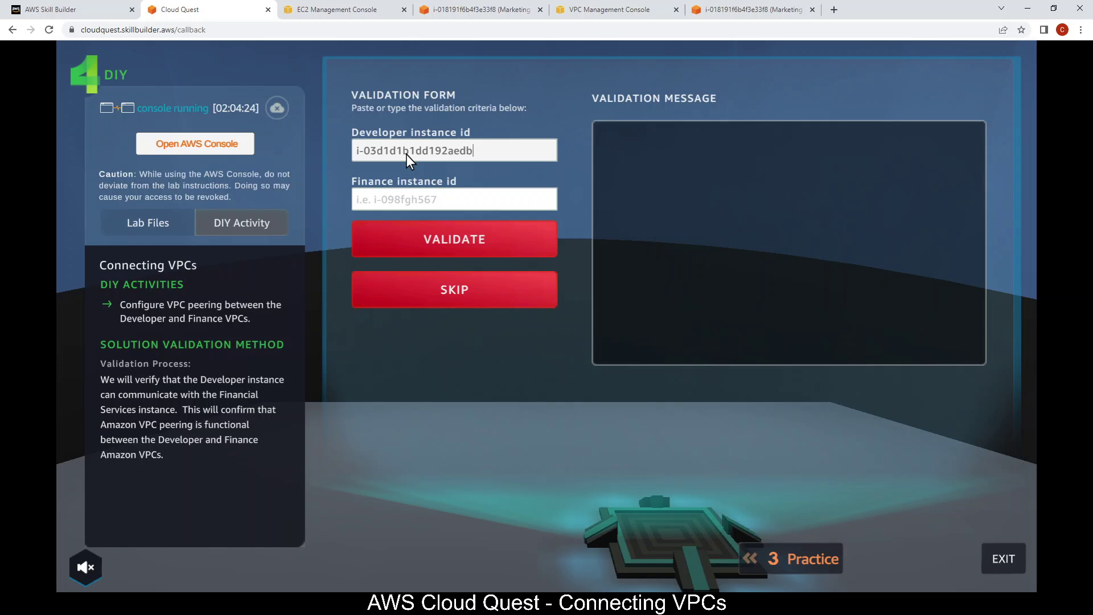
Step: Copy the Financial Services Server's instance ID from the EC2 console into Cloud Quest's Finance instance id field and validate the solution
{"action": "left_click", "coordinate": [305, 7]}
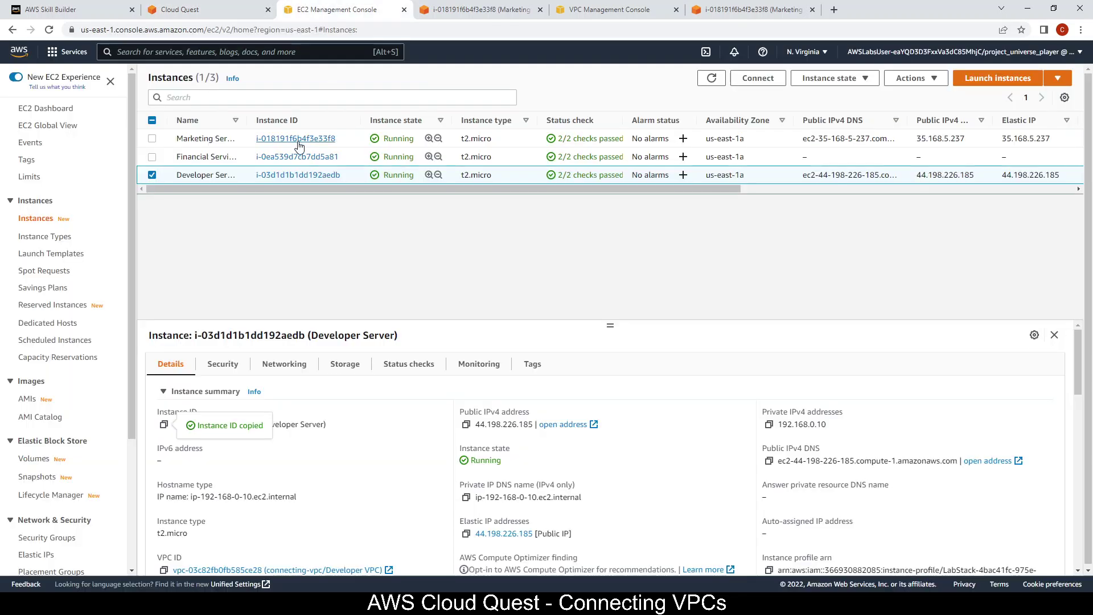
{"action": "left_click", "coordinate": [152, 175]}
{"action": "left_click", "coordinate": [152, 157]}
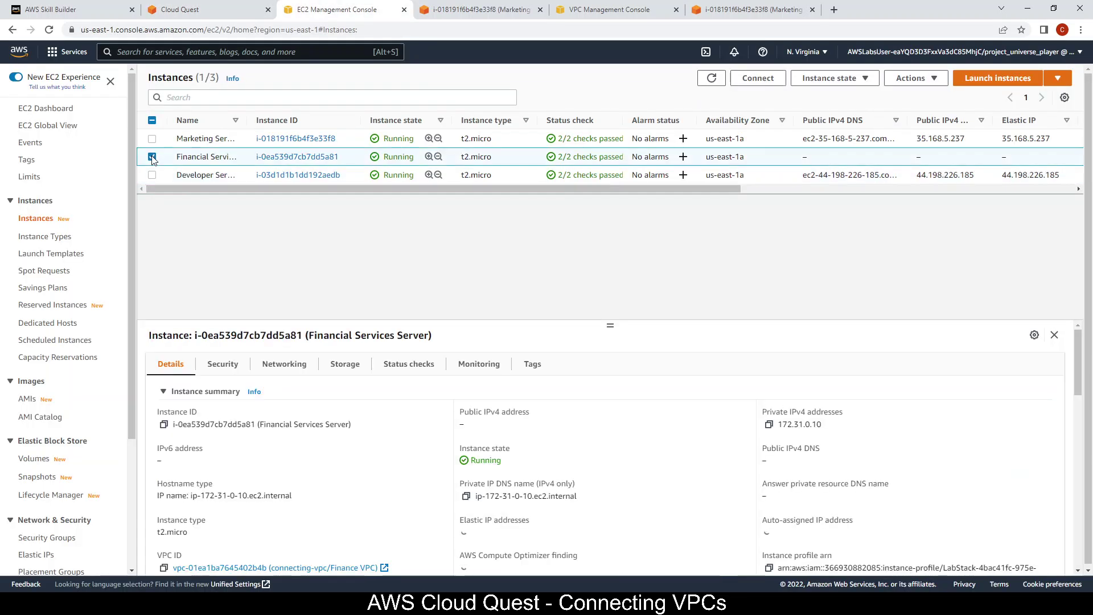
{"action": "left_click", "coordinate": [163, 425]}
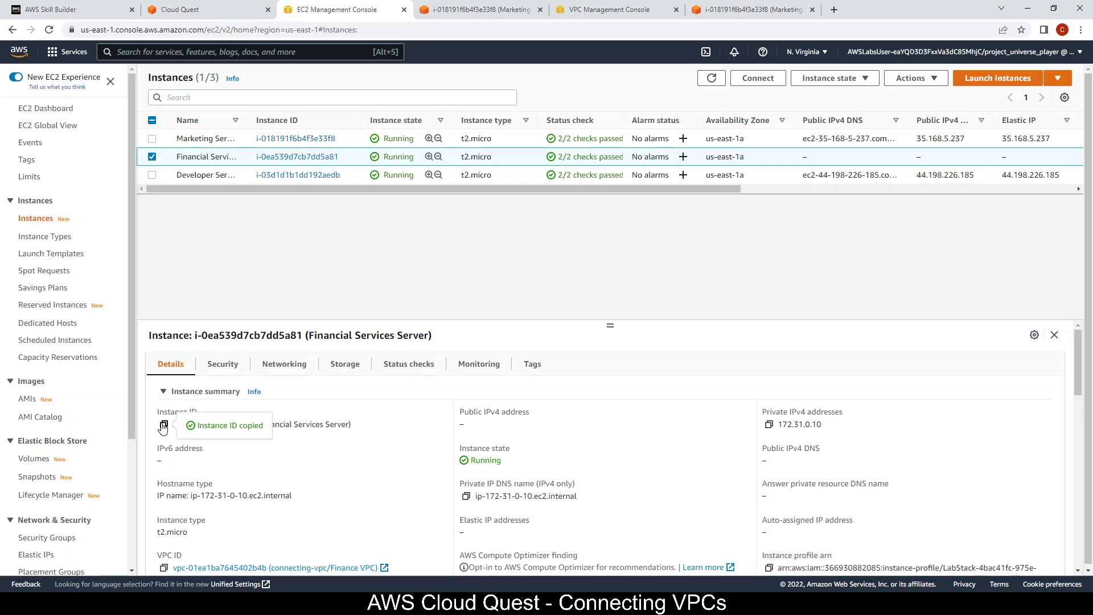
{"action": "left_click", "coordinate": [205, 9]}
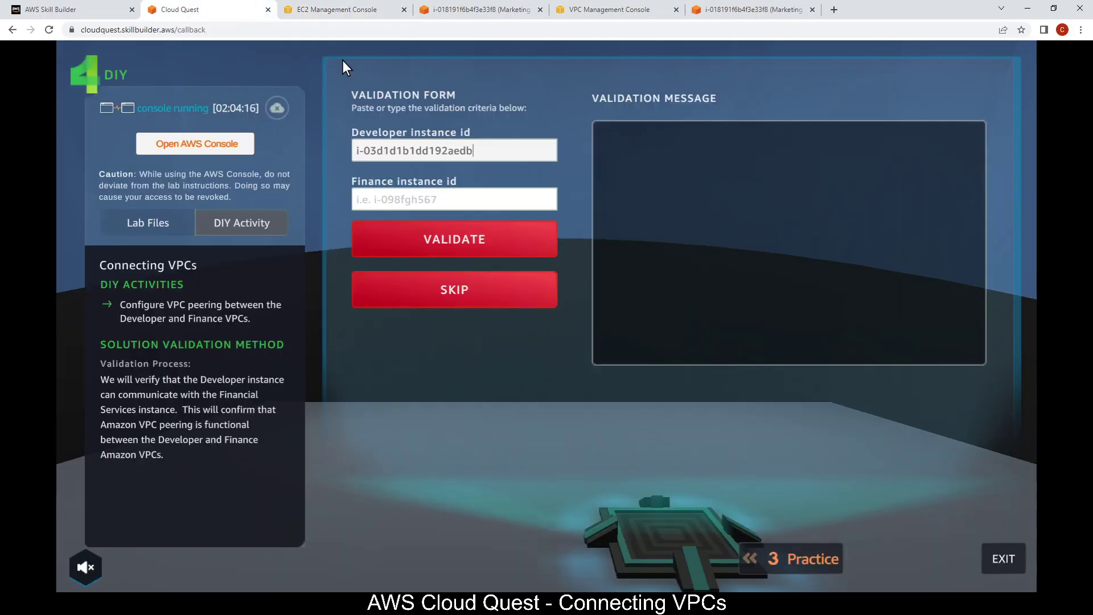
{"action": "left_click", "coordinate": [436, 204]}
{"action": "key", "text": "ctrl+v"}
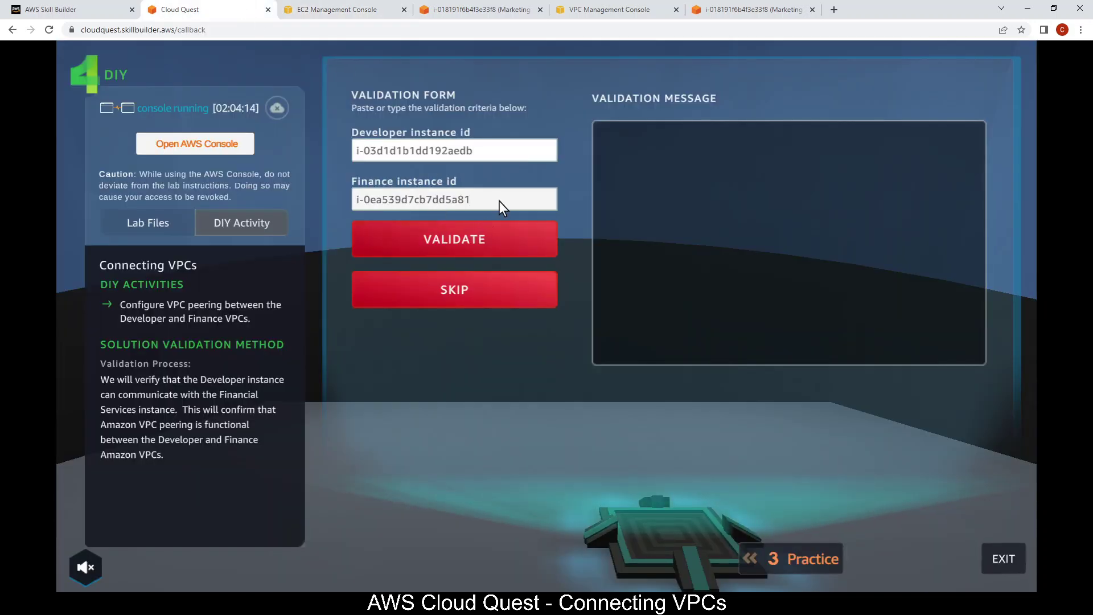
{"action": "left_click", "coordinate": [498, 231]}
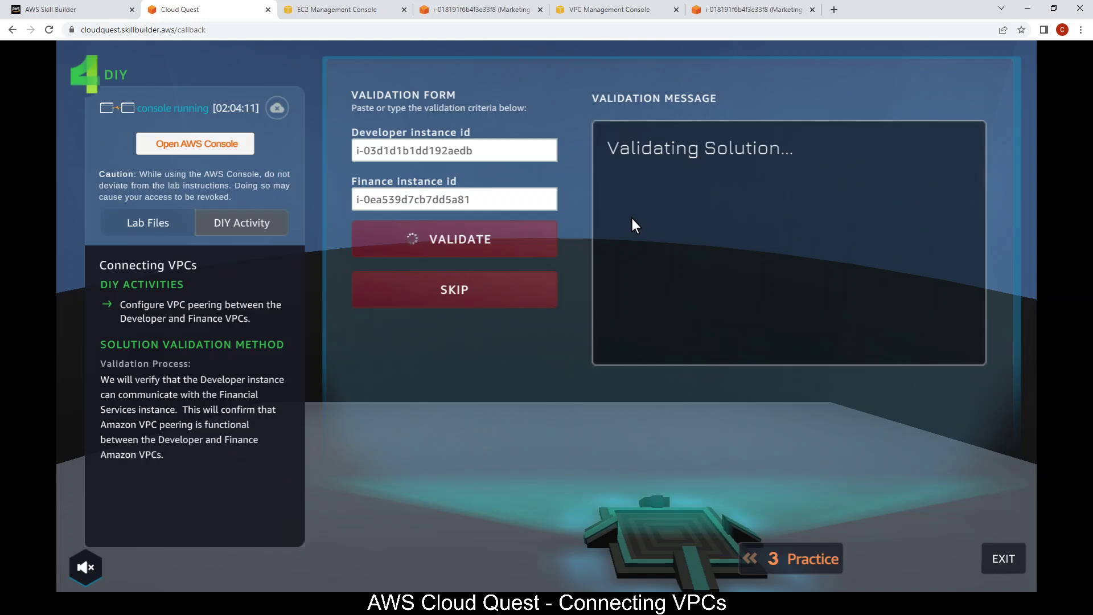
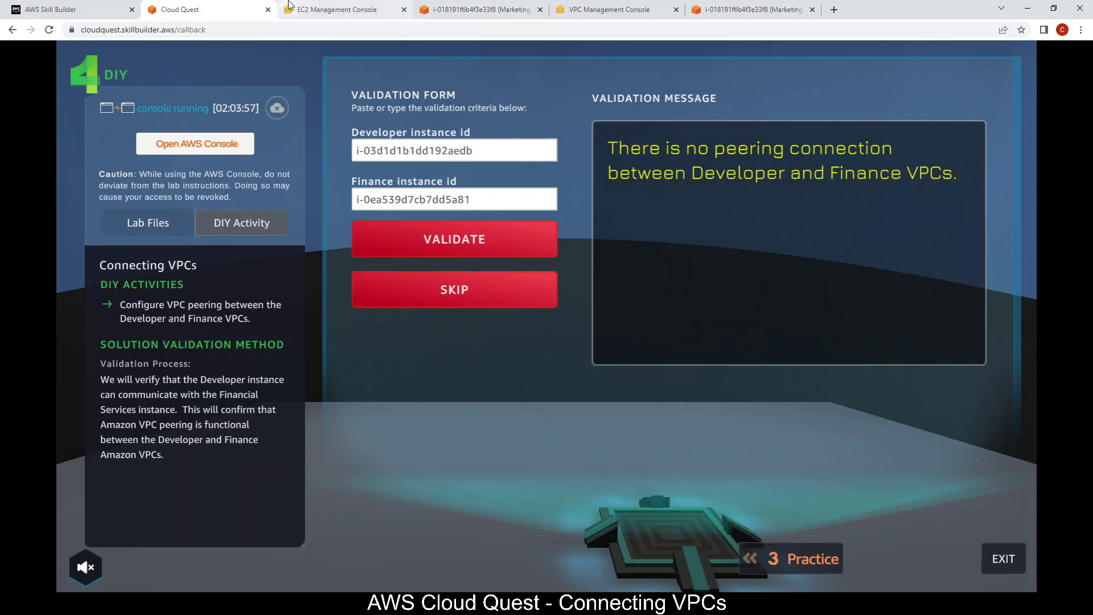
Step: Switch to the VPC console and review the list of VPCs and the existing peering connections
{"action": "left_click", "coordinate": [328, 7]}
{"action": "left_click", "coordinate": [609, 6]}
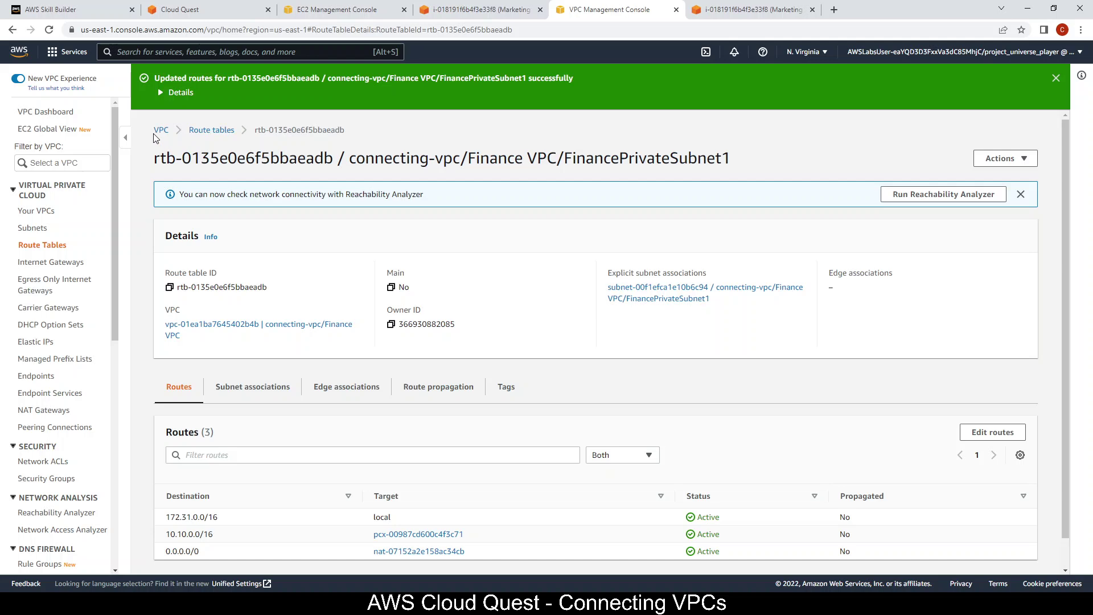
{"action": "scroll", "coordinate": [159, 140], "scroll_direction": "down", "scroll_amount": 1}
{"action": "scroll", "coordinate": [177, 146], "scroll_direction": "up", "scroll_amount": 1}
{"action": "left_click", "coordinate": [164, 132]}
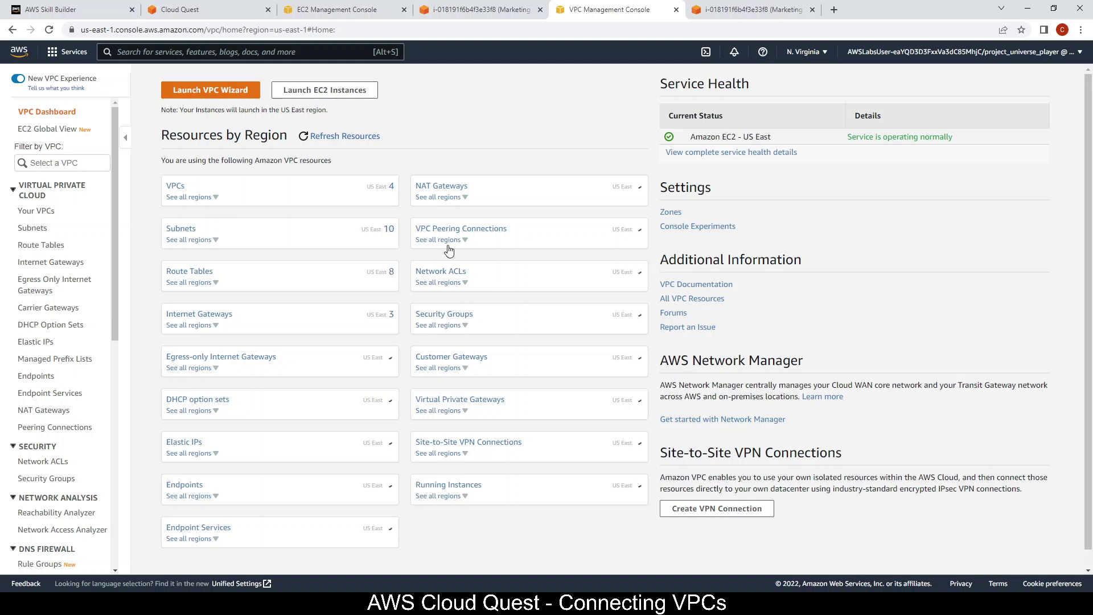
{"action": "left_click", "coordinate": [174, 185]}
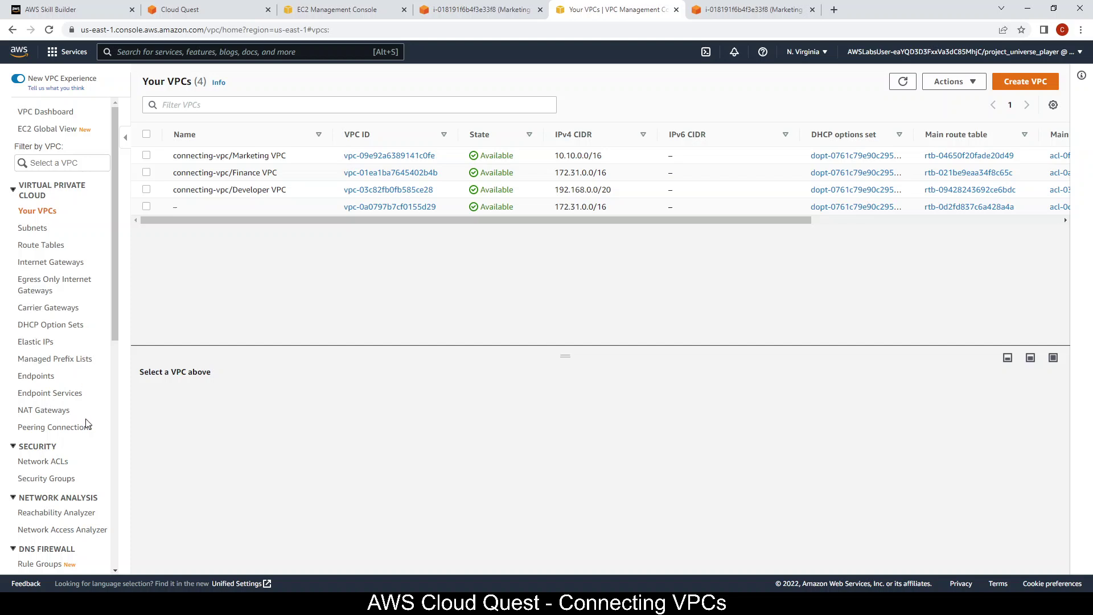
{"action": "left_click", "coordinate": [67, 431]}
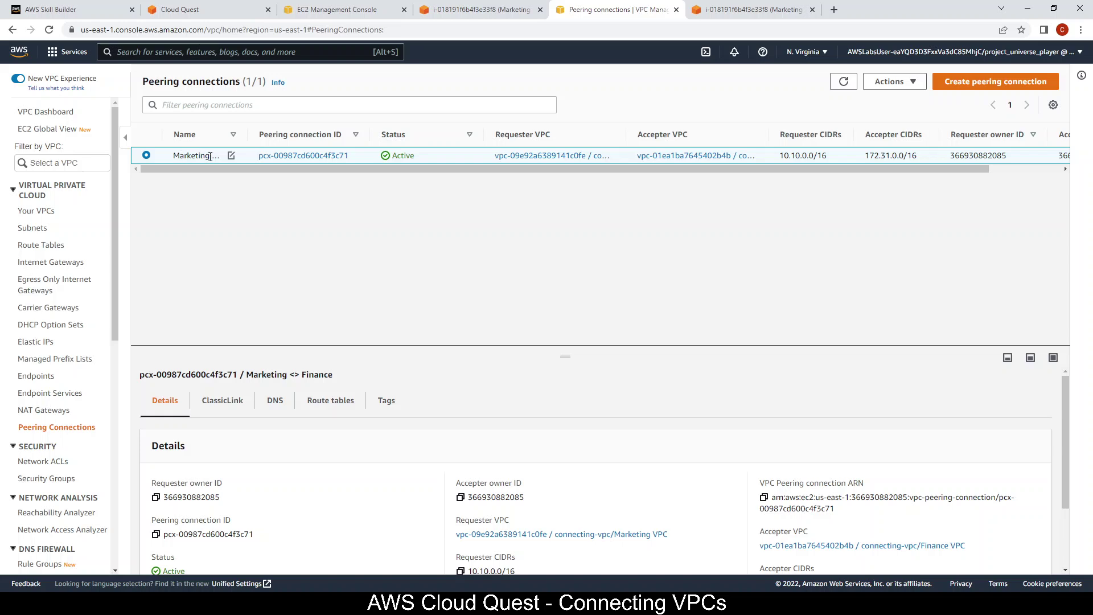
Step: Recheck the DIY activity in Cloud Quest and start a new peering connection named Developer <> Finance in the VPC console
{"action": "left_click", "coordinate": [217, 7]}
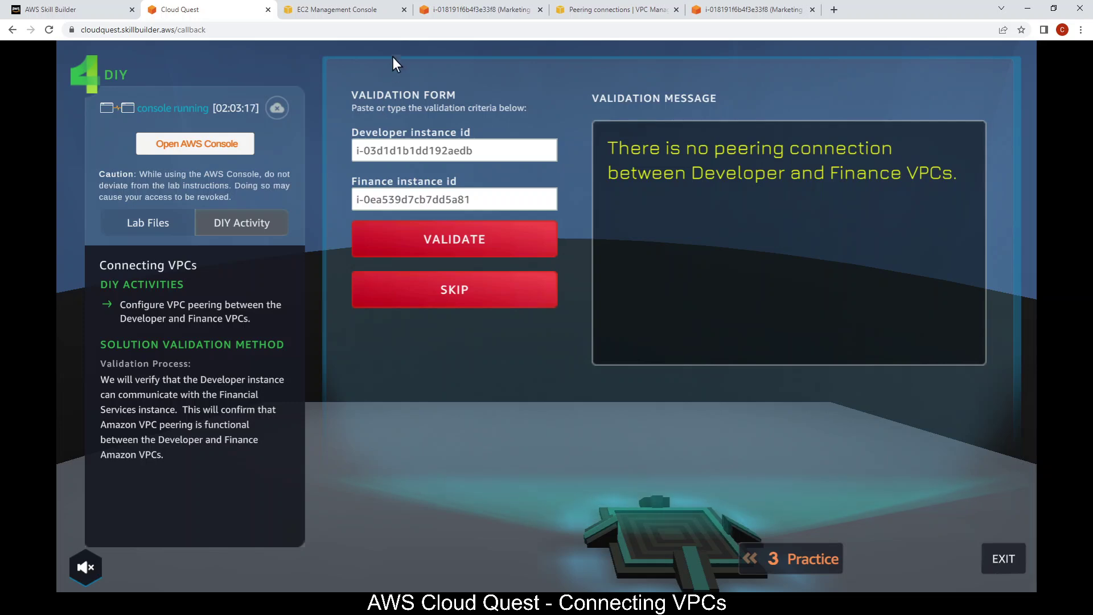
{"action": "left_click", "coordinate": [393, 9]}
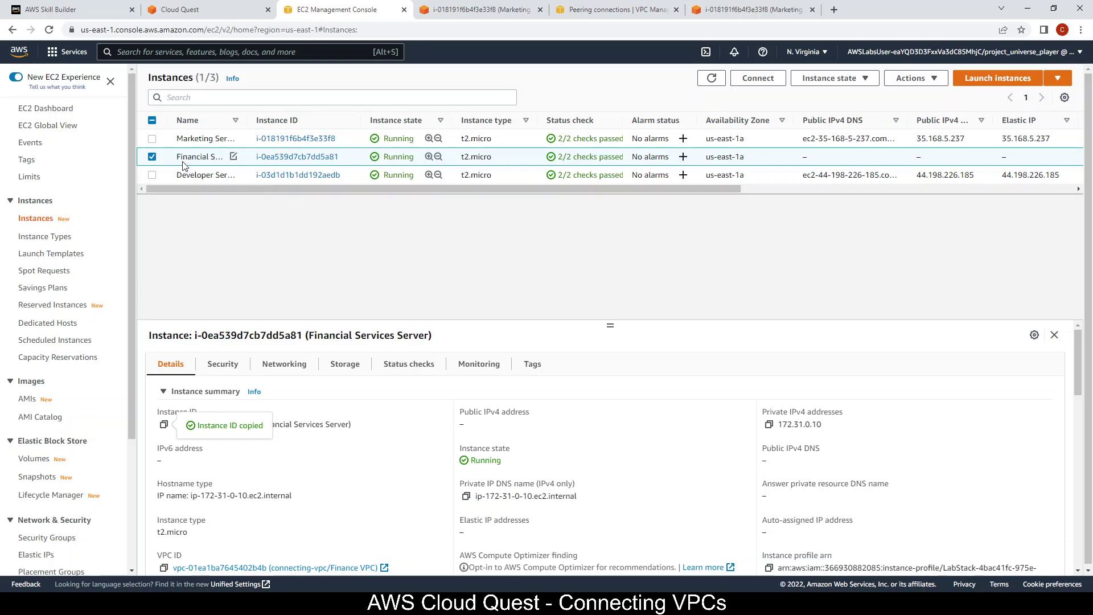
{"action": "left_click", "coordinate": [679, 6]}
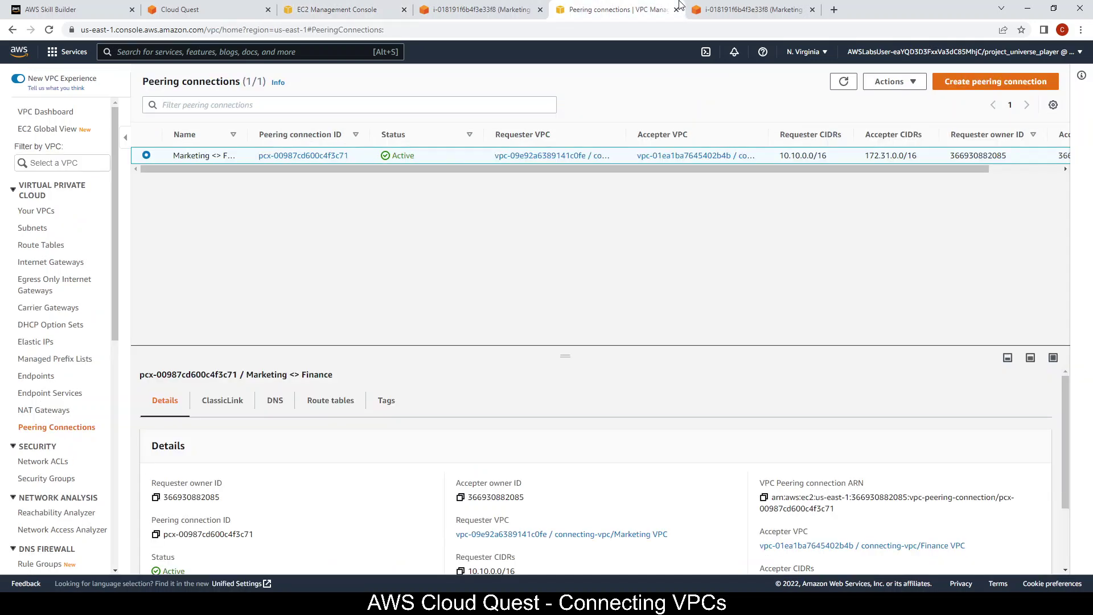
{"action": "left_click", "coordinate": [988, 84]}
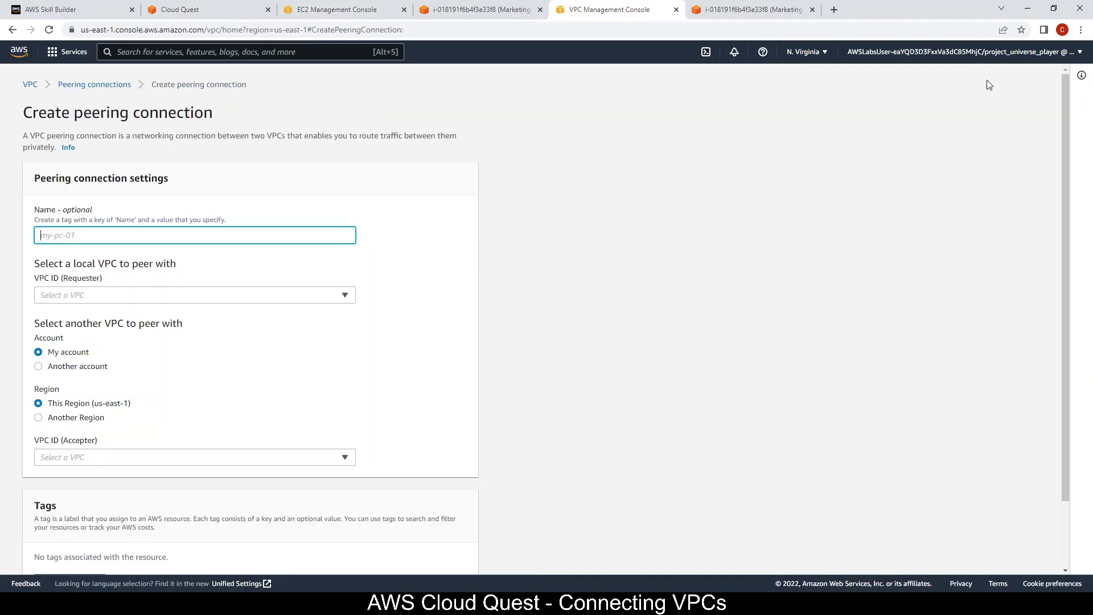
{"action": "type", "text": "Developer <> Finance"}
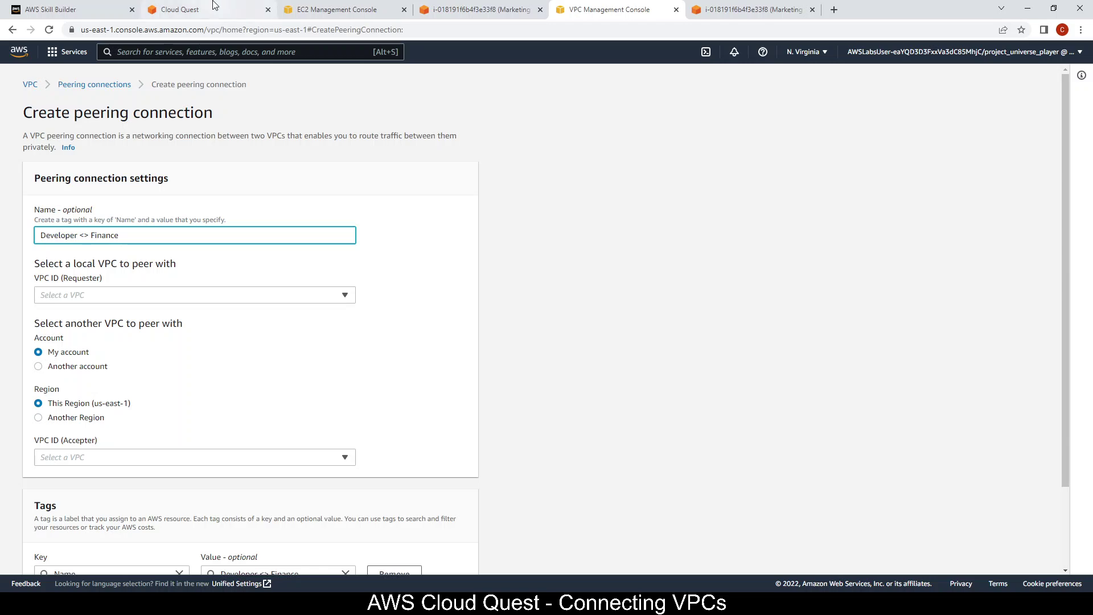
Step: Reread the DIY activity requirements in Cloud Quest and return to the peering connection form in the VPC console
{"action": "left_click", "coordinate": [254, 6]}
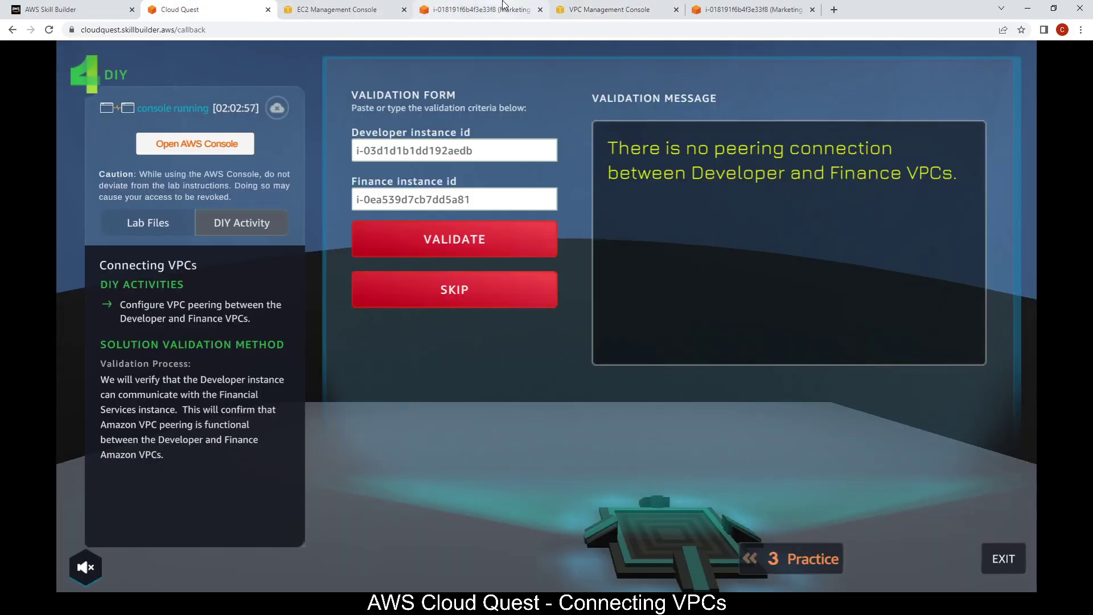
{"action": "left_click", "coordinate": [478, 7]}
{"action": "left_click", "coordinate": [608, 6]}
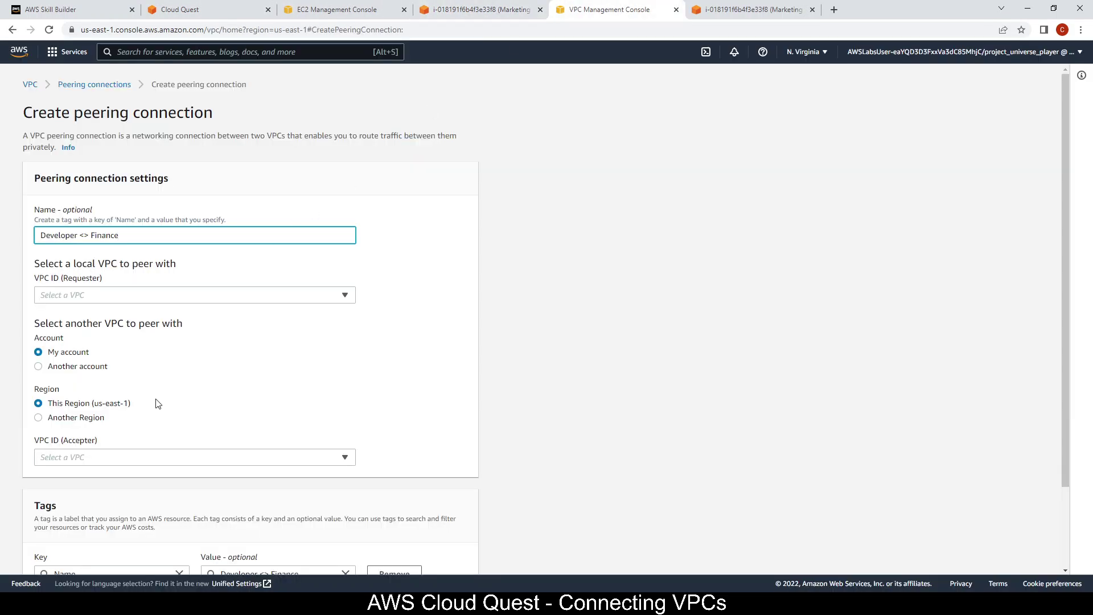
{"action": "left_click", "coordinate": [204, 6]}
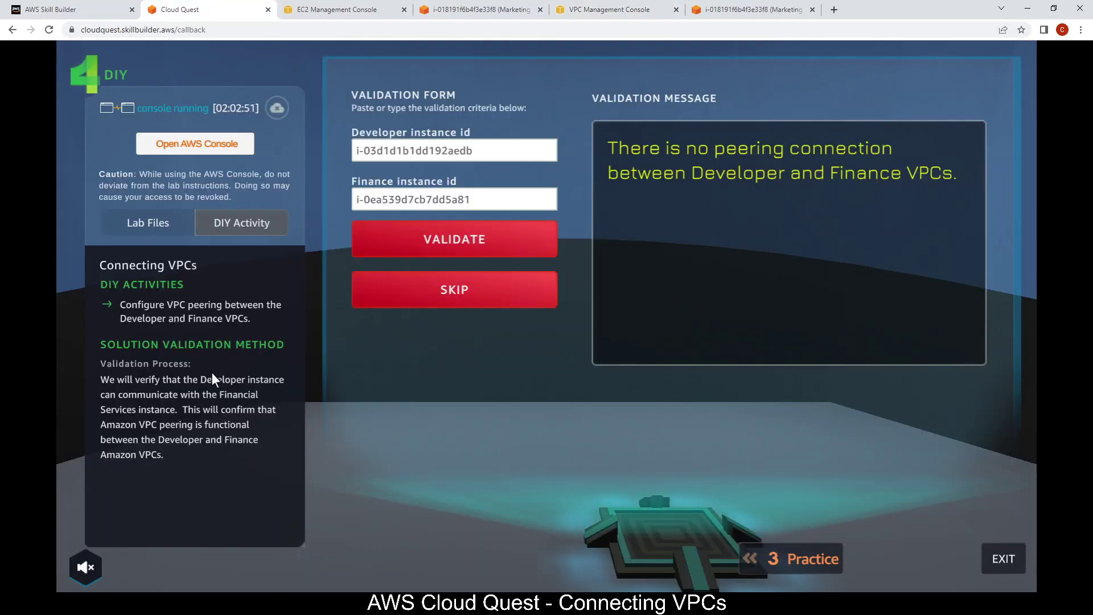
{"action": "left_click", "coordinate": [608, 9]}
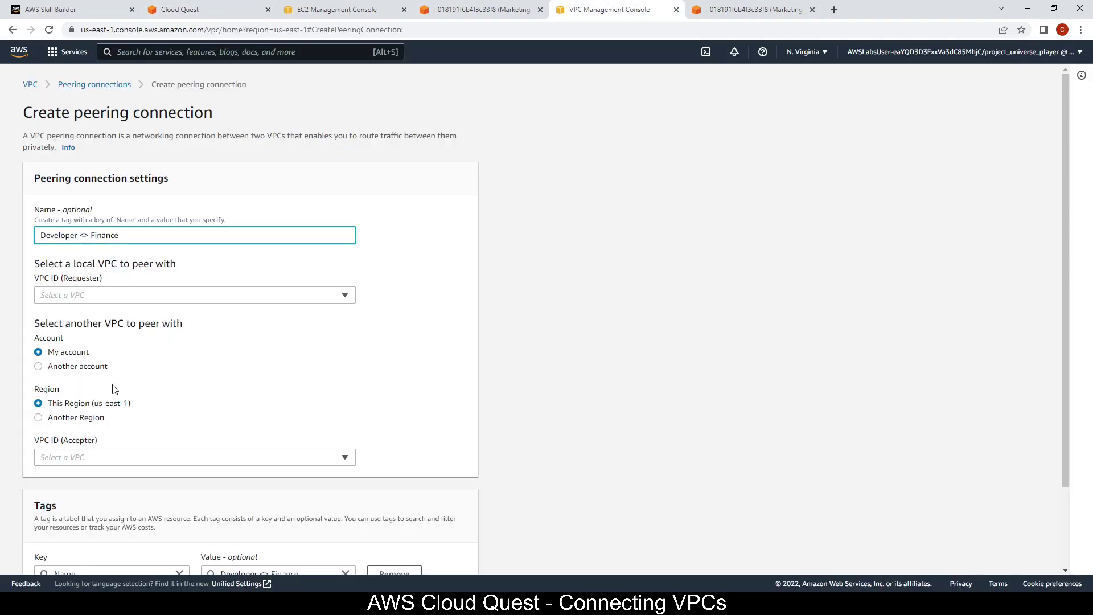
Step: Create the Developer <> Finance peering connection with Developer VPC as the requester and Finance VPC as the accepter
{"action": "left_click", "coordinate": [212, 296]}
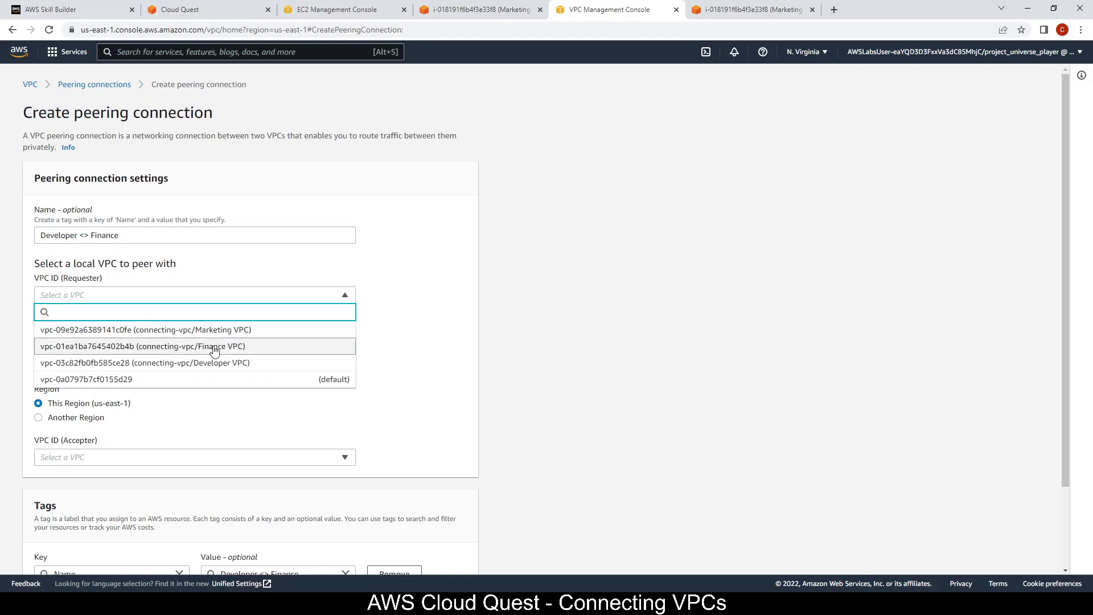
{"action": "left_click", "coordinate": [237, 370]}
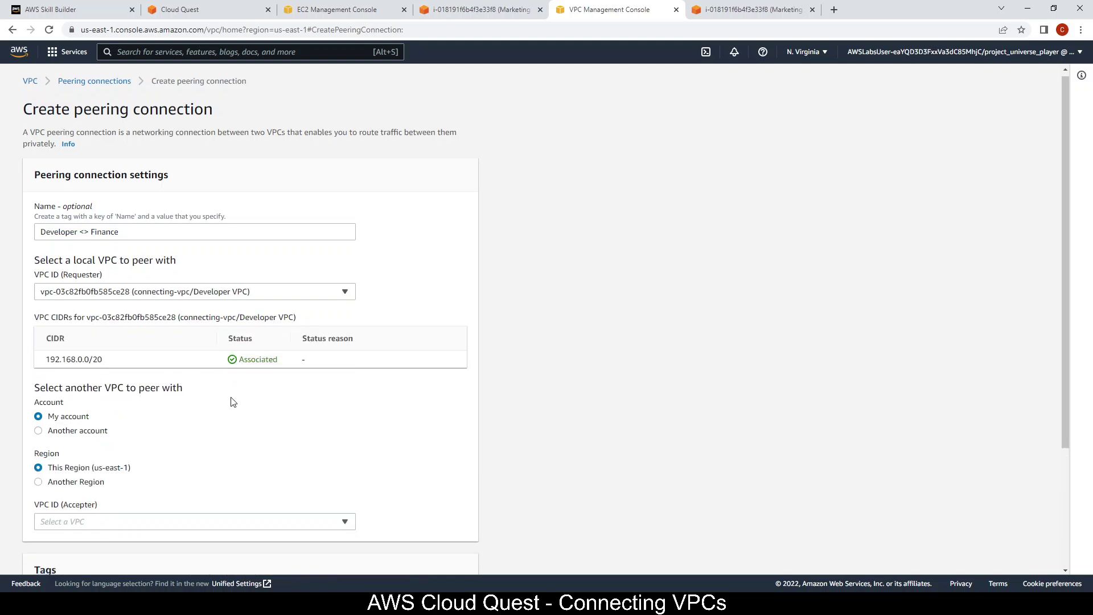
{"action": "scroll", "coordinate": [232, 402], "scroll_direction": "down", "scroll_amount": 1}
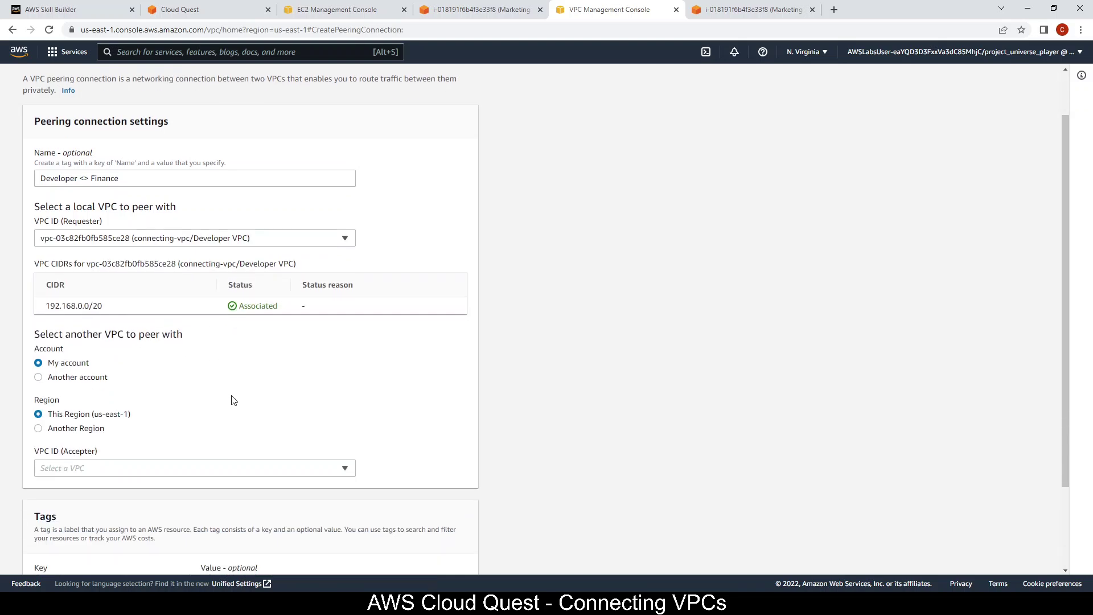
{"action": "left_click", "coordinate": [247, 470]}
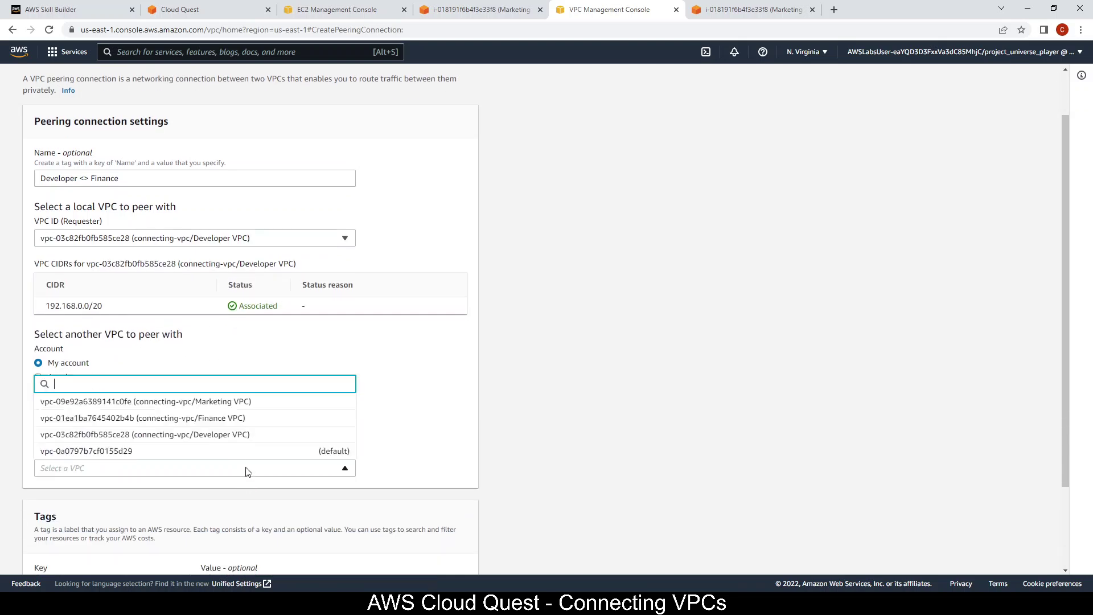
{"action": "left_click", "coordinate": [251, 420]}
{"action": "scroll", "coordinate": [459, 420], "scroll_direction": "down", "scroll_amount": 3}
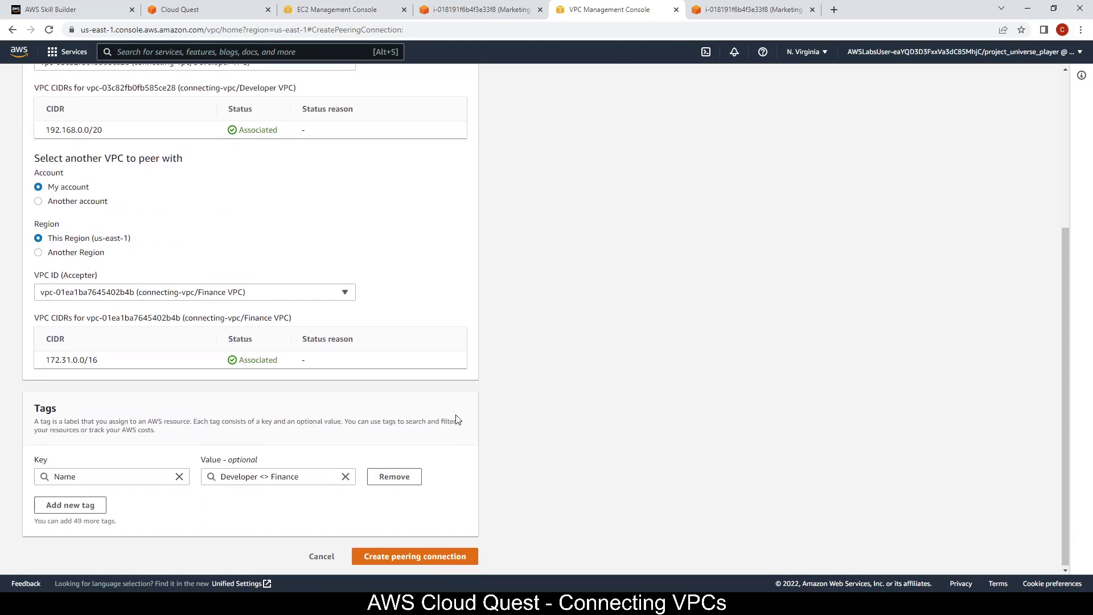
{"action": "left_click", "coordinate": [434, 559]}
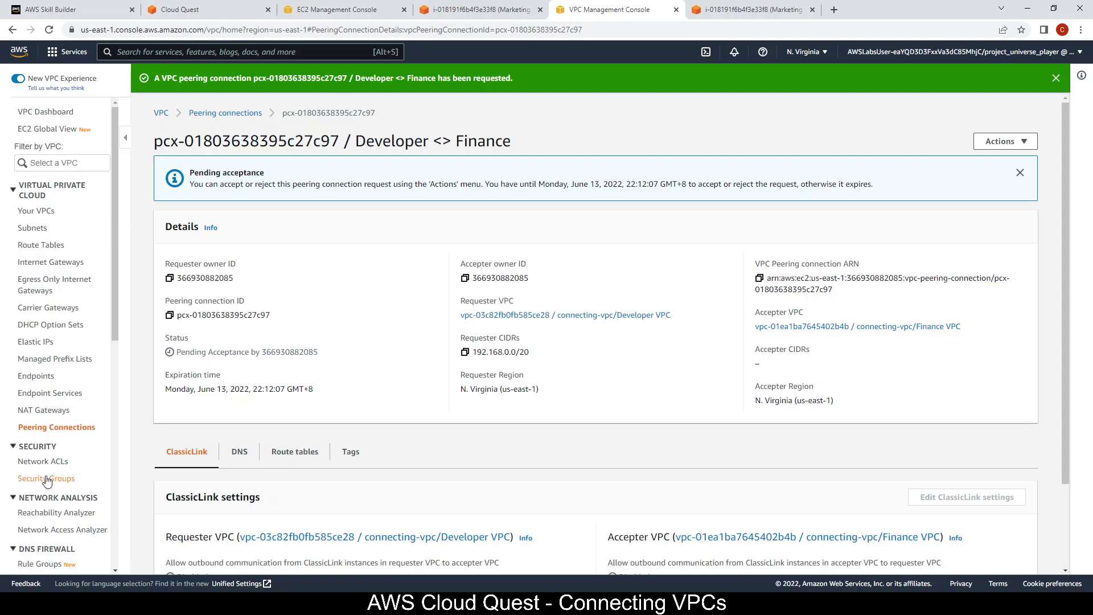
Step: Accept the pending Developer <> Finance request in the list of peering connections
{"action": "left_click", "coordinate": [73, 431]}
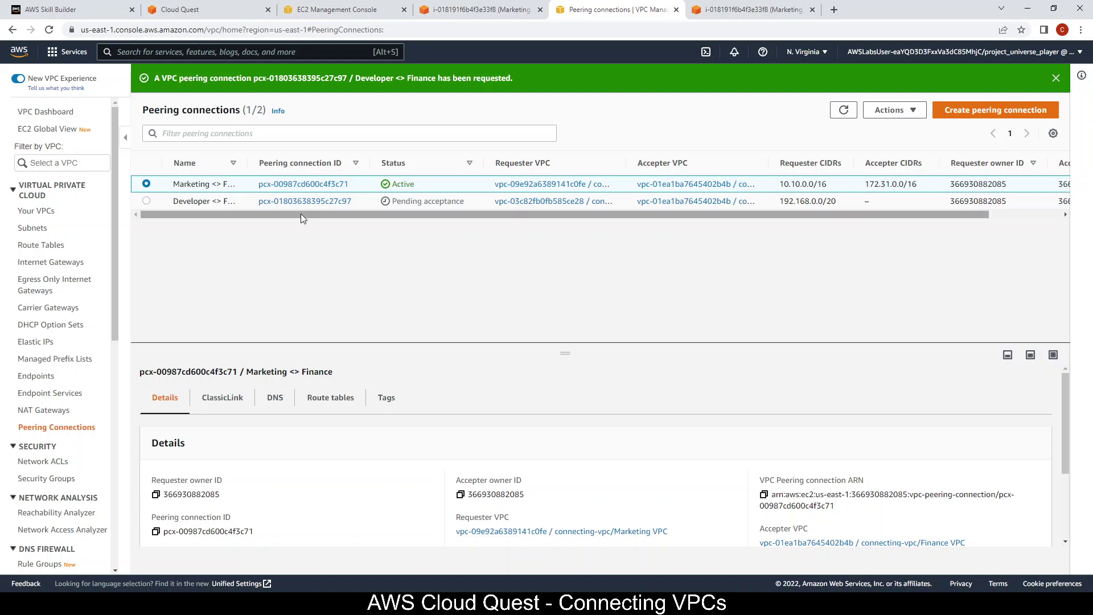
{"action": "left_click", "coordinate": [147, 202]}
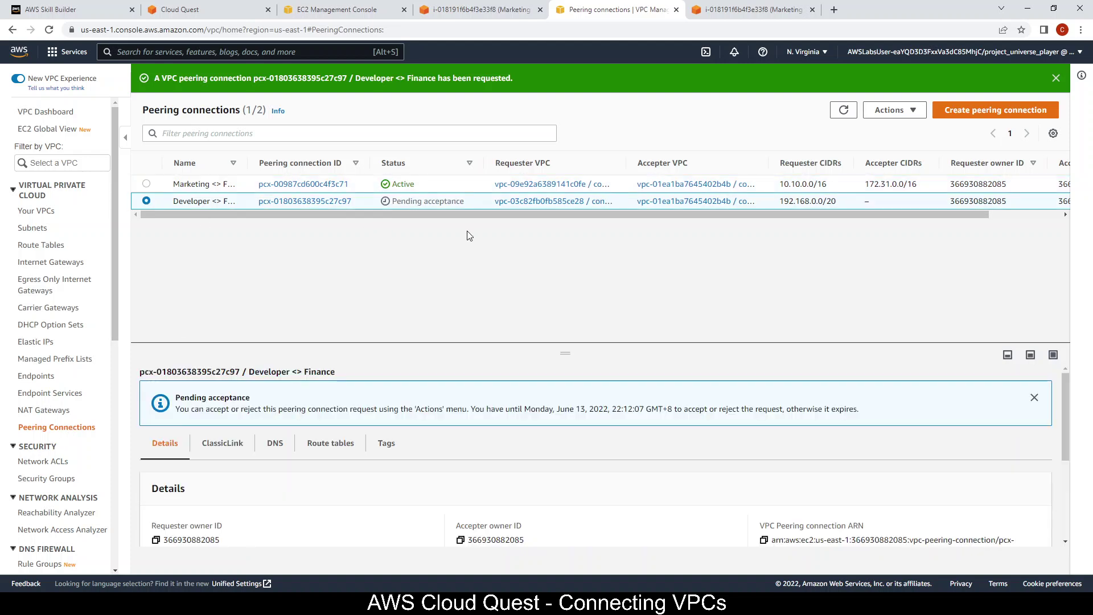
{"action": "left_click", "coordinate": [906, 118]}
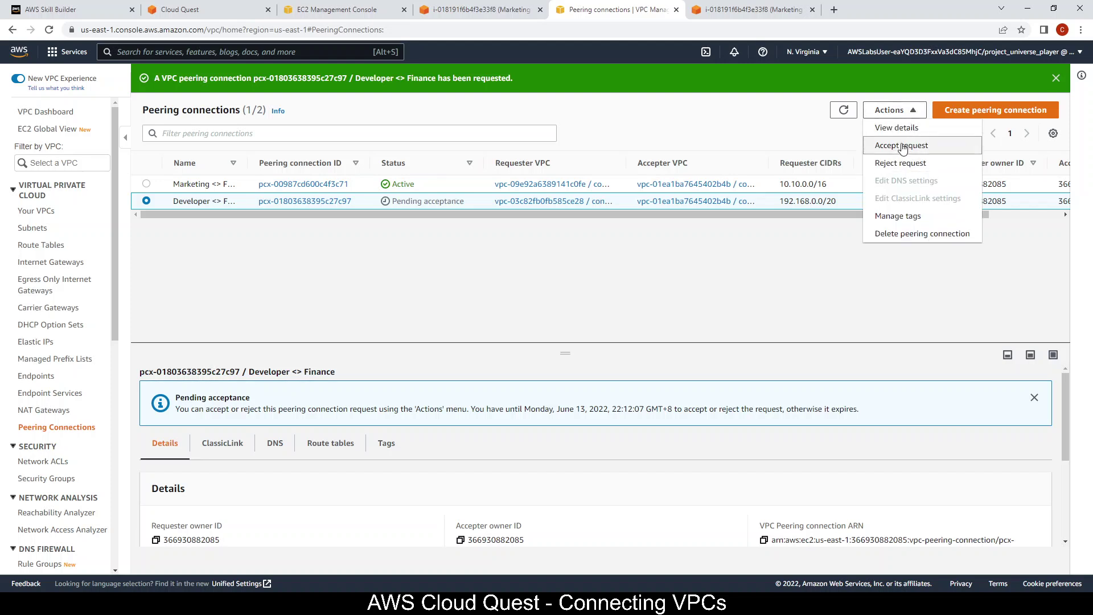
{"action": "left_click", "coordinate": [901, 147]}
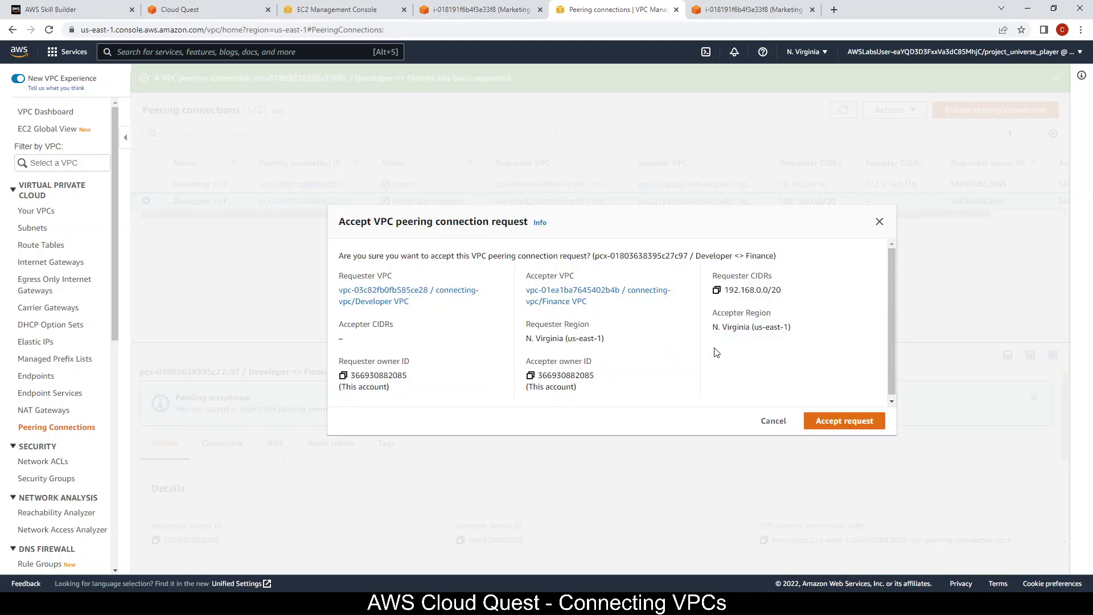
{"action": "left_click", "coordinate": [858, 423]}
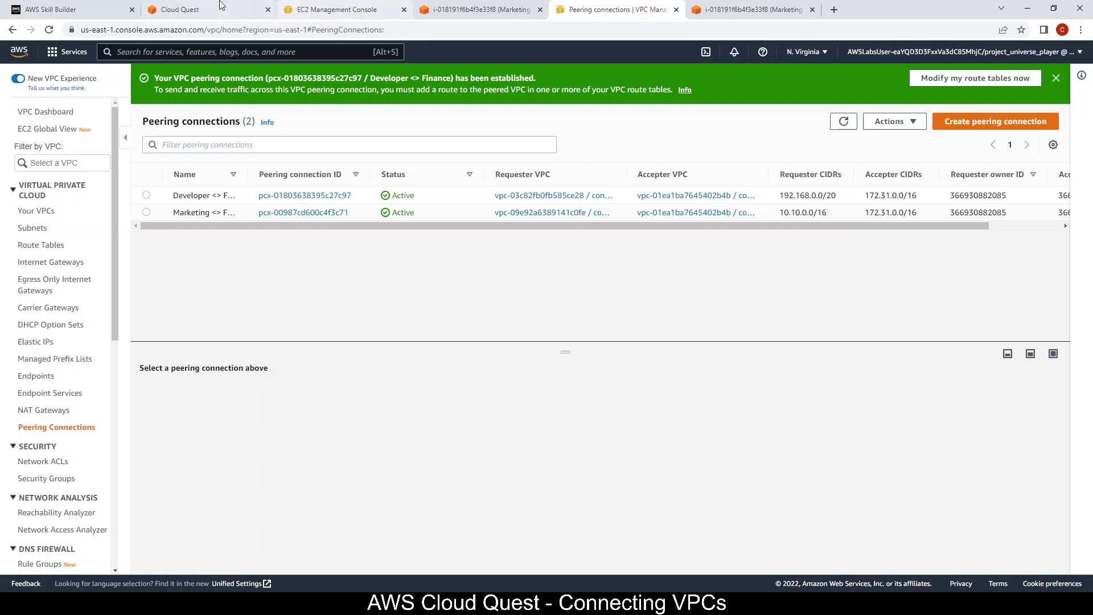
Step: Switch to Cloud Quest and validate the DIY solution with the entered Developer and Finance instance IDs
{"action": "left_click", "coordinate": [200, 7]}
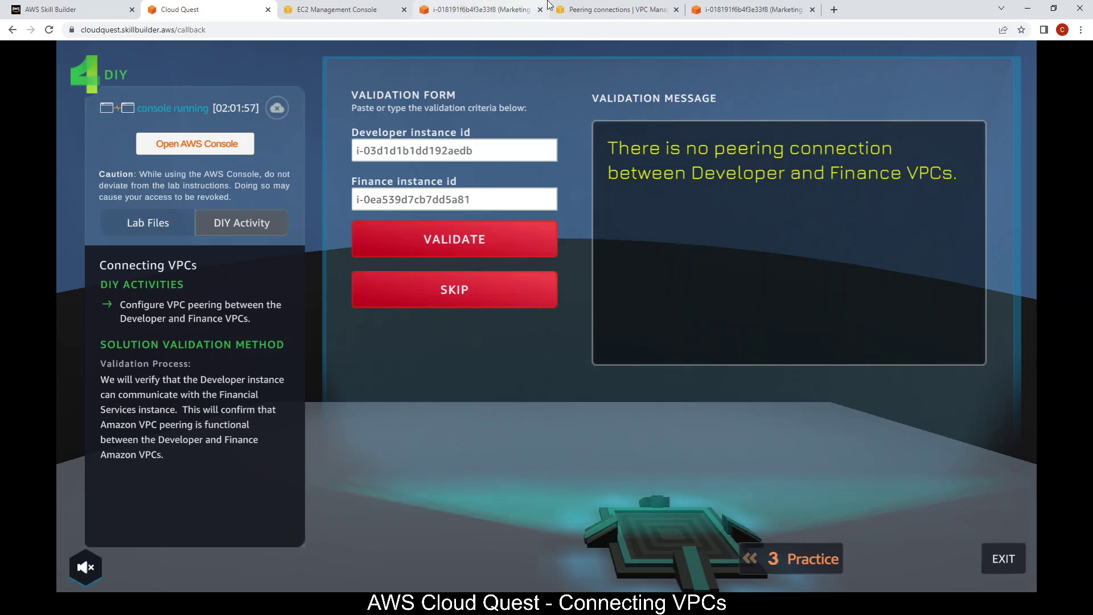
{"action": "left_click", "coordinate": [593, 8]}
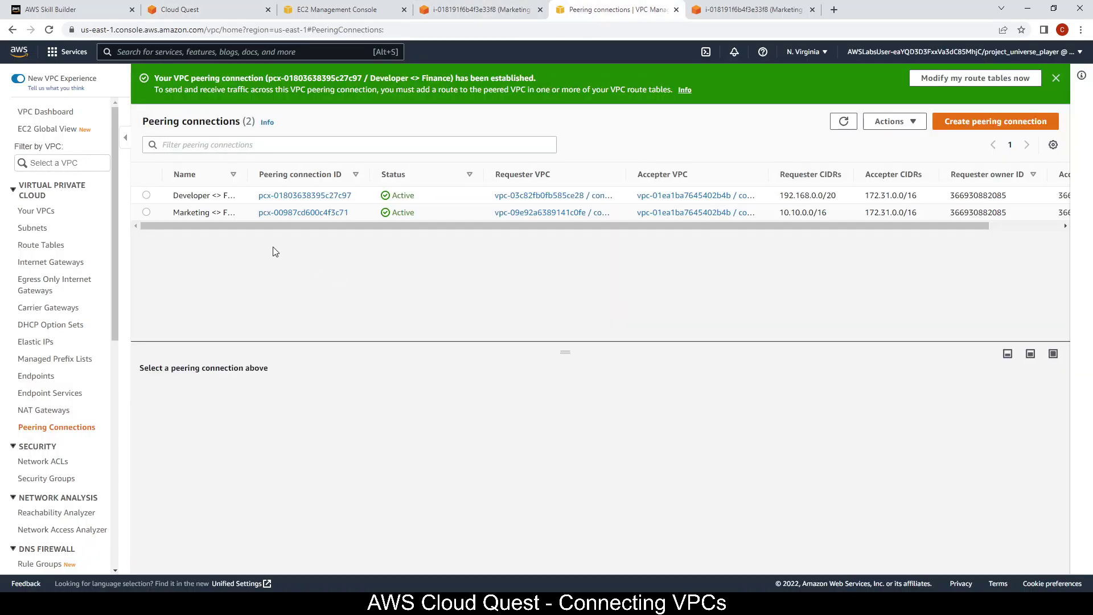
{"action": "left_click", "coordinate": [249, 7]}
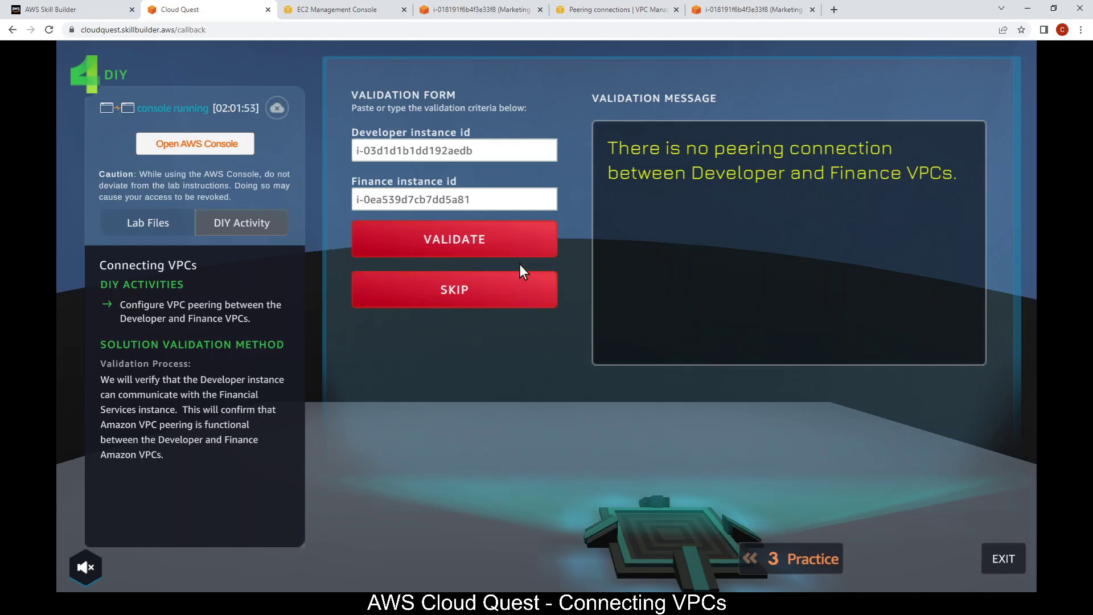
{"action": "left_click", "coordinate": [512, 227]}
{"action": "left_click", "coordinate": [511, 230]}
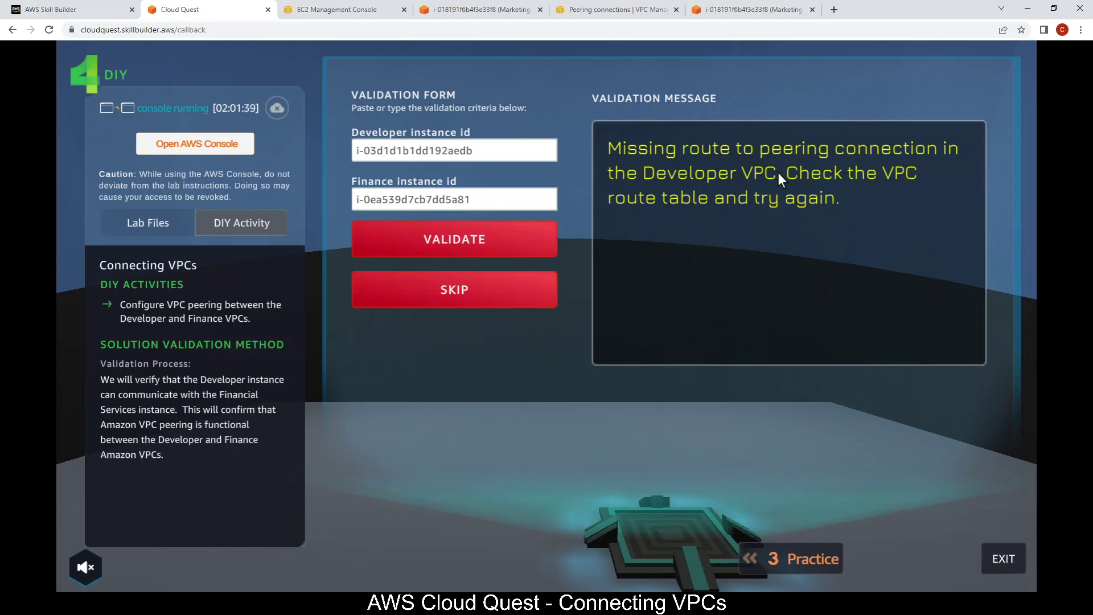
Step: Open the routes of the VPC console's DeveloperPublicSubnet1 route table for editing and add a blank route
{"action": "left_click", "coordinate": [638, 7]}
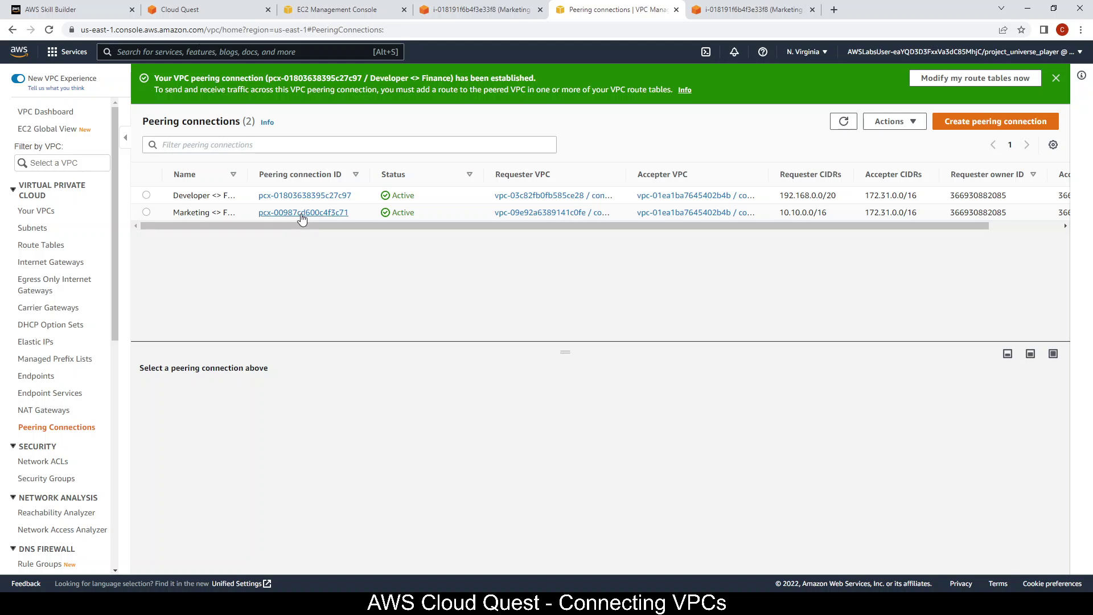
{"action": "left_click", "coordinate": [38, 248]}
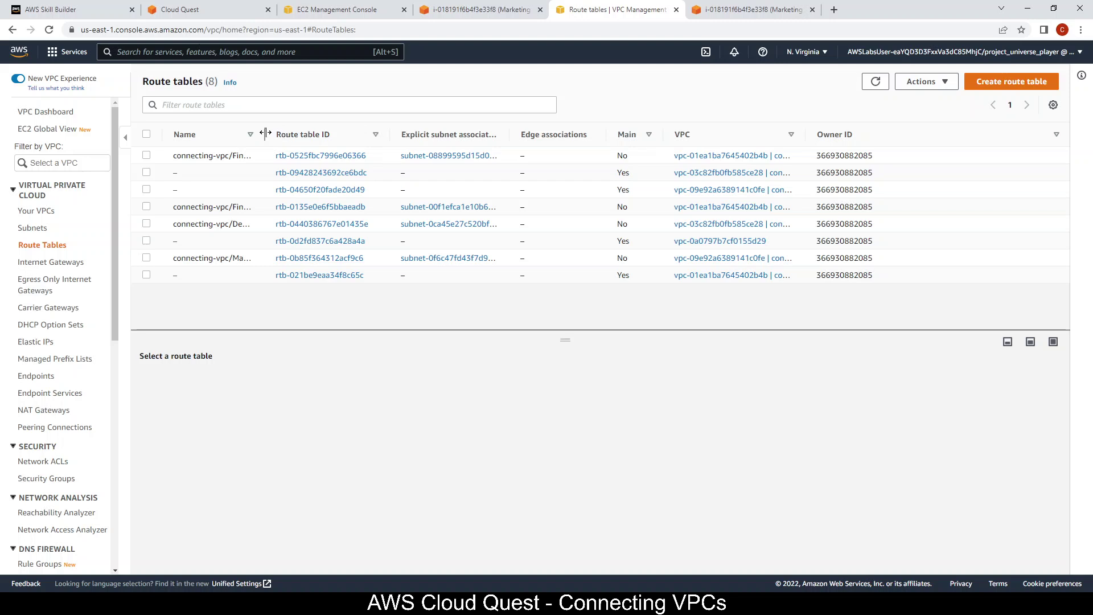
{"action": "left_click_drag", "start_coordinate": [266, 135], "coordinate": [436, 129]}
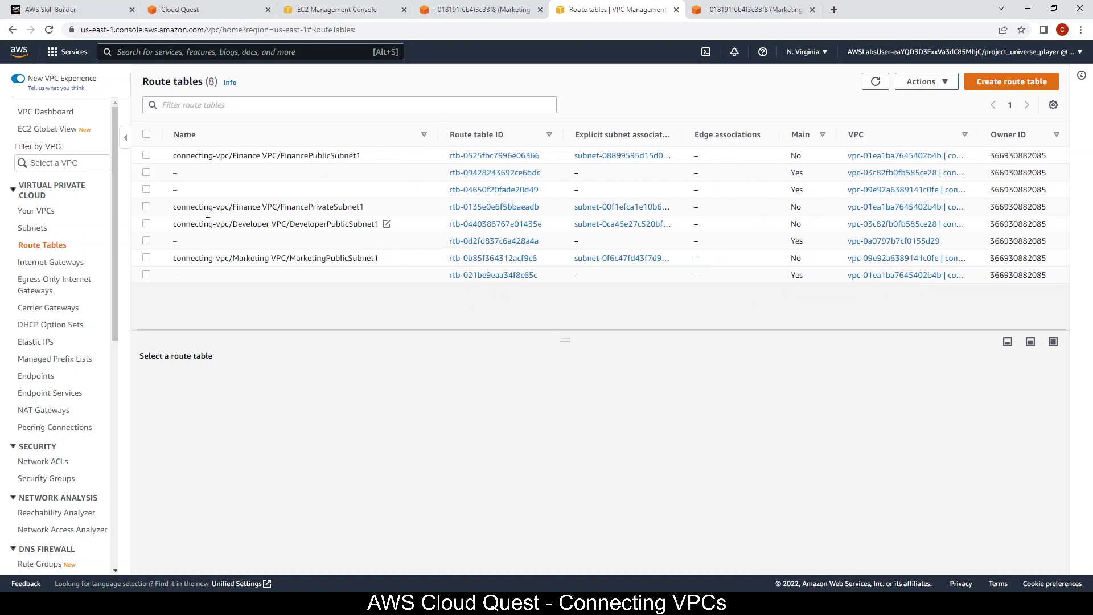
{"action": "left_click", "coordinate": [147, 224]}
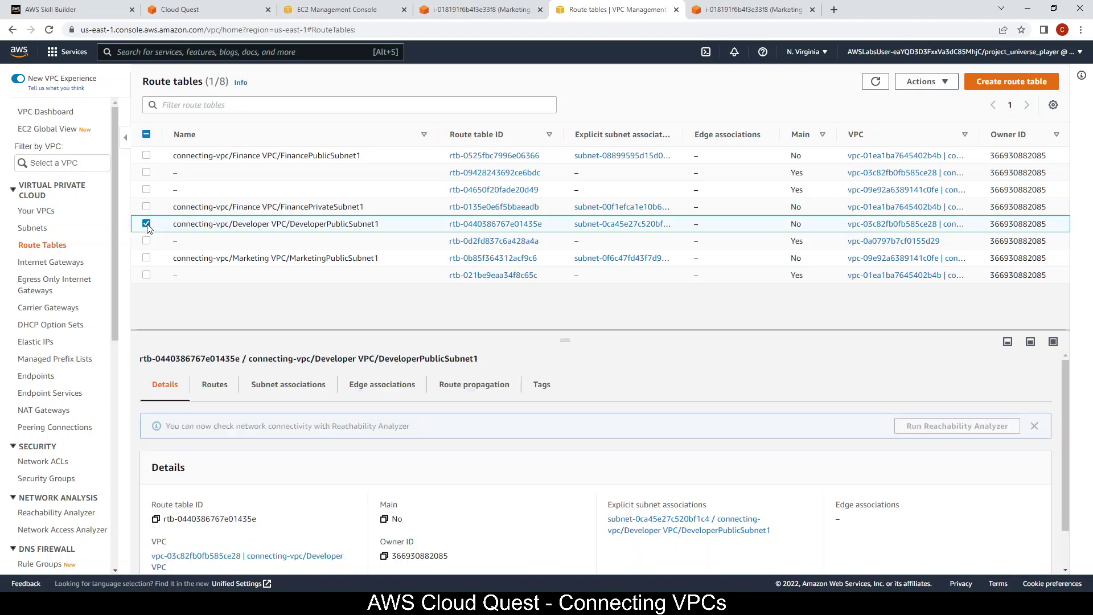
{"action": "left_click", "coordinate": [211, 389]}
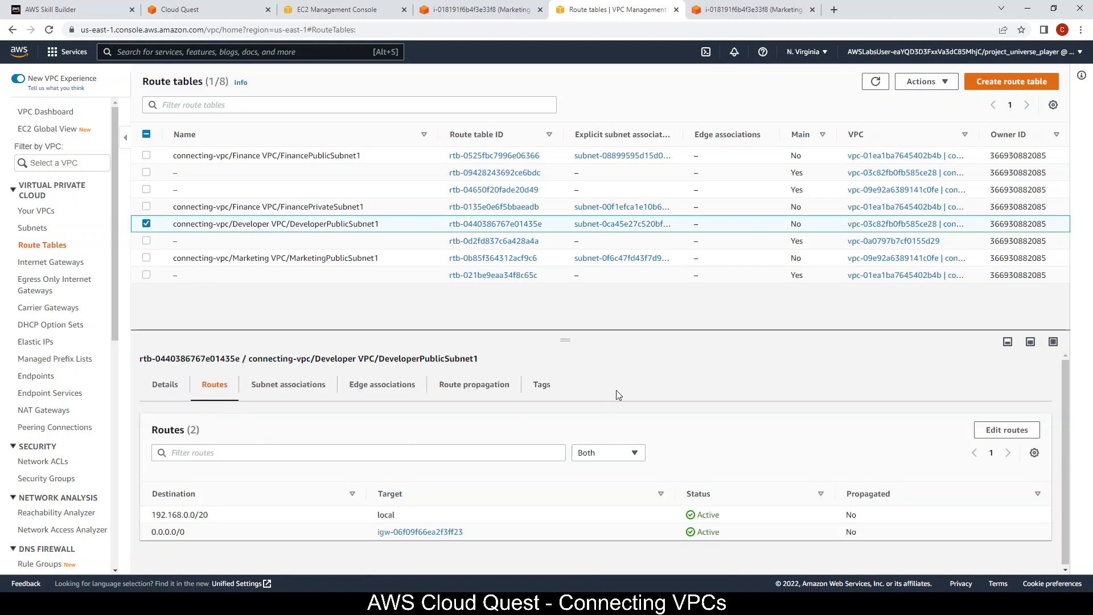
{"action": "left_click", "coordinate": [996, 431]}
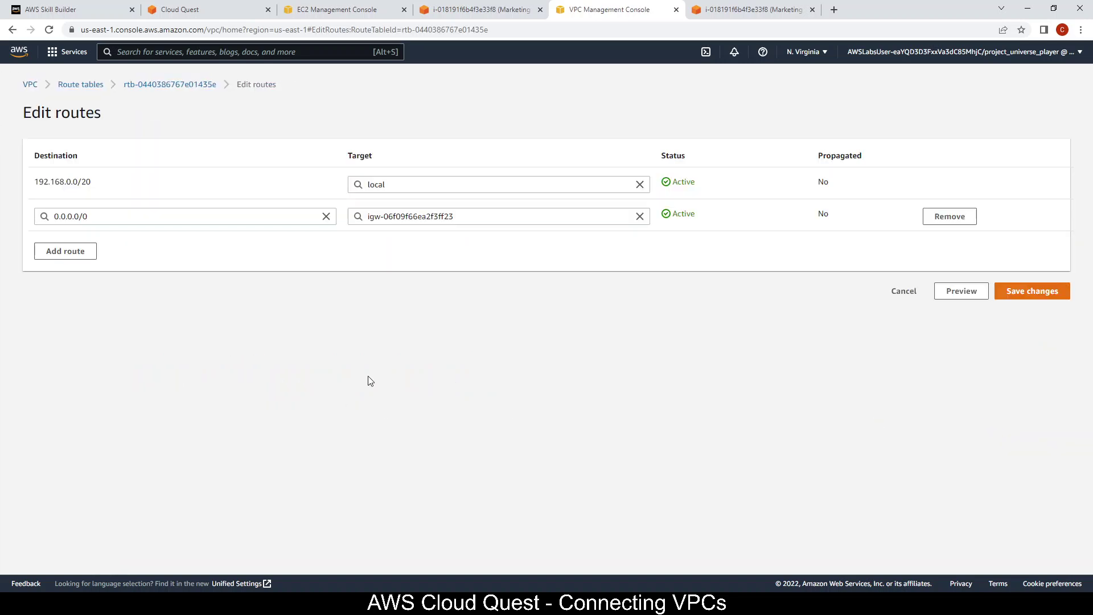
{"action": "left_click", "coordinate": [77, 254]}
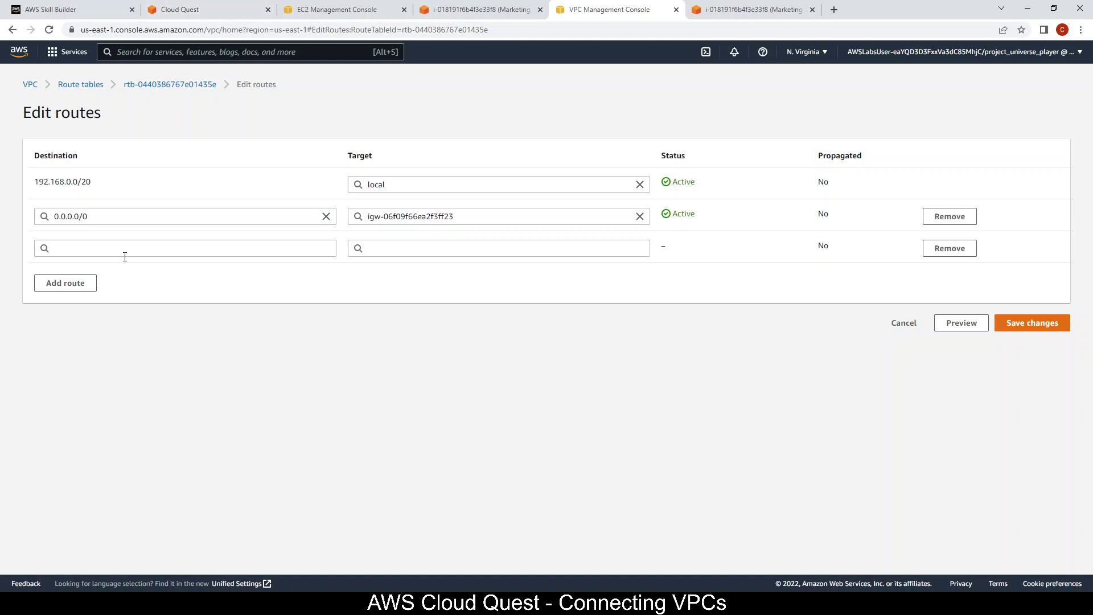
Step: Look up and copy the Financial Services Server's private IPv4 address in the EC2 console, and return to the route editor
{"action": "left_click", "coordinate": [349, 5]}
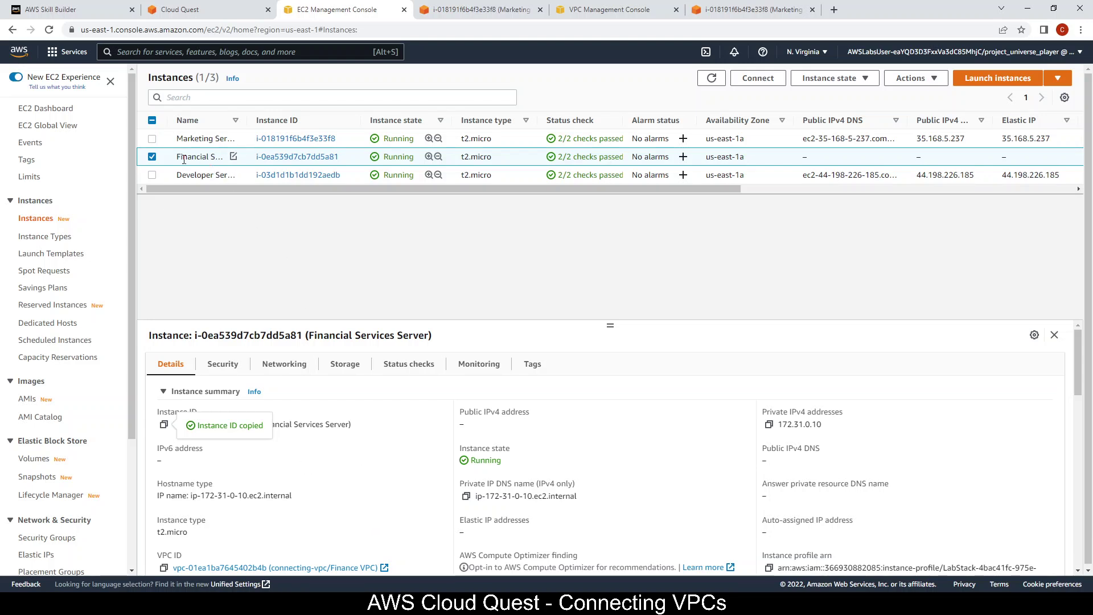
{"action": "left_click", "coordinate": [769, 426]}
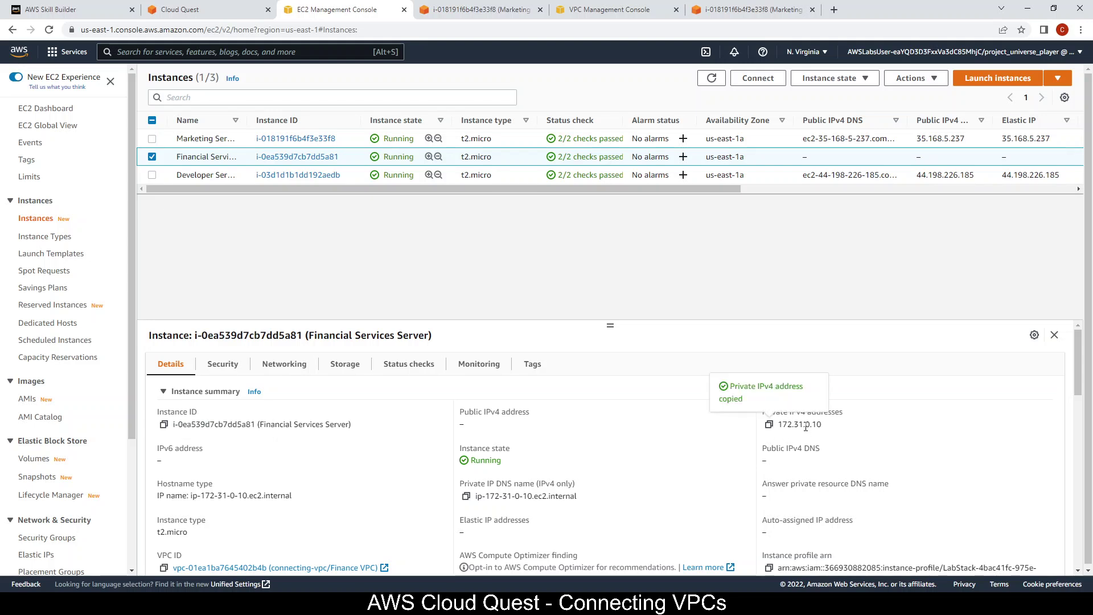
{"action": "left_click", "coordinate": [609, 9]}
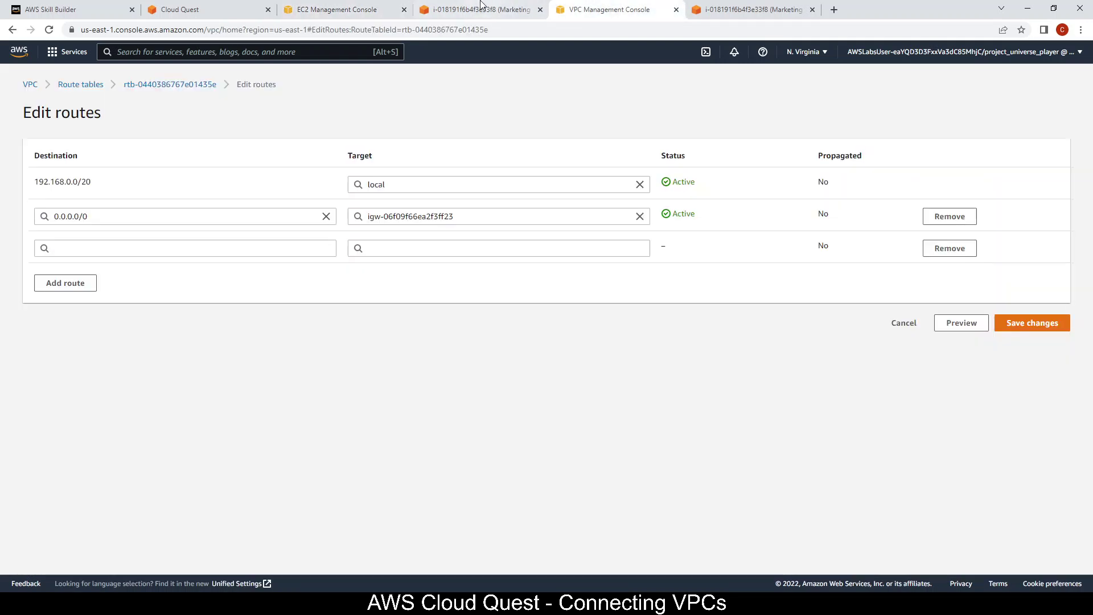
Step: Set the new route's destination to 172.31.0.0/16
{"action": "left_click", "coordinate": [270, 247]}
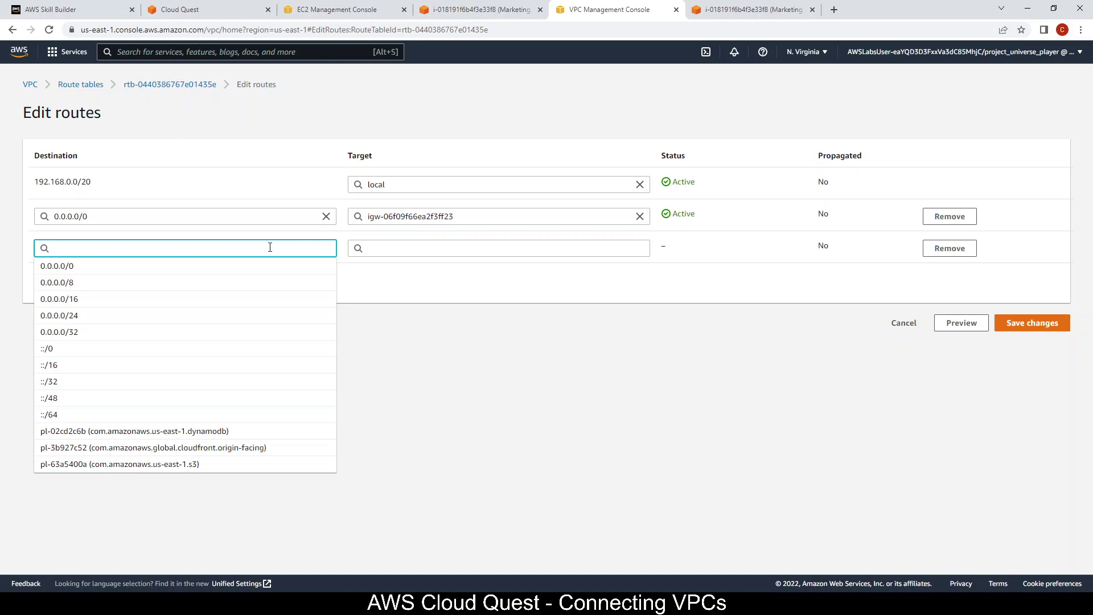
{"action": "type", "text": "1172.31.0.0"}
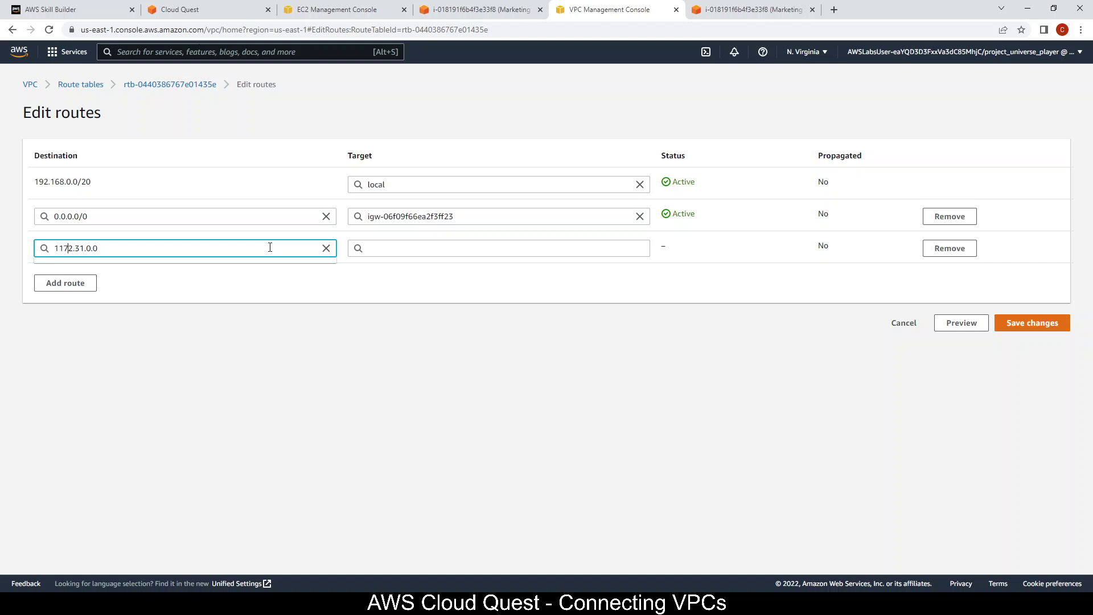
{"action": "key", "text": "BackSpace"}
{"action": "key", "text": "End"}
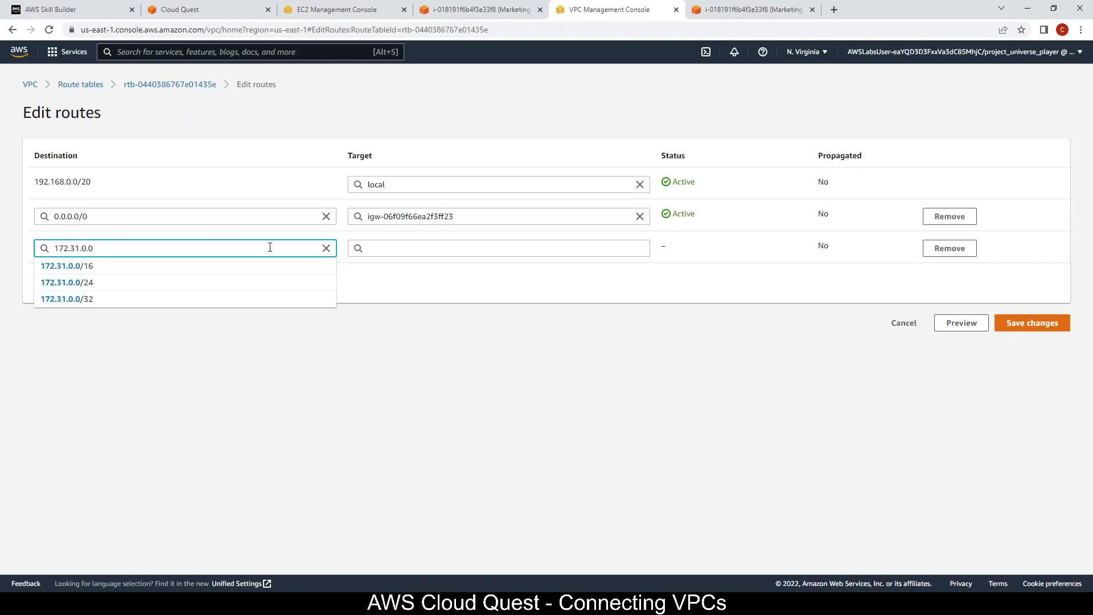
{"action": "key", "text": "Down"}
{"action": "key", "text": "Return"}
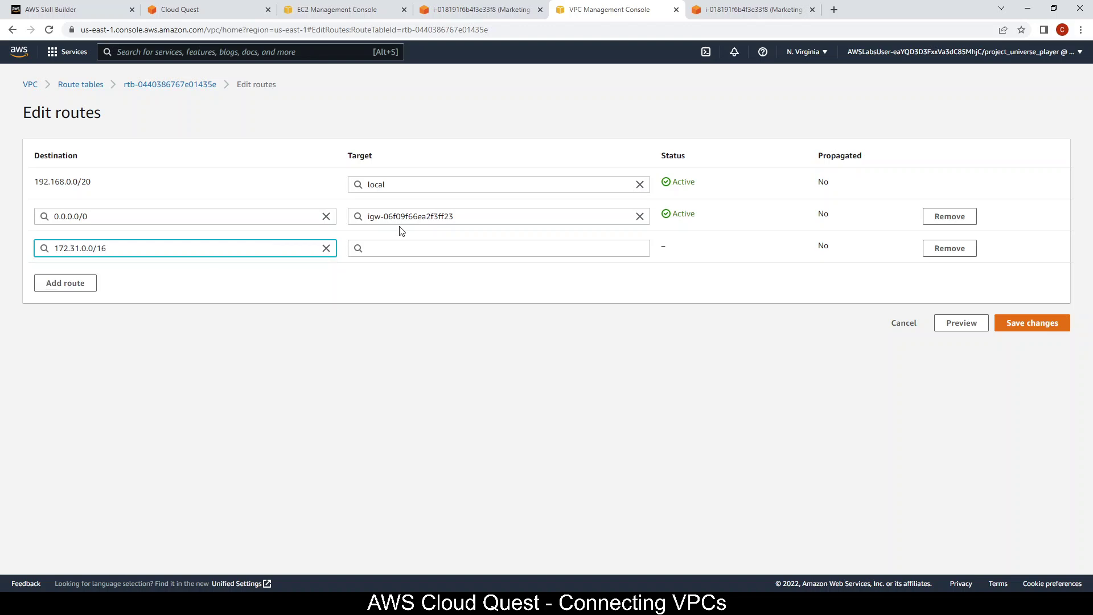
Step: Set the new 172.31.0.0/16 route's target to the Developer <> Finance peering connection and save the route changes
{"action": "left_click", "coordinate": [409, 249]}
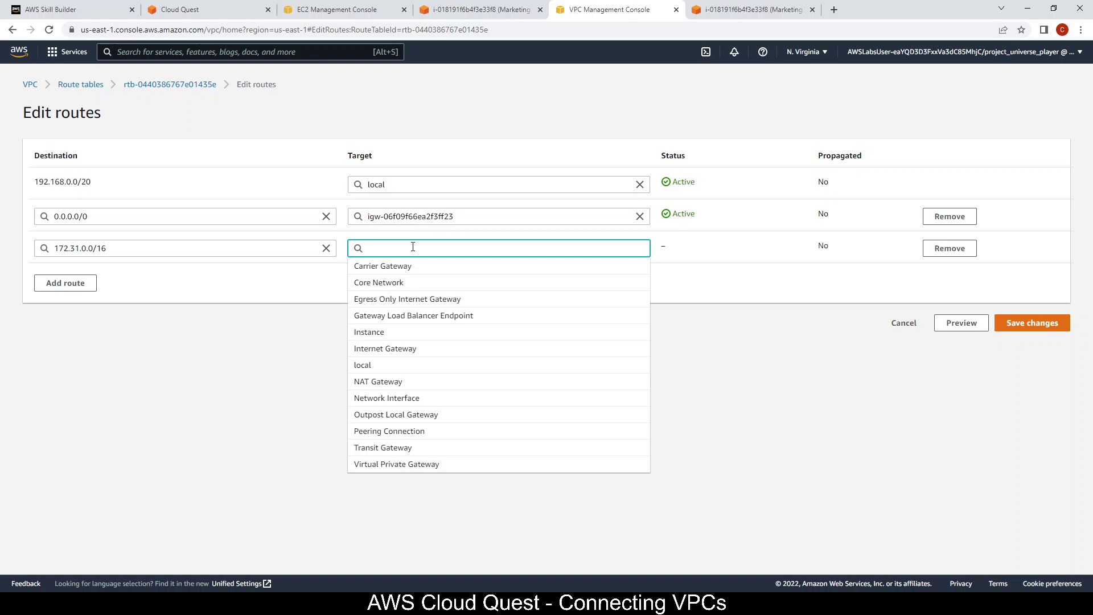
{"action": "type", "text": "pcx"}
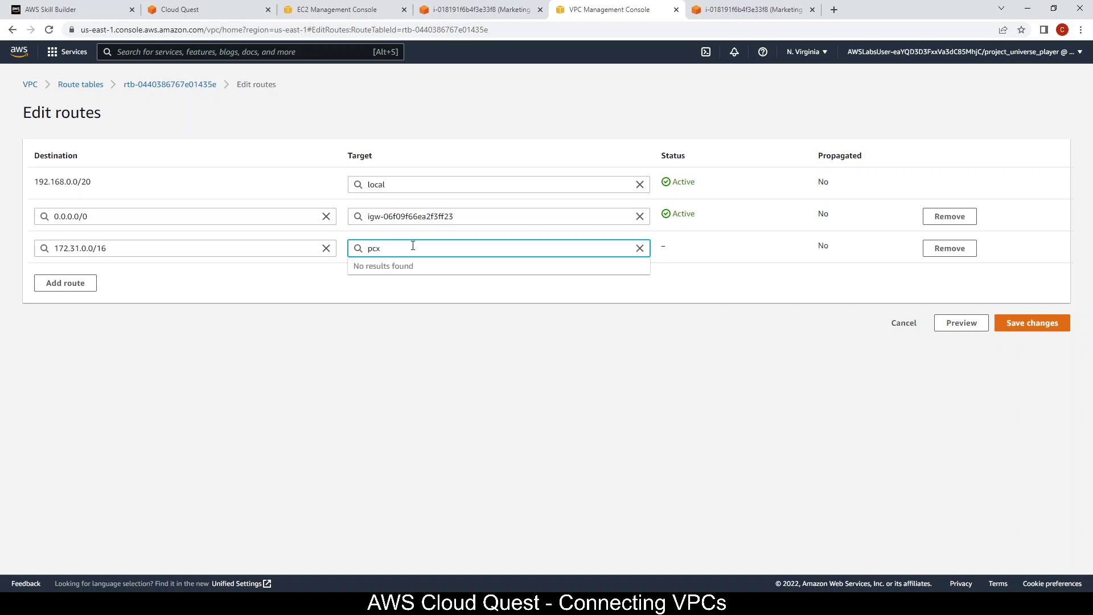
{"action": "type", "text": "-"}
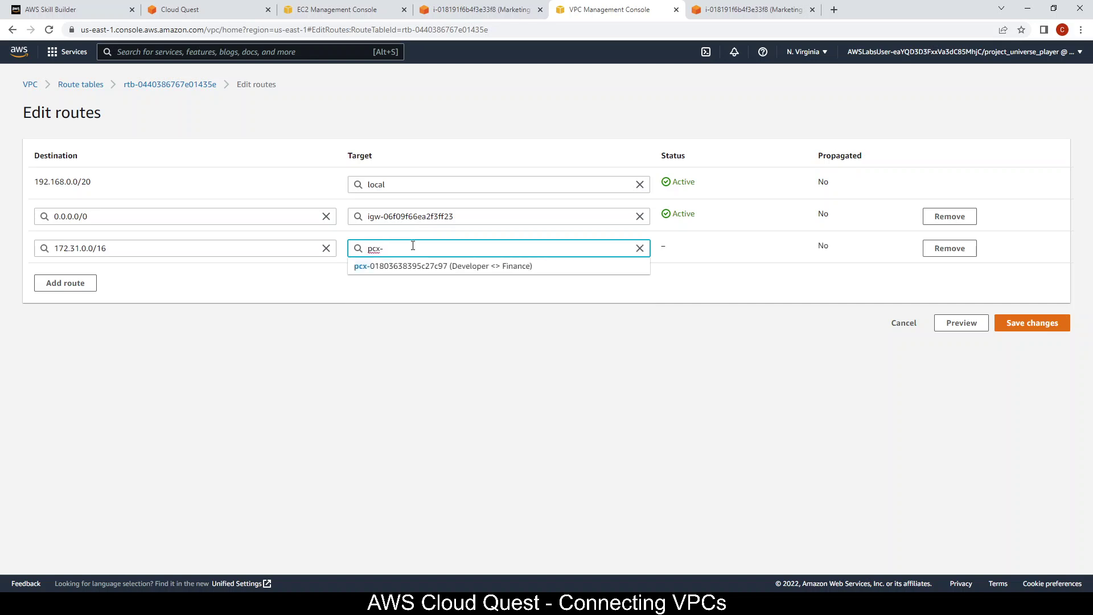
{"action": "left_click", "coordinate": [462, 268]}
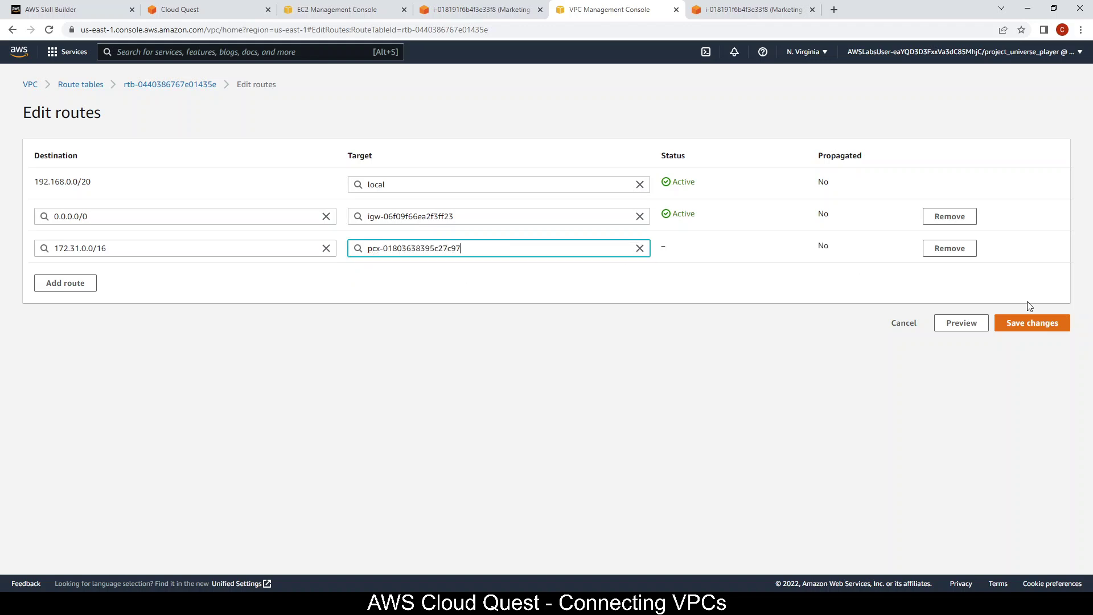
{"action": "left_click", "coordinate": [1022, 325]}
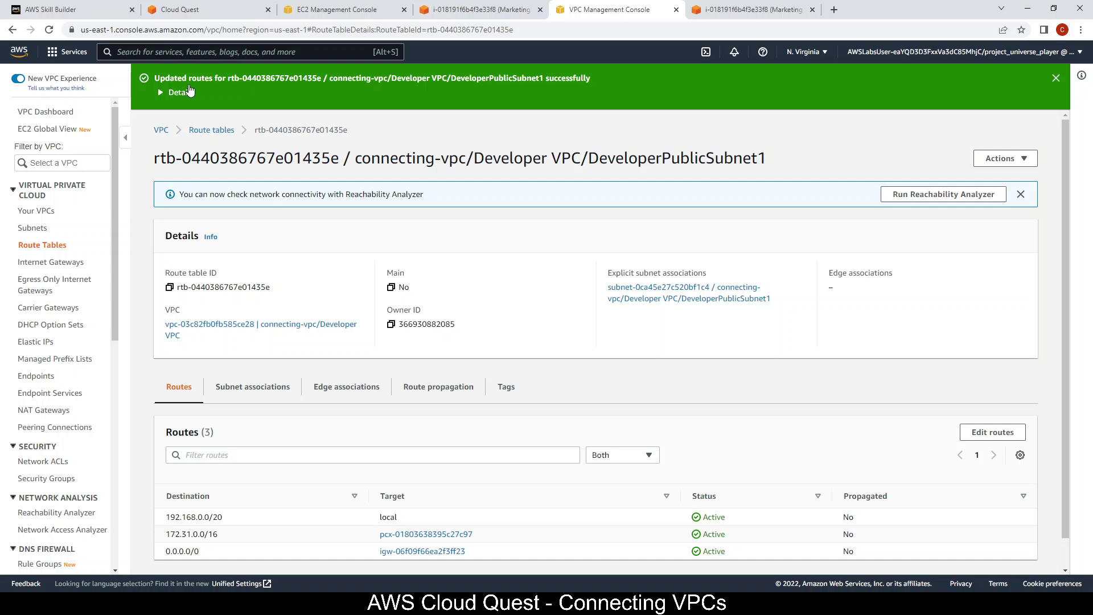
Step: Switch to Cloud Quest, validate the DIY solution again, and return to the VPC console
{"action": "left_click", "coordinate": [242, 8]}
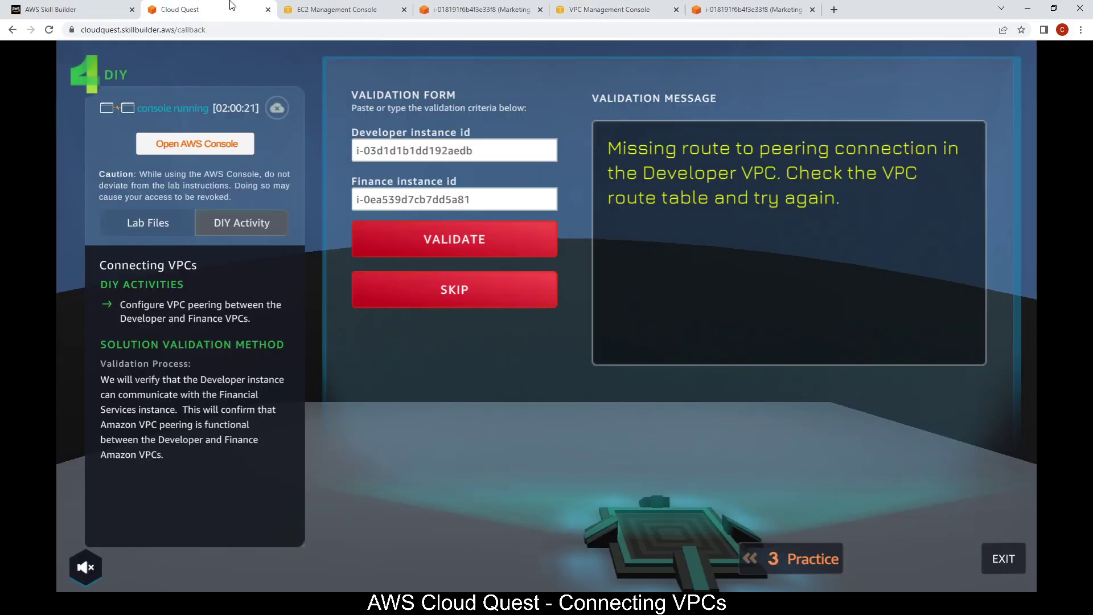
{"action": "left_click", "coordinate": [466, 241]}
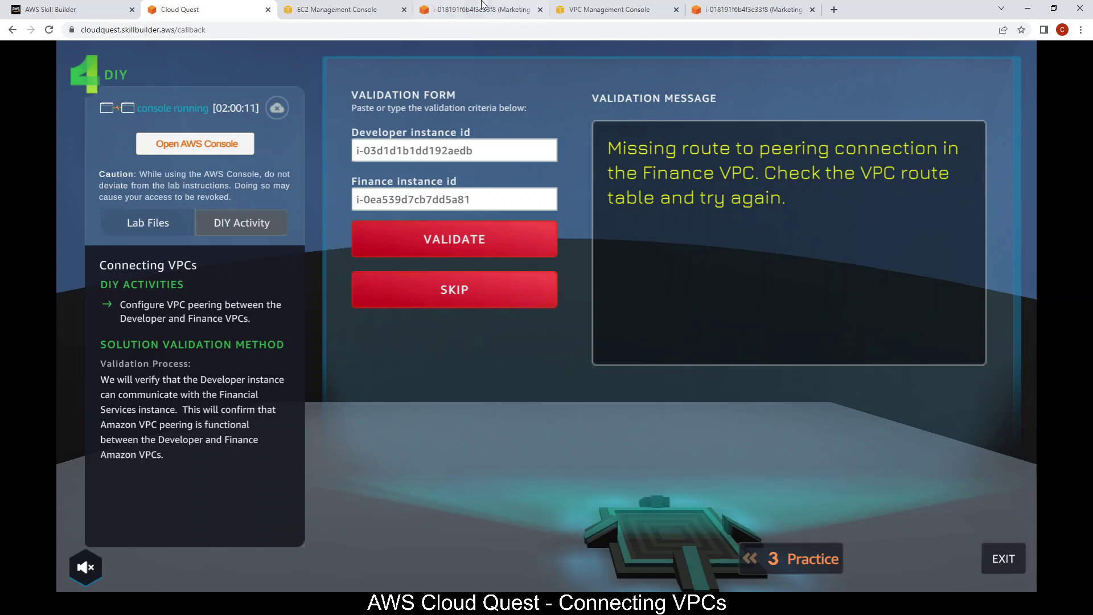
{"action": "left_click", "coordinate": [609, 10]}
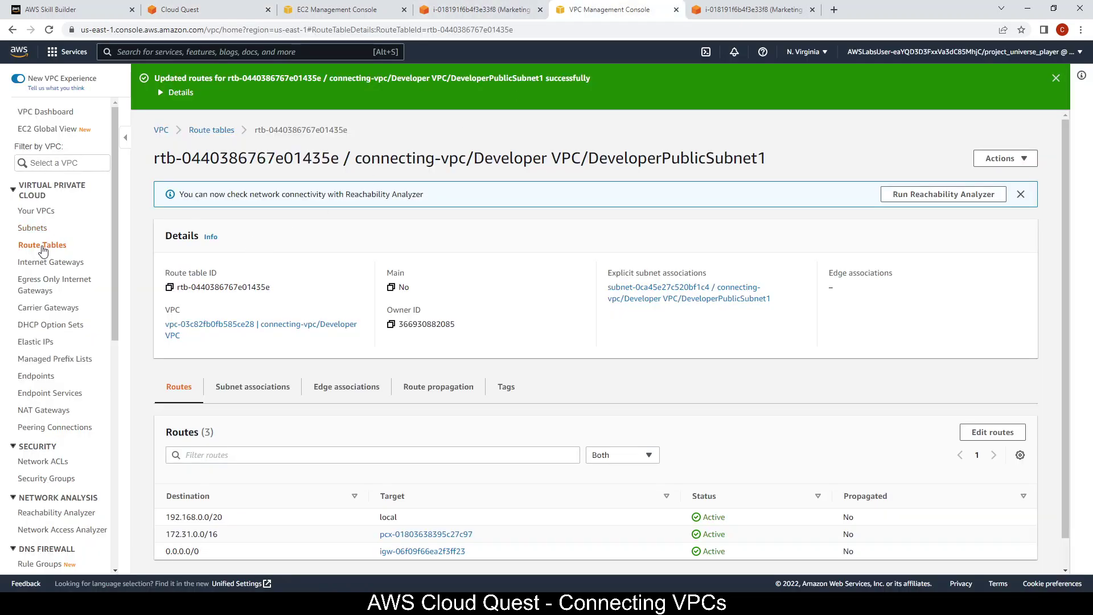
Step: Open the routes of the Finance VPC's FinancePrivateSubnet1 route table for editing and add a blank route
{"action": "left_click", "coordinate": [43, 245]}
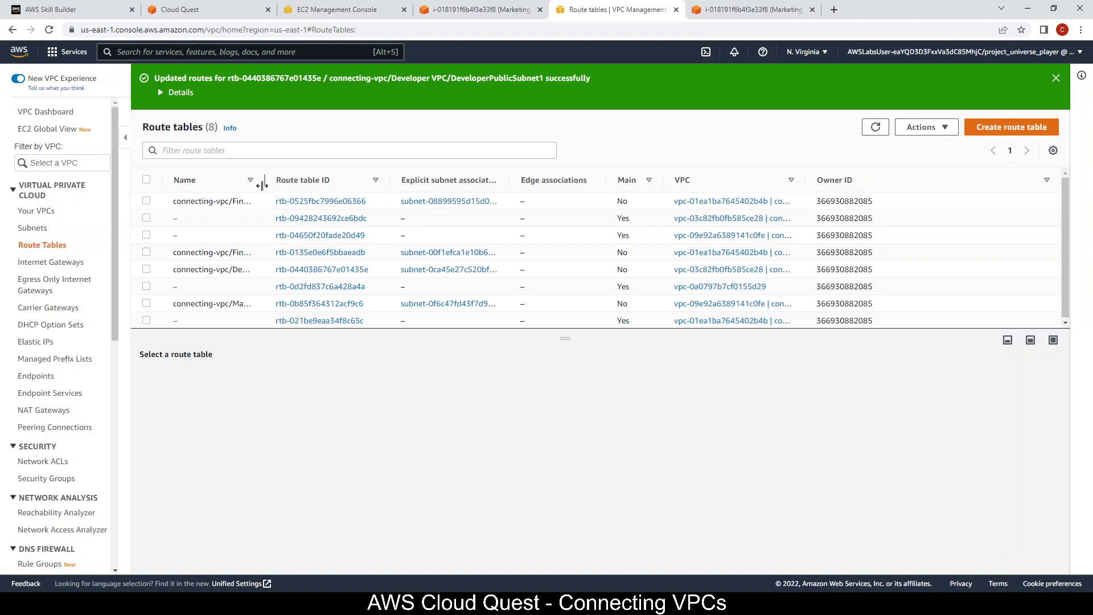
{"action": "left_click_drag", "start_coordinate": [264, 180], "coordinate": [441, 180]}
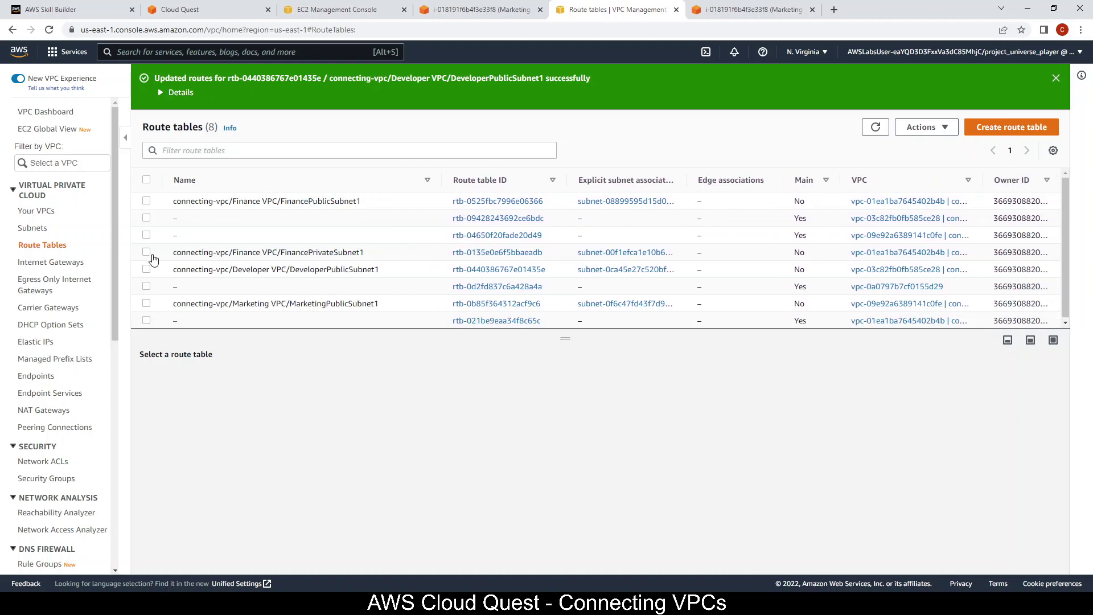
{"action": "left_click", "coordinate": [146, 253]}
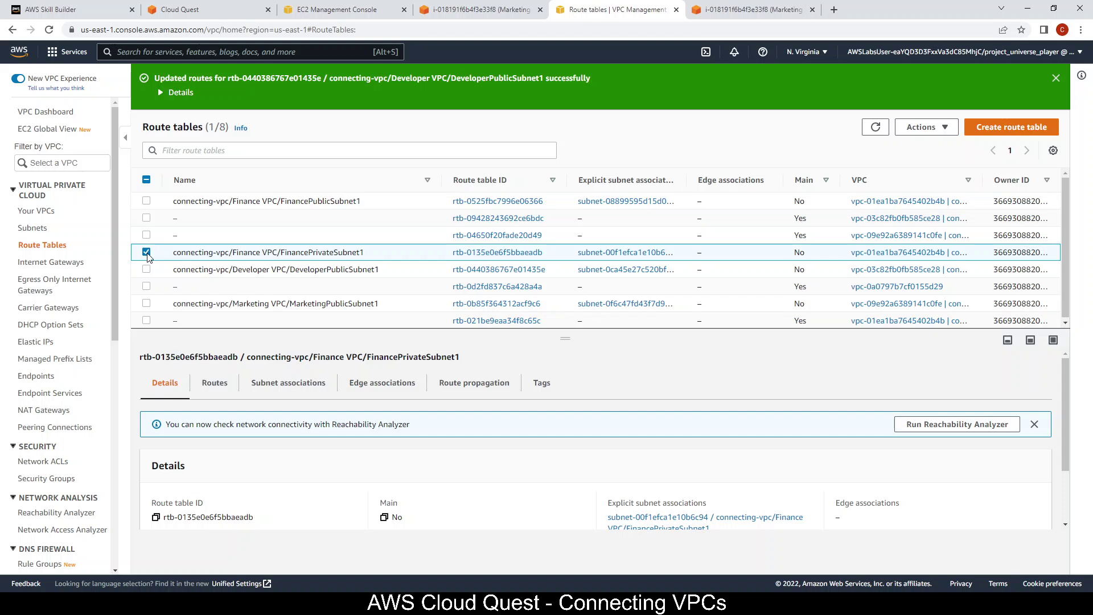
{"action": "left_click", "coordinate": [215, 384]}
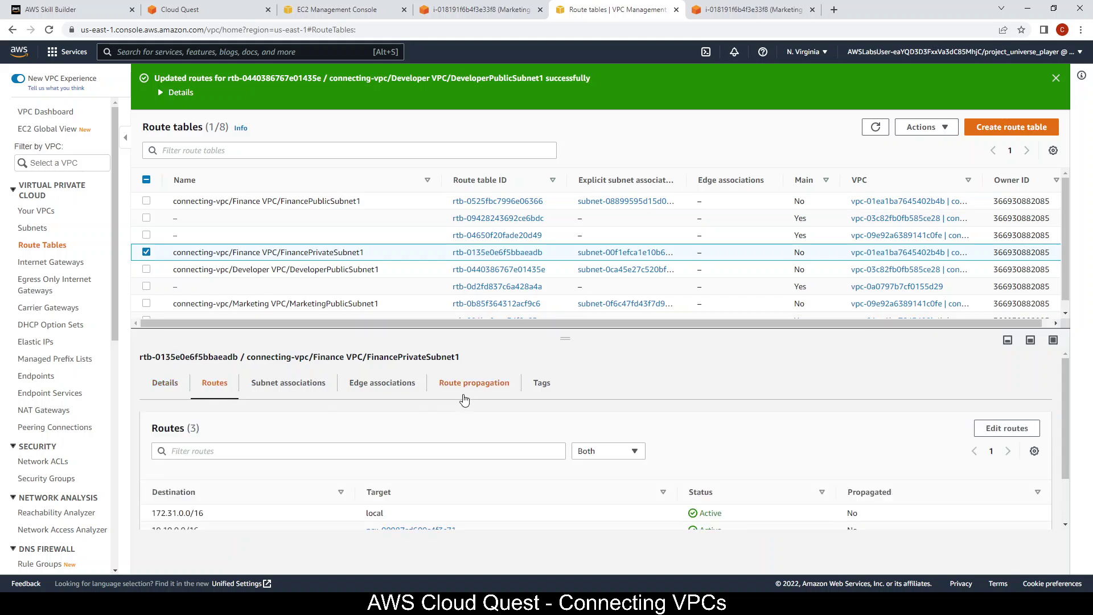
{"action": "scroll", "coordinate": [496, 421], "scroll_direction": "down", "scroll_amount": 2}
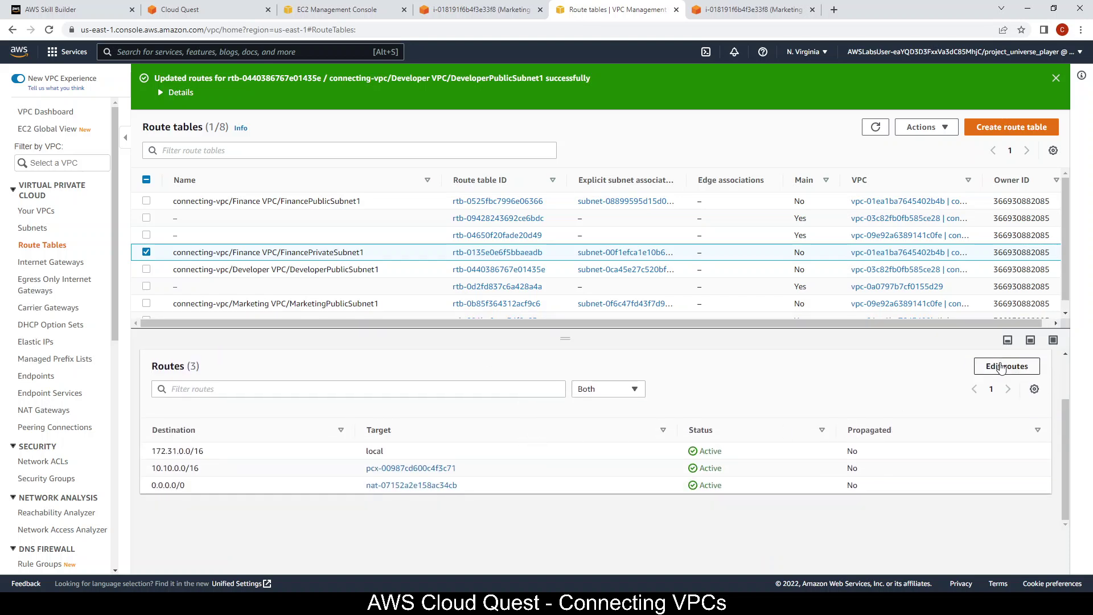
{"action": "left_click", "coordinate": [1002, 367]}
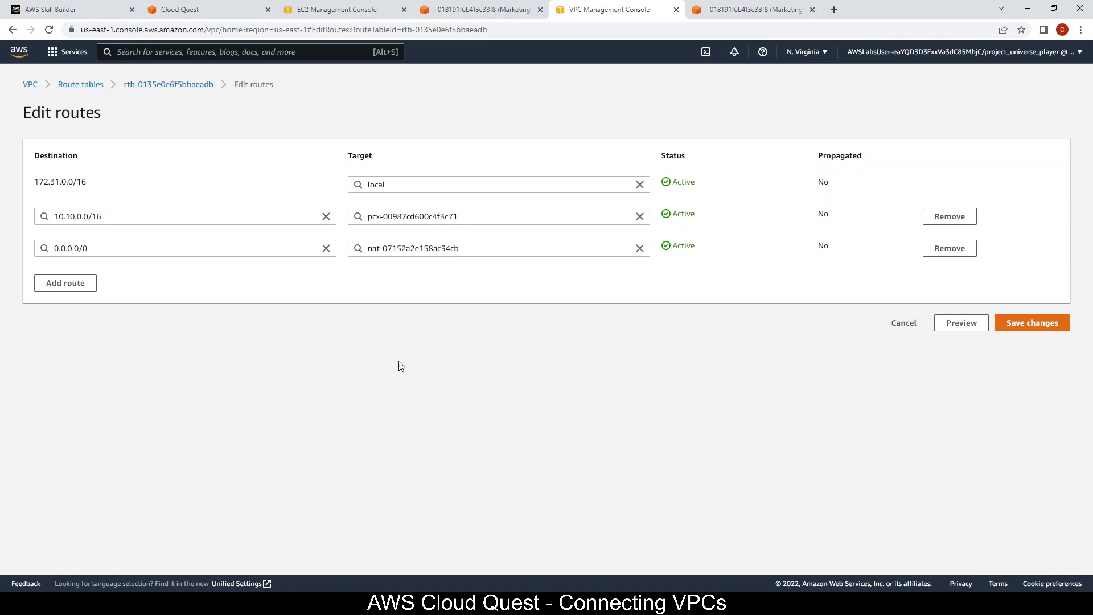
{"action": "left_click", "coordinate": [69, 283]}
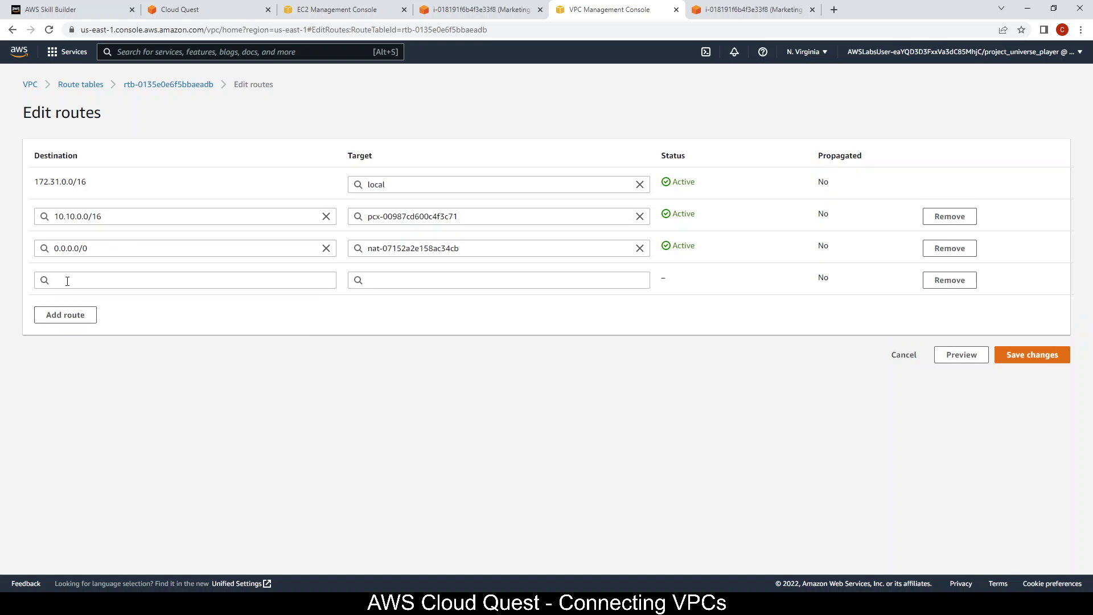
{"action": "left_click", "coordinate": [67, 281]}
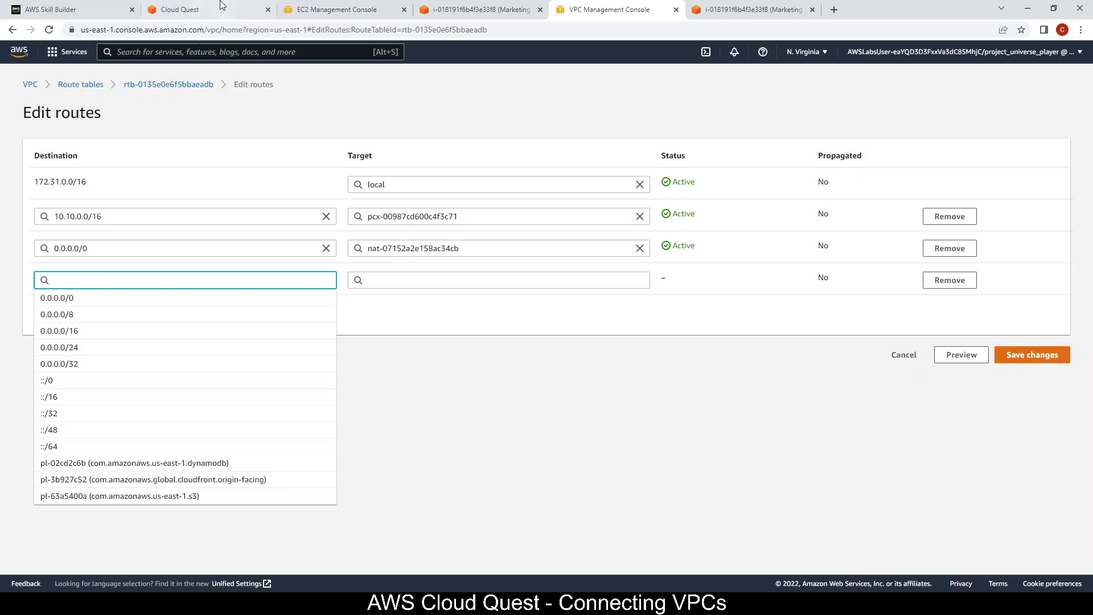
Step: Switch to the EC2 console and look up the Marketing Server's private IPv4 address in its instance details
{"action": "left_click", "coordinate": [344, 12]}
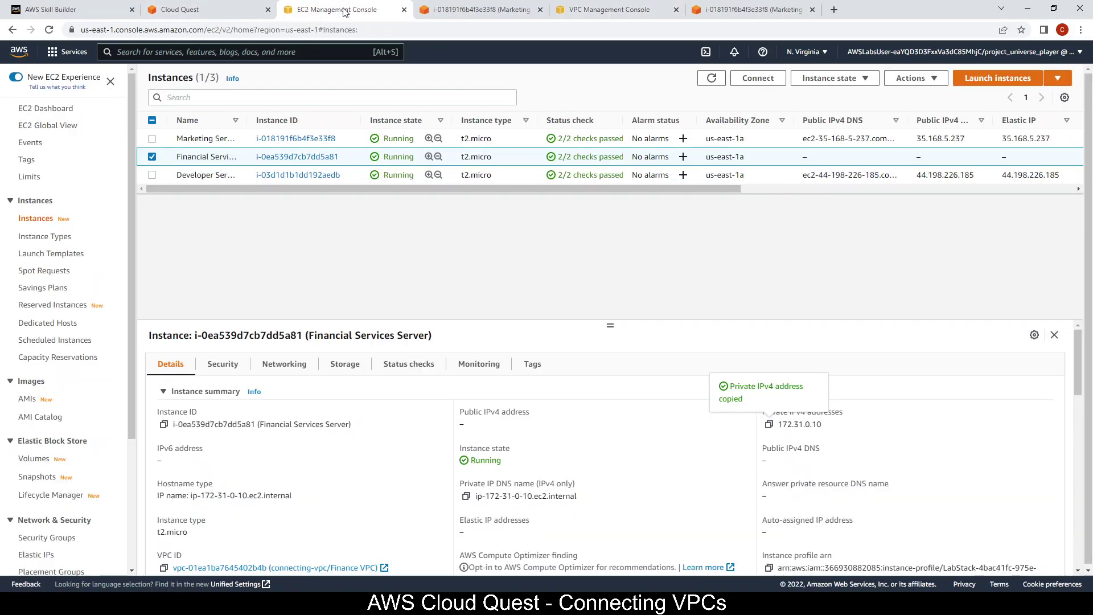
{"action": "left_click", "coordinate": [153, 139]}
{"action": "left_click", "coordinate": [152, 157]}
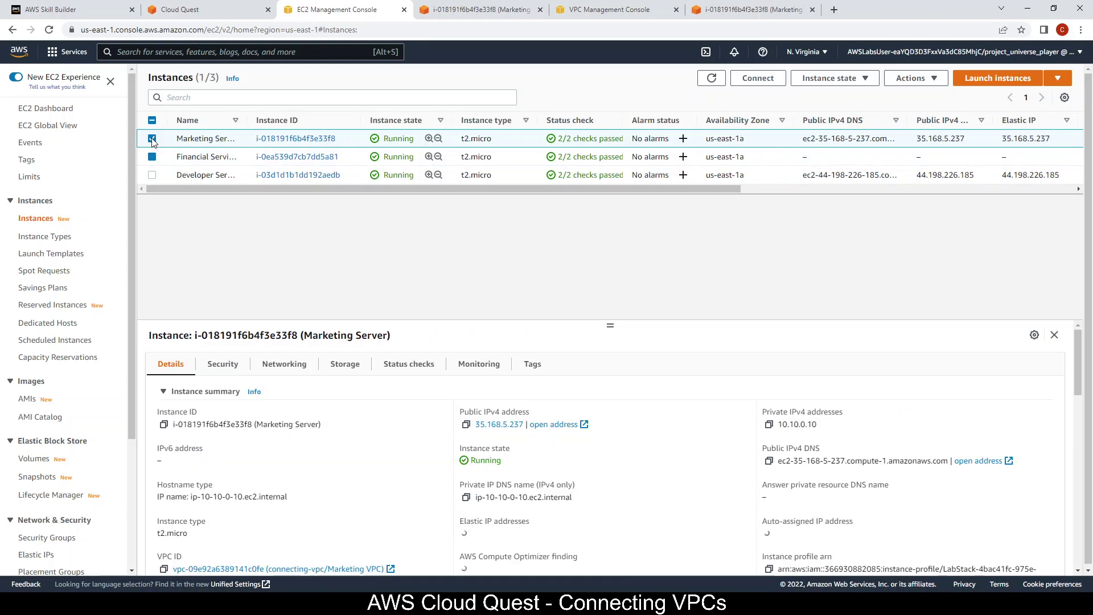
{"action": "left_click", "coordinate": [152, 138]}
{"action": "left_click", "coordinate": [152, 139]}
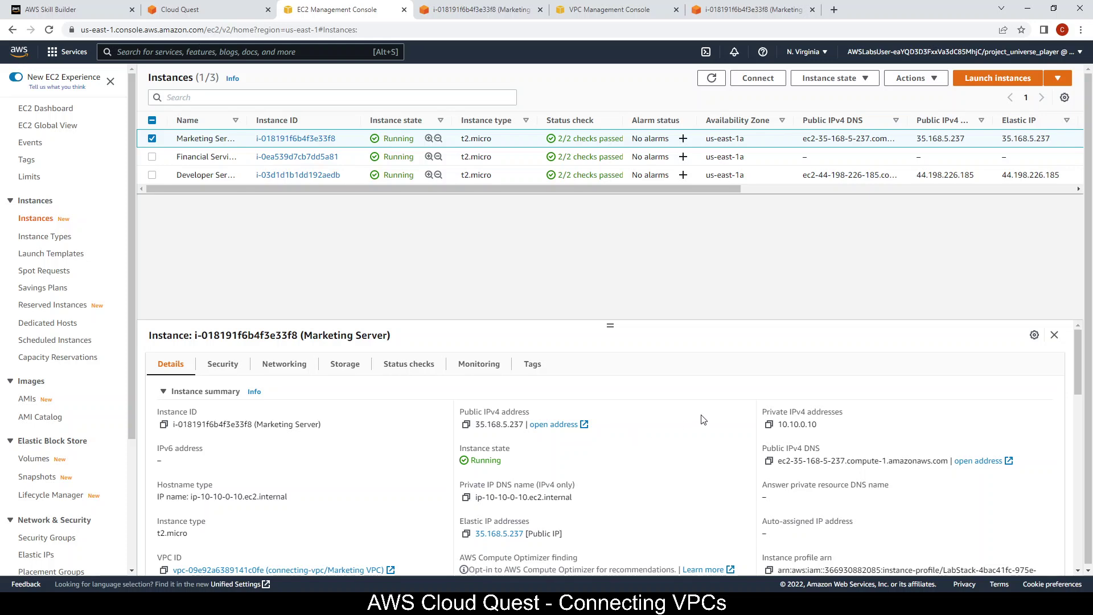
{"action": "scroll", "coordinate": [705, 419], "scroll_direction": "down", "scroll_amount": 2}
{"action": "scroll", "coordinate": [705, 419], "scroll_direction": "up", "scroll_amount": 2}
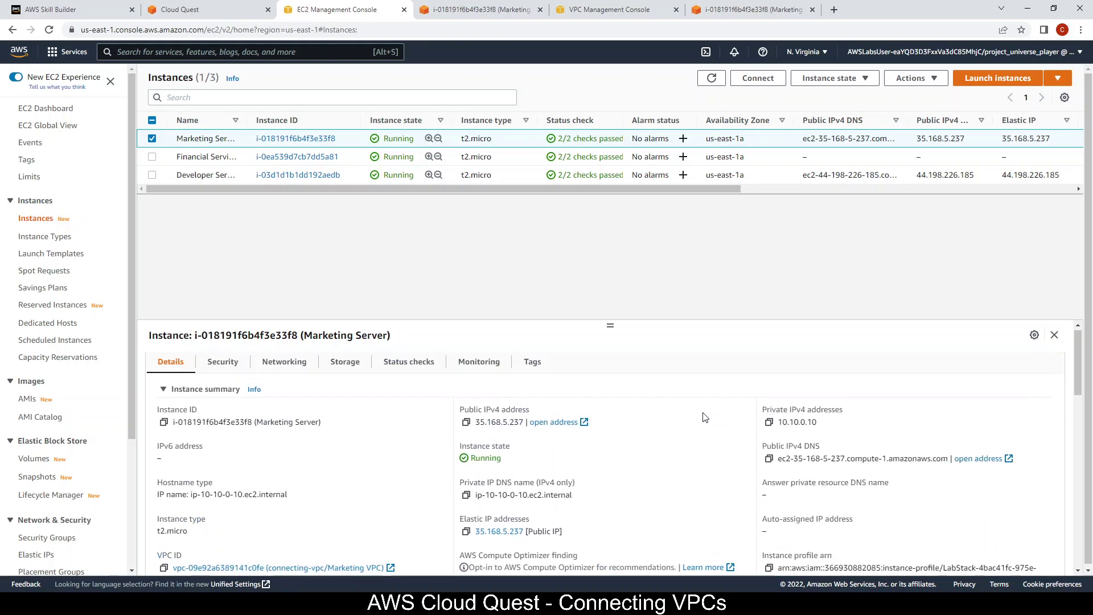
Step: Stop the running ping in the Marketing Server's terminal session and reread the validation message in Cloud Quest
{"action": "left_click", "coordinate": [491, 8]}
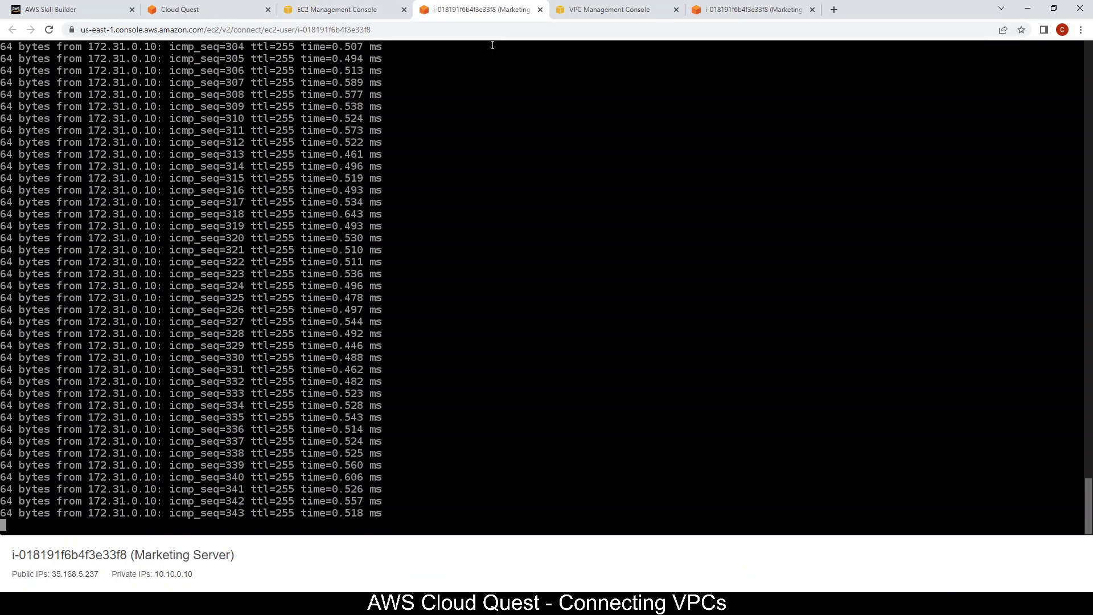
{"action": "key", "text": "ctrl+c"}
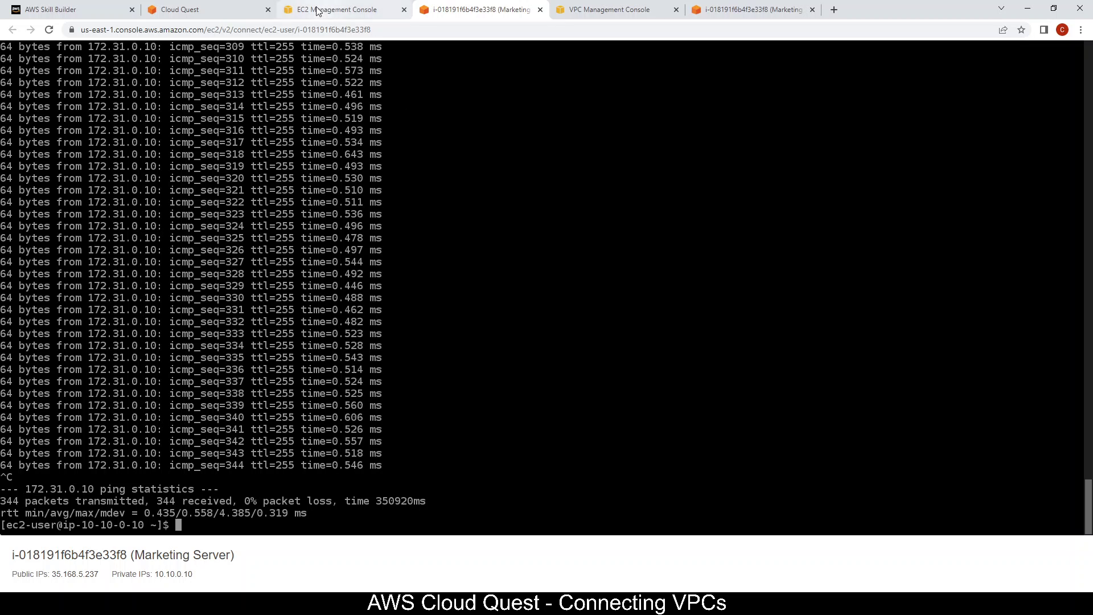
{"action": "left_click", "coordinate": [231, 8]}
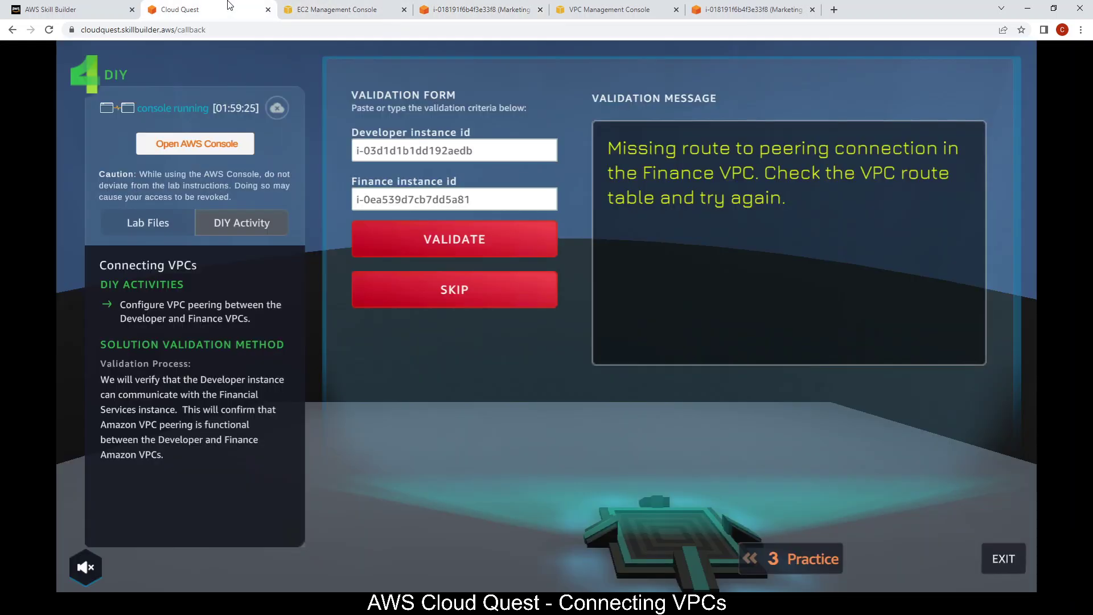
{"action": "left_click", "coordinate": [457, 4]}
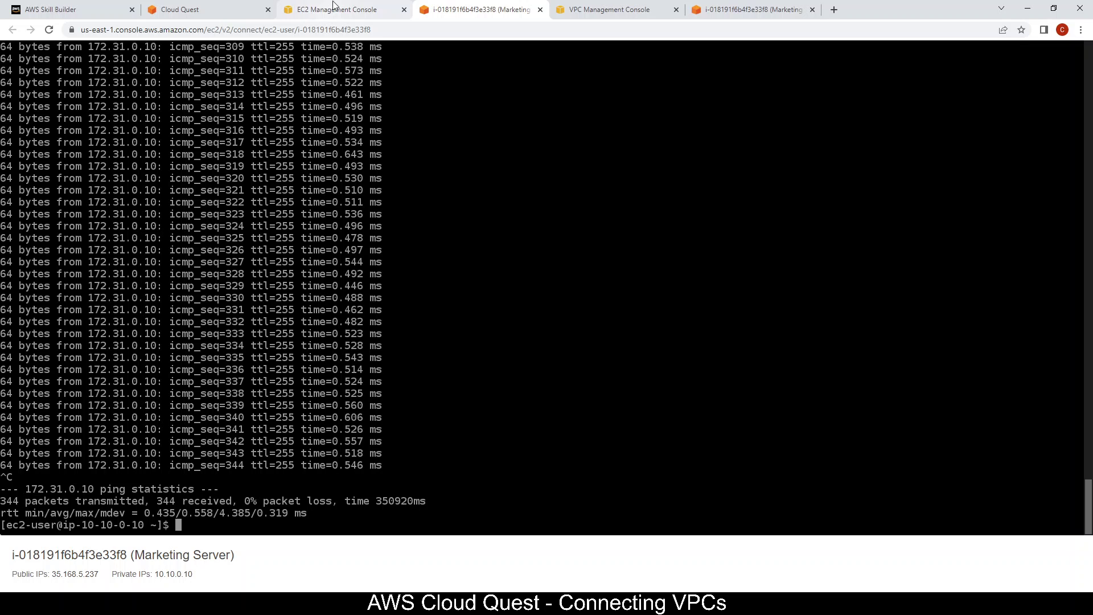
Step: Try to save a FinancePrivateSubnet1 route with destination 10.10.0.0/16 and the Developer <> Finance peering connection as target, and return to the route editor
{"action": "left_click", "coordinate": [336, 9]}
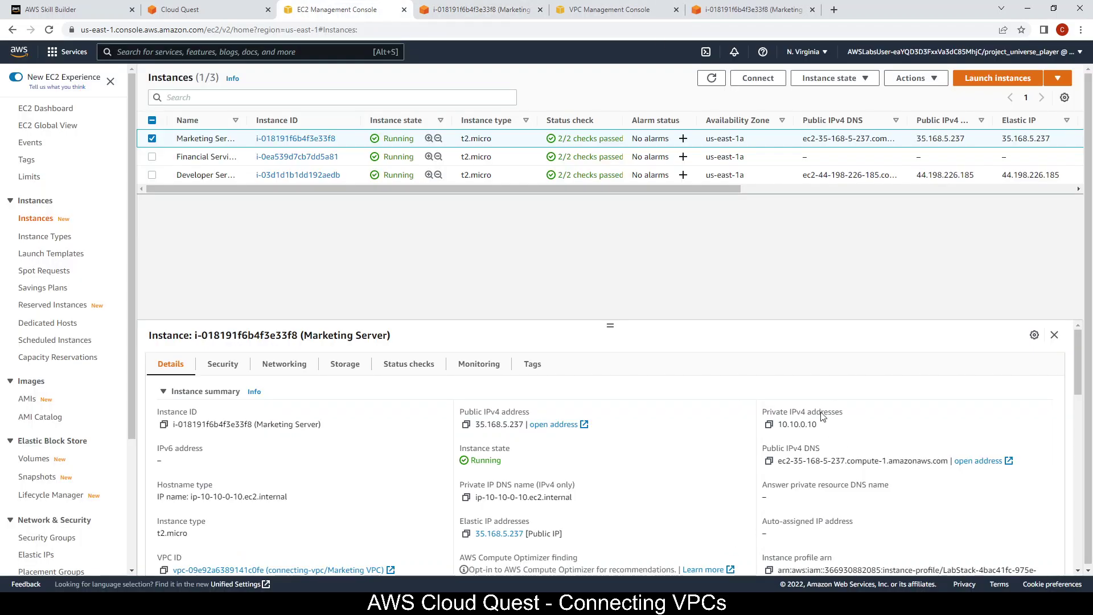
{"action": "left_click", "coordinate": [596, 6]}
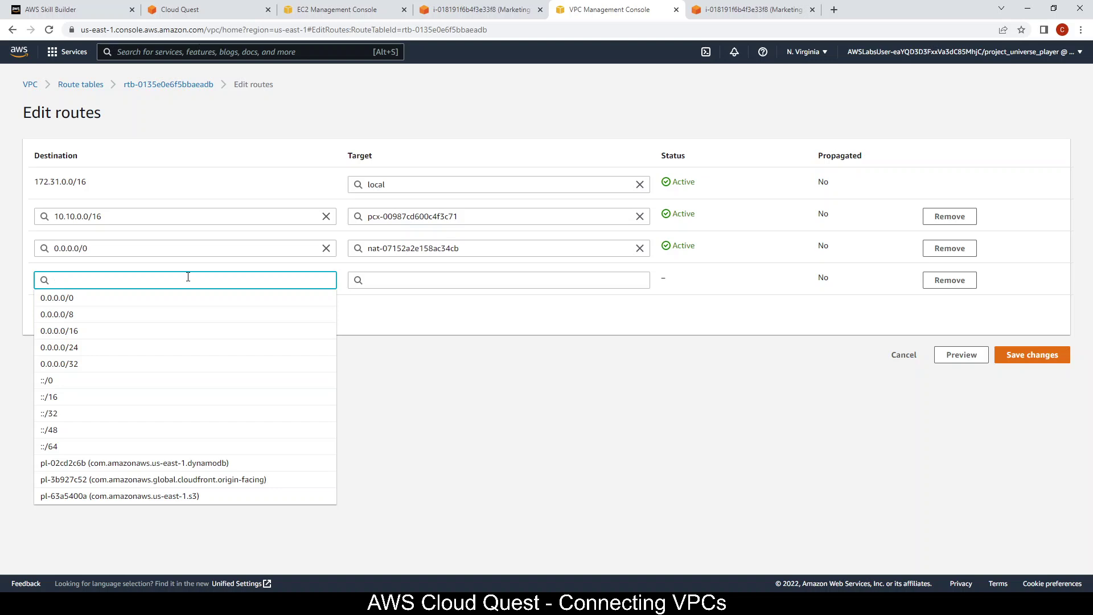
{"action": "type", "text": "10/"}
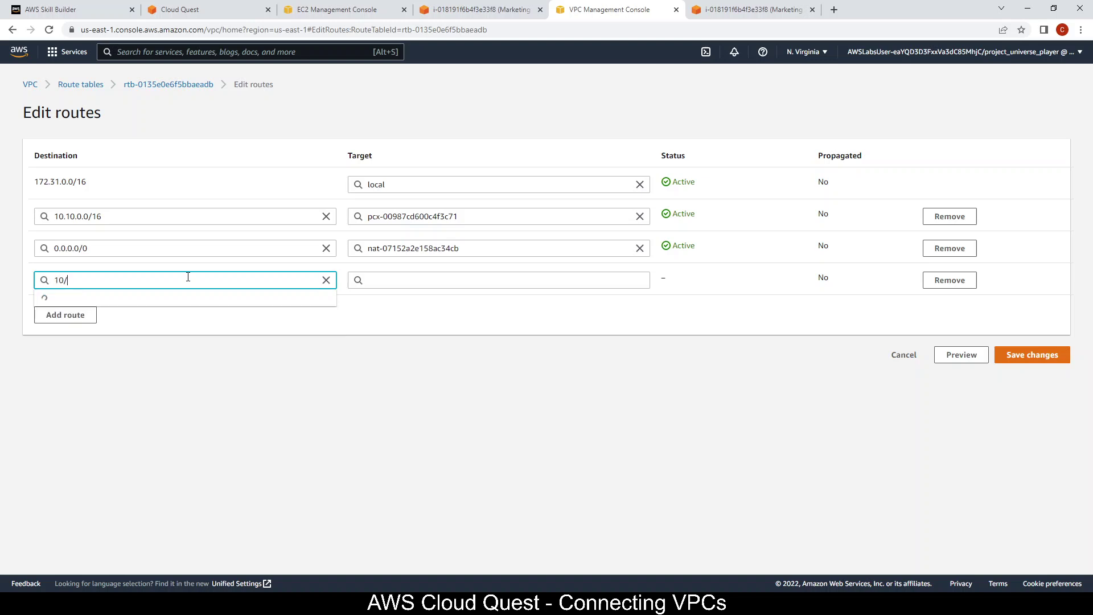
{"action": "key", "text": "BackSpace"}
{"action": "type", "text": ".10.0.0/16"}
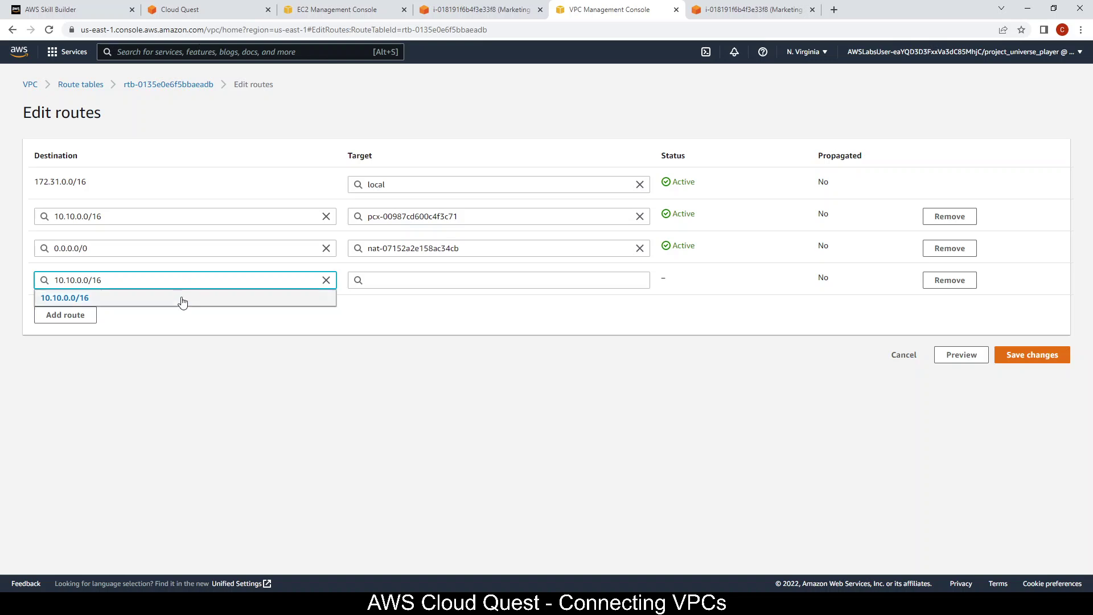
{"action": "left_click", "coordinate": [181, 303]}
{"action": "left_click", "coordinate": [411, 280]}
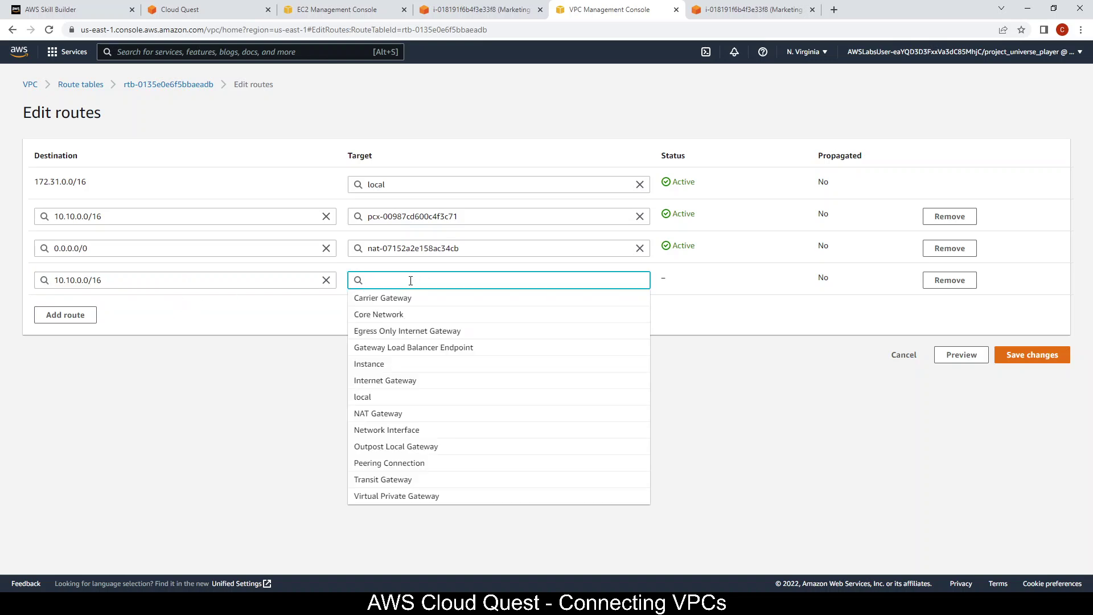
{"action": "type", "text": "pcx-"}
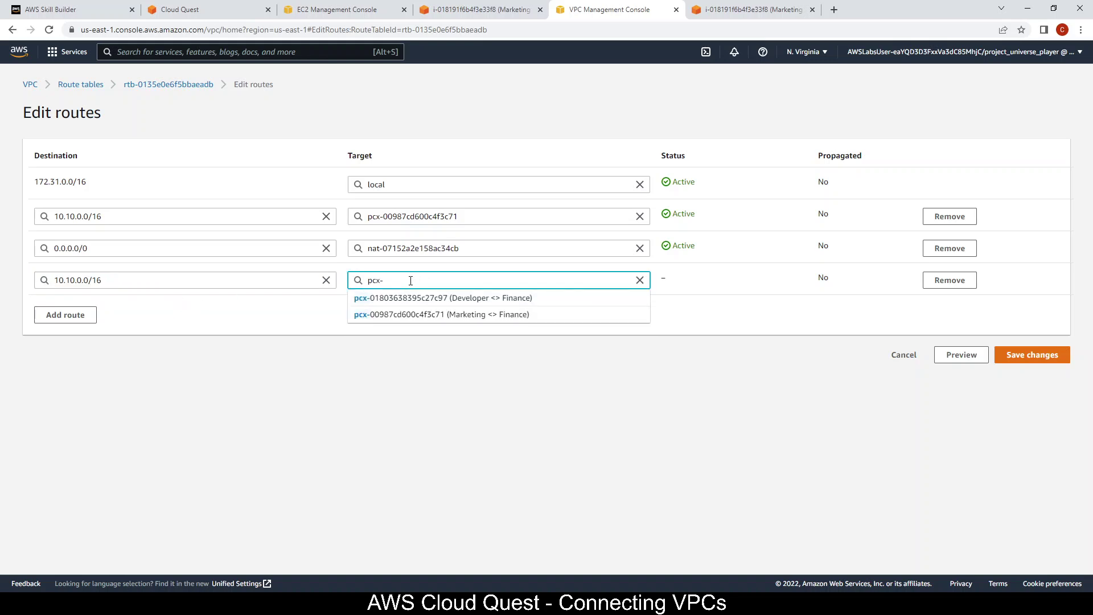
{"action": "left_click", "coordinate": [441, 300]}
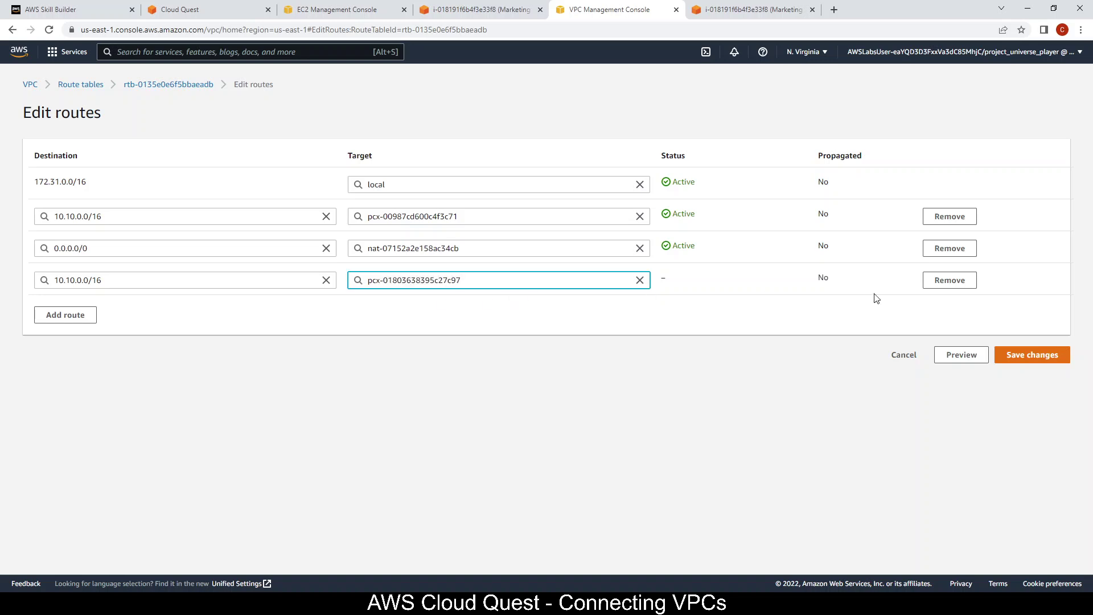
{"action": "left_click", "coordinate": [1037, 354]}
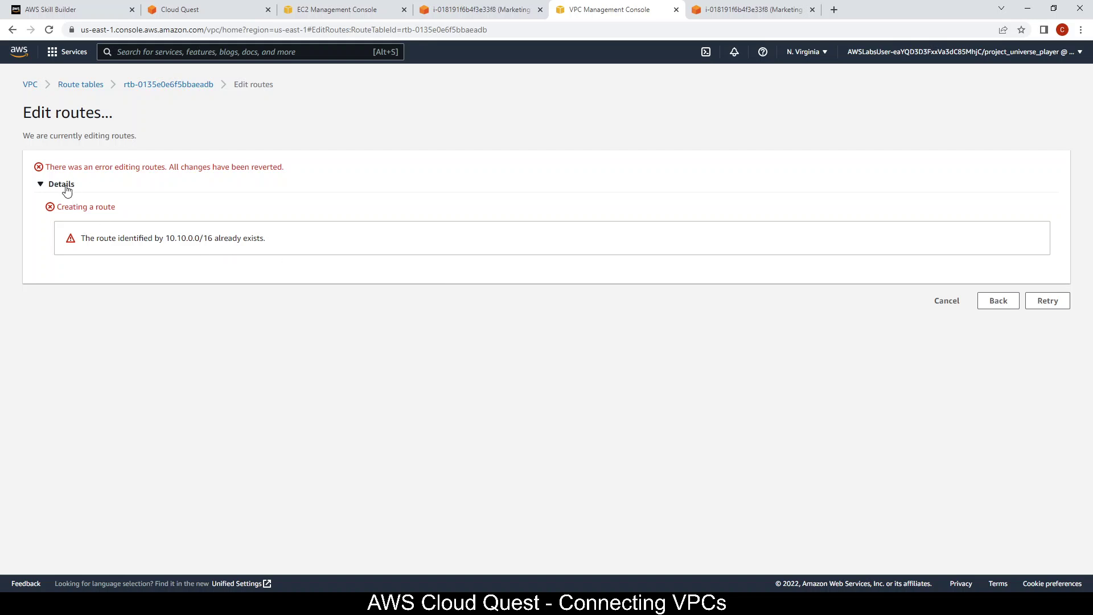
{"action": "left_click", "coordinate": [998, 302]}
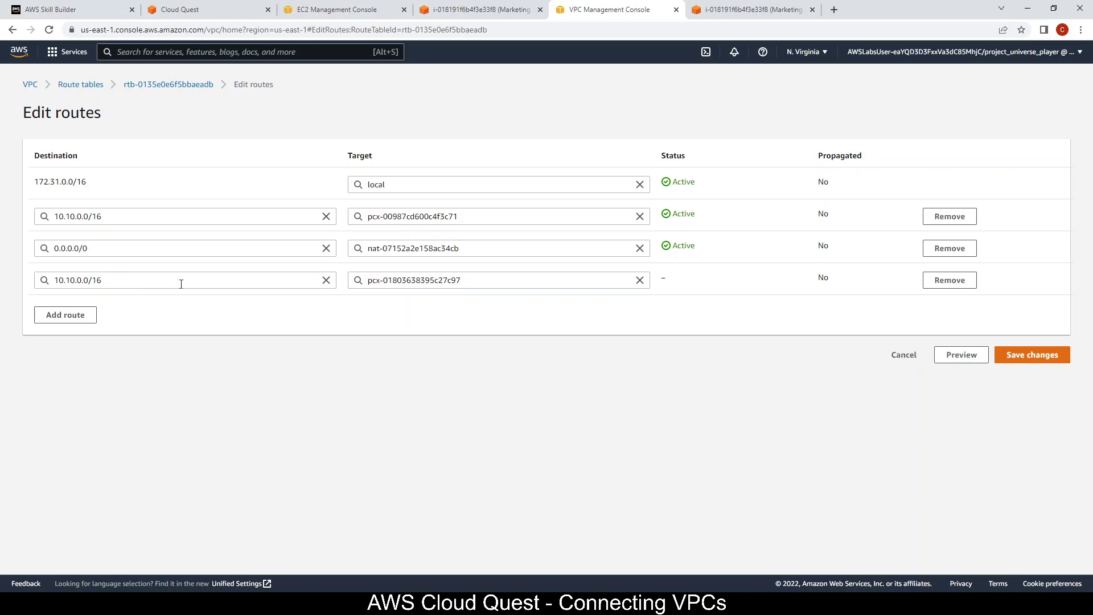
Step: Recheck the Cloud Quest validation message and look up the Developer Server's private IPv4 address in its EC2 instance details
{"action": "left_click", "coordinate": [204, 6]}
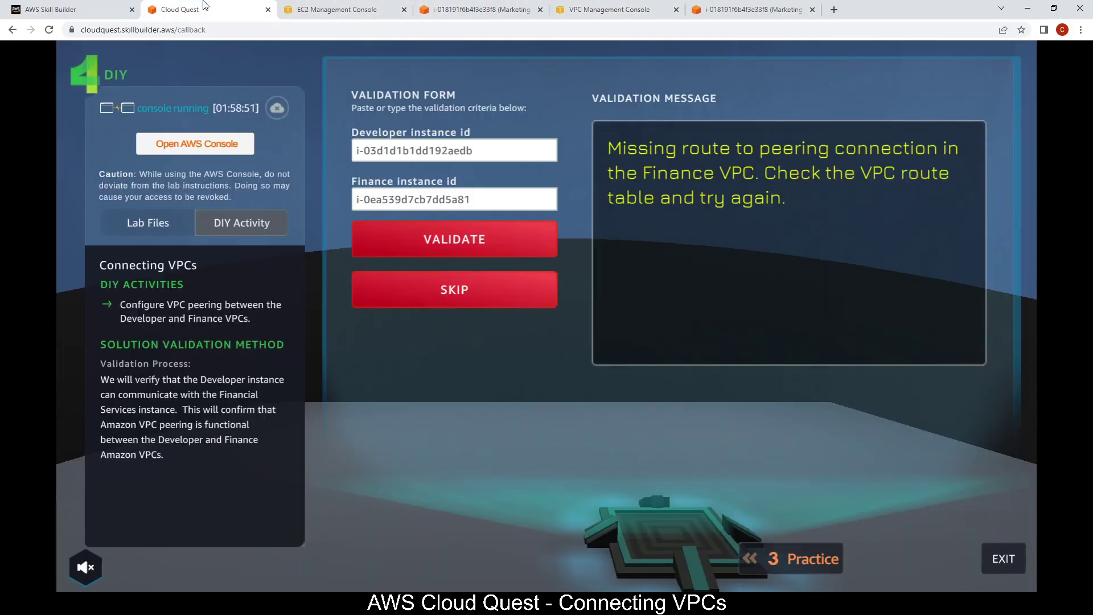
{"action": "left_click", "coordinate": [516, 6]}
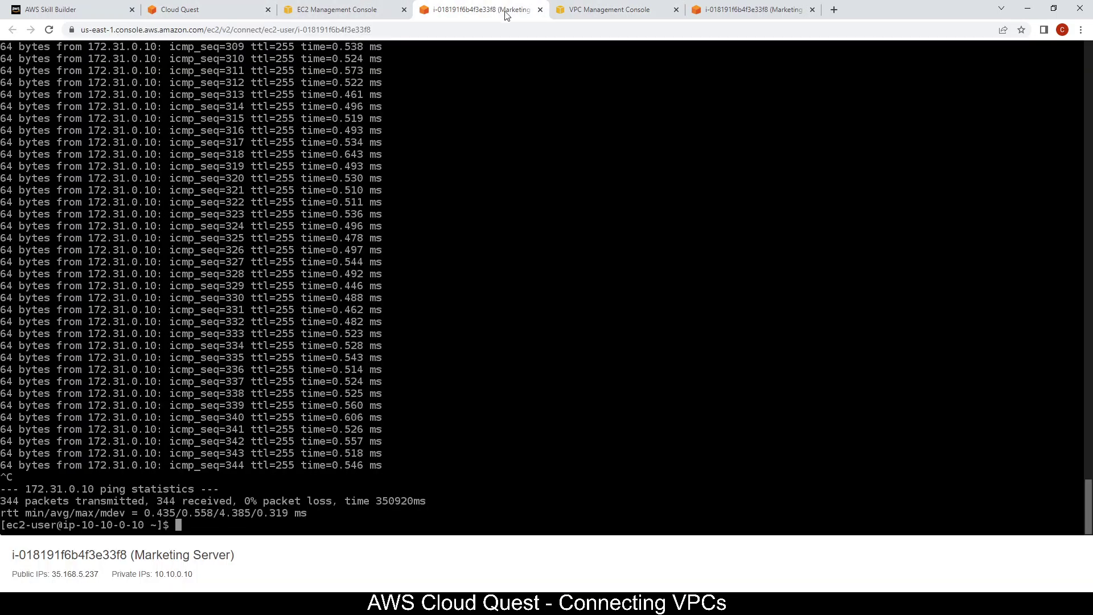
{"action": "left_click", "coordinate": [341, 6]}
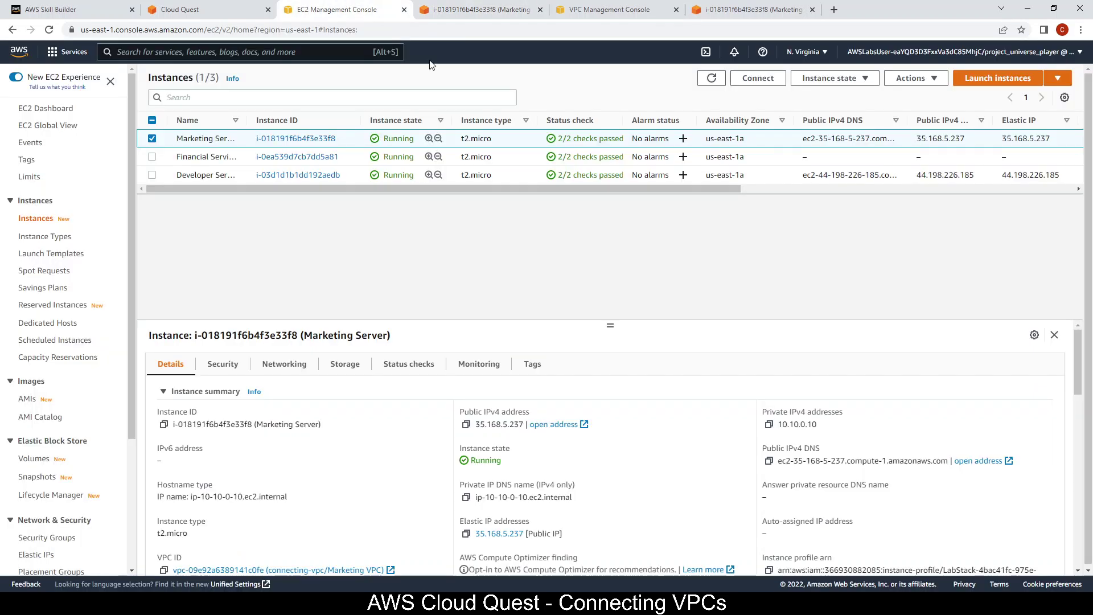
{"action": "left_click", "coordinate": [152, 138]}
{"action": "left_click", "coordinate": [152, 176]}
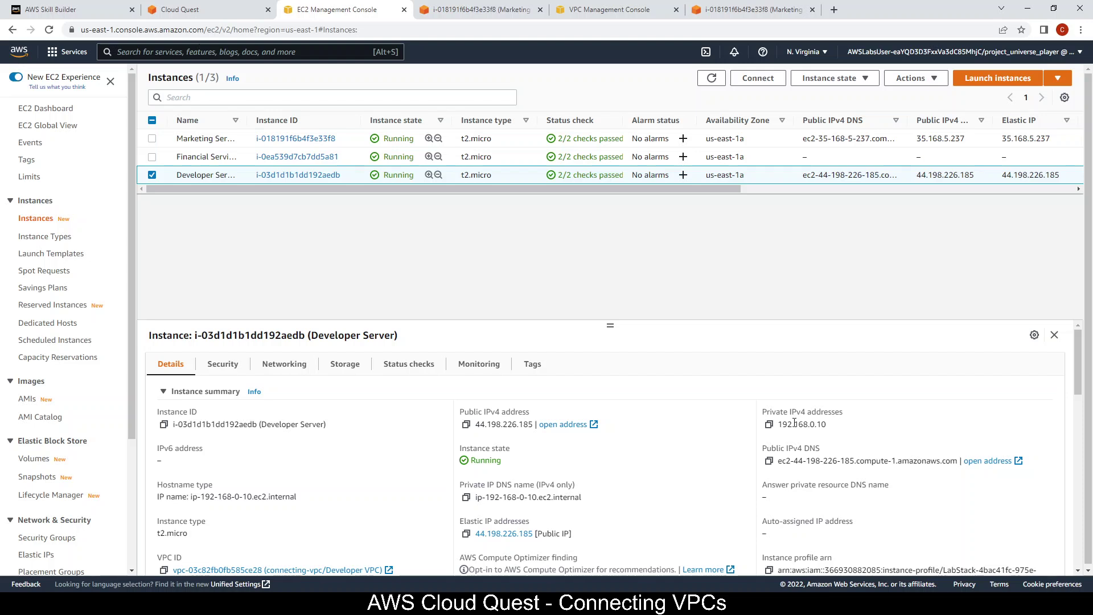
Step: In the VPC console's route editor, set the new FinancePrivateSubnet1 route's destination to 192.168.0.0/16
{"action": "left_click", "coordinate": [607, 10]}
{"action": "left_click_drag", "start_coordinate": [138, 279], "coordinate": [54, 280]}
{"action": "type", "text": "192."}
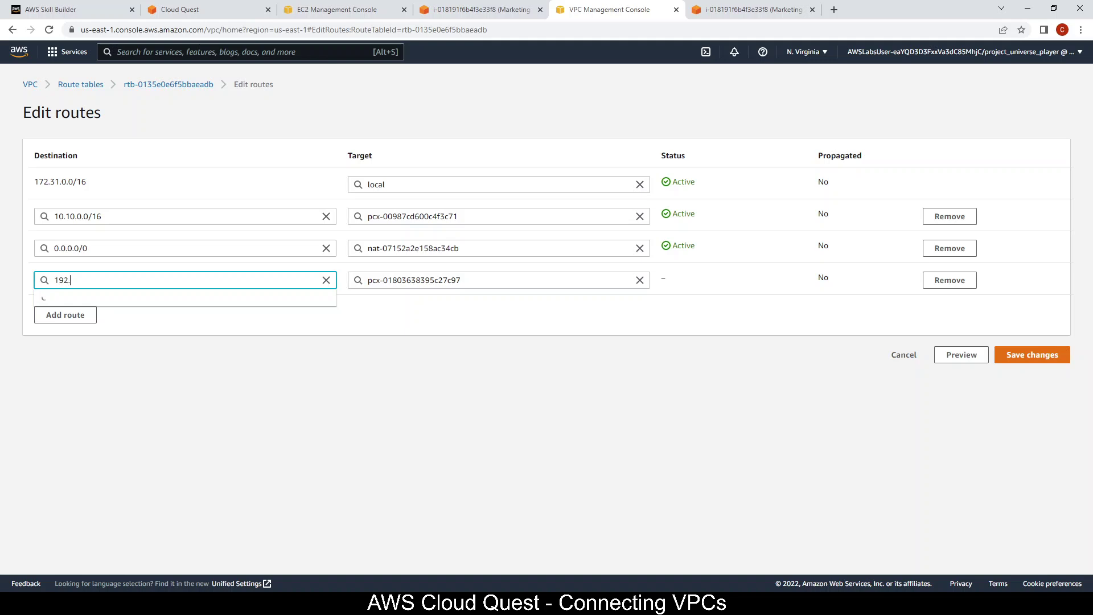
{"action": "type", "text": "168.0.0/16"}
{"action": "left_click", "coordinate": [234, 299]}
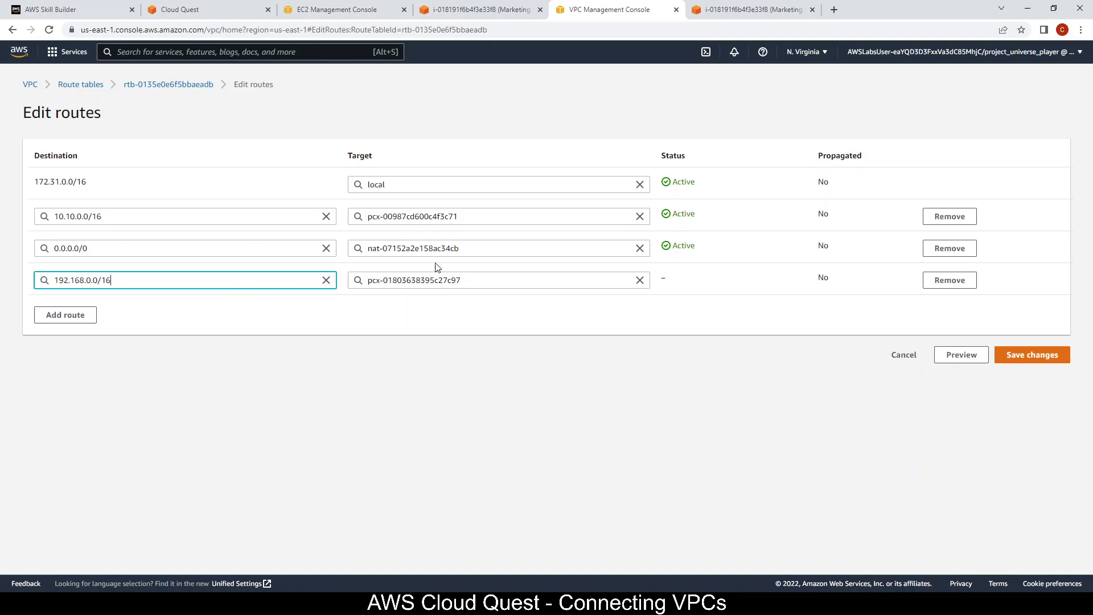
Step: Reselect the Developer <> Finance peering connection as the 192.168.0.0/16 route's target and save the route table changes
{"action": "left_click", "coordinate": [486, 276]}
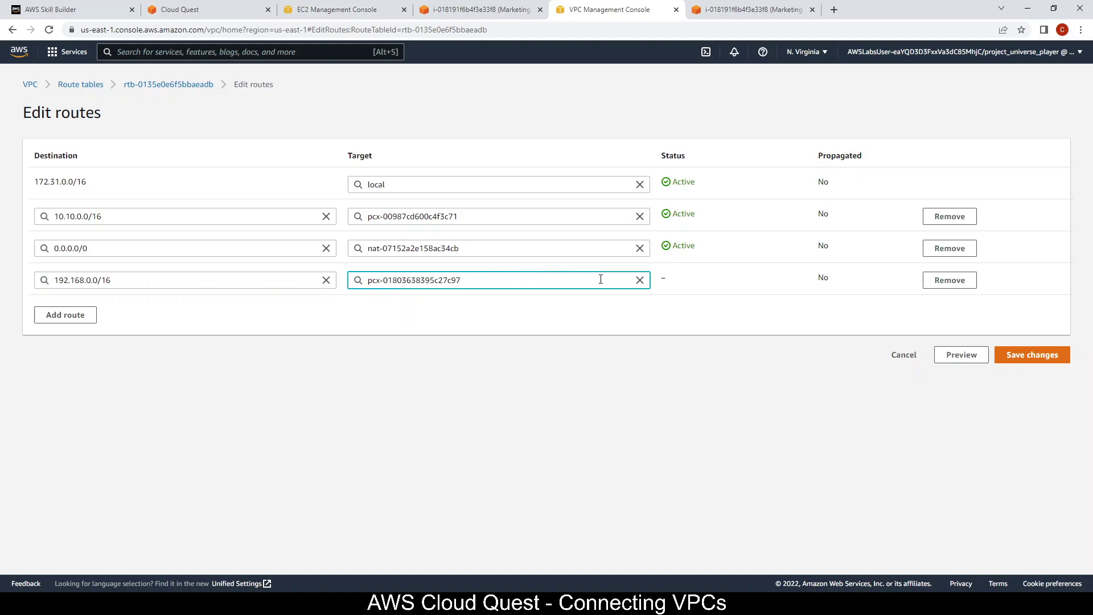
{"action": "left_click", "coordinate": [640, 280]}
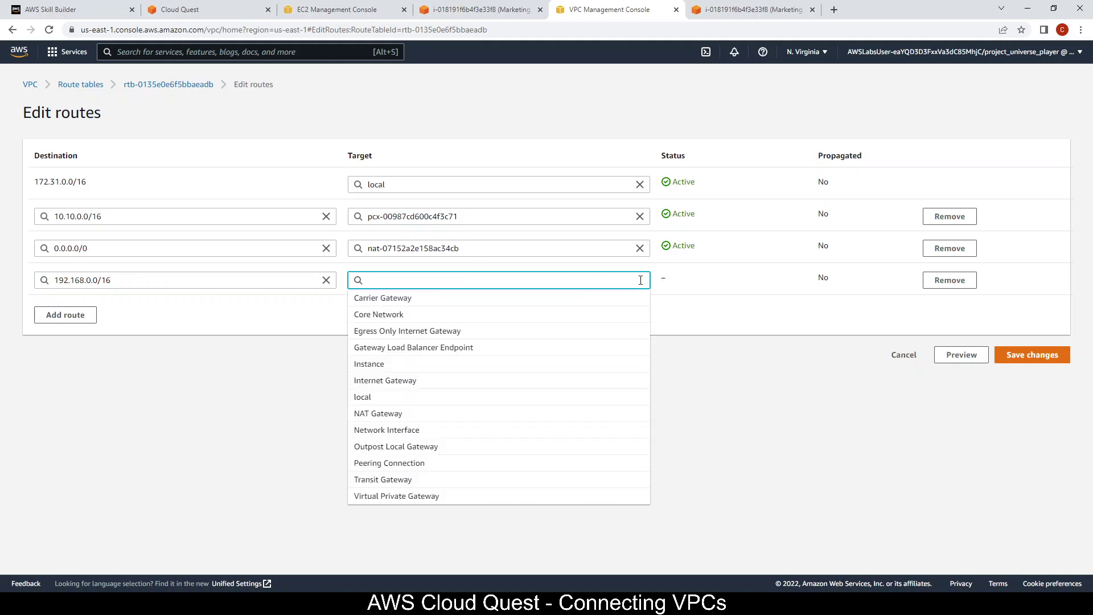
{"action": "type", "text": "pcx-"}
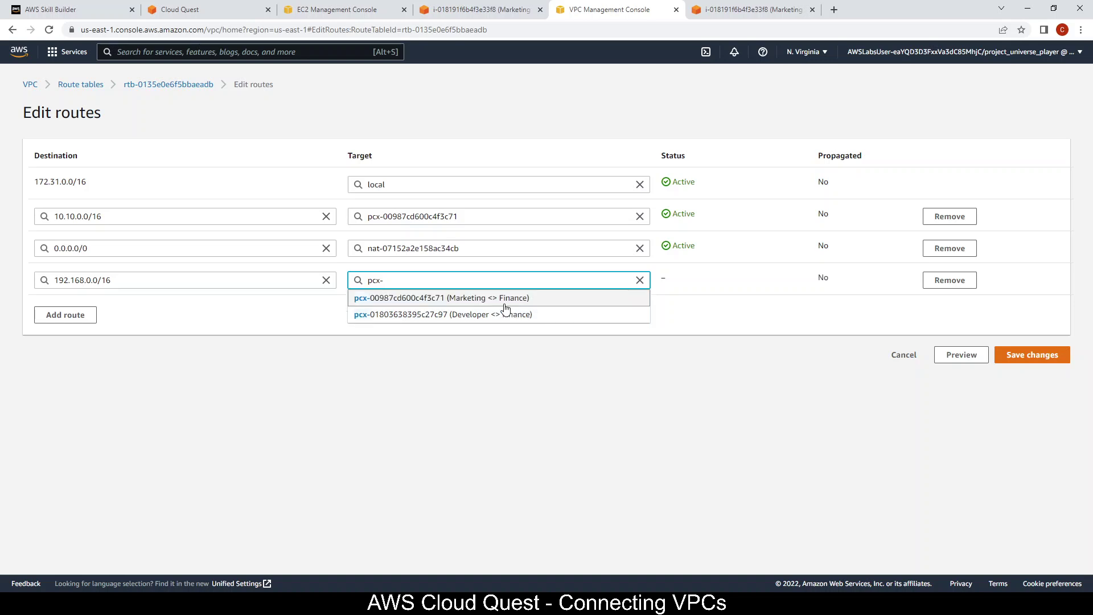
{"action": "left_click", "coordinate": [496, 314]}
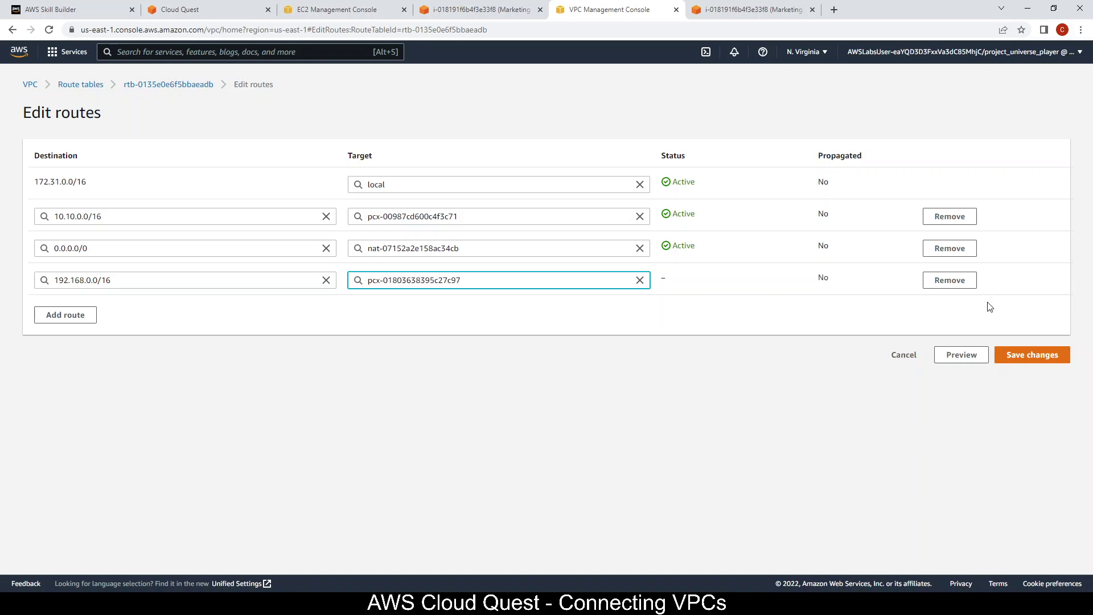
{"action": "left_click", "coordinate": [1031, 359]}
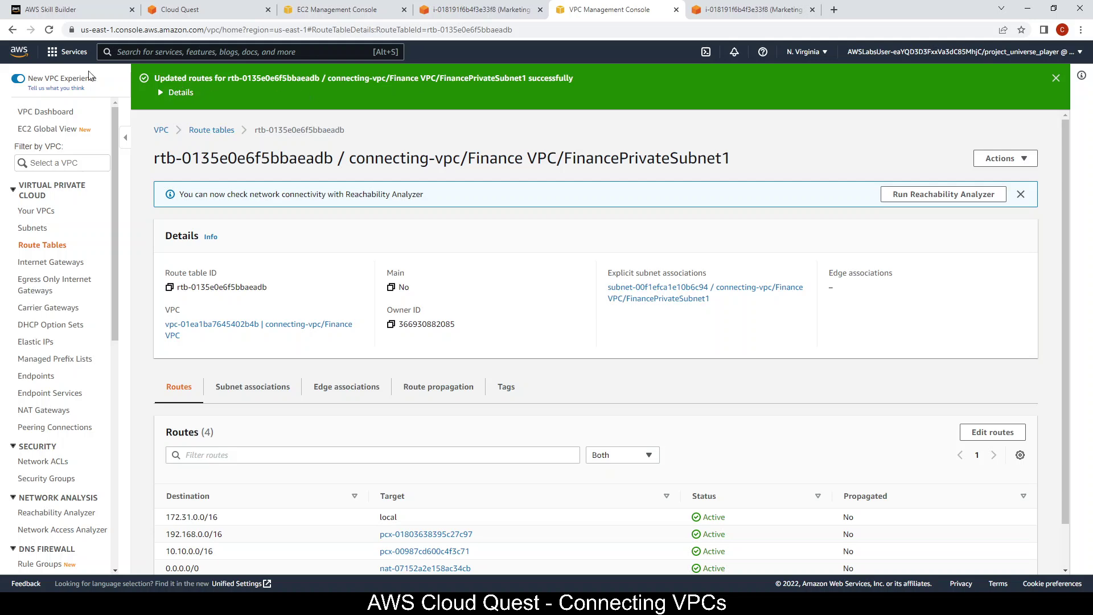
Step: Validate the Connecting VPCs DIY solution in Cloud Quest and exit to the city
{"action": "left_click", "coordinate": [190, 9]}
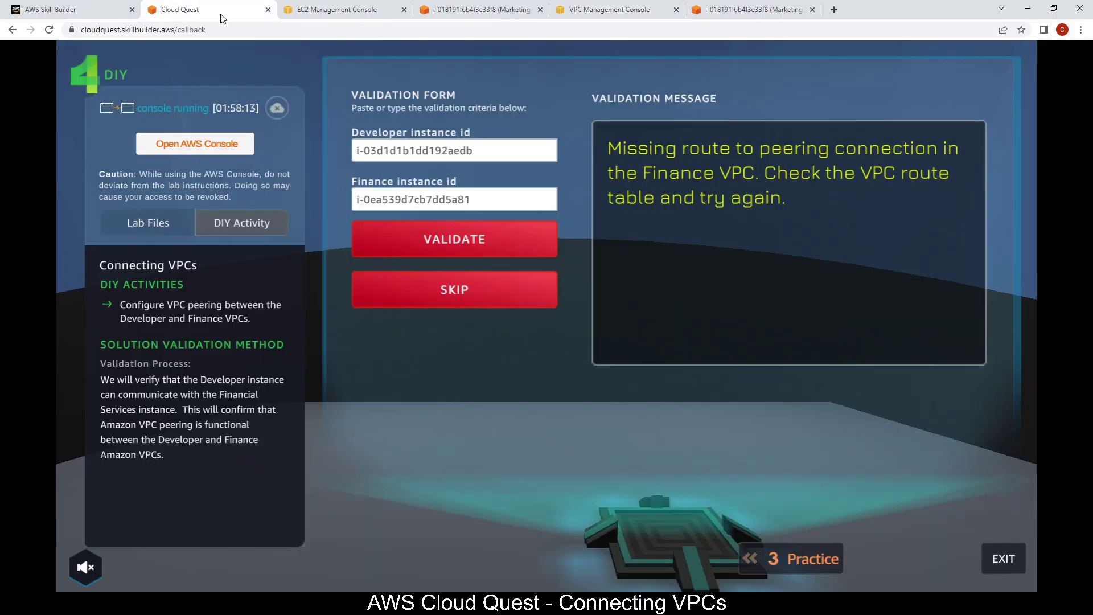
{"action": "left_click", "coordinate": [460, 238]}
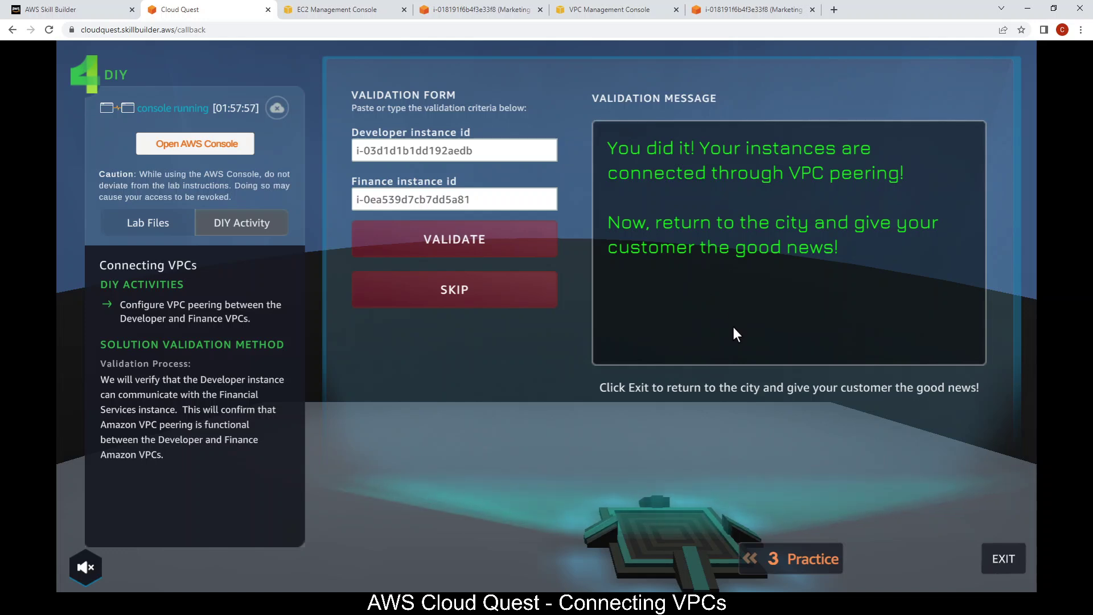
{"action": "left_click", "coordinate": [995, 554]}
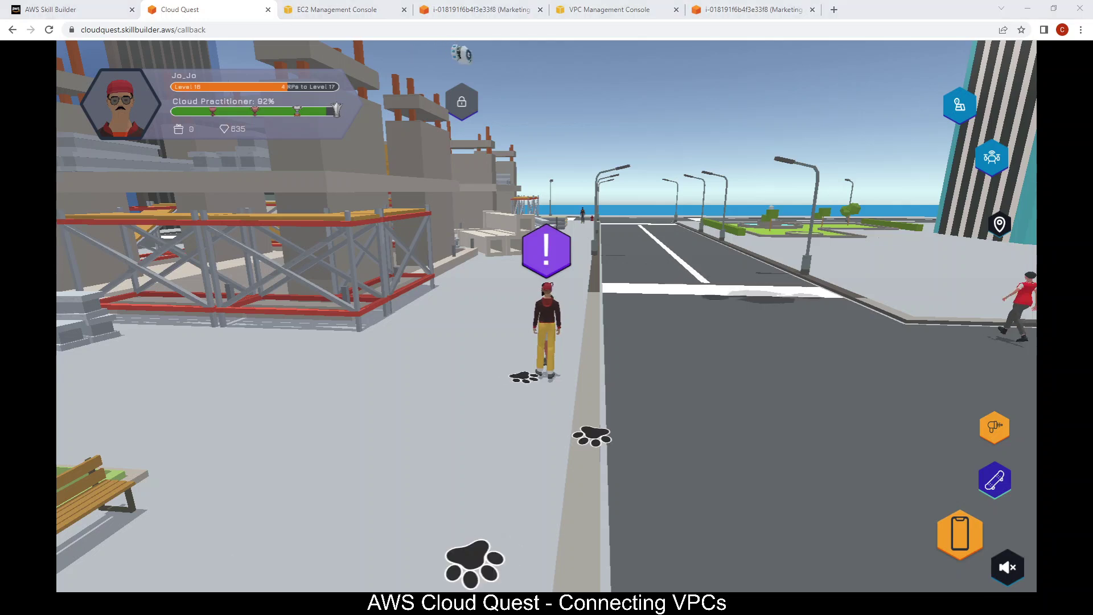
Step: Collect the glass office building with the green lawn as the customer's reward and rate Connecting VPCs five stars
{"action": "left_click", "coordinate": [544, 258]}
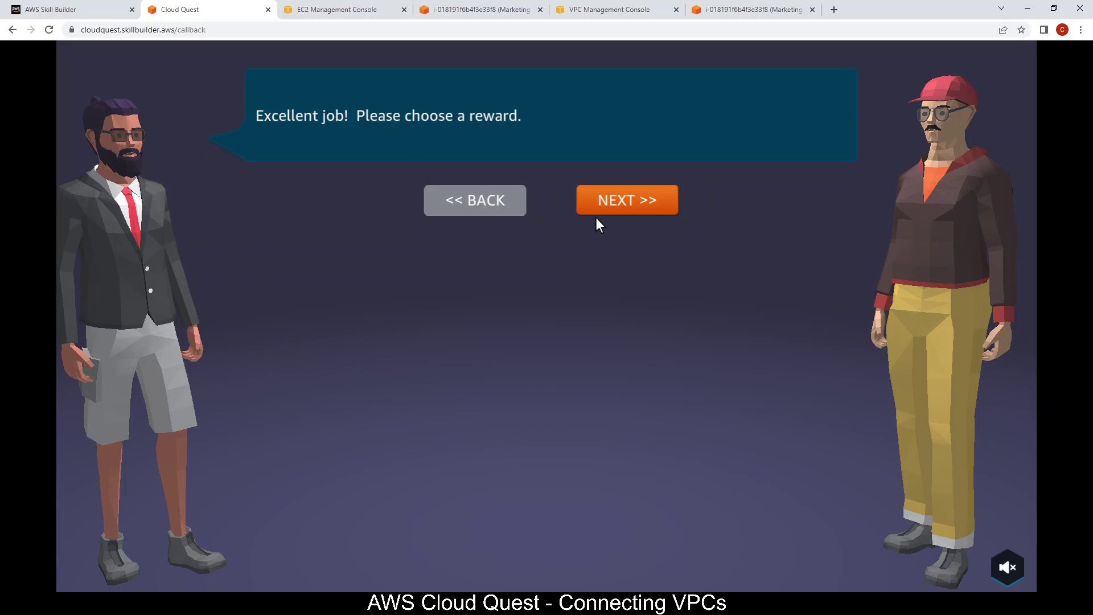
{"action": "left_click", "coordinate": [620, 206]}
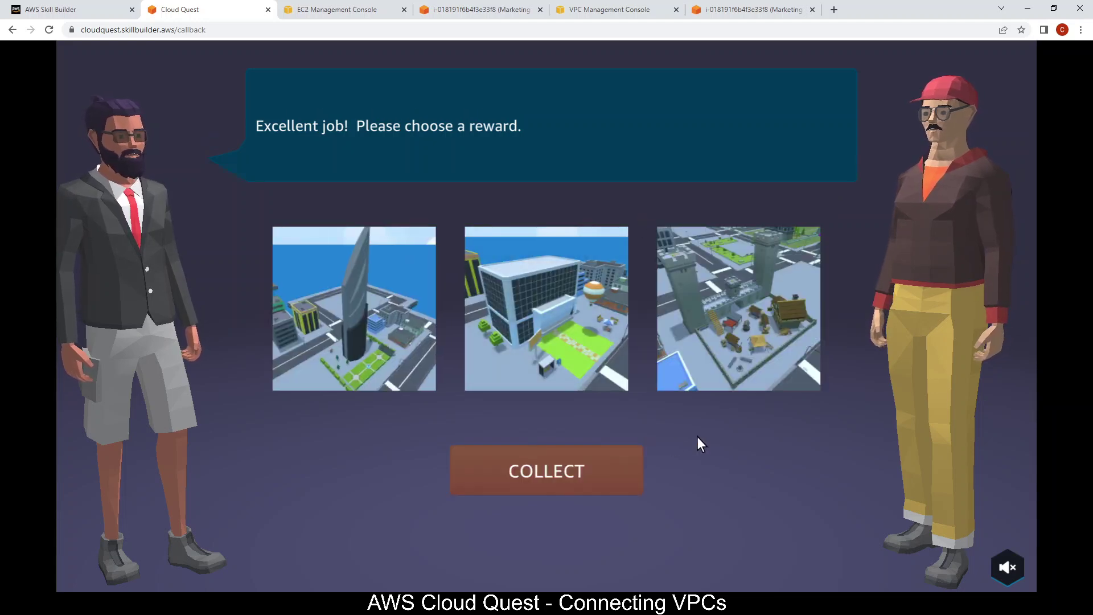
{"action": "left_click", "coordinate": [593, 285]}
{"action": "left_click", "coordinate": [544, 476]}
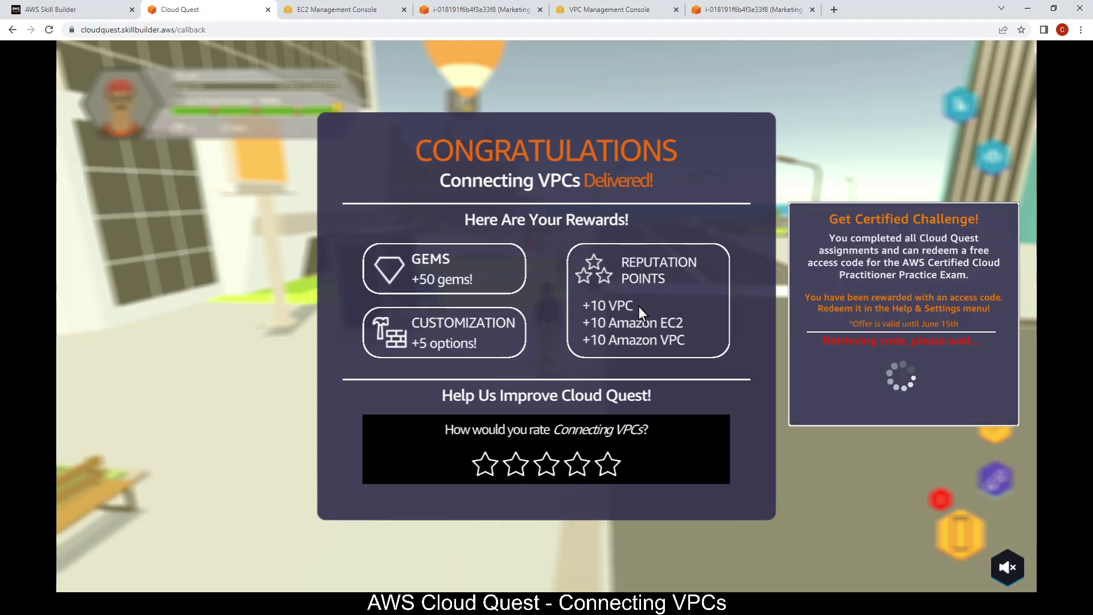
{"action": "left_click", "coordinate": [608, 464]}
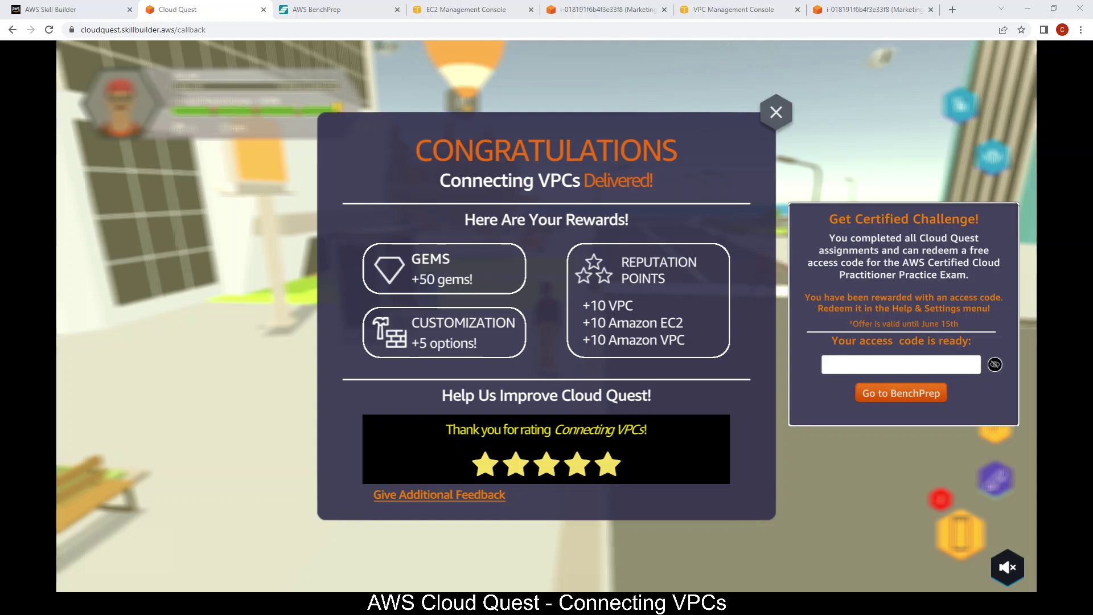
Step: Look at the AWS BenchPrep page for redeeming the practice exam access code and return to Cloud Quest
{"action": "left_click", "coordinate": [316, 9]}
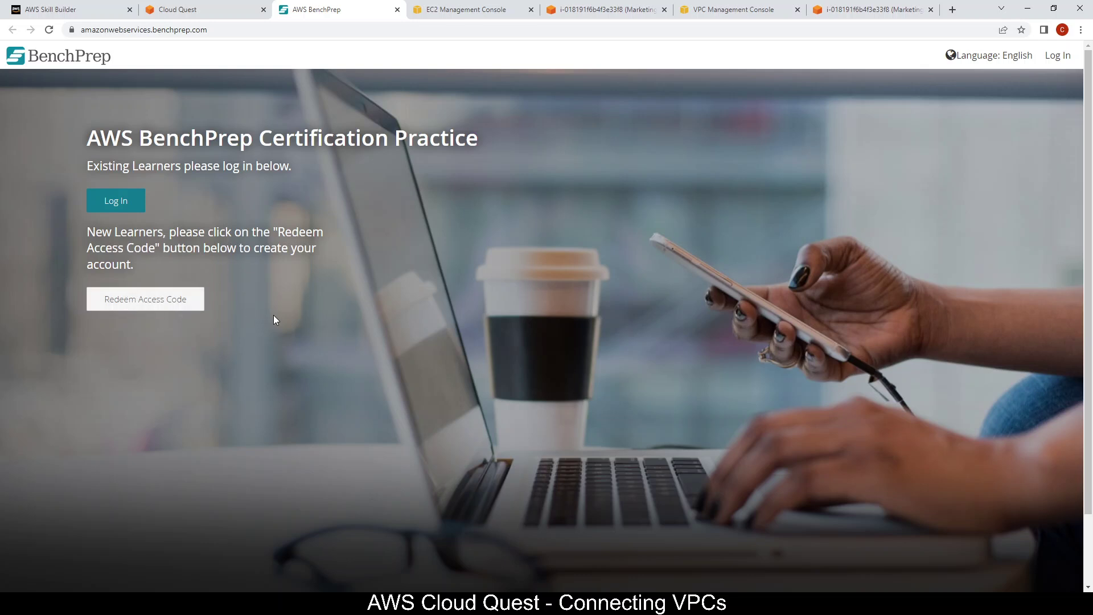
{"action": "left_click", "coordinate": [230, 10]}
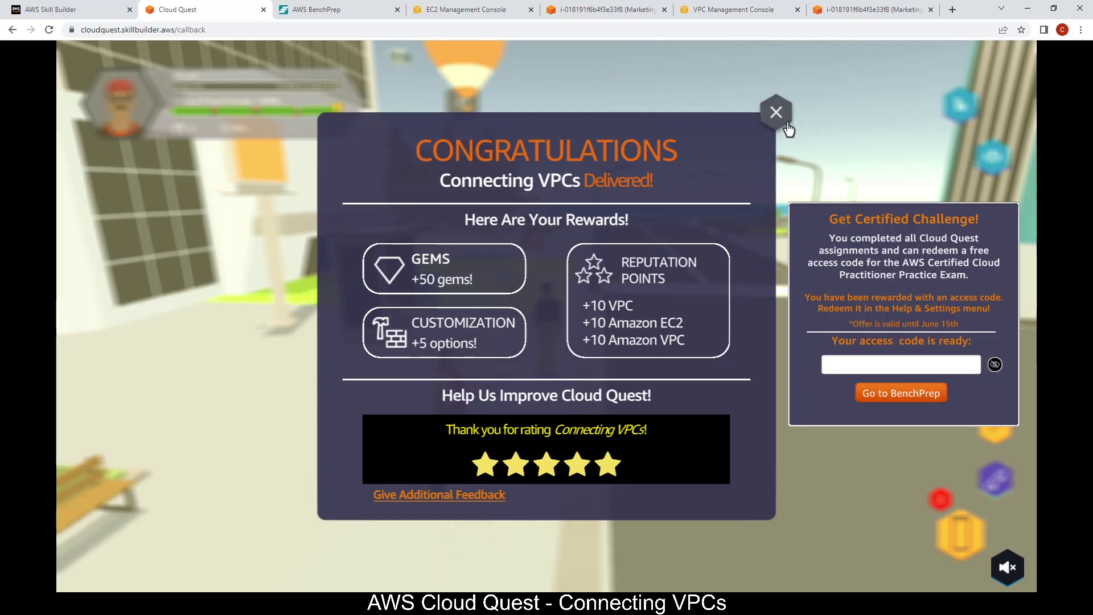
Step: Dismiss the reward, level-up and Cloud Practitioner completion dialogs, and open the in-game phone's assignments
{"action": "left_click", "coordinate": [774, 113]}
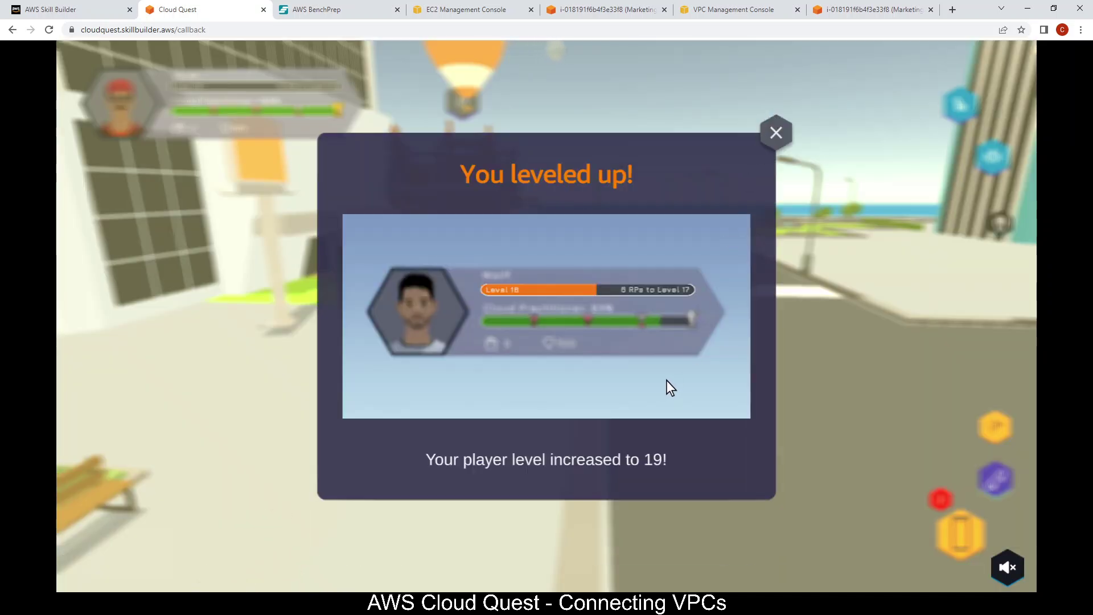
{"action": "left_click", "coordinate": [776, 132]}
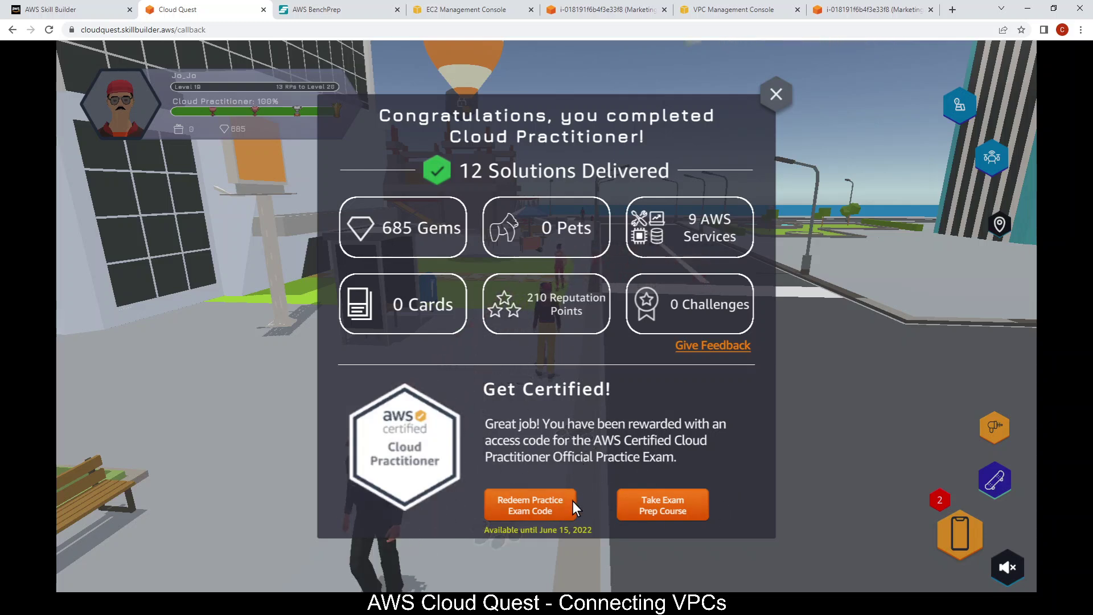
{"action": "left_click", "coordinate": [777, 97]}
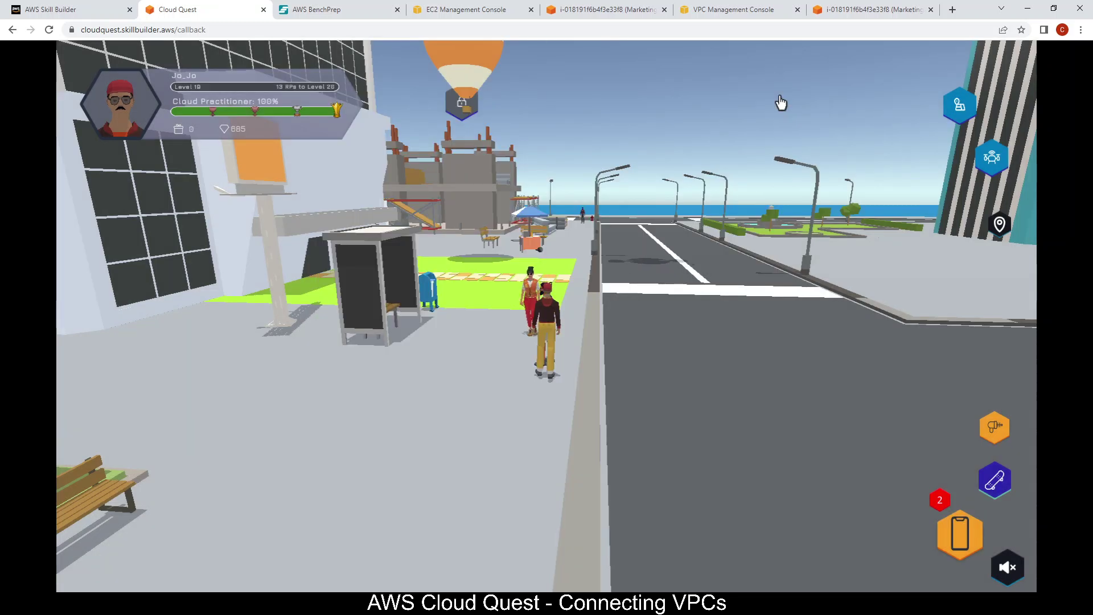
{"action": "left_click", "coordinate": [954, 543]}
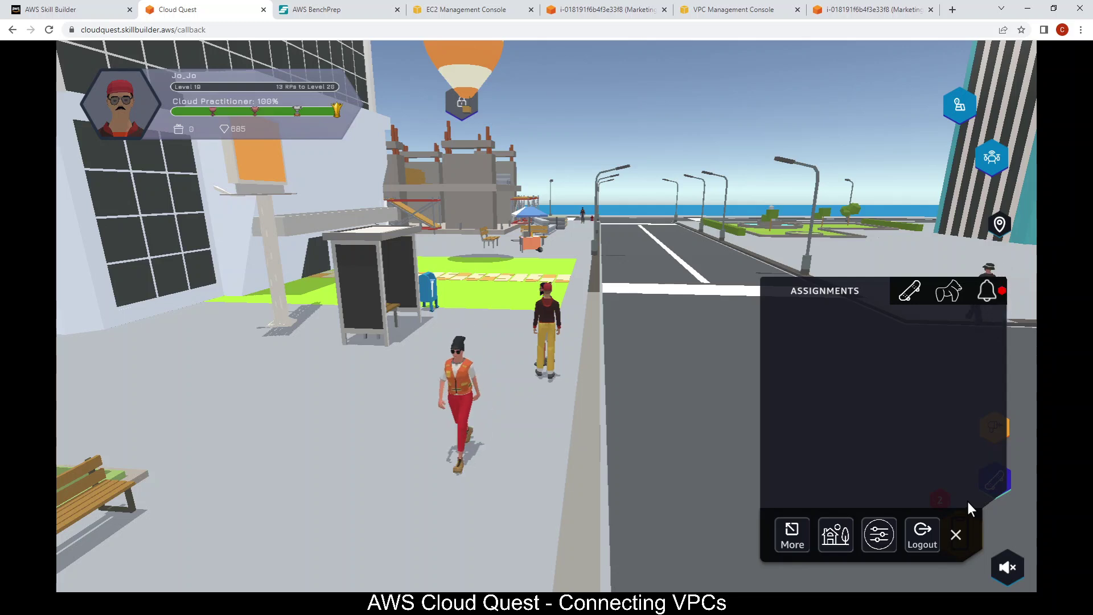